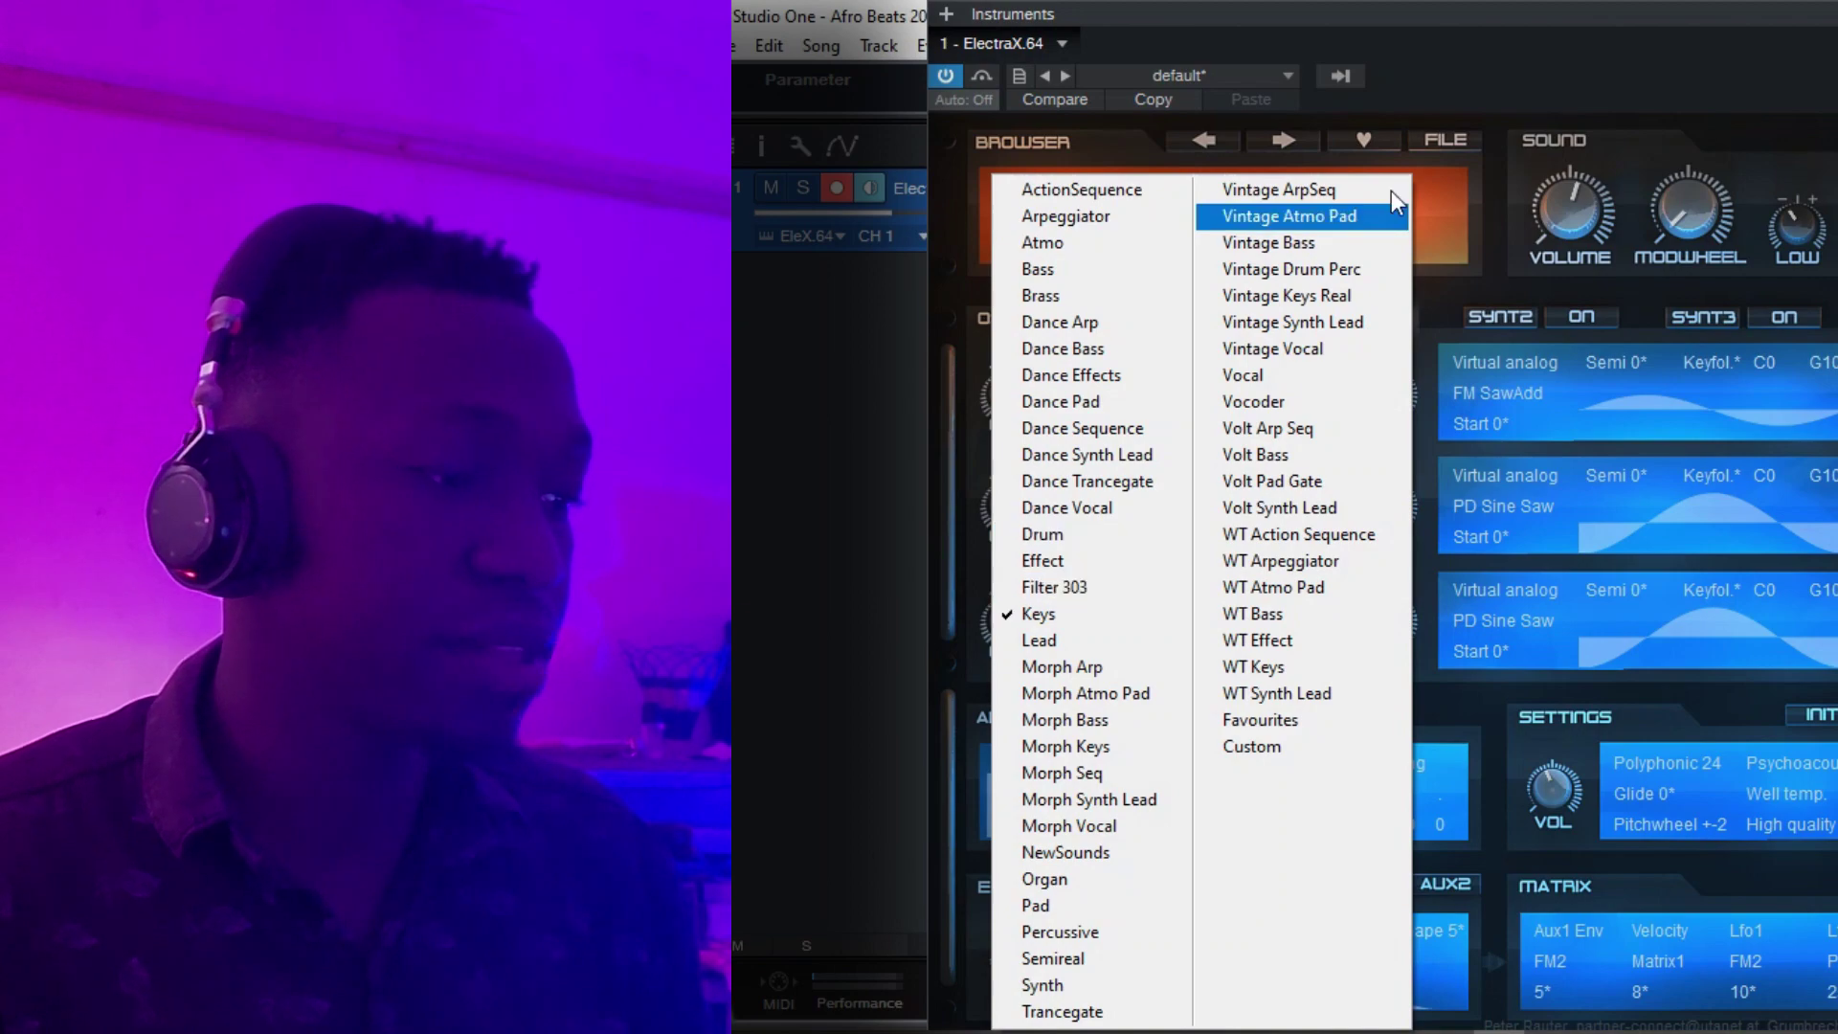
Look up the Chosen Paths BN preset among ElectraX's Keys sounds.
left_click(1455, 197)
left_click(1057, 221)
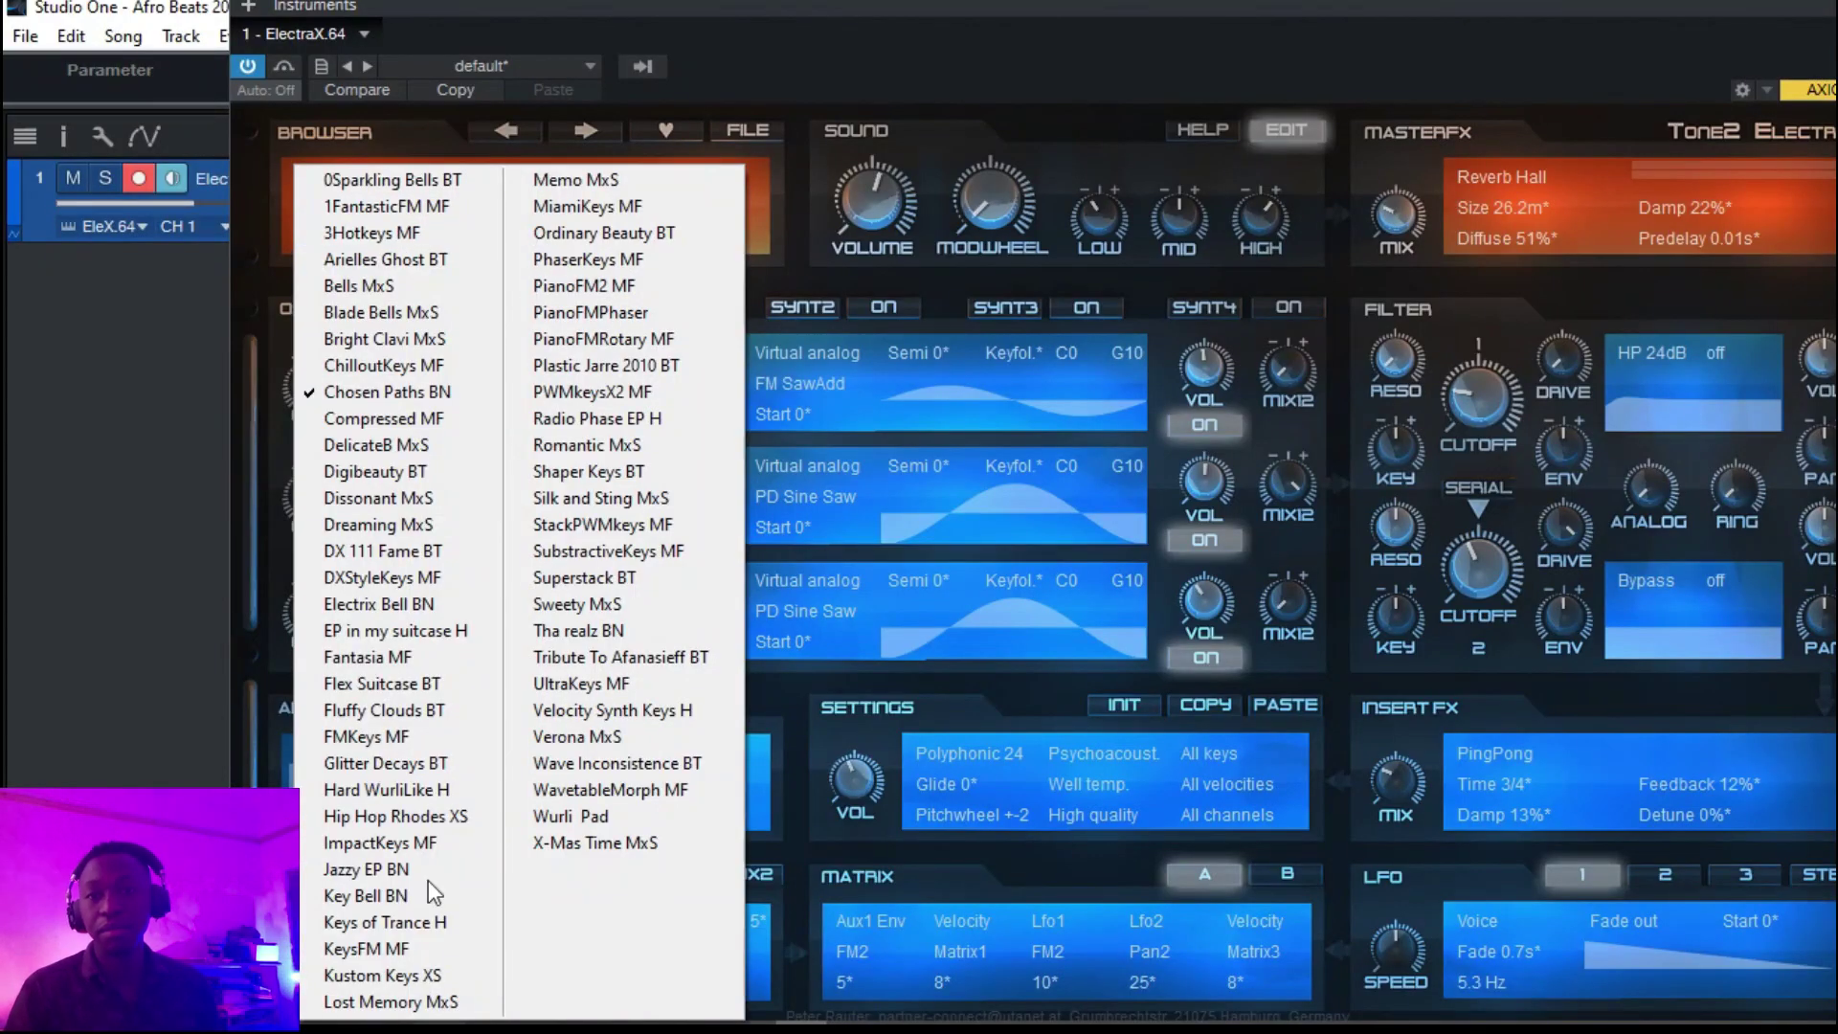
left_click(1211, 72)
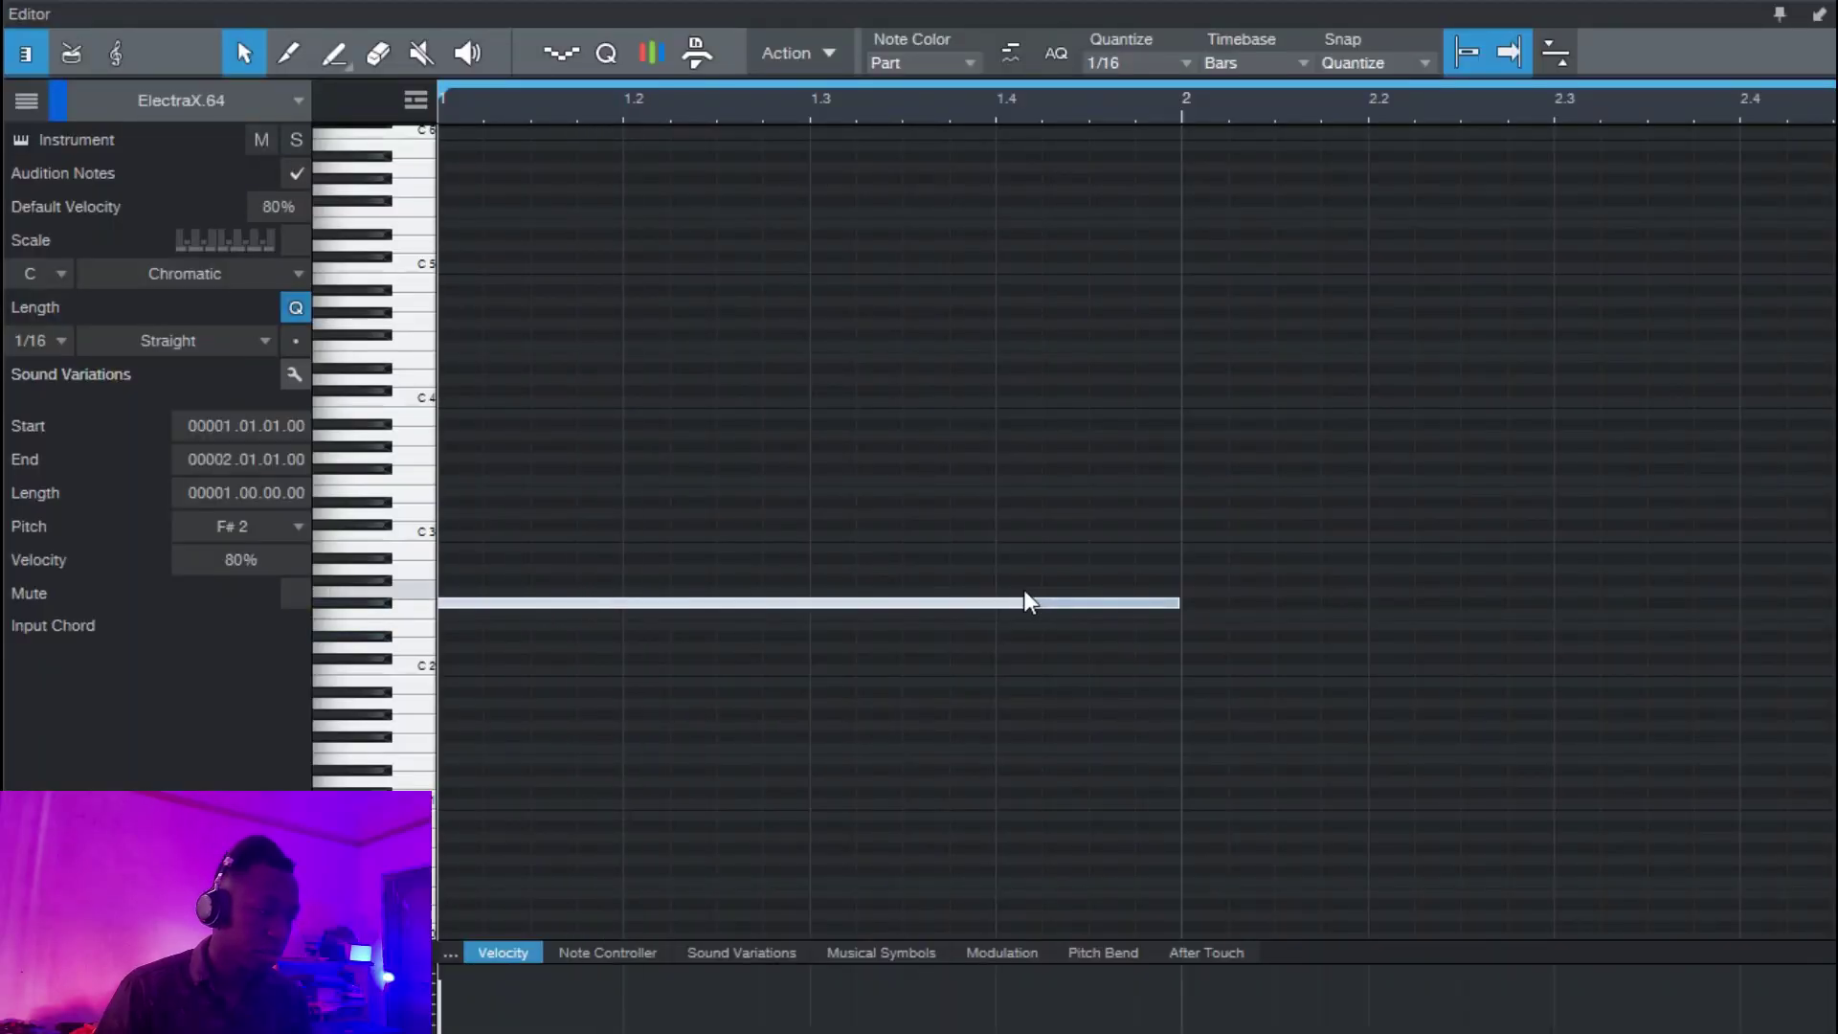
Build an F# minor chord from F#3, A3 and C#4, shorten its notes to two beats and audition it.
key("d")
left_click_drag(1228, 601, 462, 555)
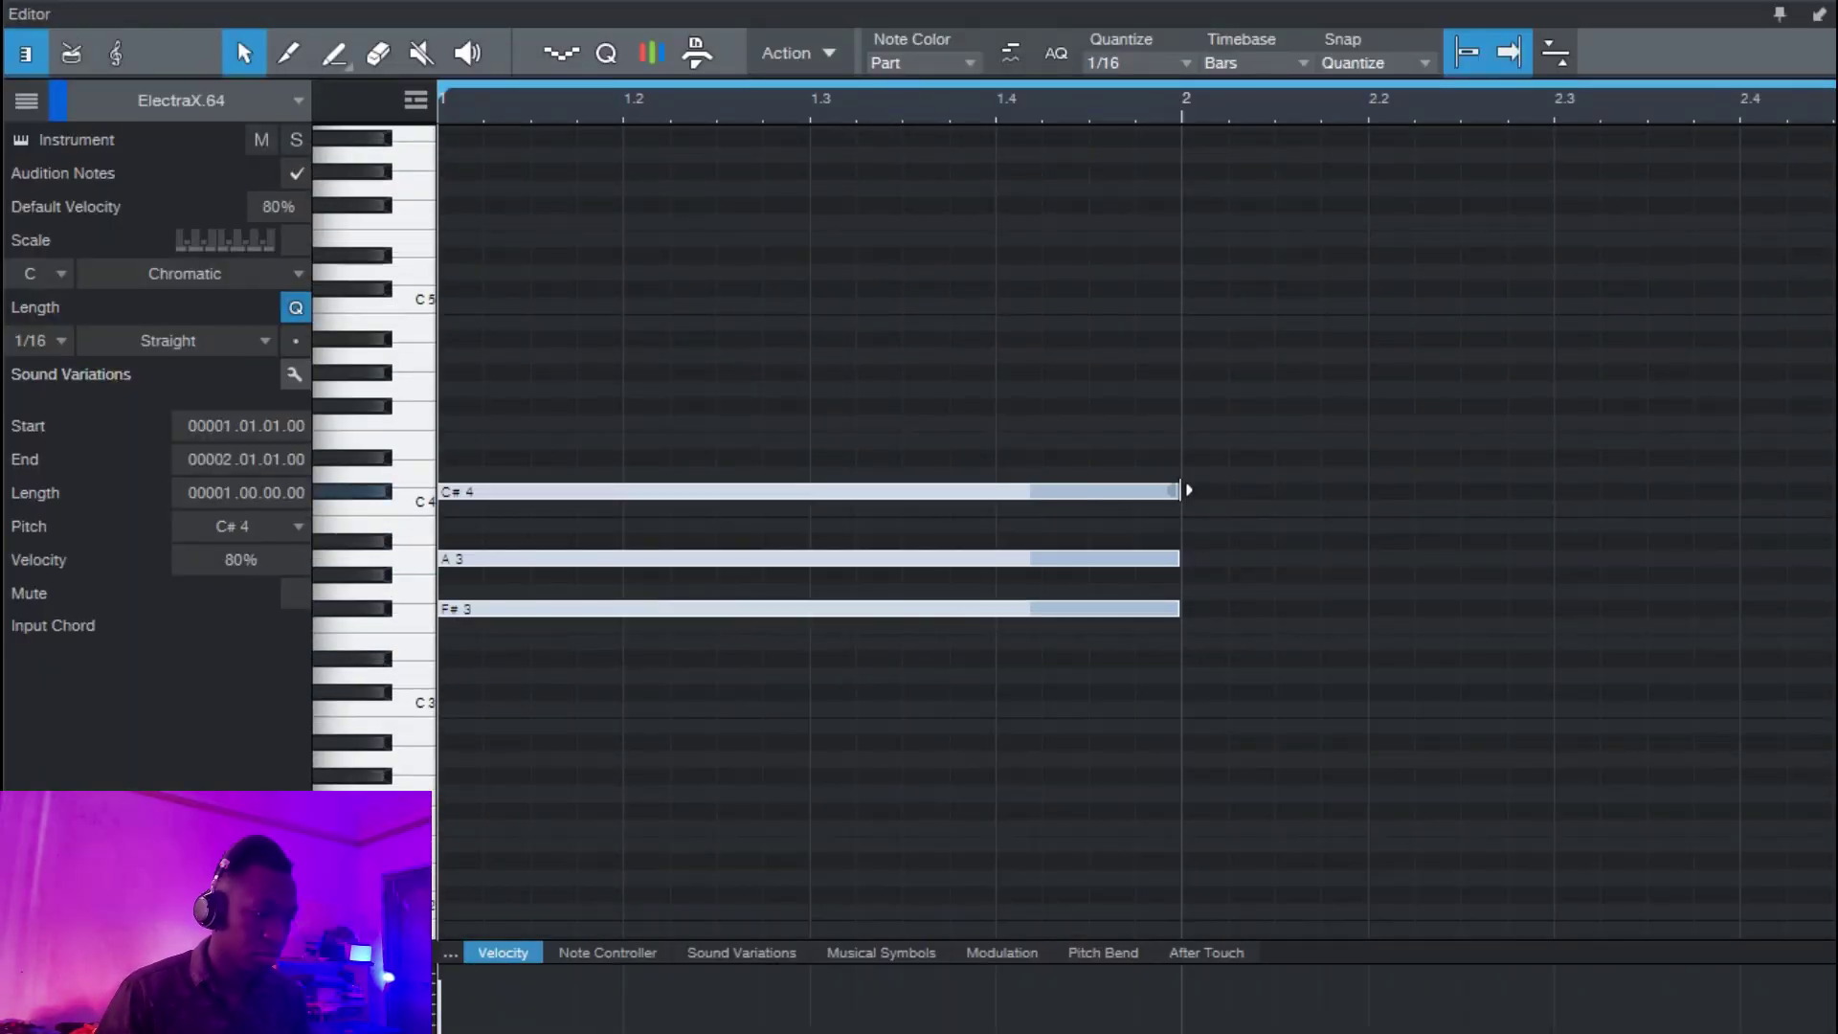
left_click_drag(1181, 558, 806, 619)
key("space")
key("space")
Spread the chord to F#2, C#3 and A3 by raising its A an octave, then lowering all notes an octave.
left_click_drag(737, 527, 779, 611)
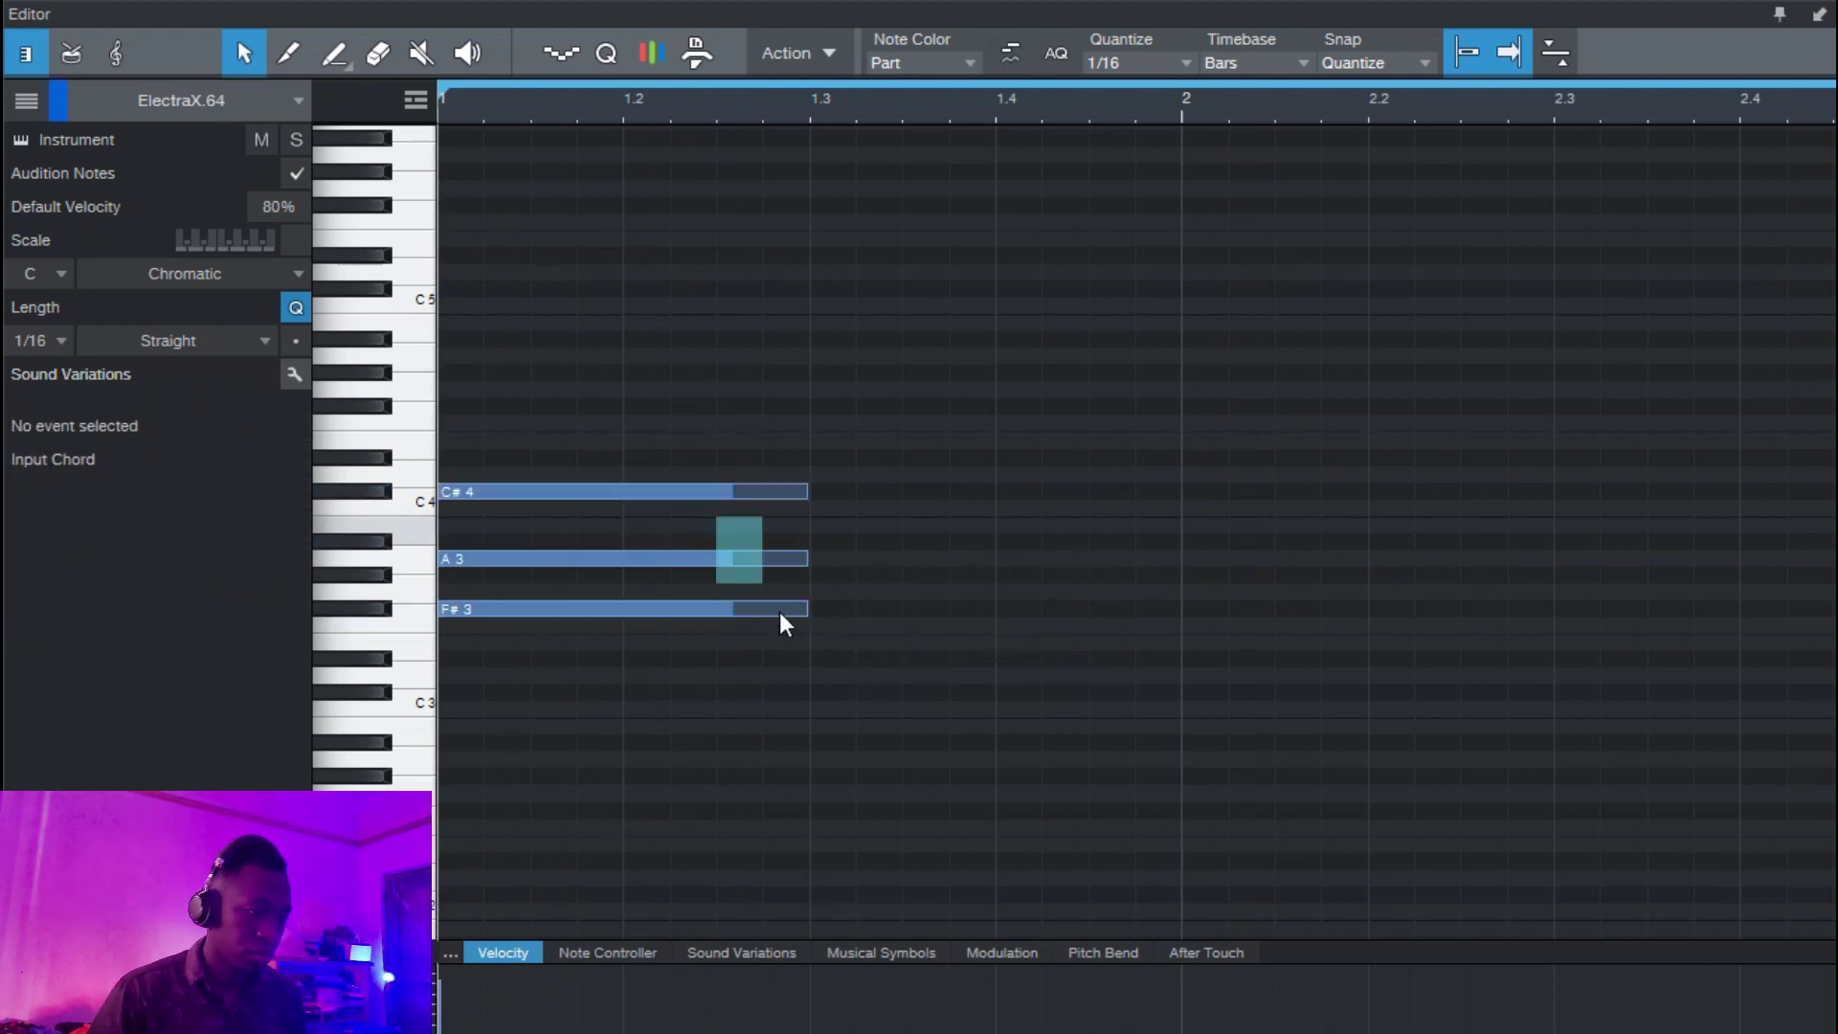
left_click(756, 559)
key("shift+Up")
key("space")
left_click(802, 575)
key("space")
key("ctrl+a")
key("shift+Down")
key("space")
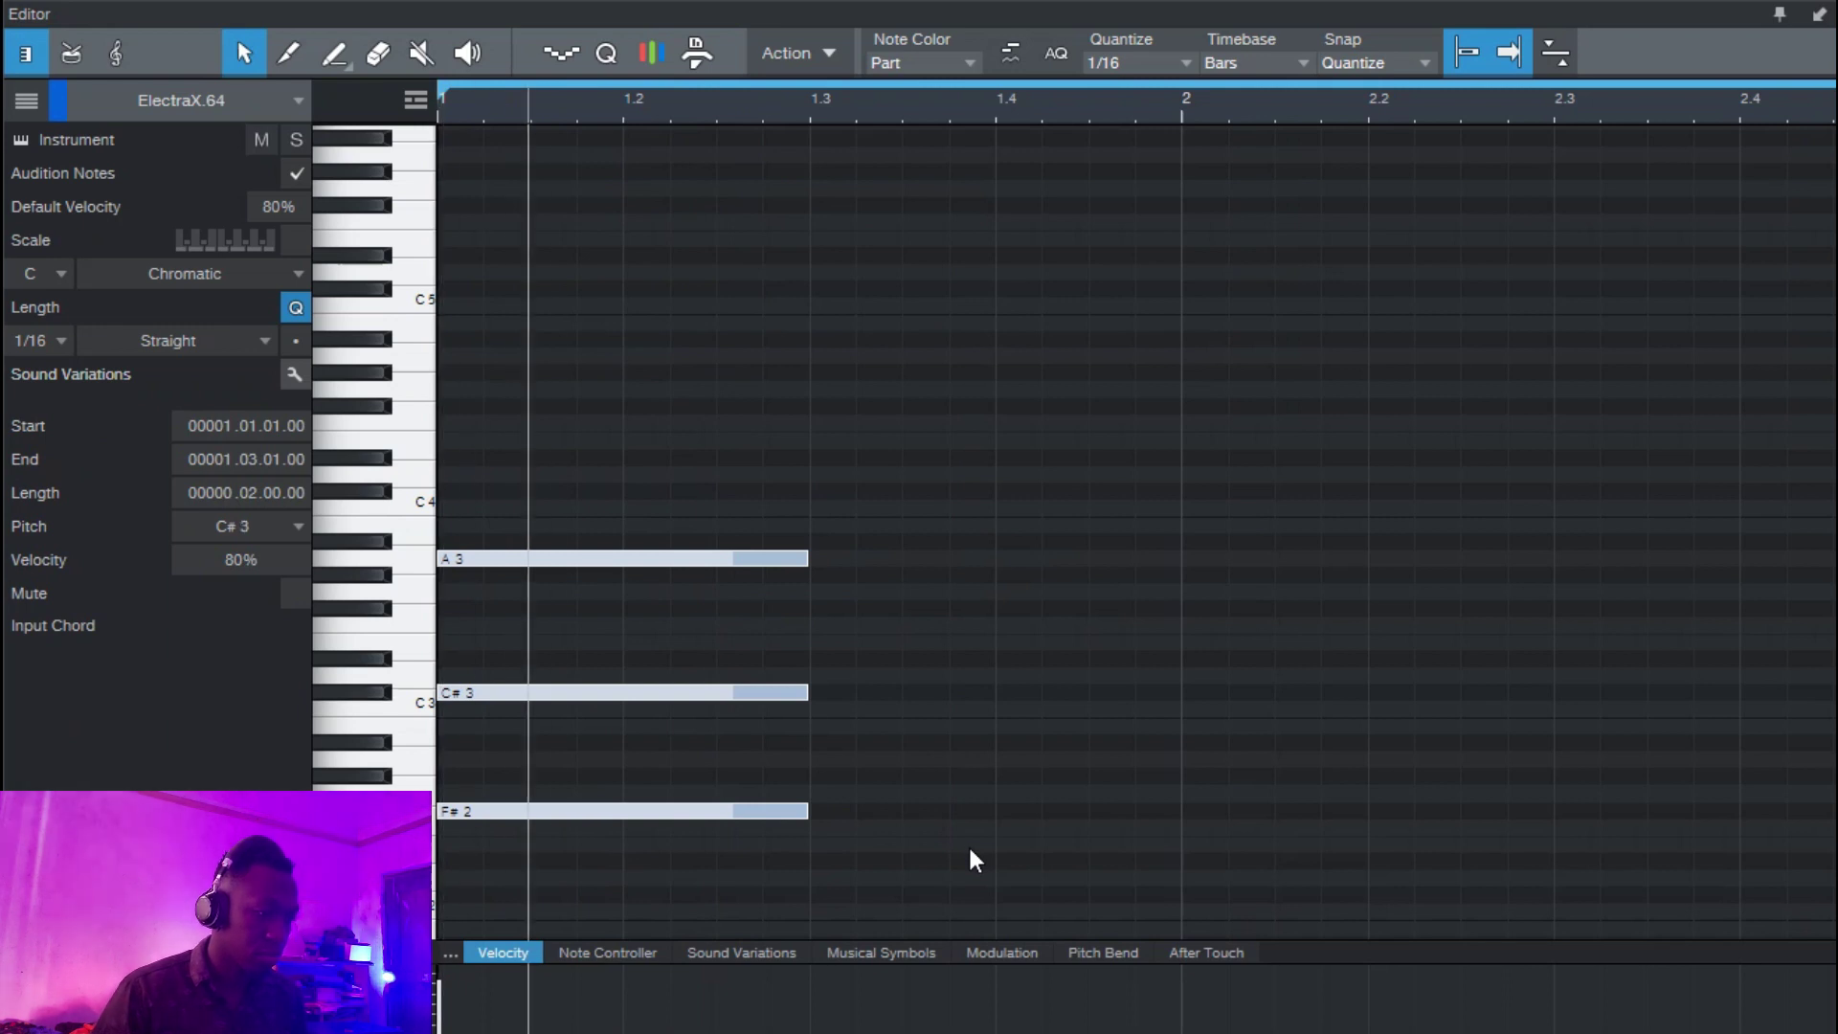
scroll(910, 718, "down", 2)
scroll(679, 325, "down", 3)
key("space")
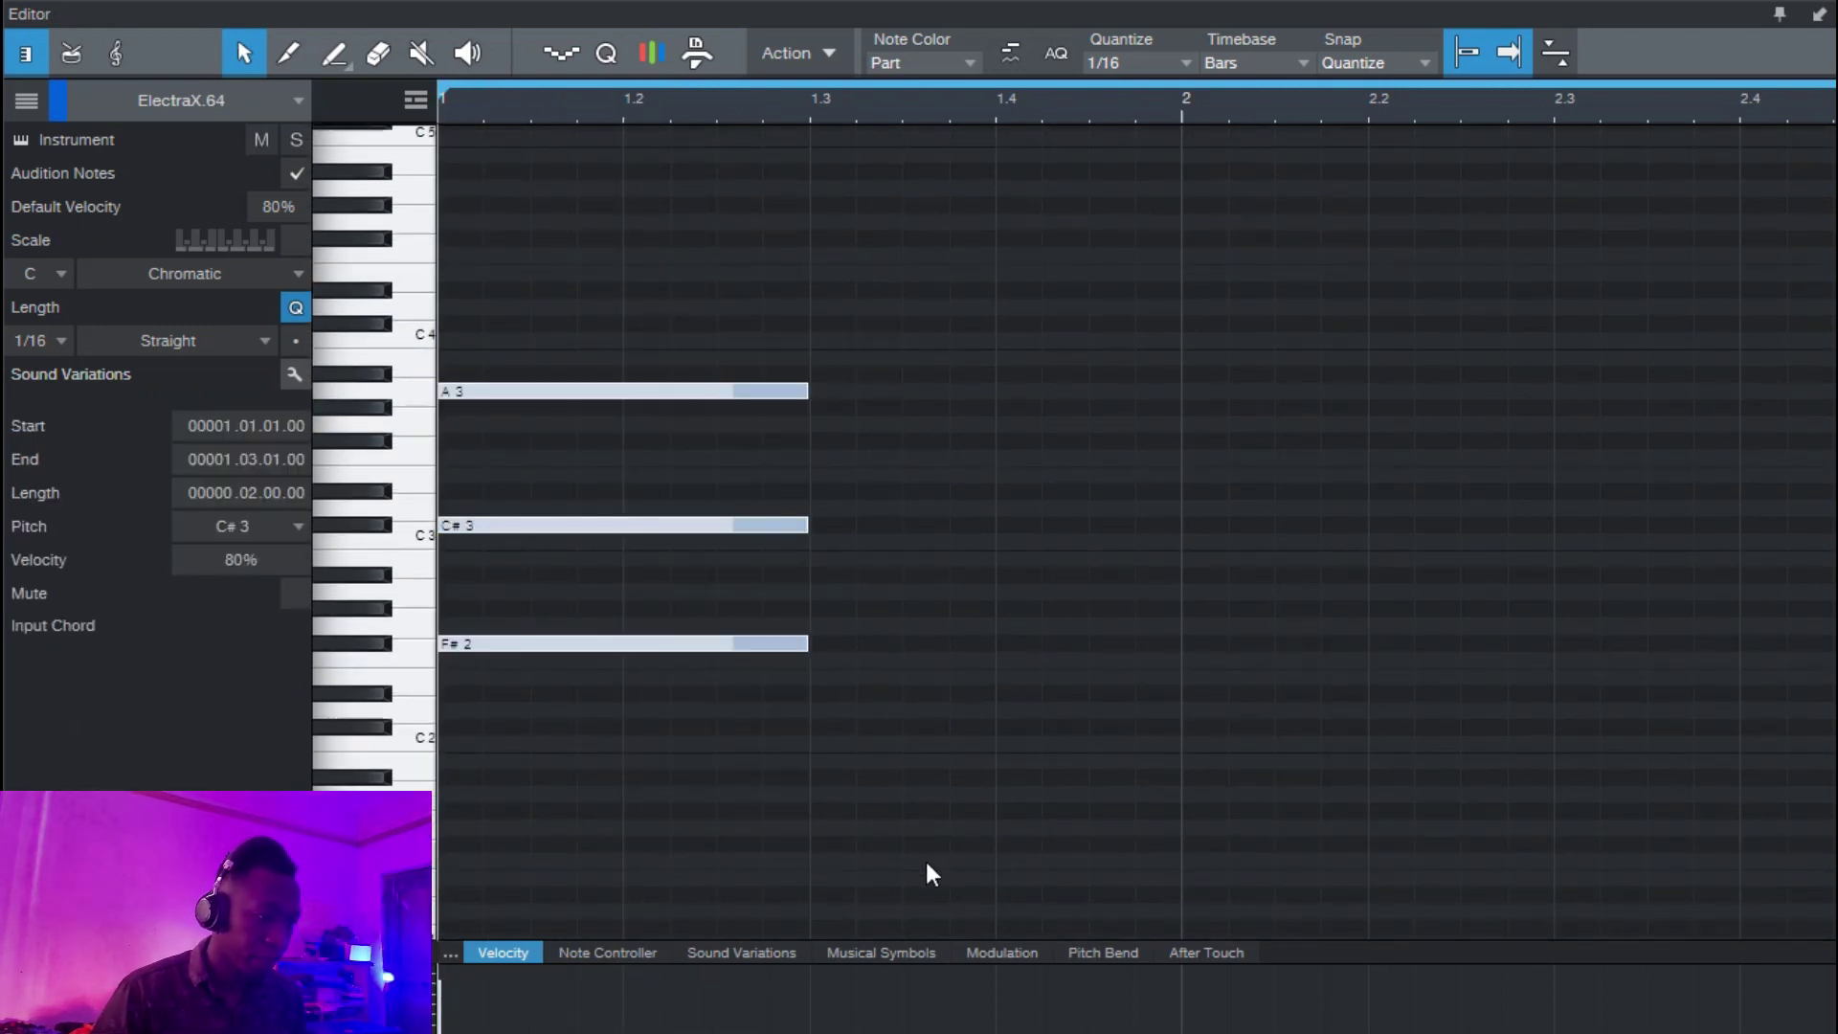
Add a second chord of E2, B2 and G#3 running from 1.2.3 to the start of bar 2.
key("d")
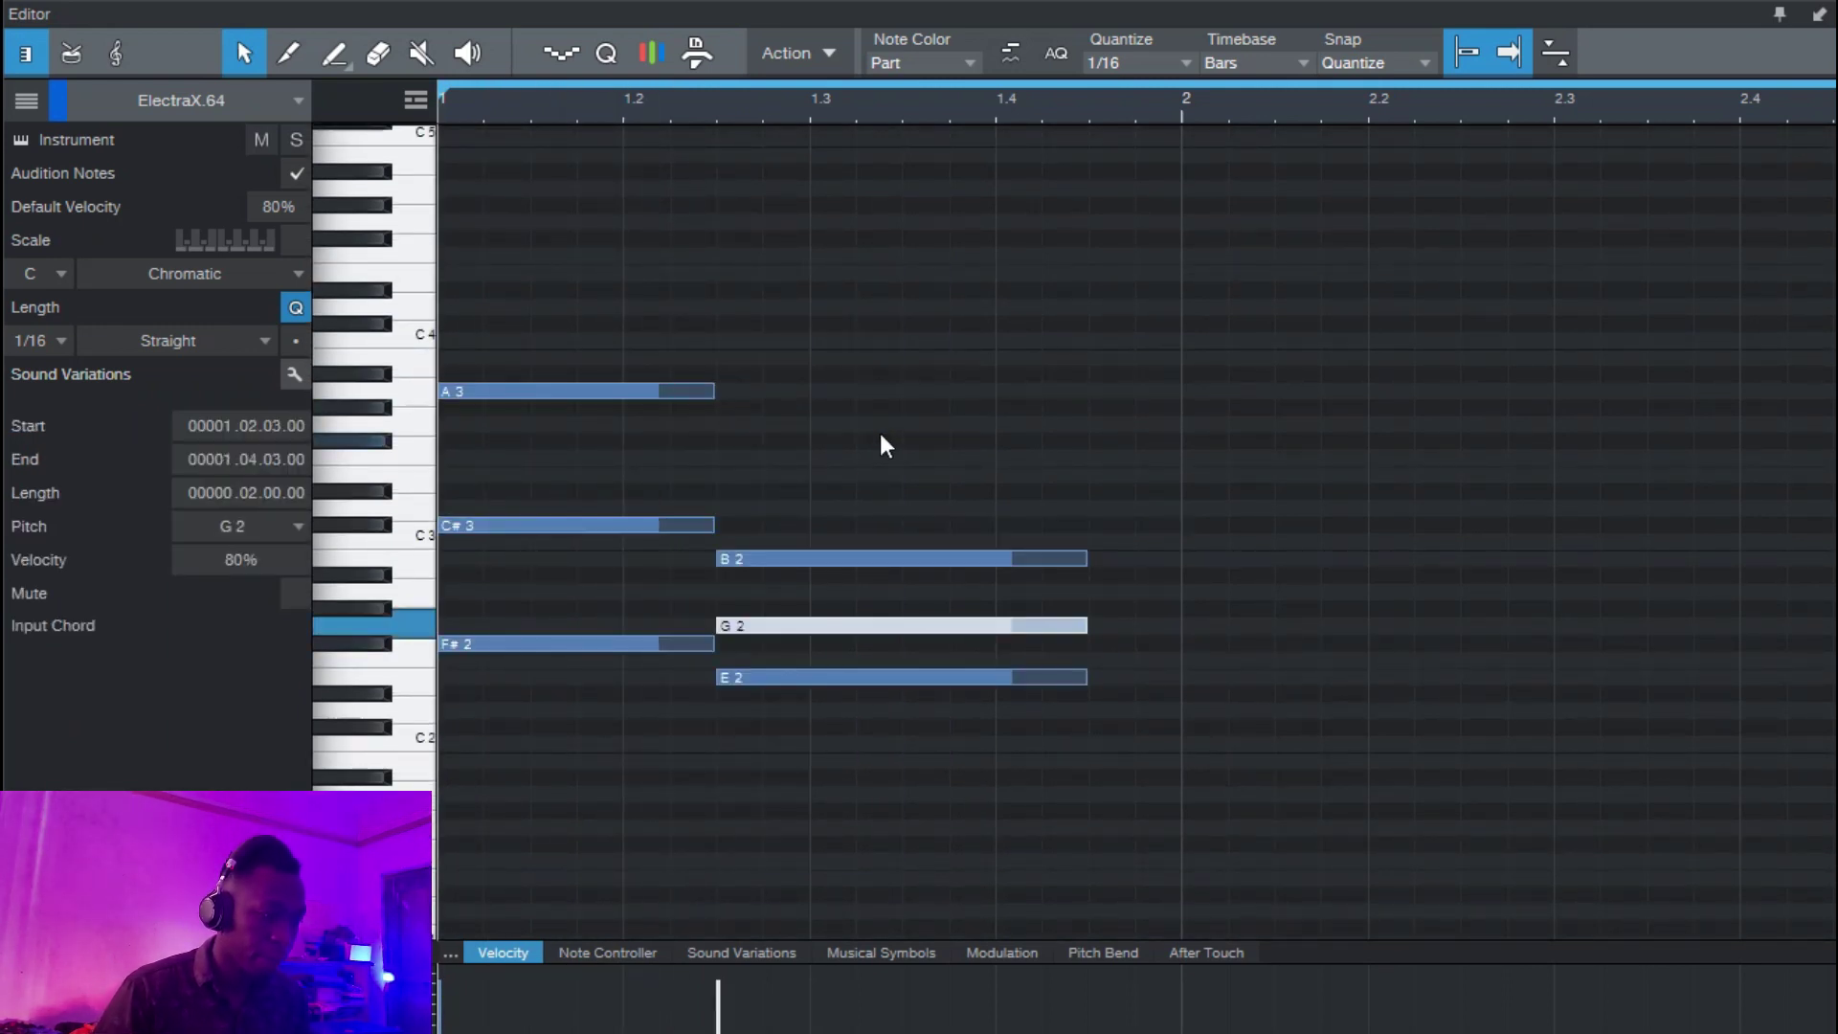
key("Up")
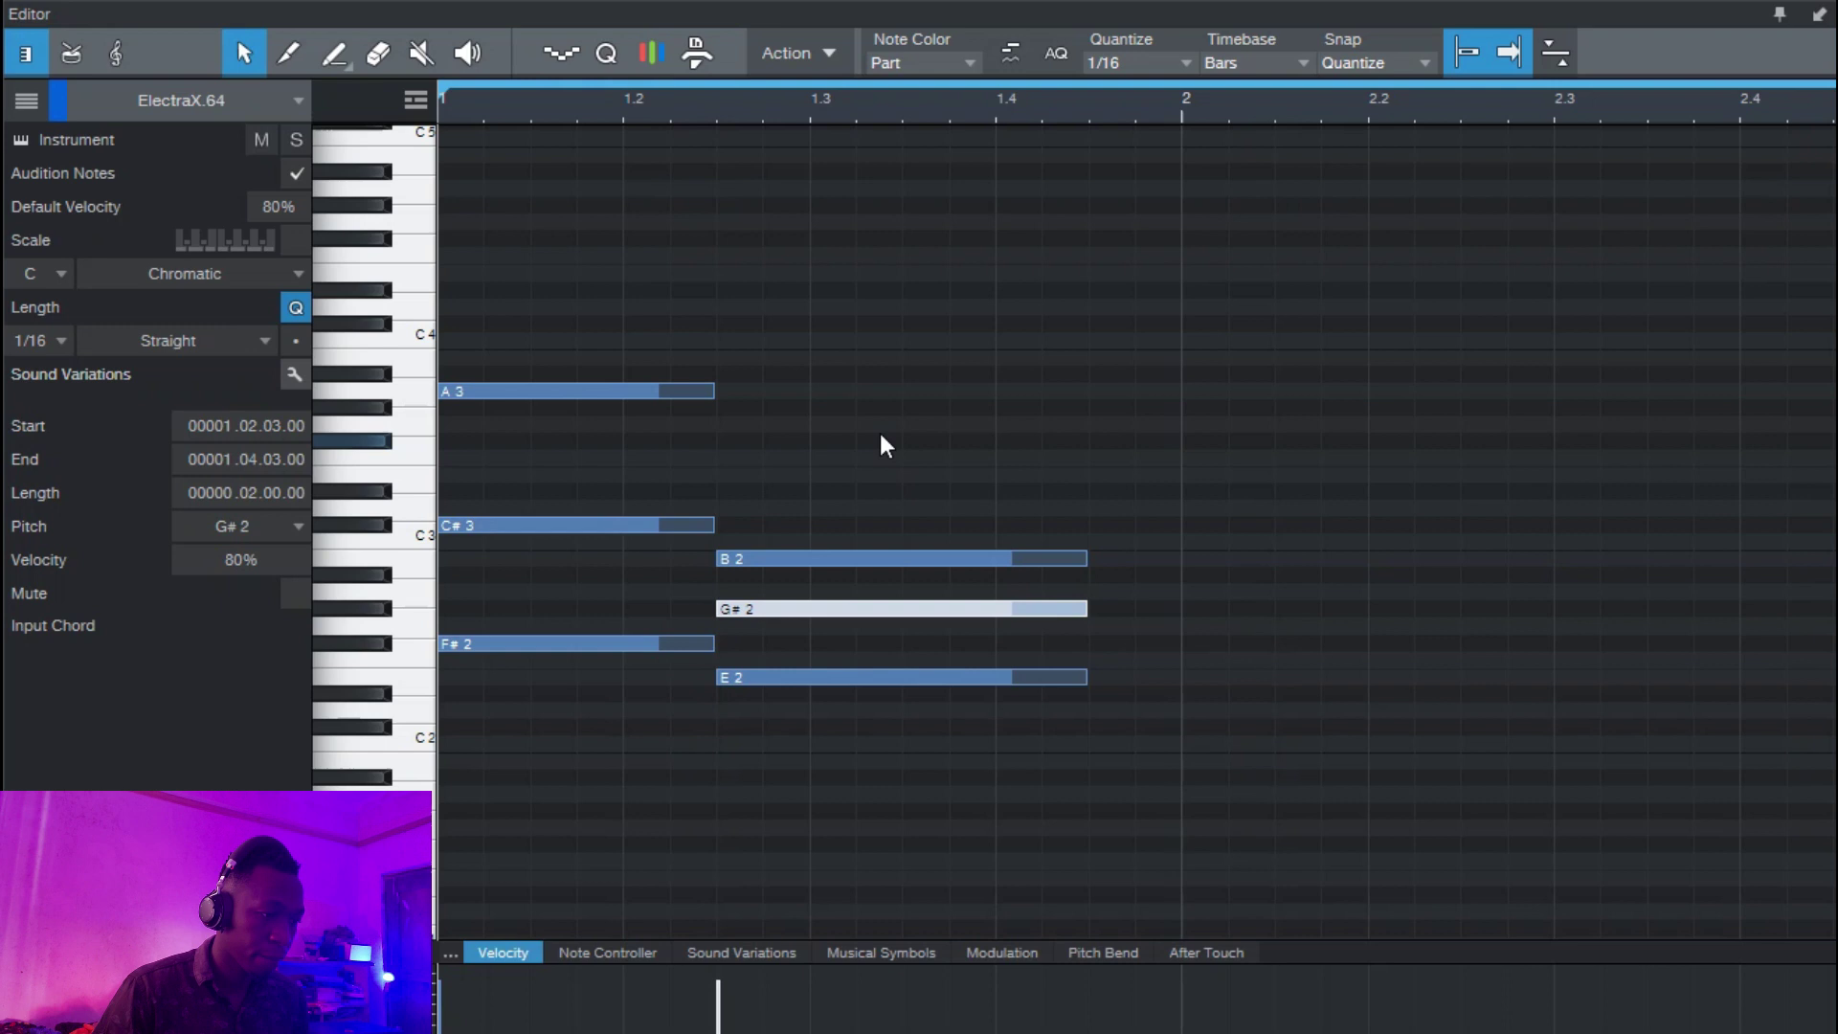
key("shift+Up")
key("space")
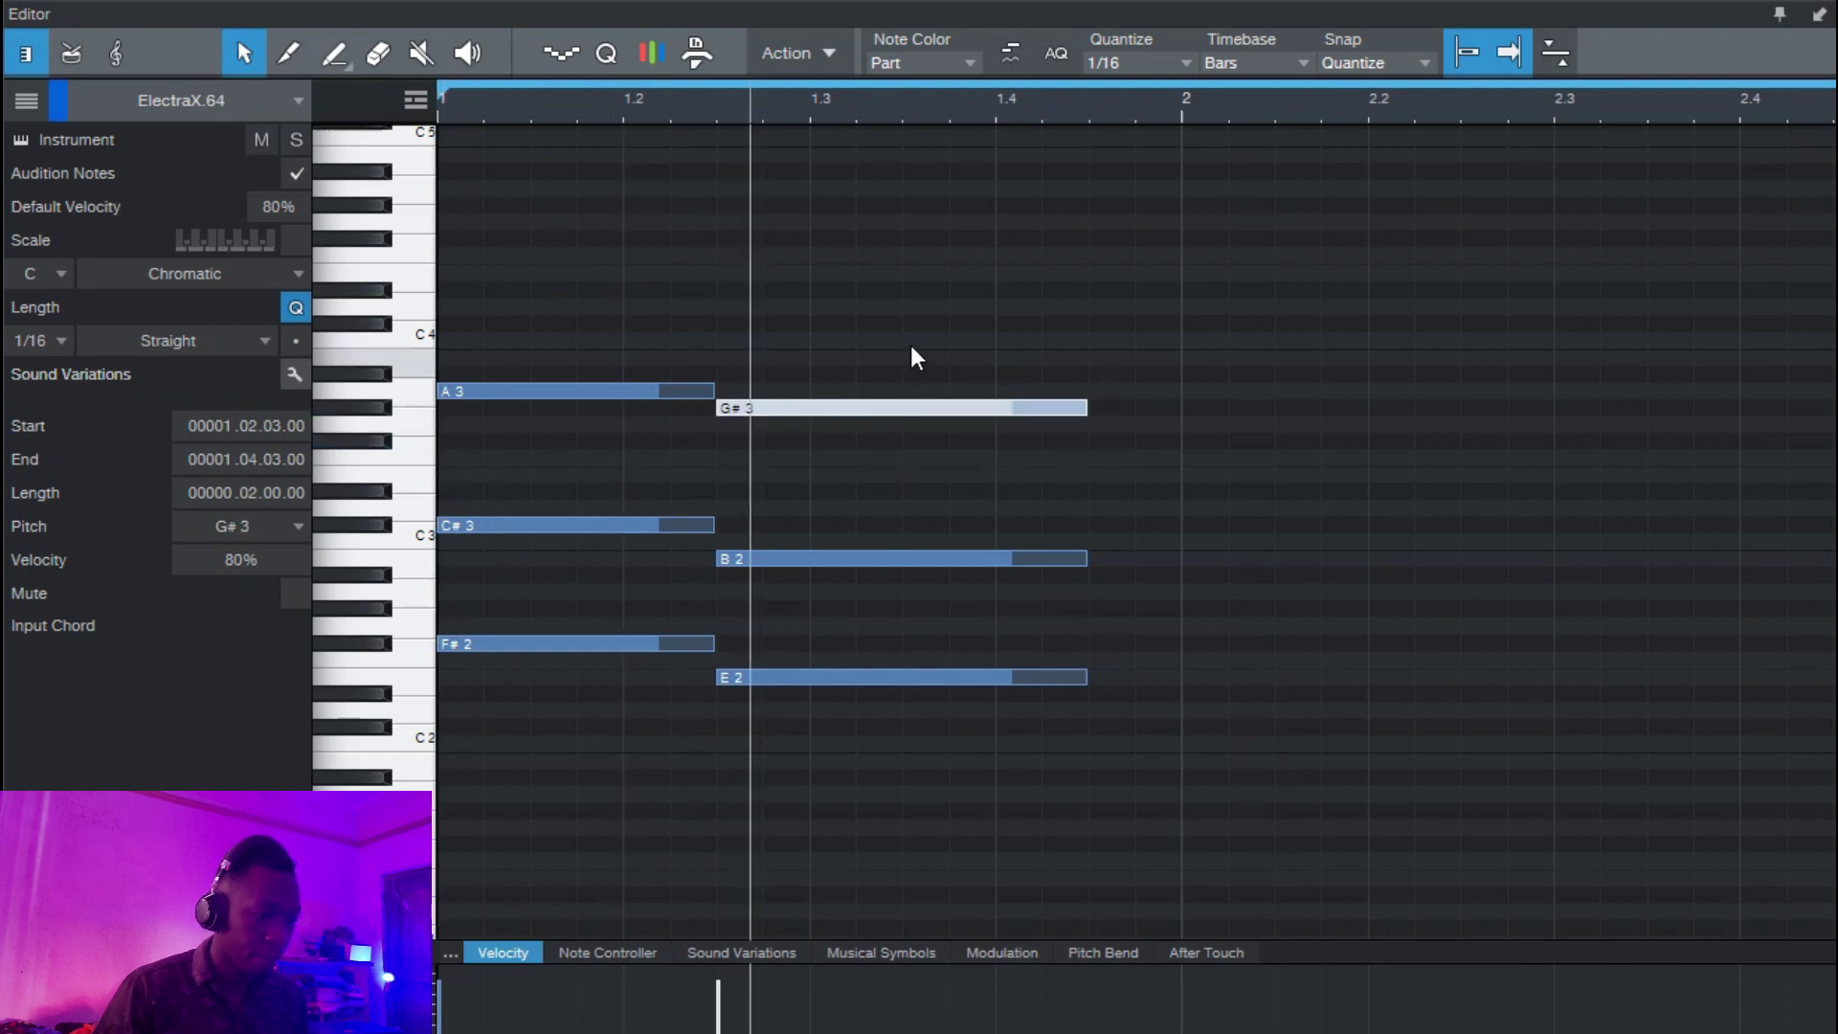
key("space")
key("space")
left_click_drag(809, 285, 1009, 810)
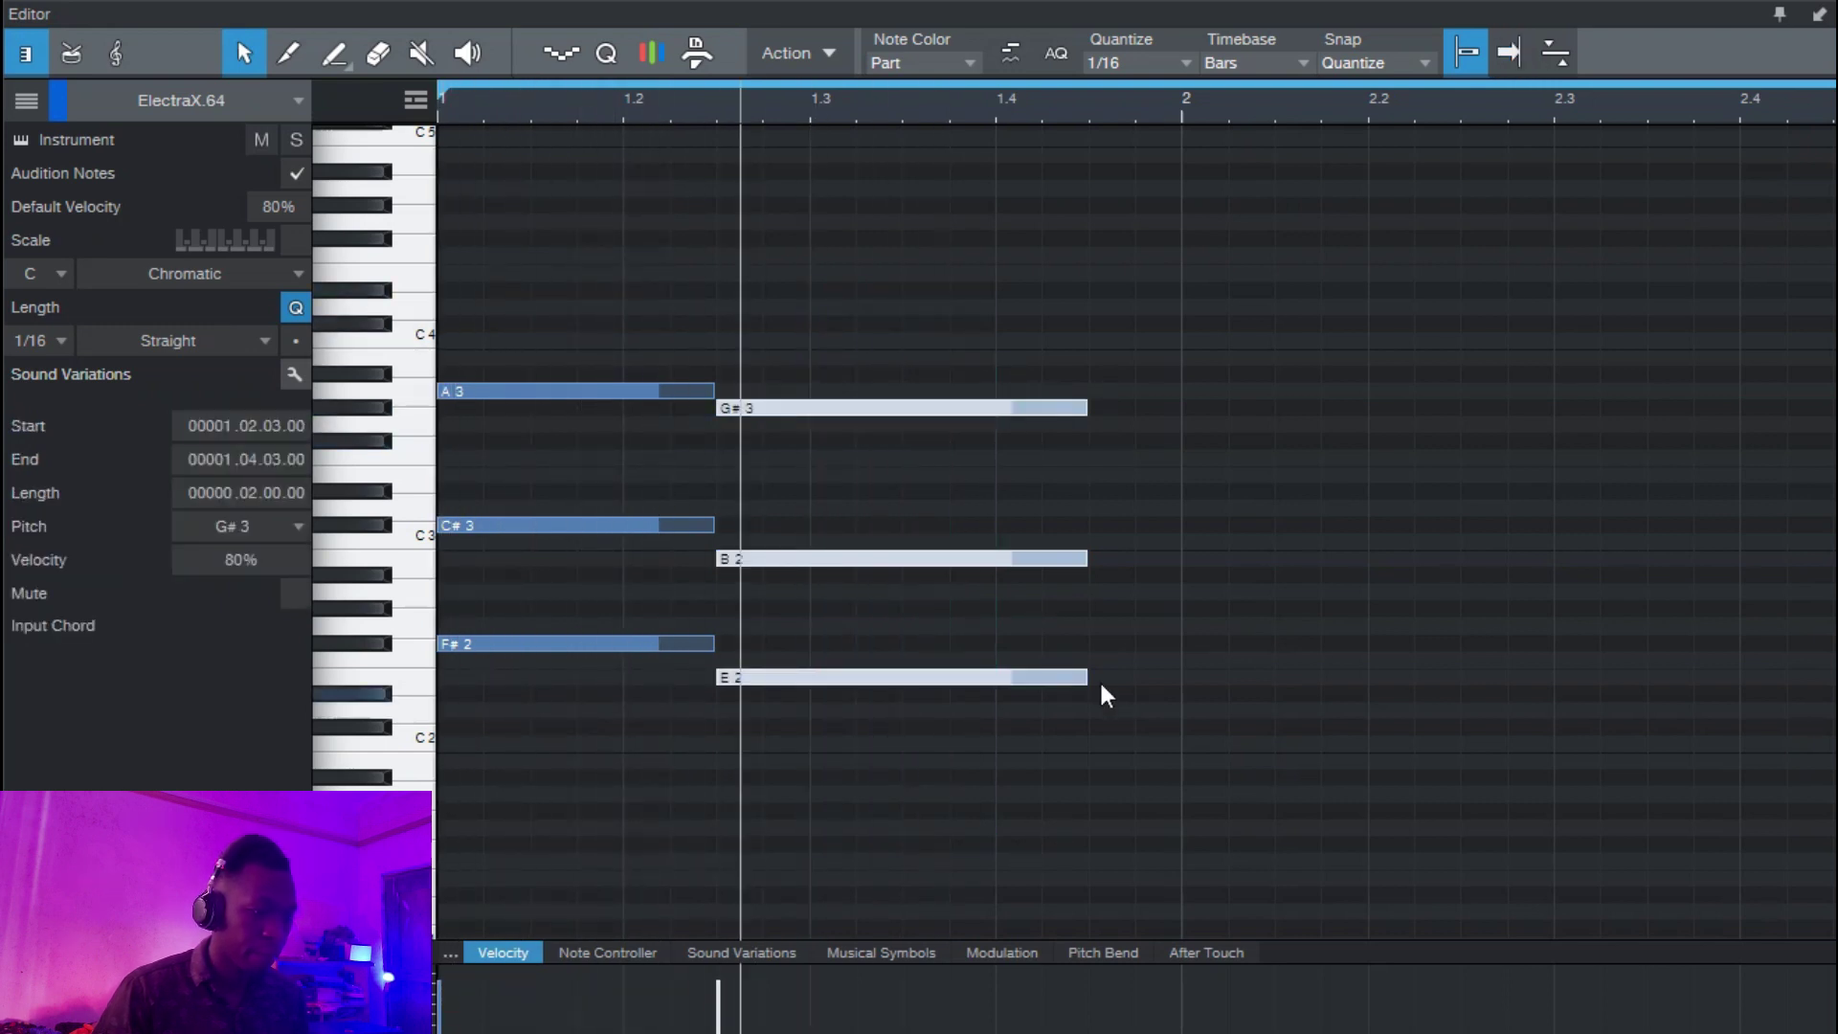
left_click_drag(1089, 678, 1176, 698)
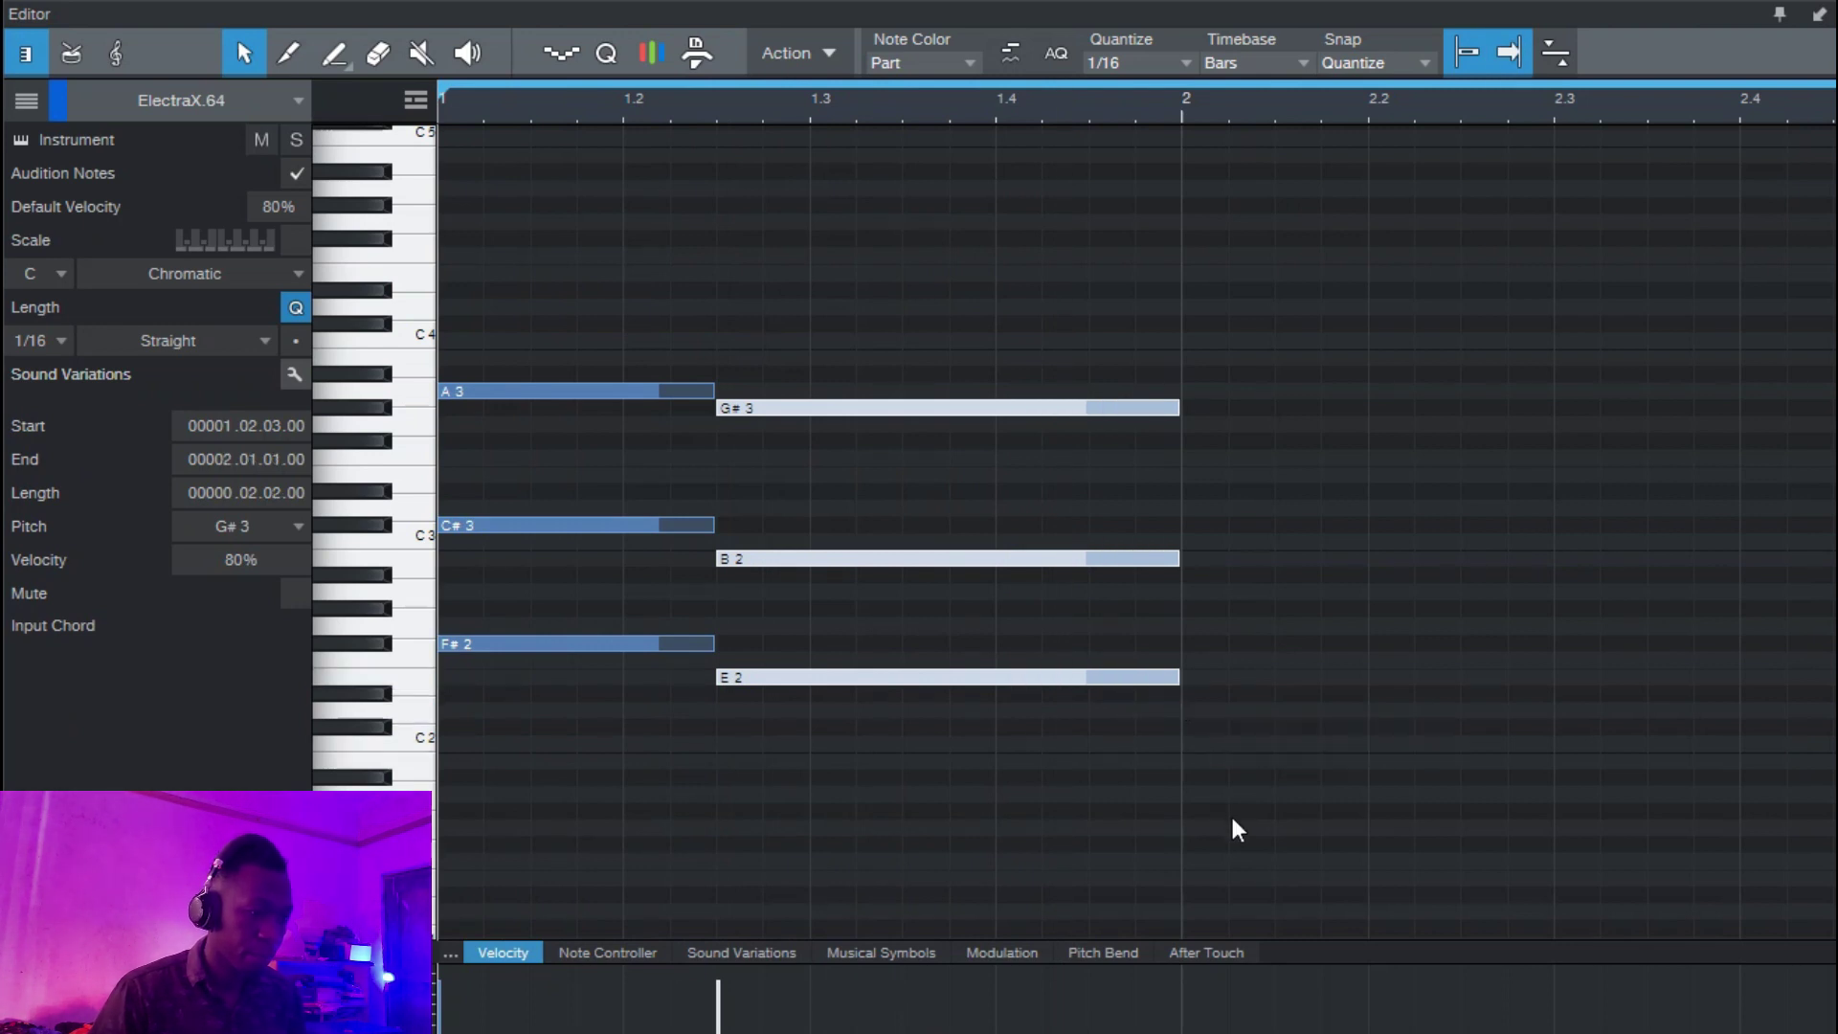
Duplicate both chords into bar 2 and change the first copied chord to A2, E3 and C#4.
key("ctrl+a")
key("w")
key("d")
left_click_drag(857, 297, 871, 761)
key("space")
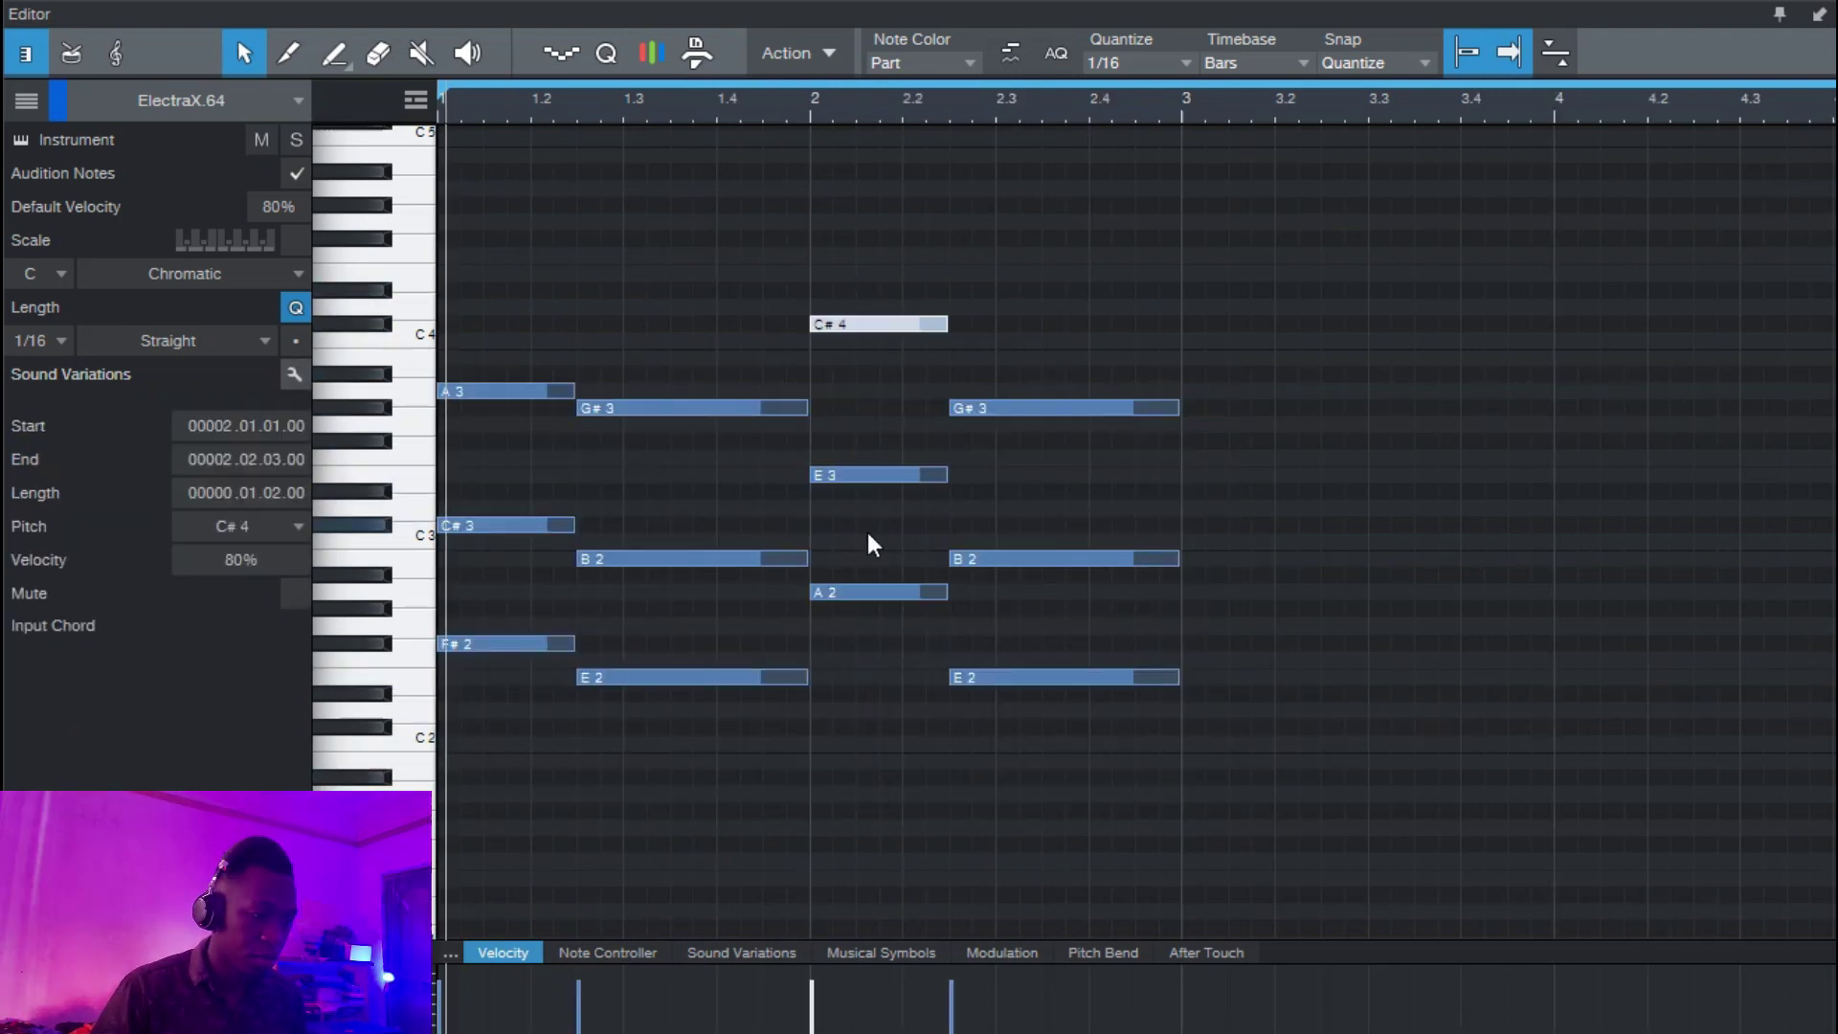
Transpose the last chord in bar 2 down to D2, A2 and F#3, and play the progression.
left_click_drag(1181, 333, 1066, 751)
mouse_move(1026, 682)
left_mouse_down()
mouse_move(1023, 630)
mouse_move(1028, 709)
left_mouse_up()
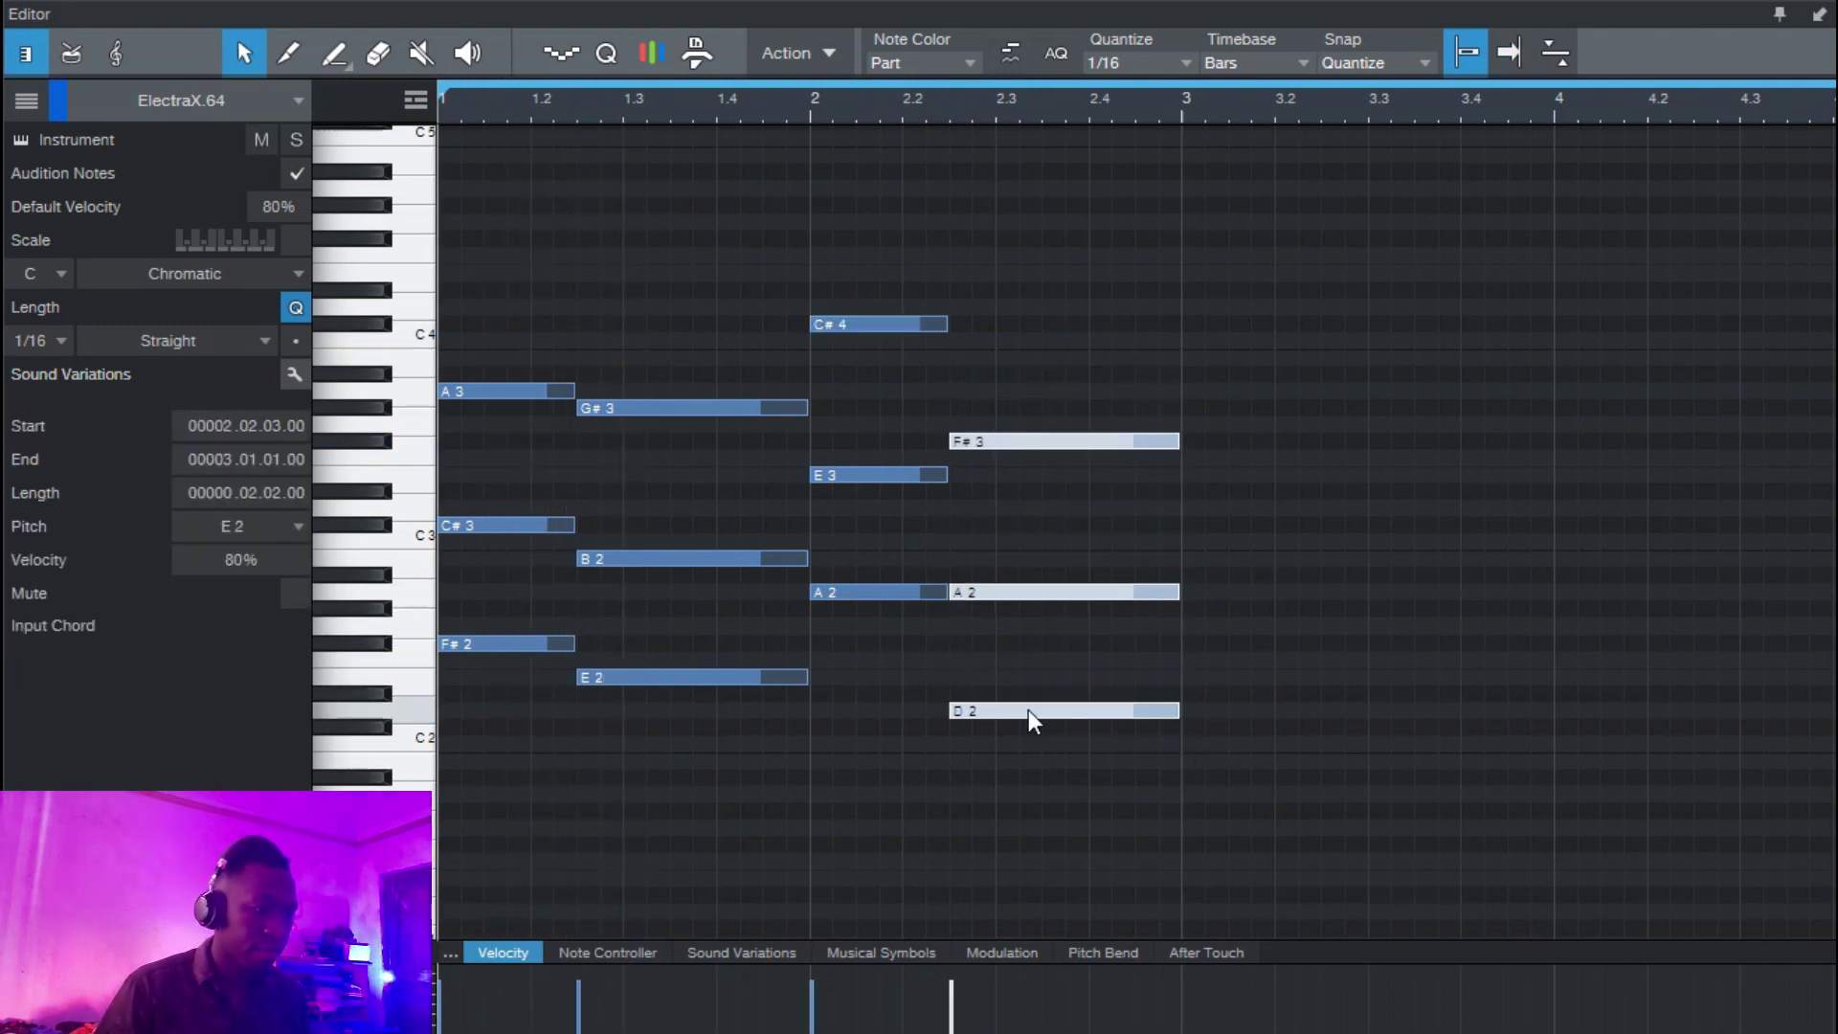
key("space")
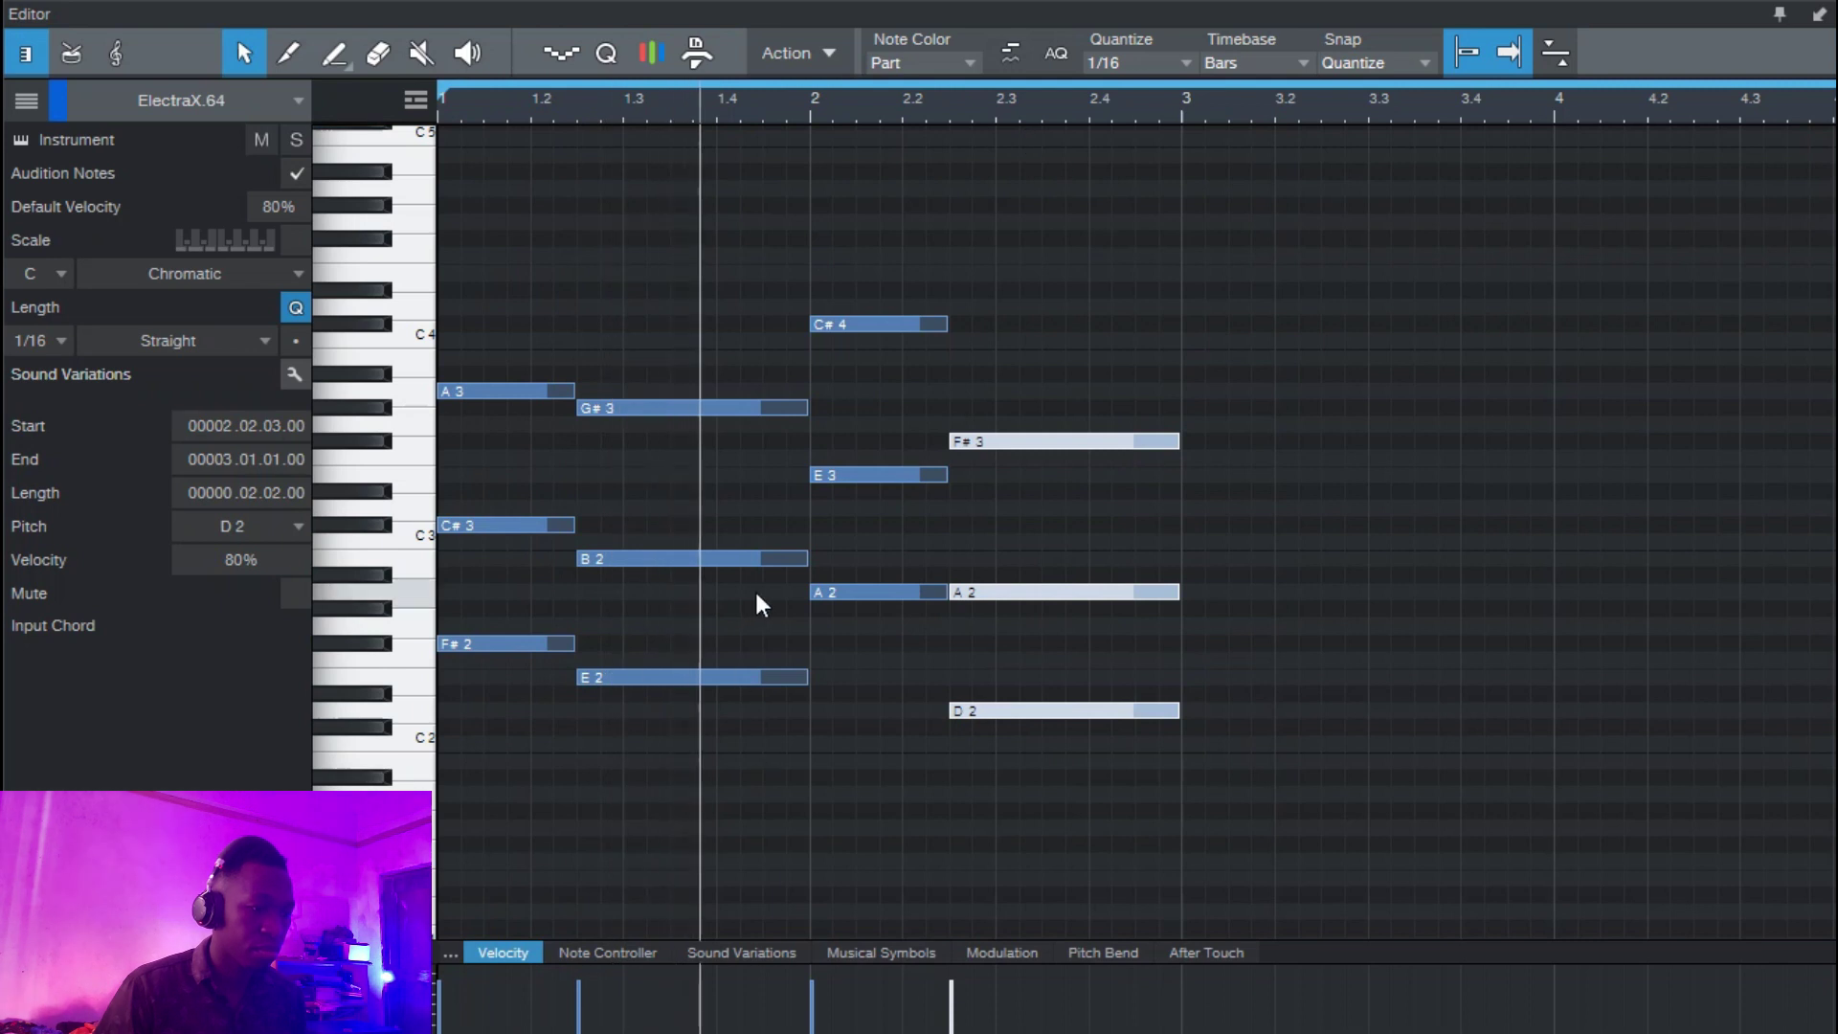
key("space")
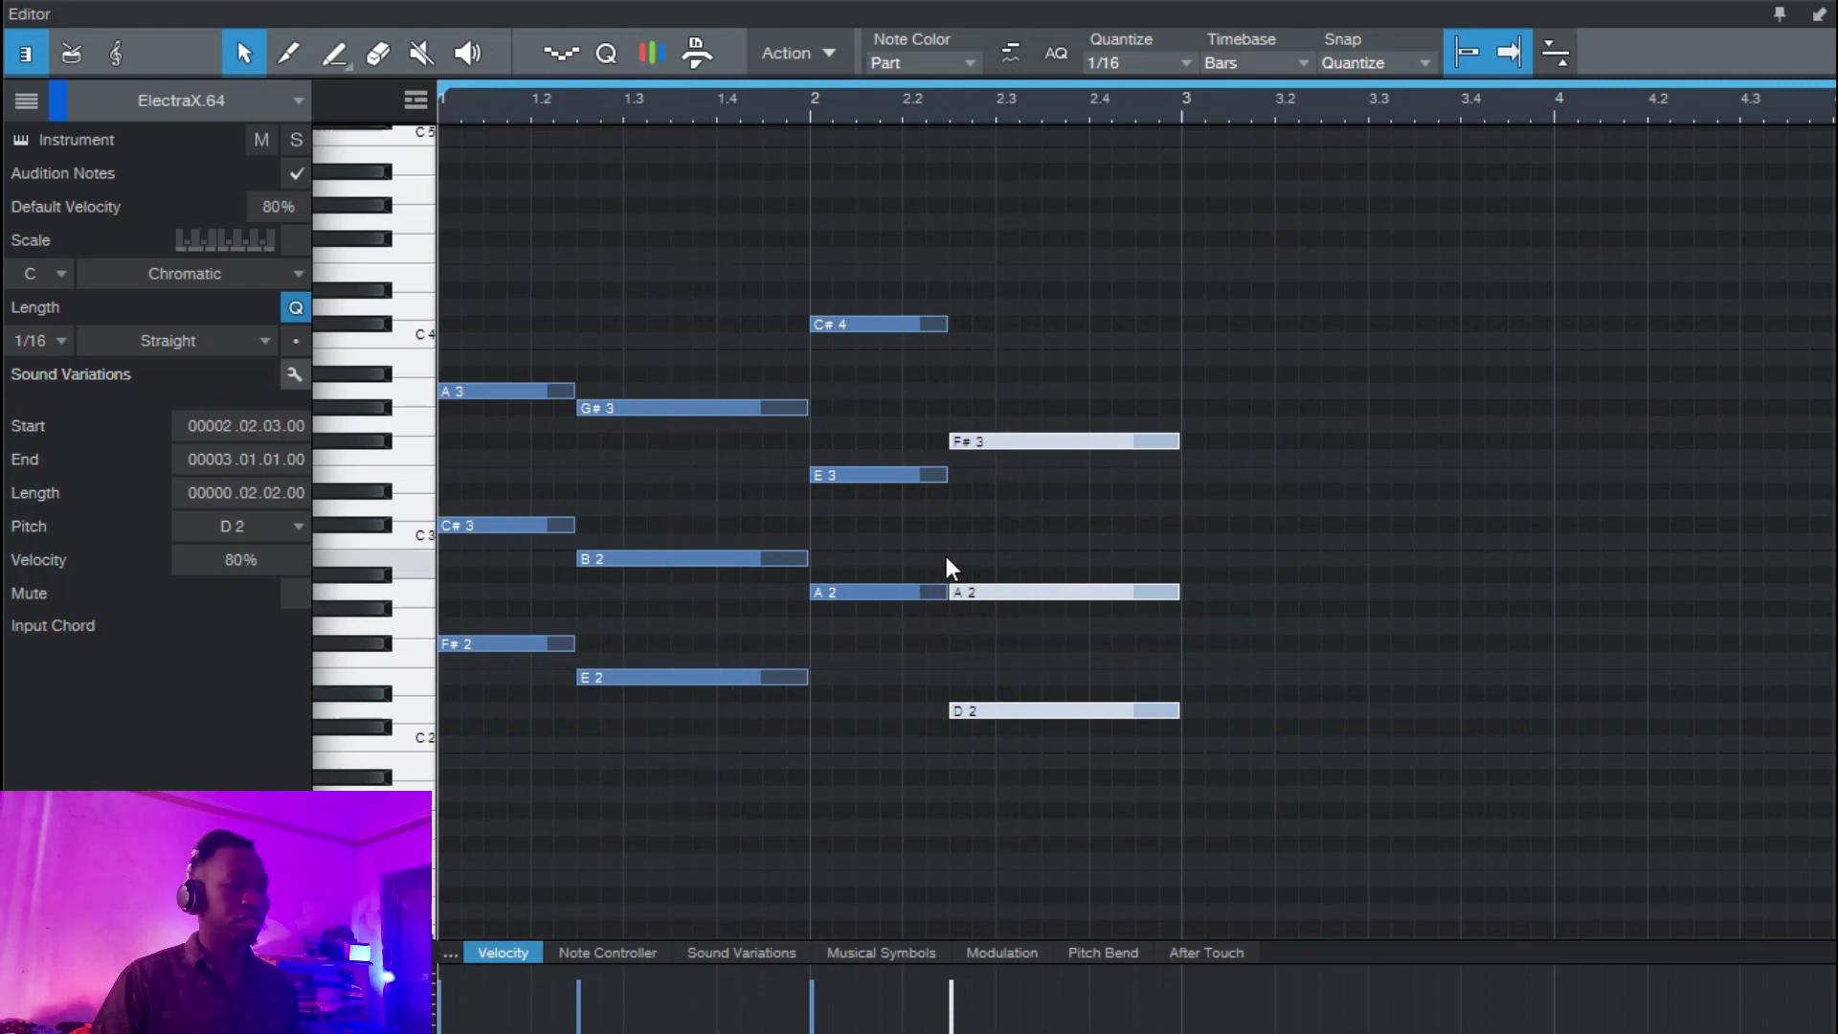
Highlight the root notes of the four chords one after another to review the progression.
left_click(505, 643)
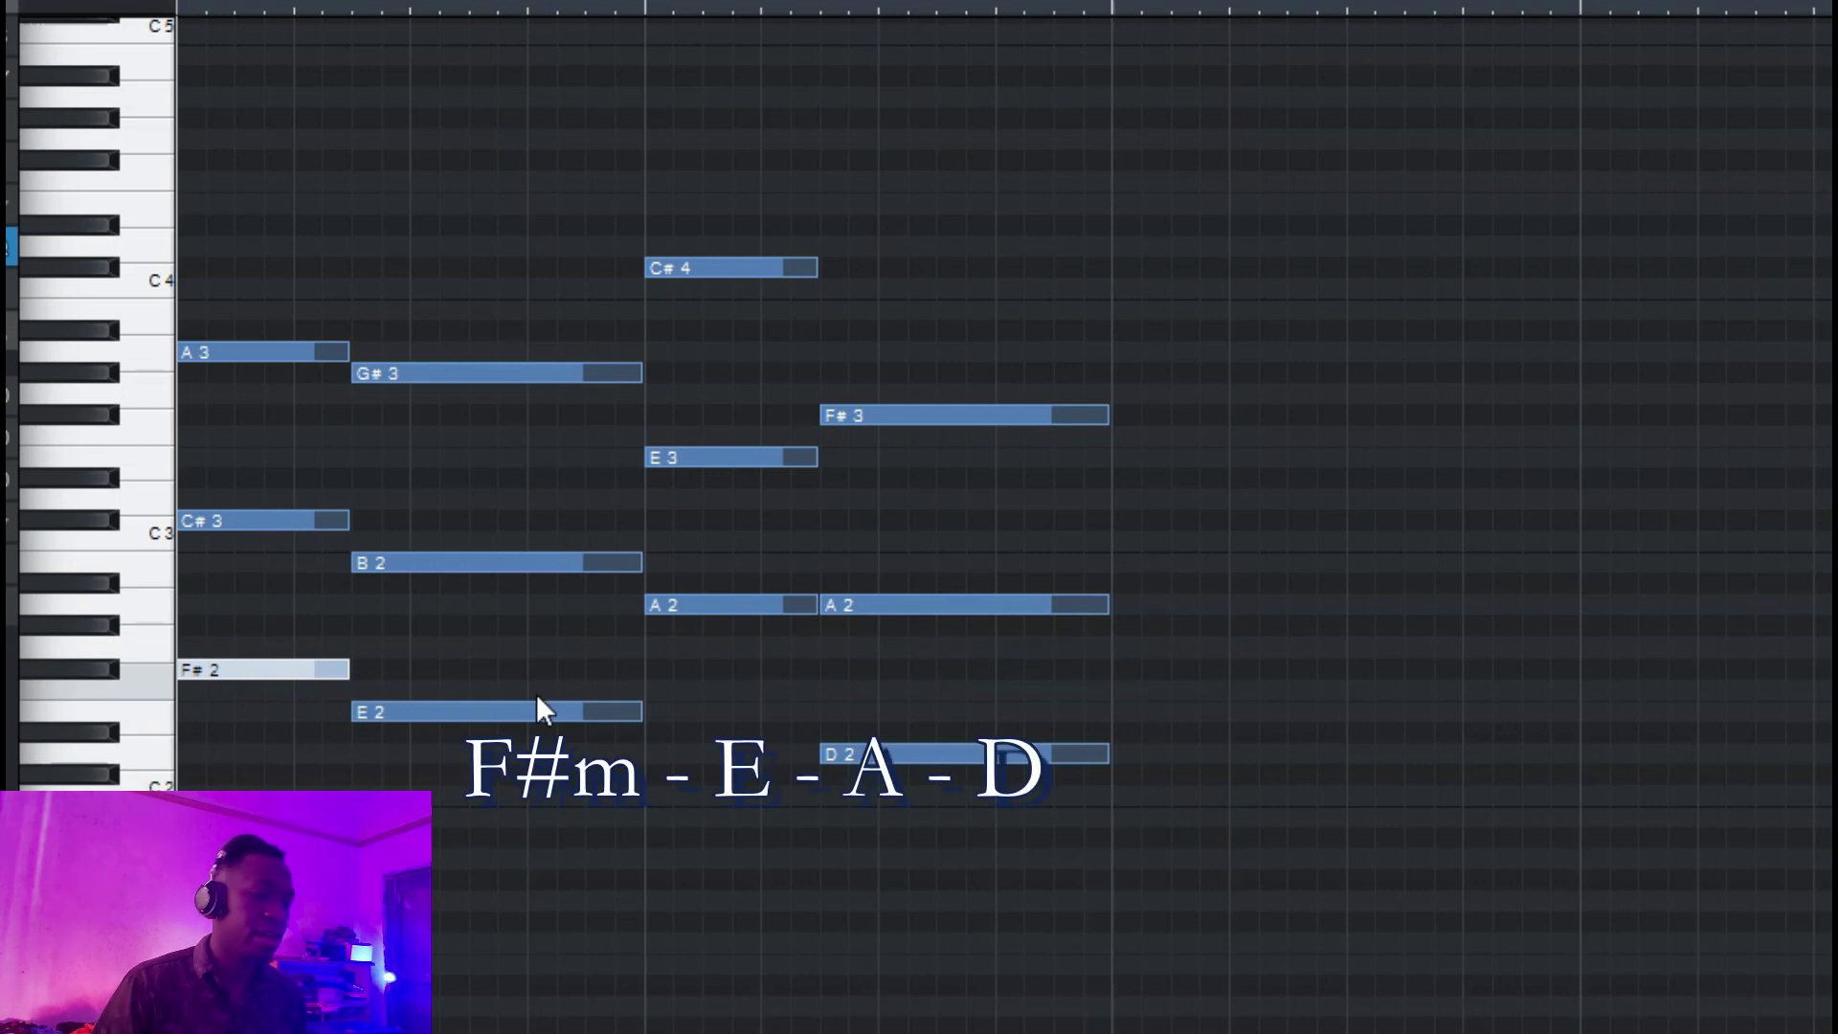
left_click_drag(527, 659, 622, 839)
left_click_drag(702, 576, 761, 722)
left_click_drag(937, 726, 1034, 944)
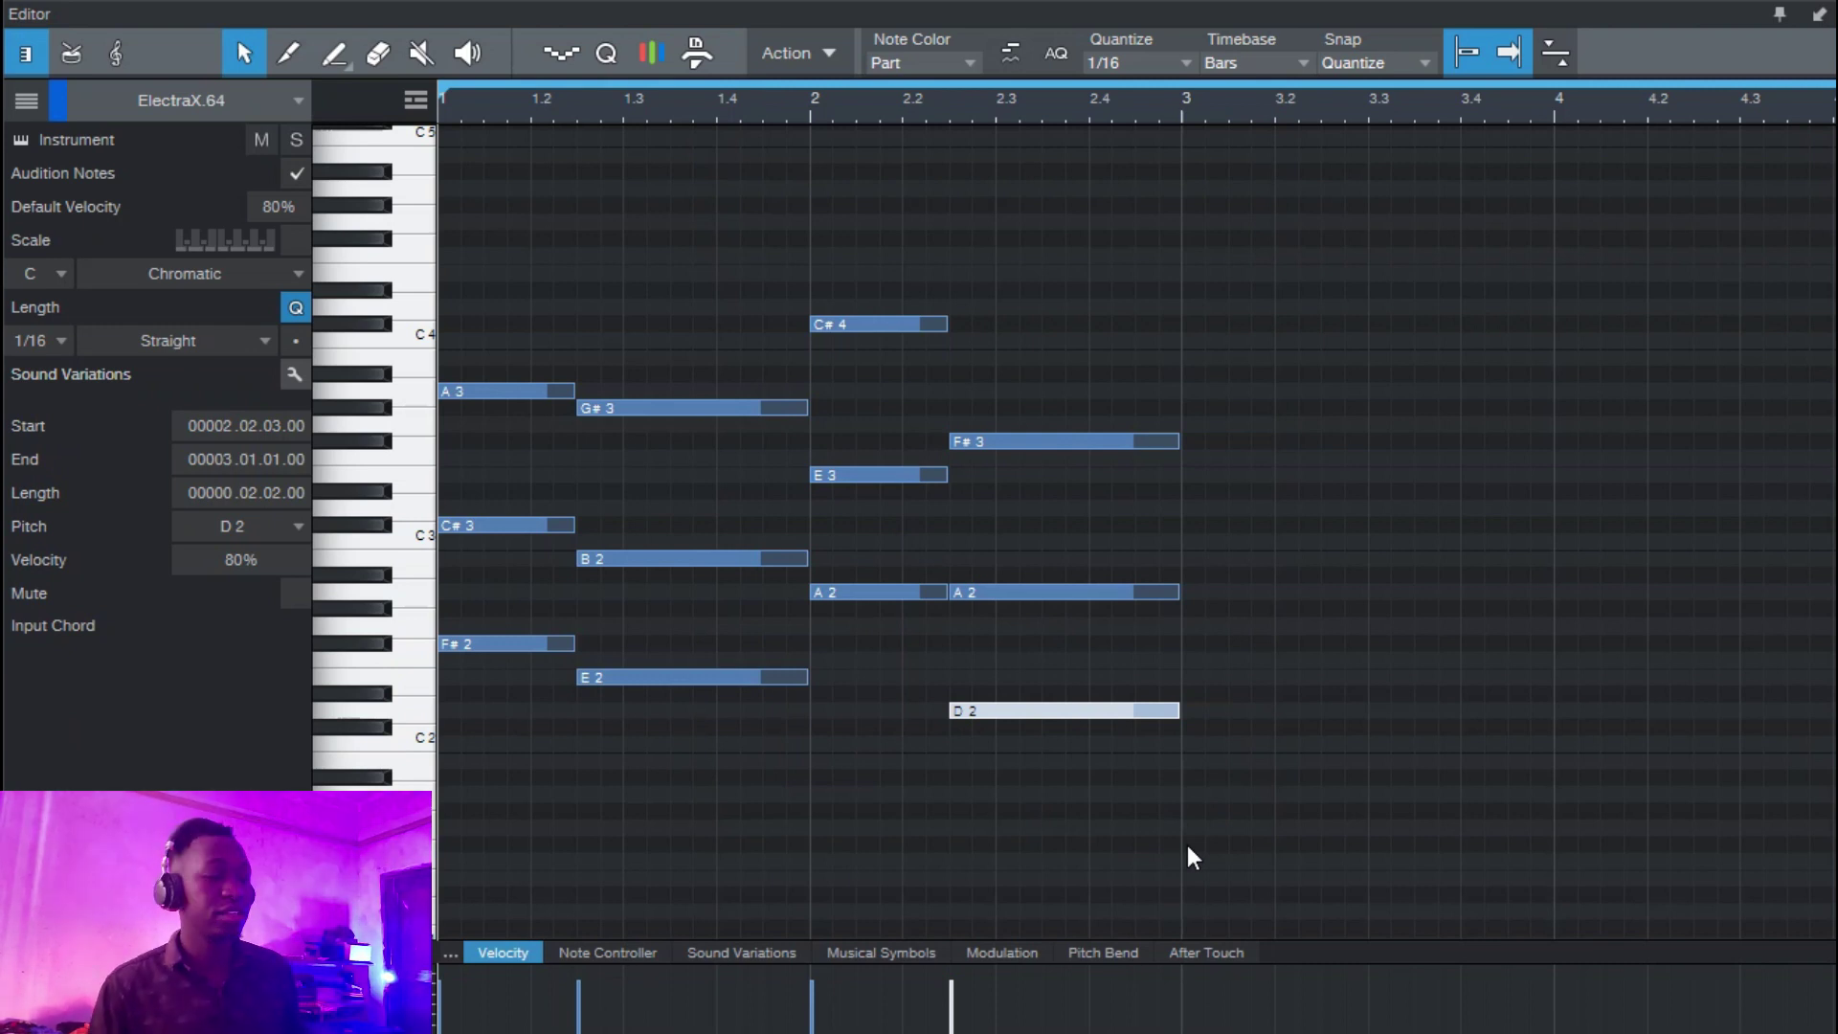
Duplicate the whole two-bar chord progression into bars 3 and 4 and leave the note editor.
key("space")
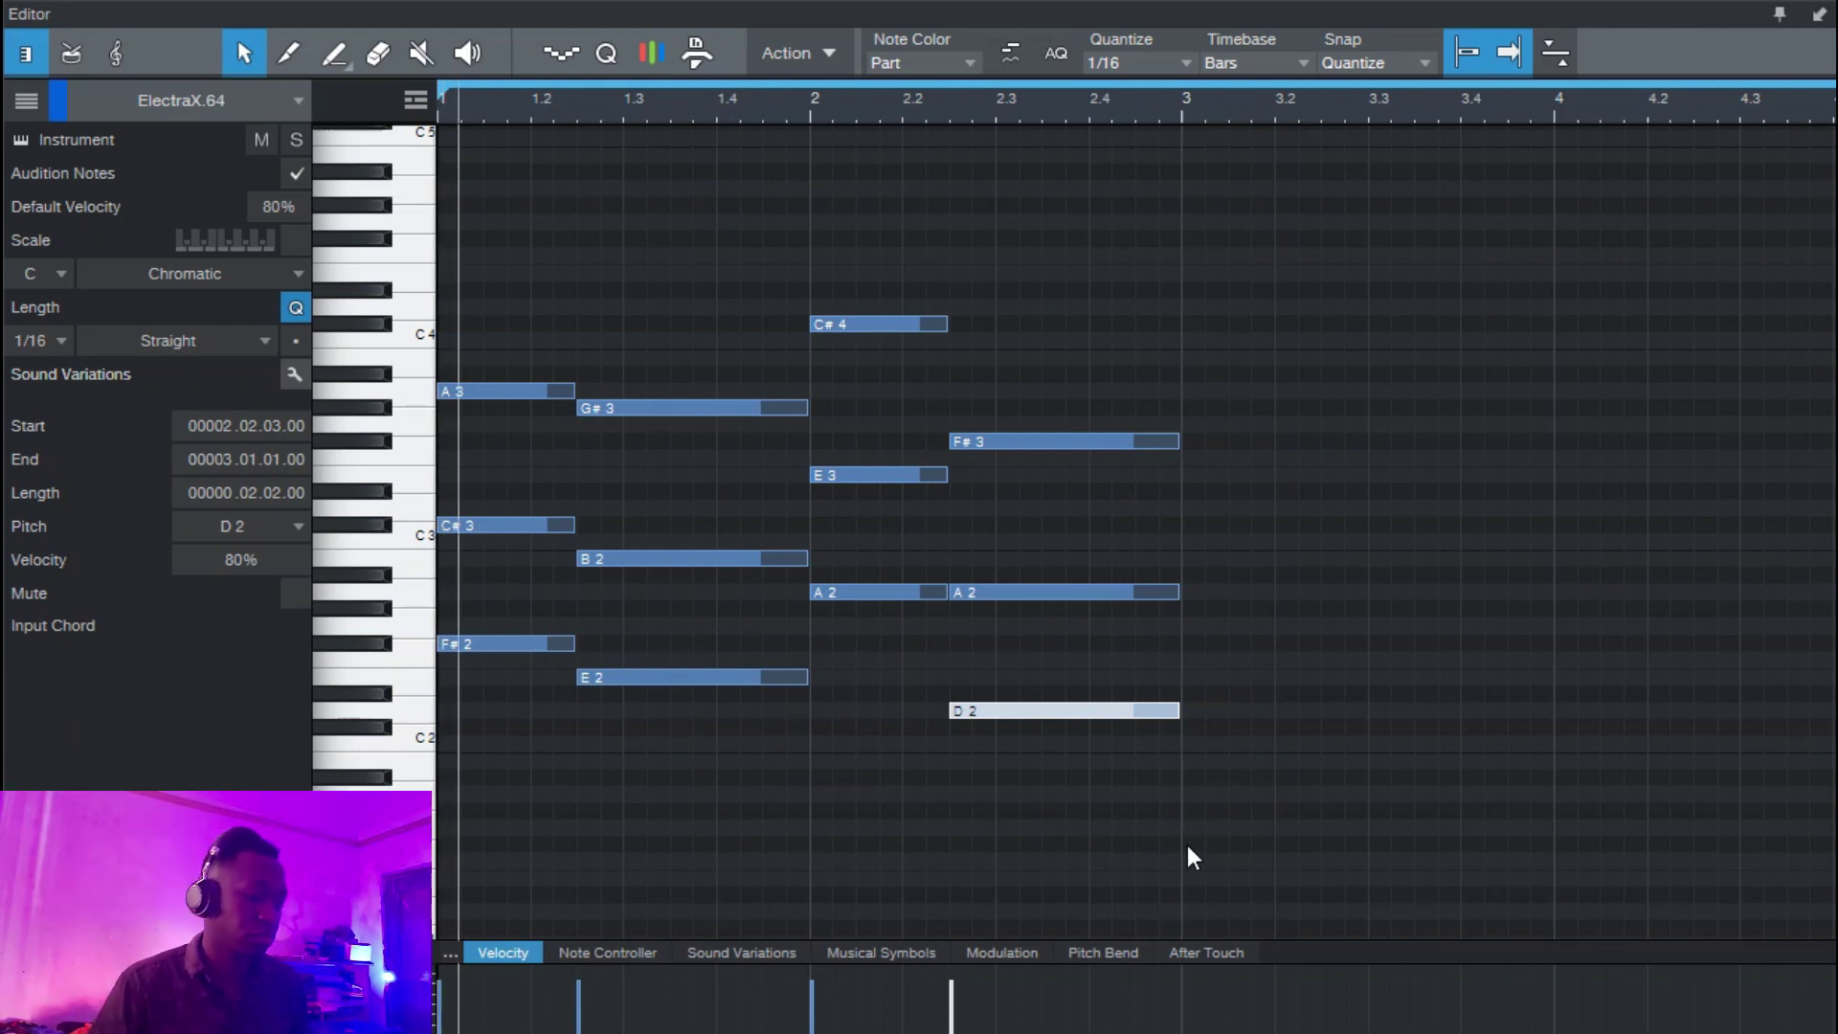
key("w")
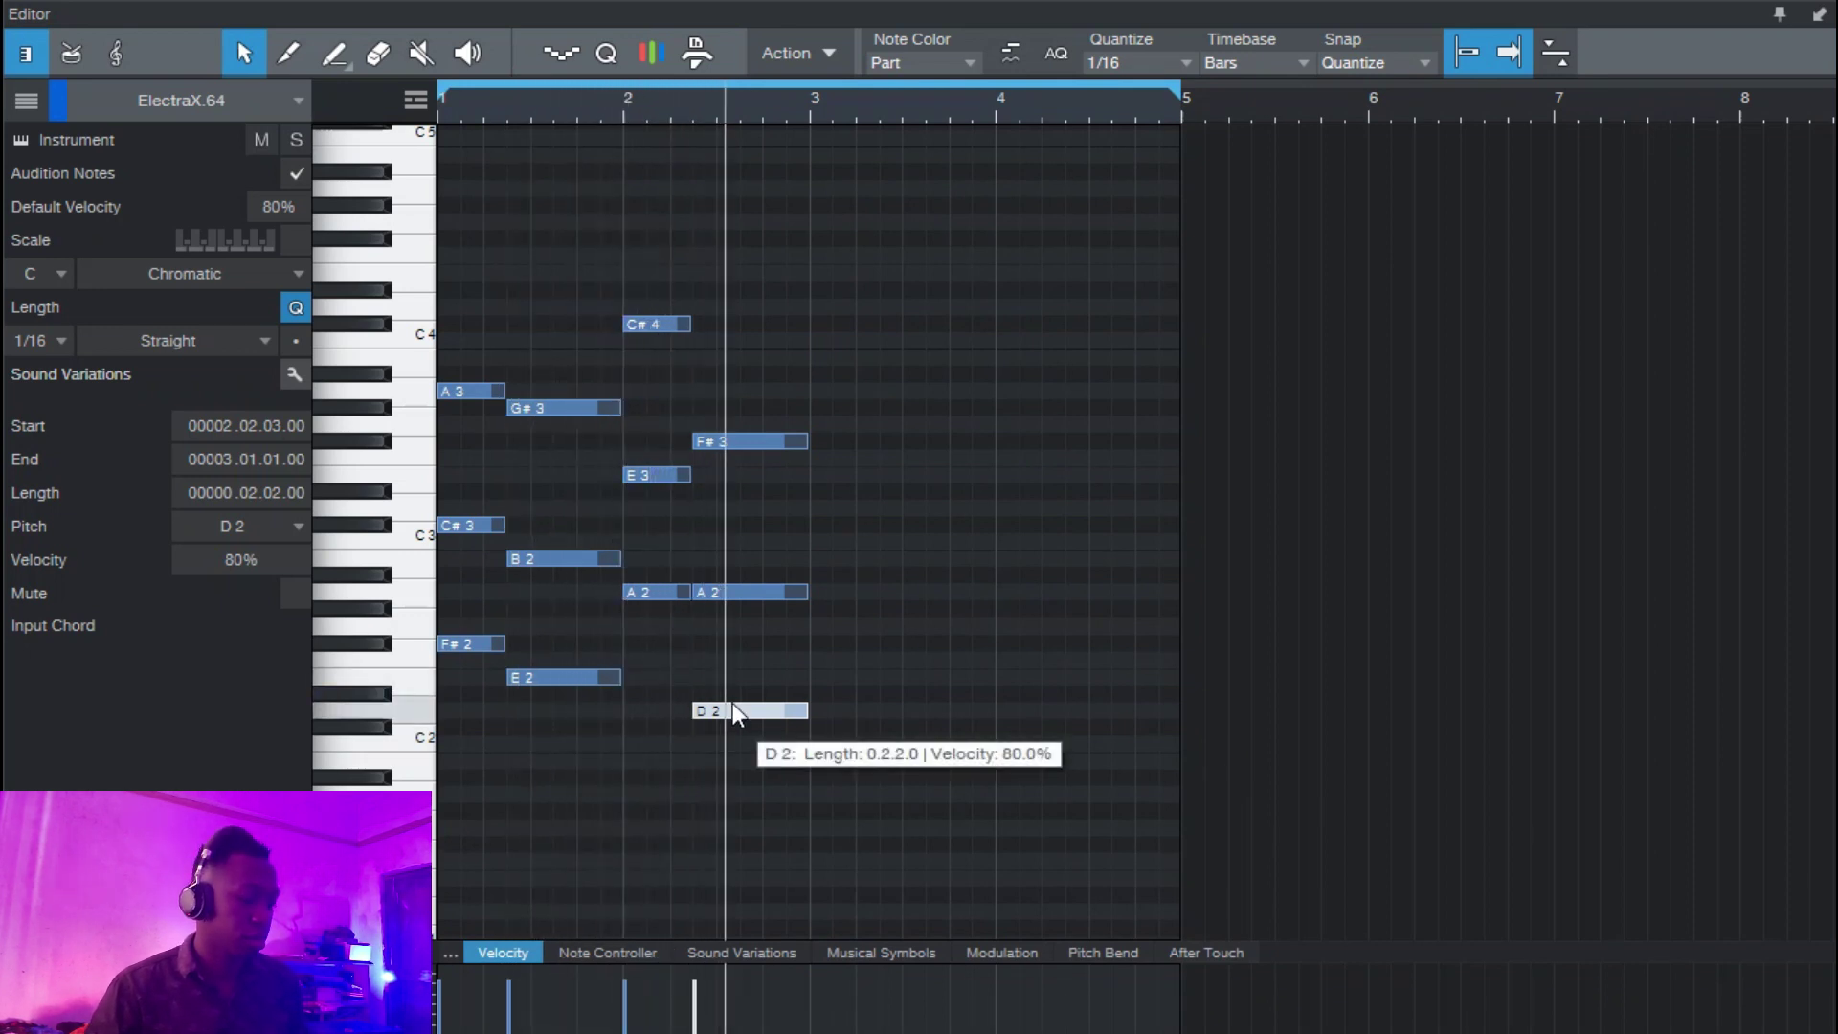
left_click_drag(866, 785, 130, 299)
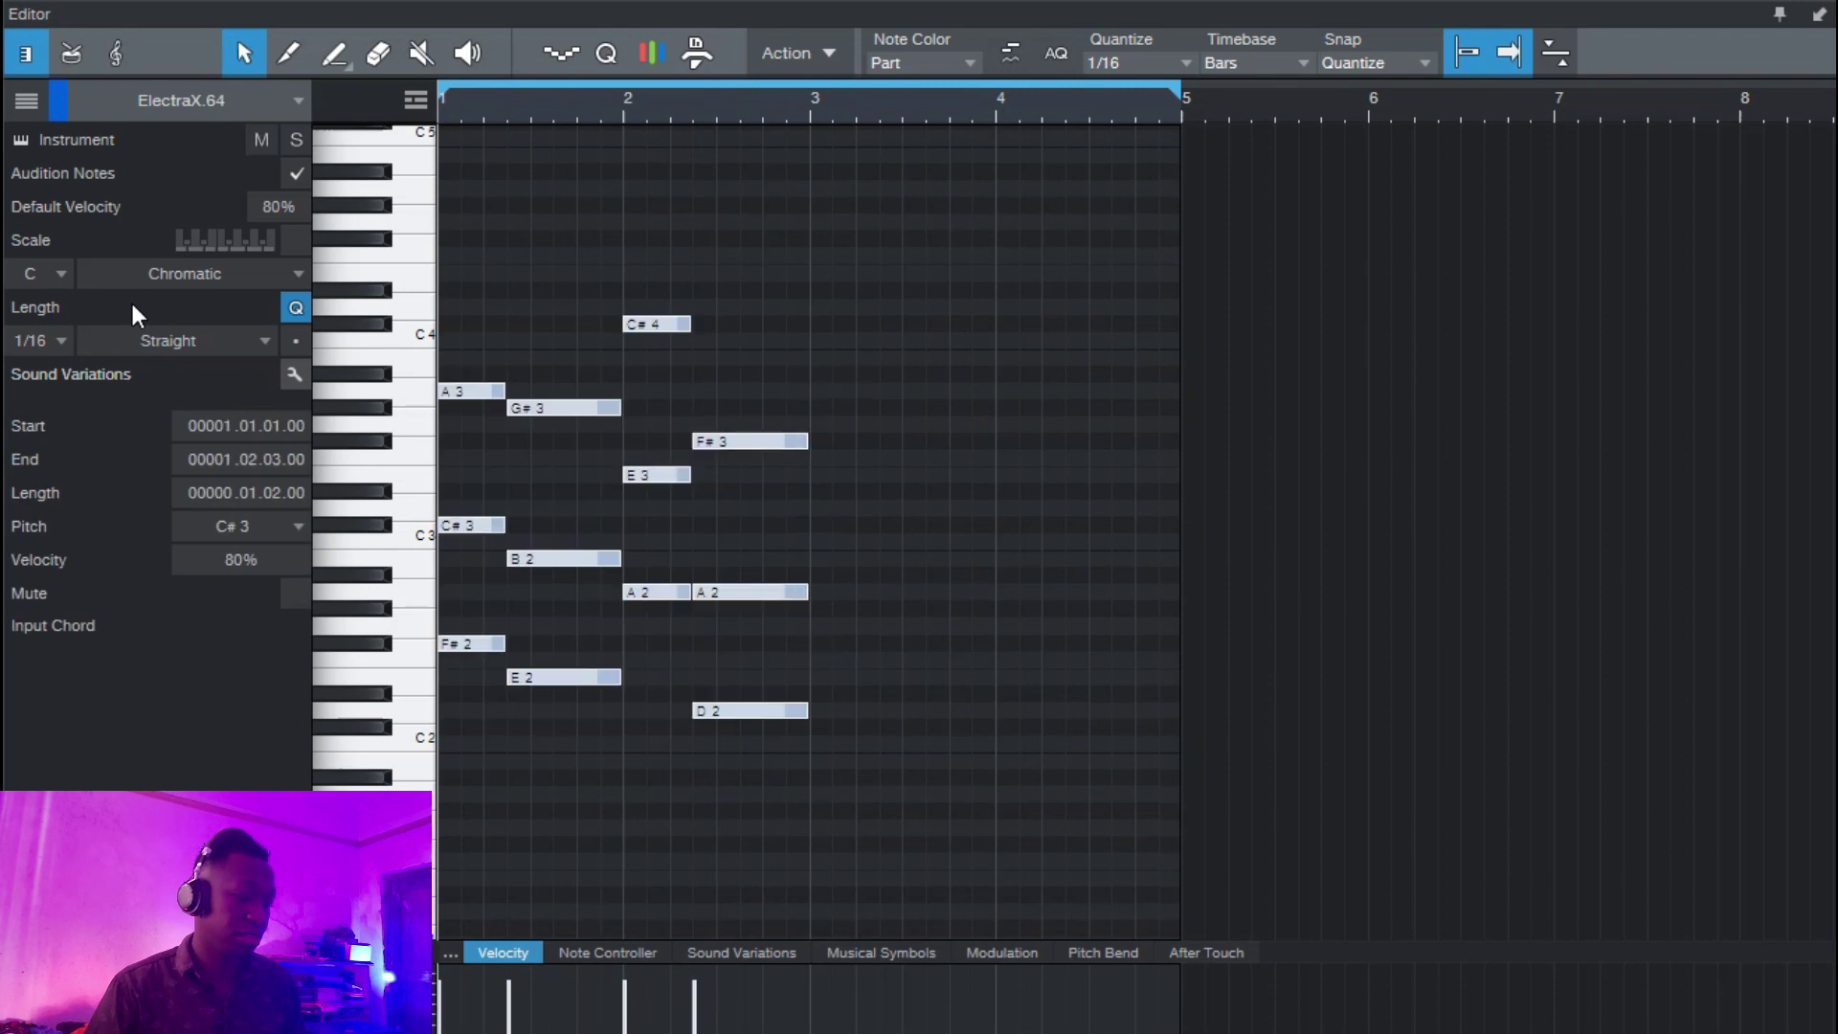
key("ctrl+d")
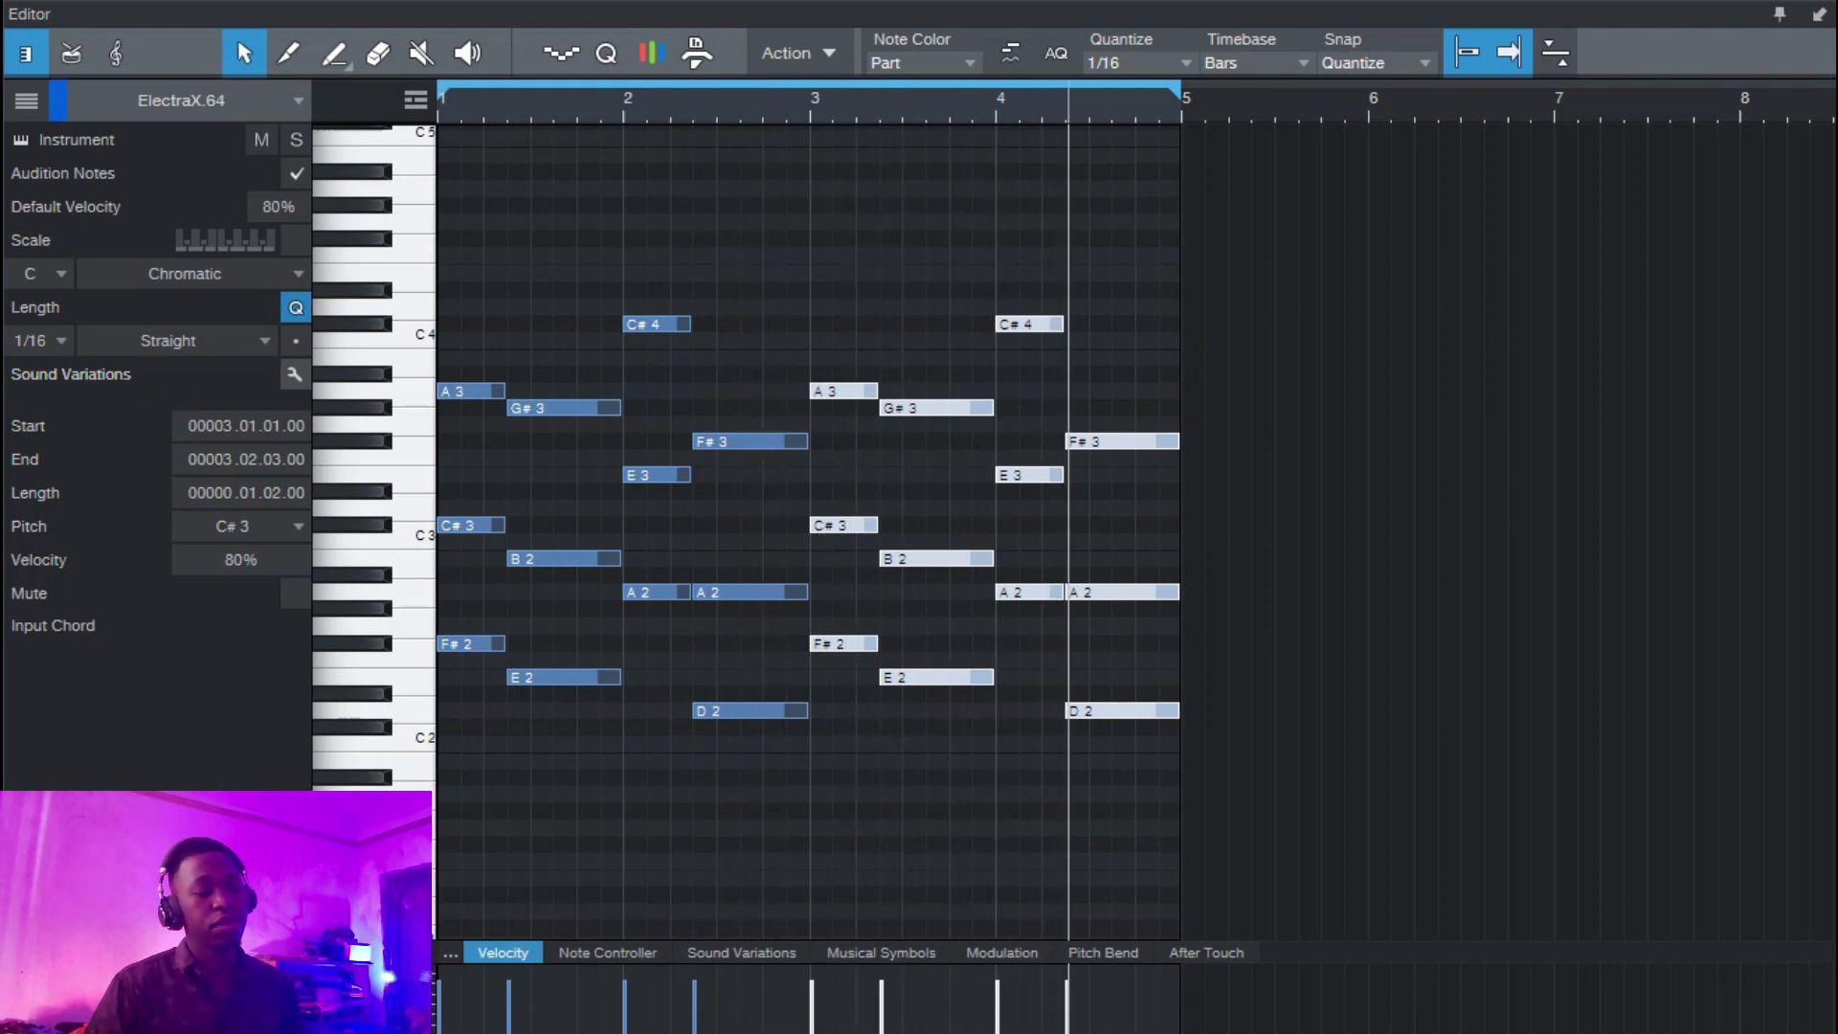
key("F2")
key("space")
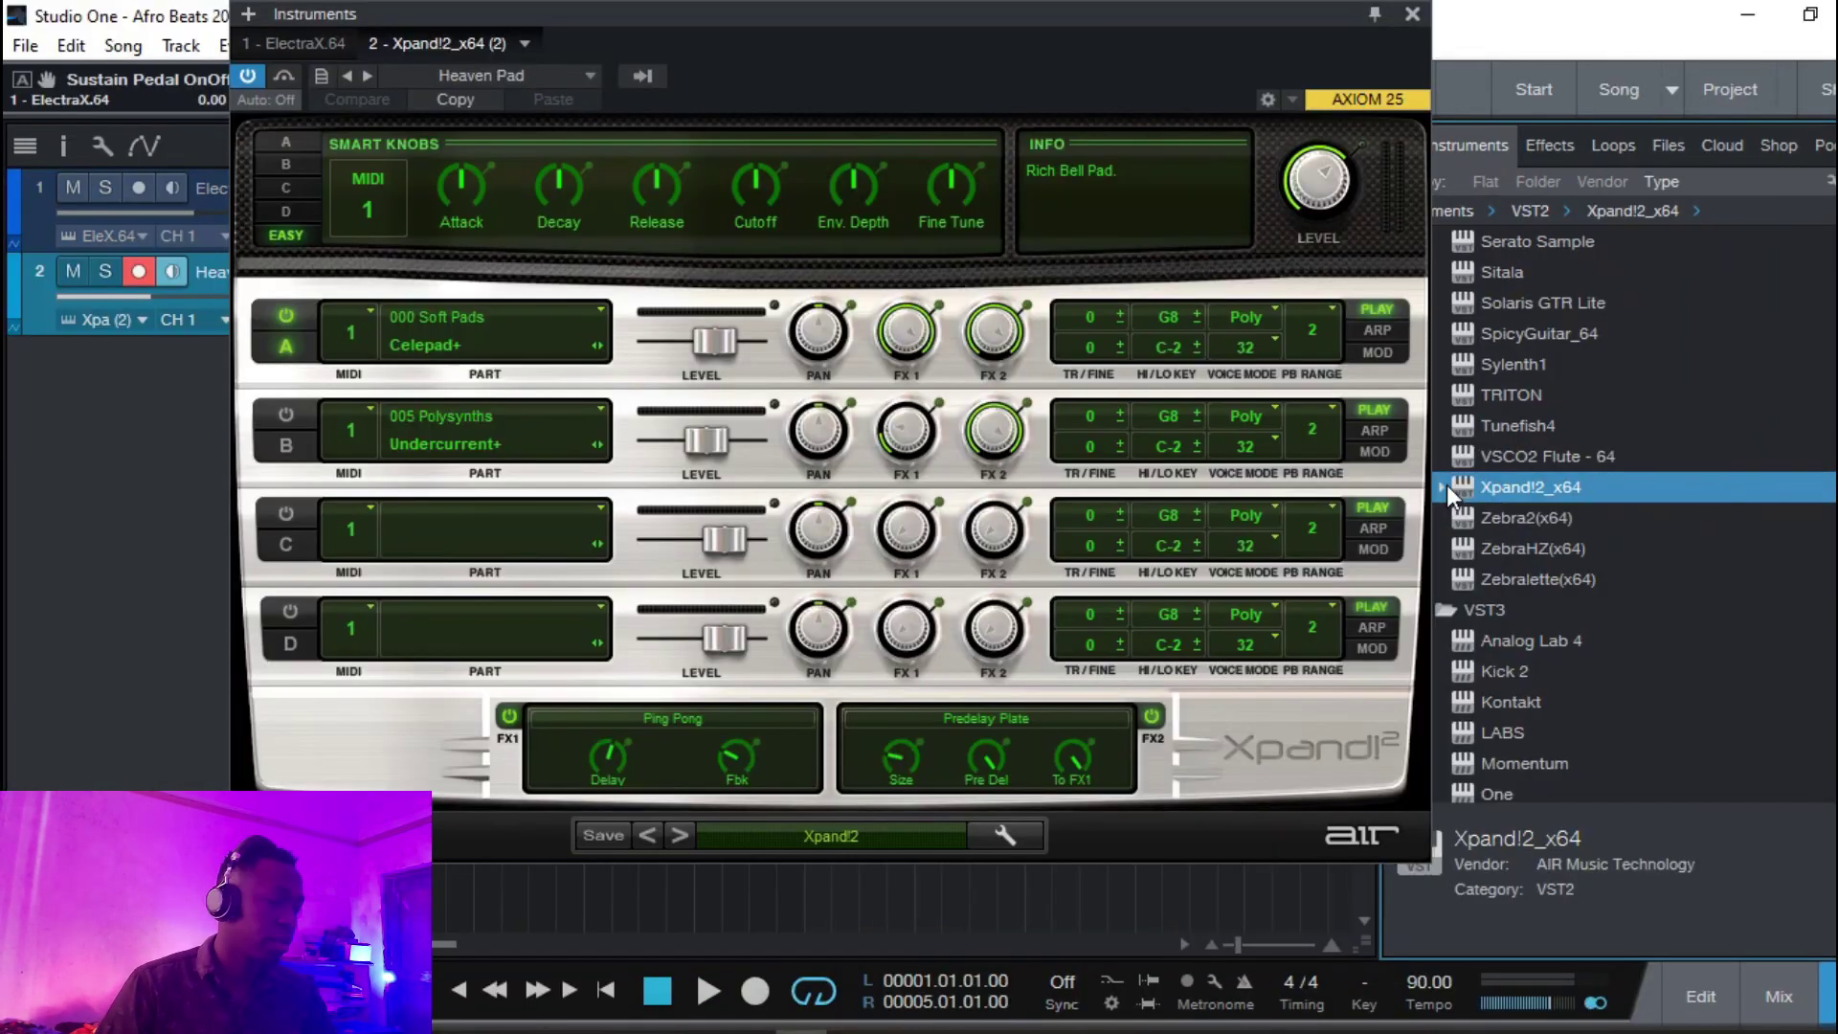
Copy the ElectraX chord part onto the Heaven Pad track and check that track's Xpand!2 sound.
left_click(1412, 14)
left_click_drag(438, 201, 441, 273)
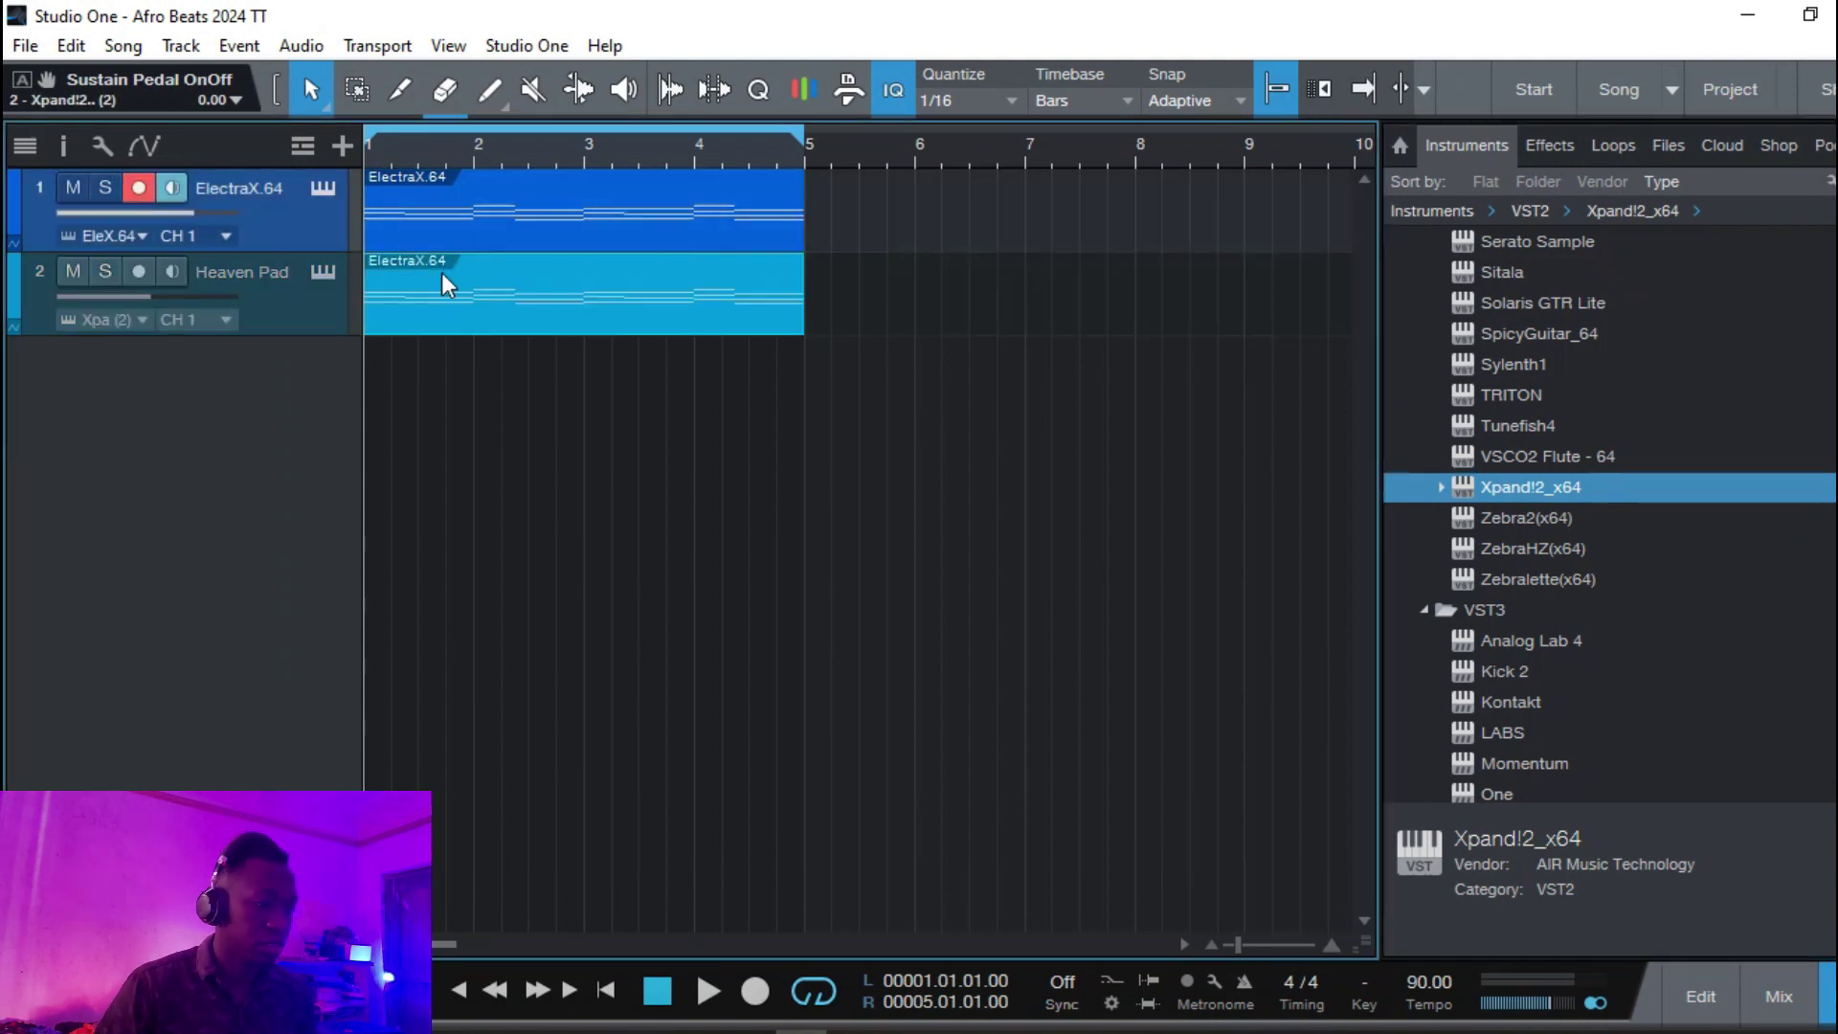
left_click(320, 272)
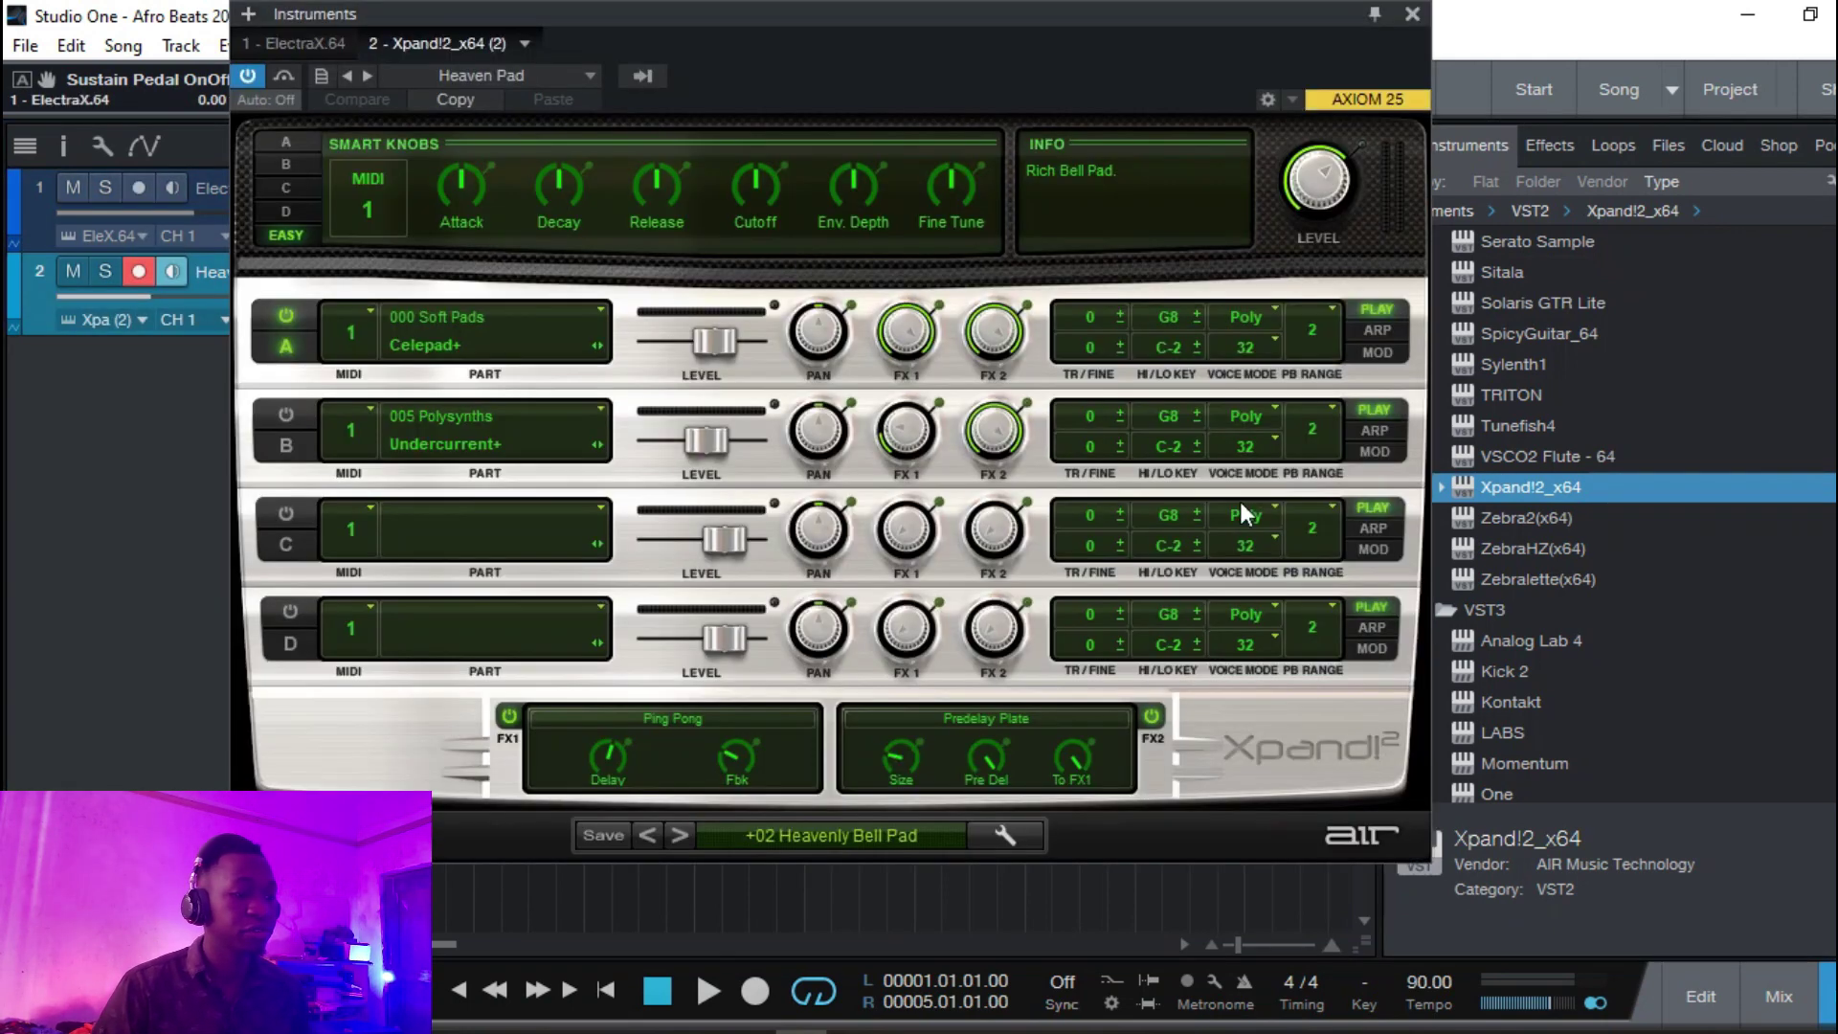
left_click(1411, 15)
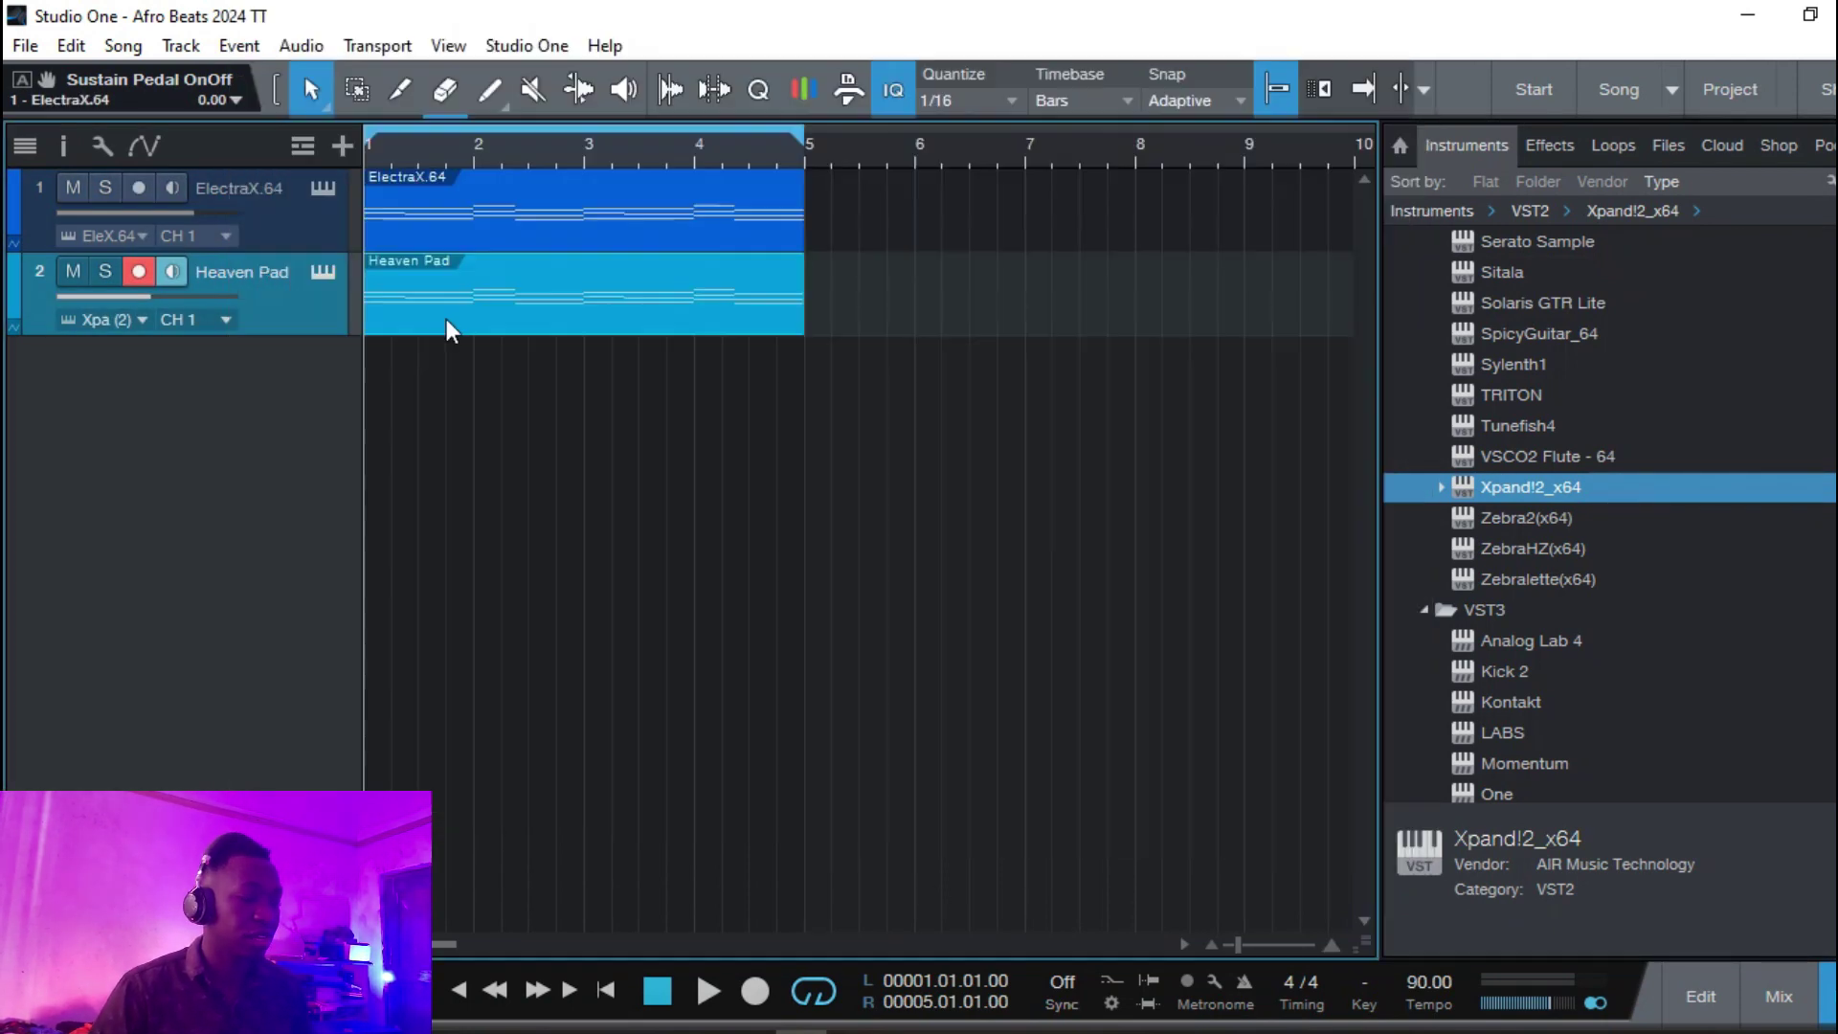
Solo the Heaven Pad track and listen to its chords.
key("s")
key("space")
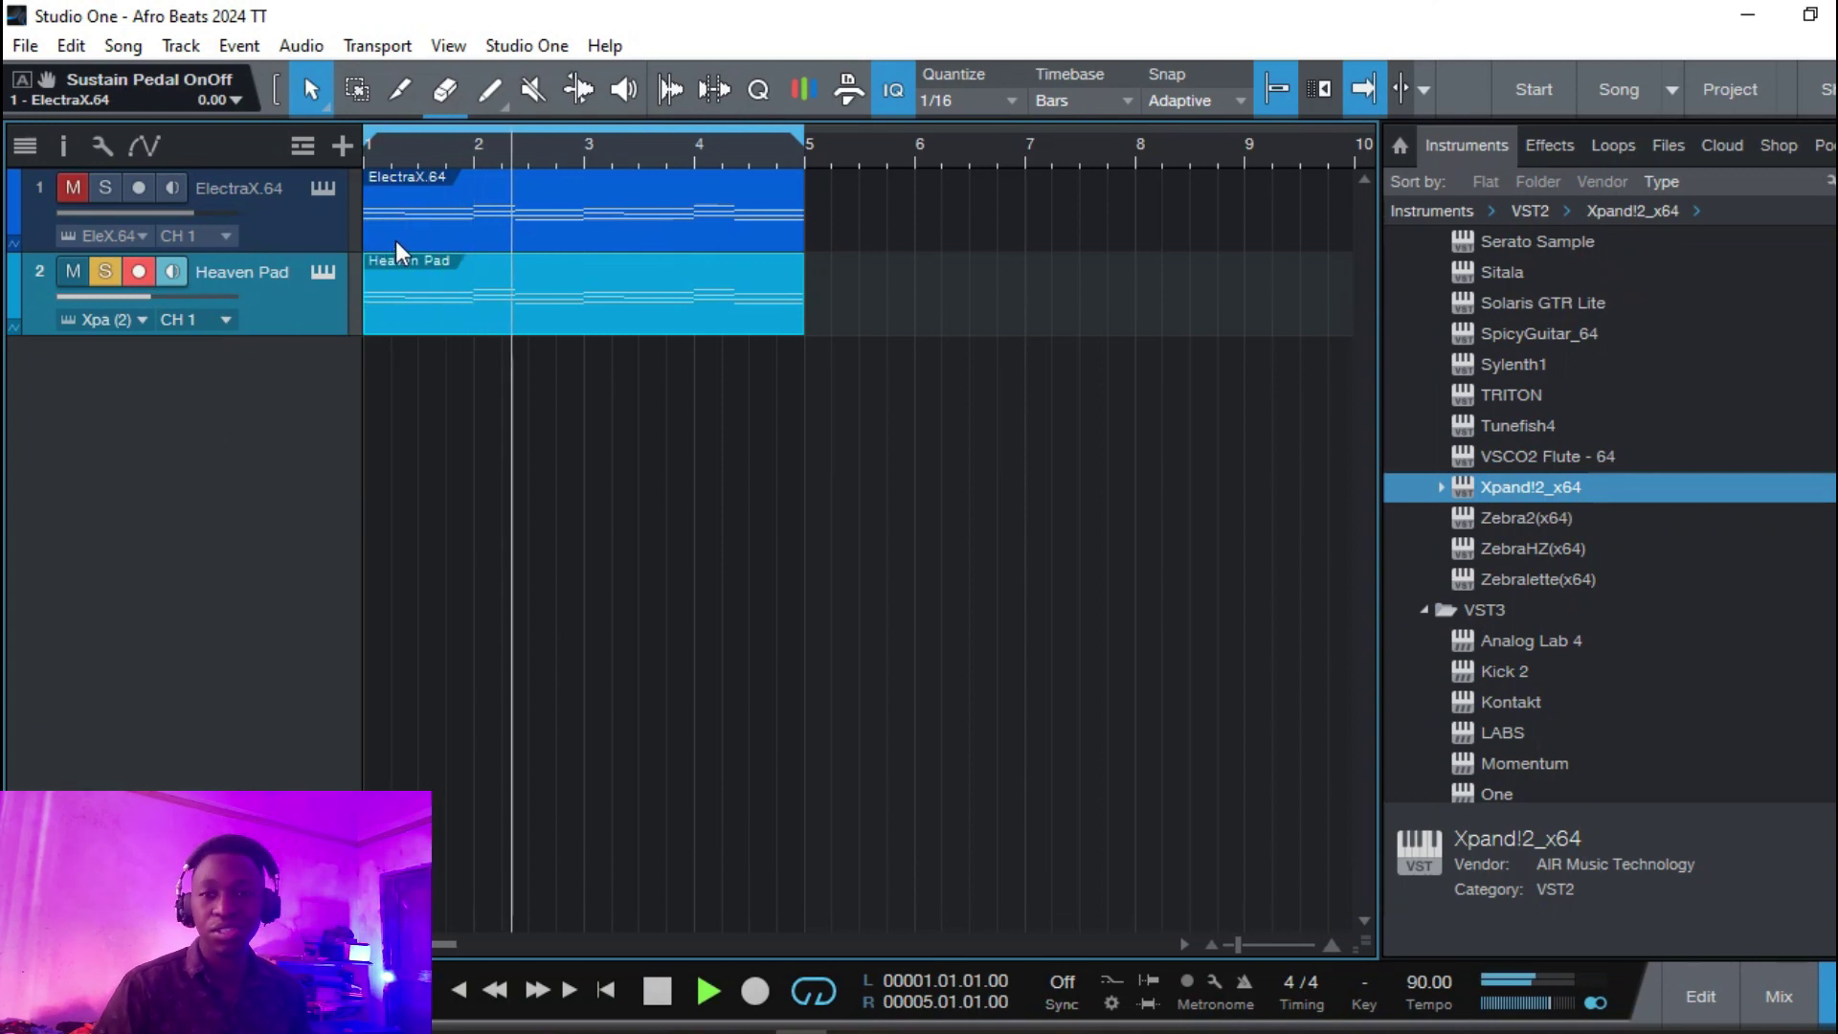
key("space")
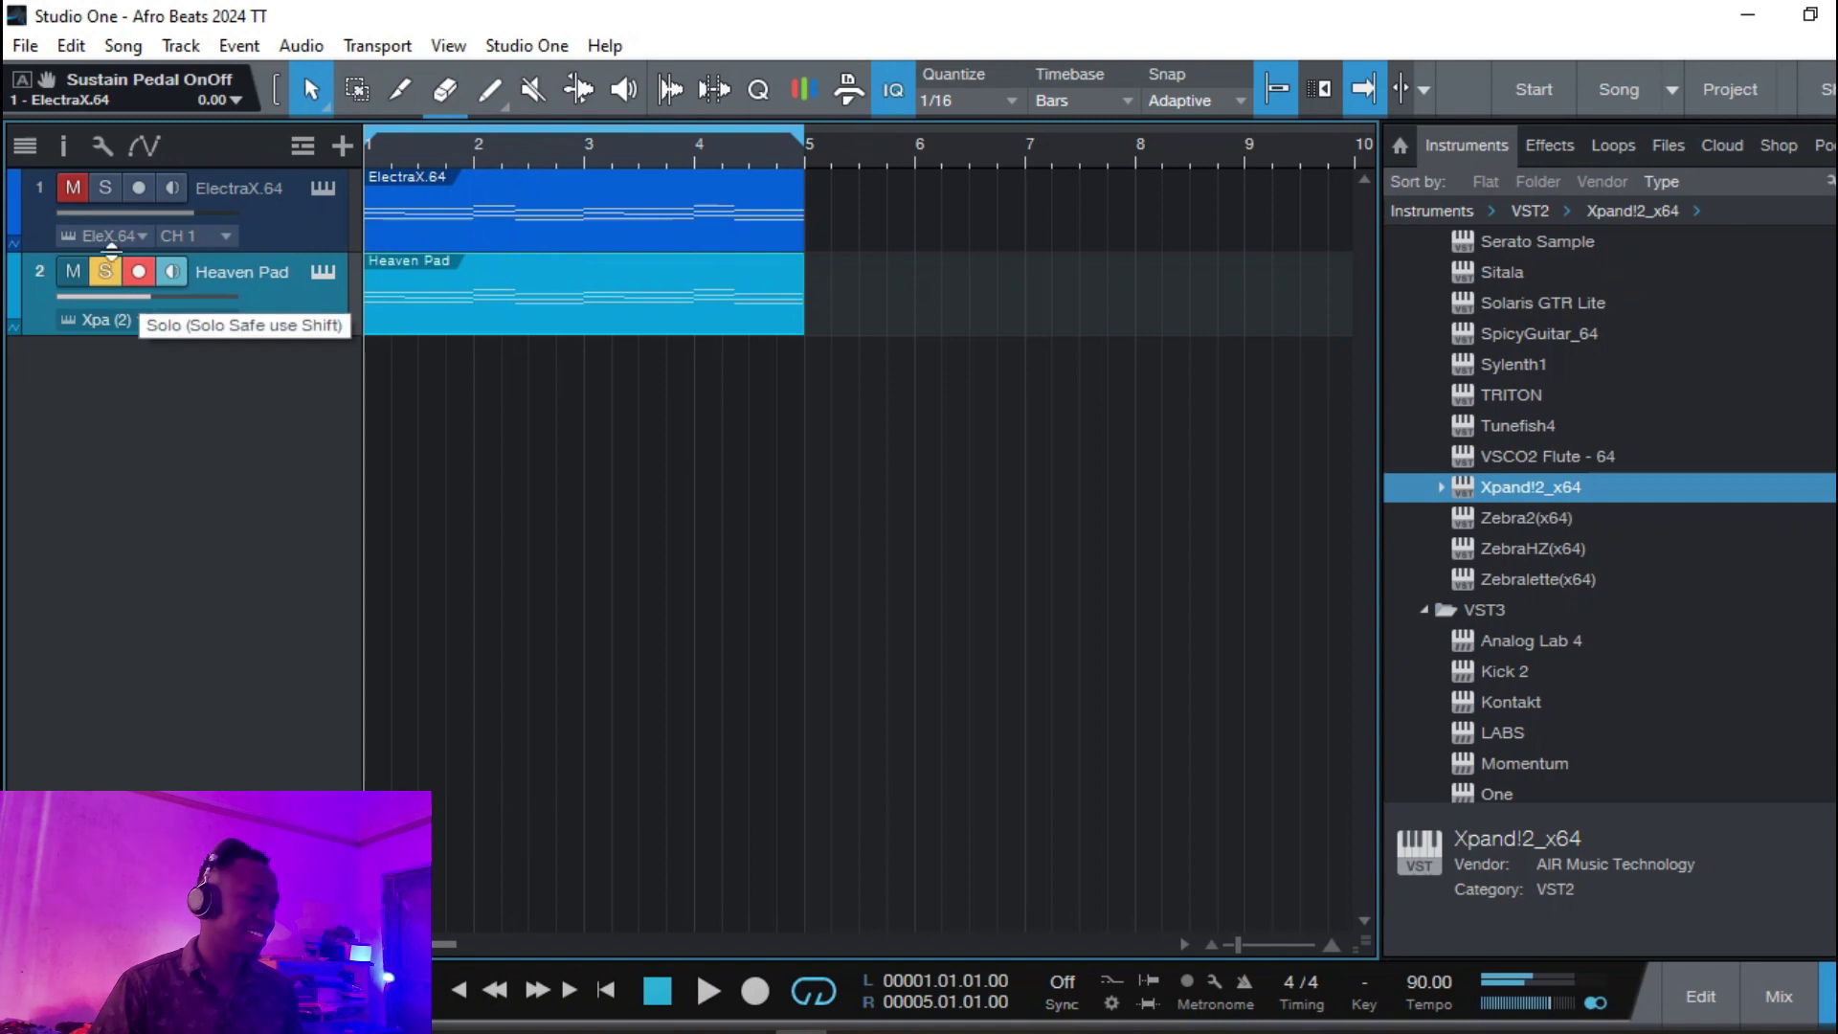
Examine the Pro EQ and Wider insert settings on the Heaven Pad track.
left_click(67, 146)
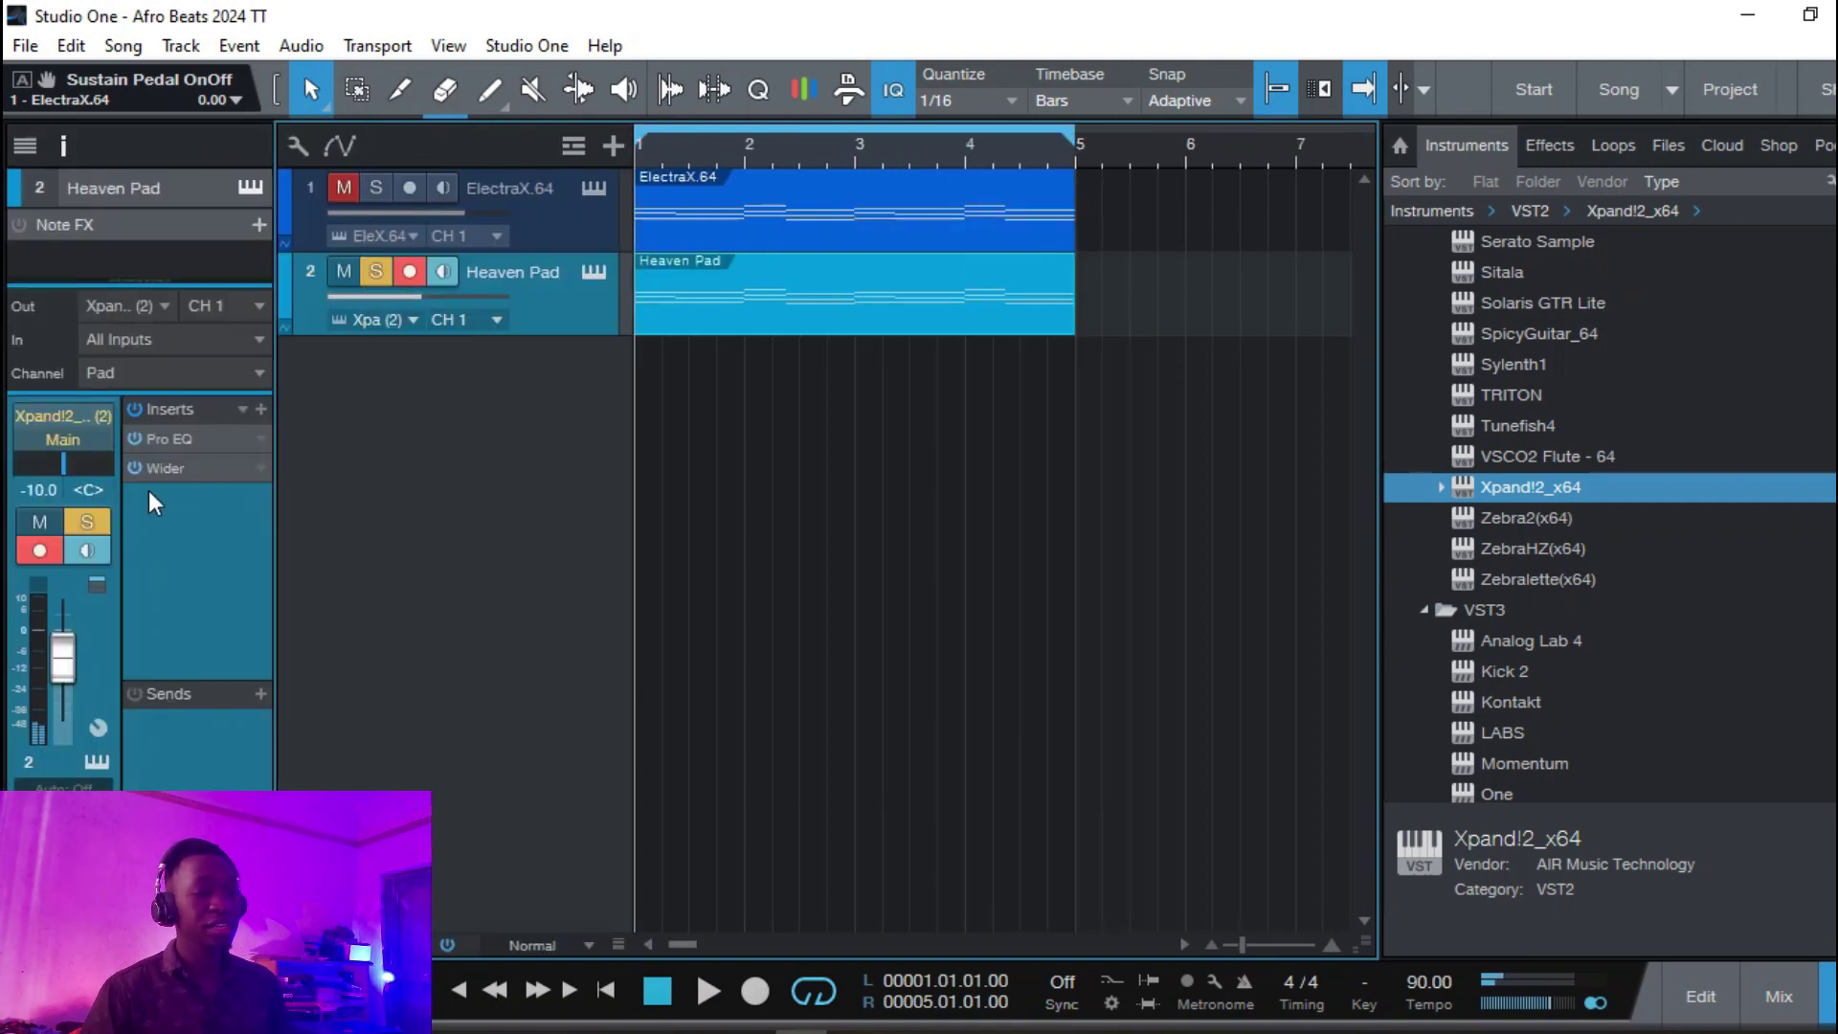
left_click(186, 446)
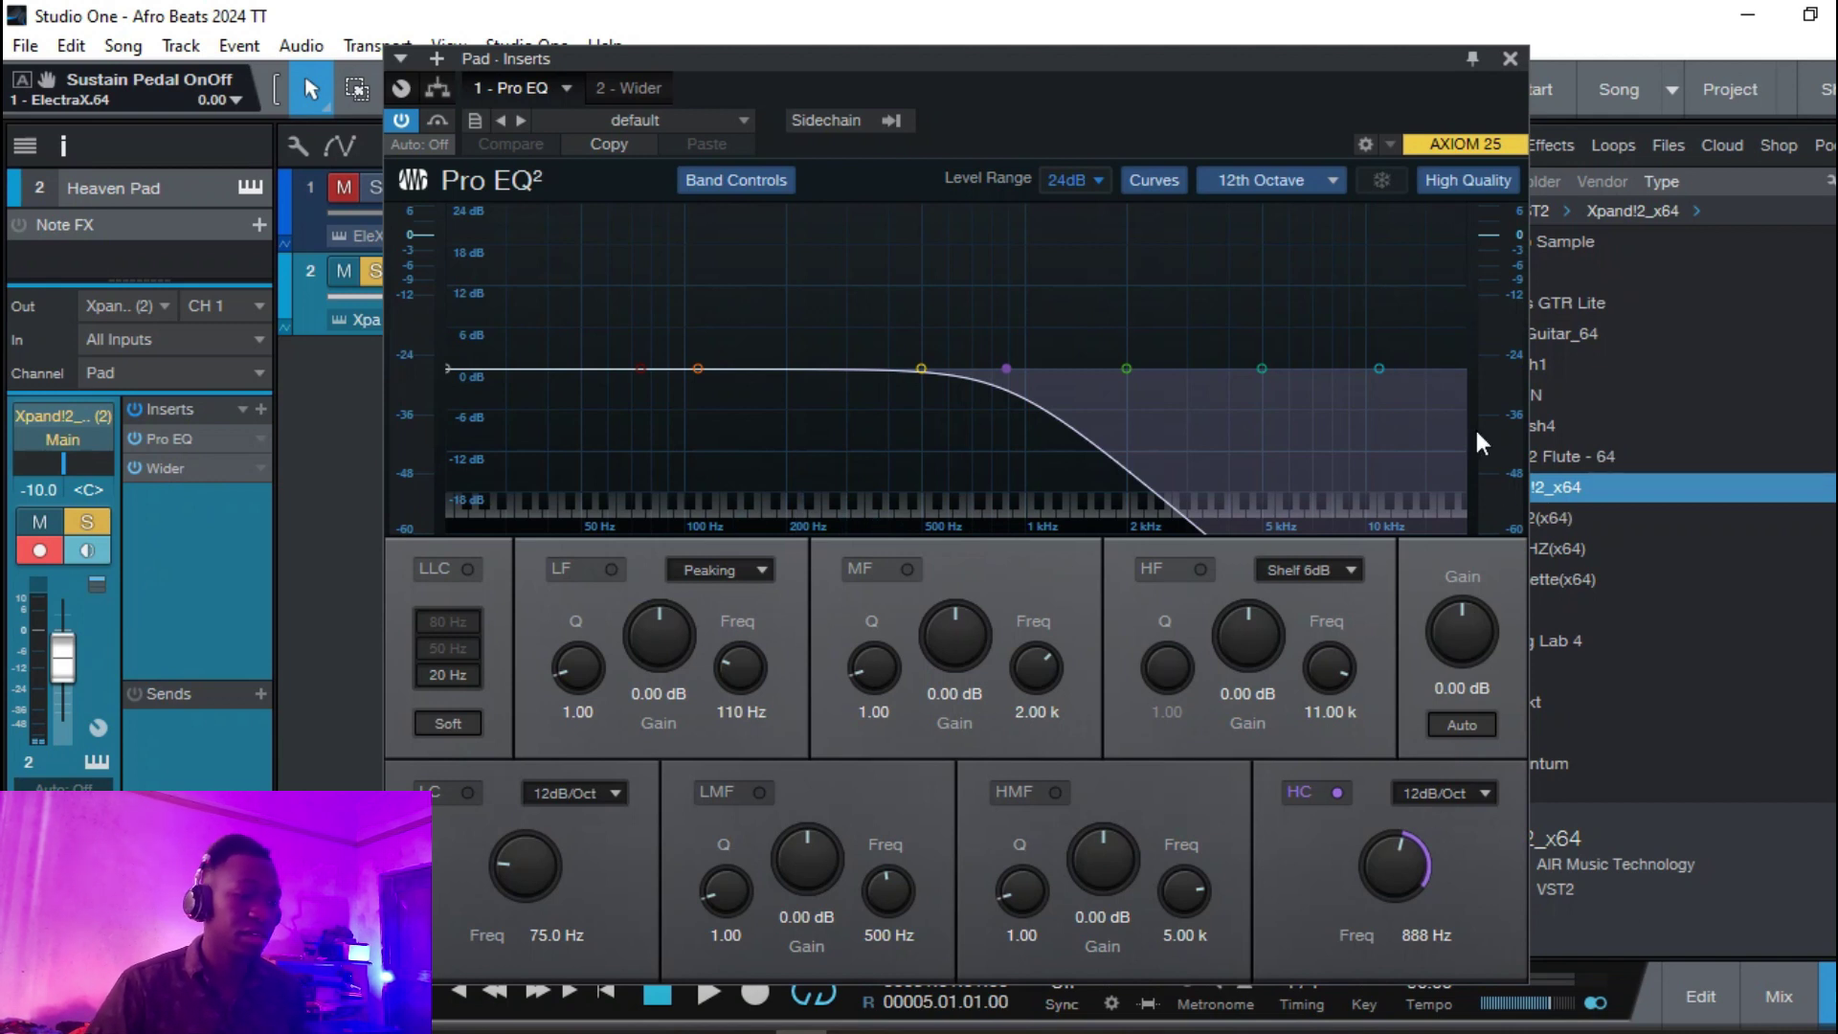
left_click(222, 473)
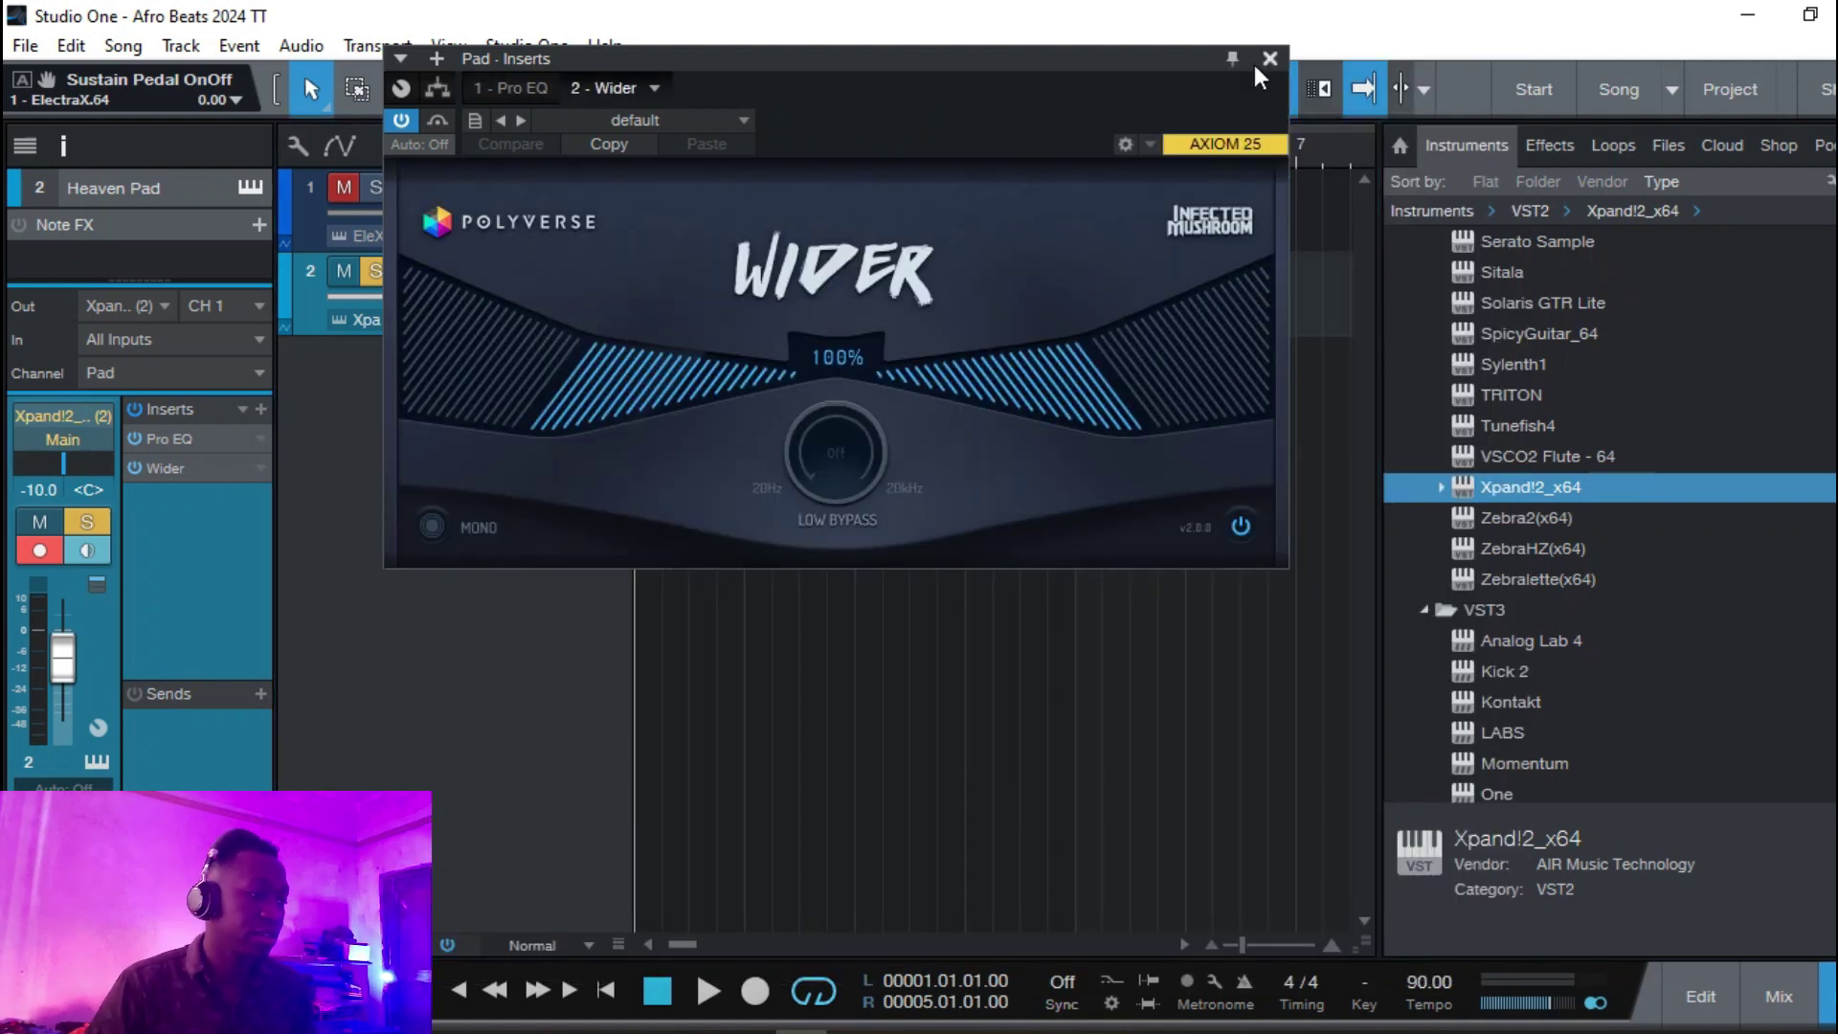
left_click(1269, 59)
Play the ElectraX and Heaven Pad parts together and save the song.
key("space")
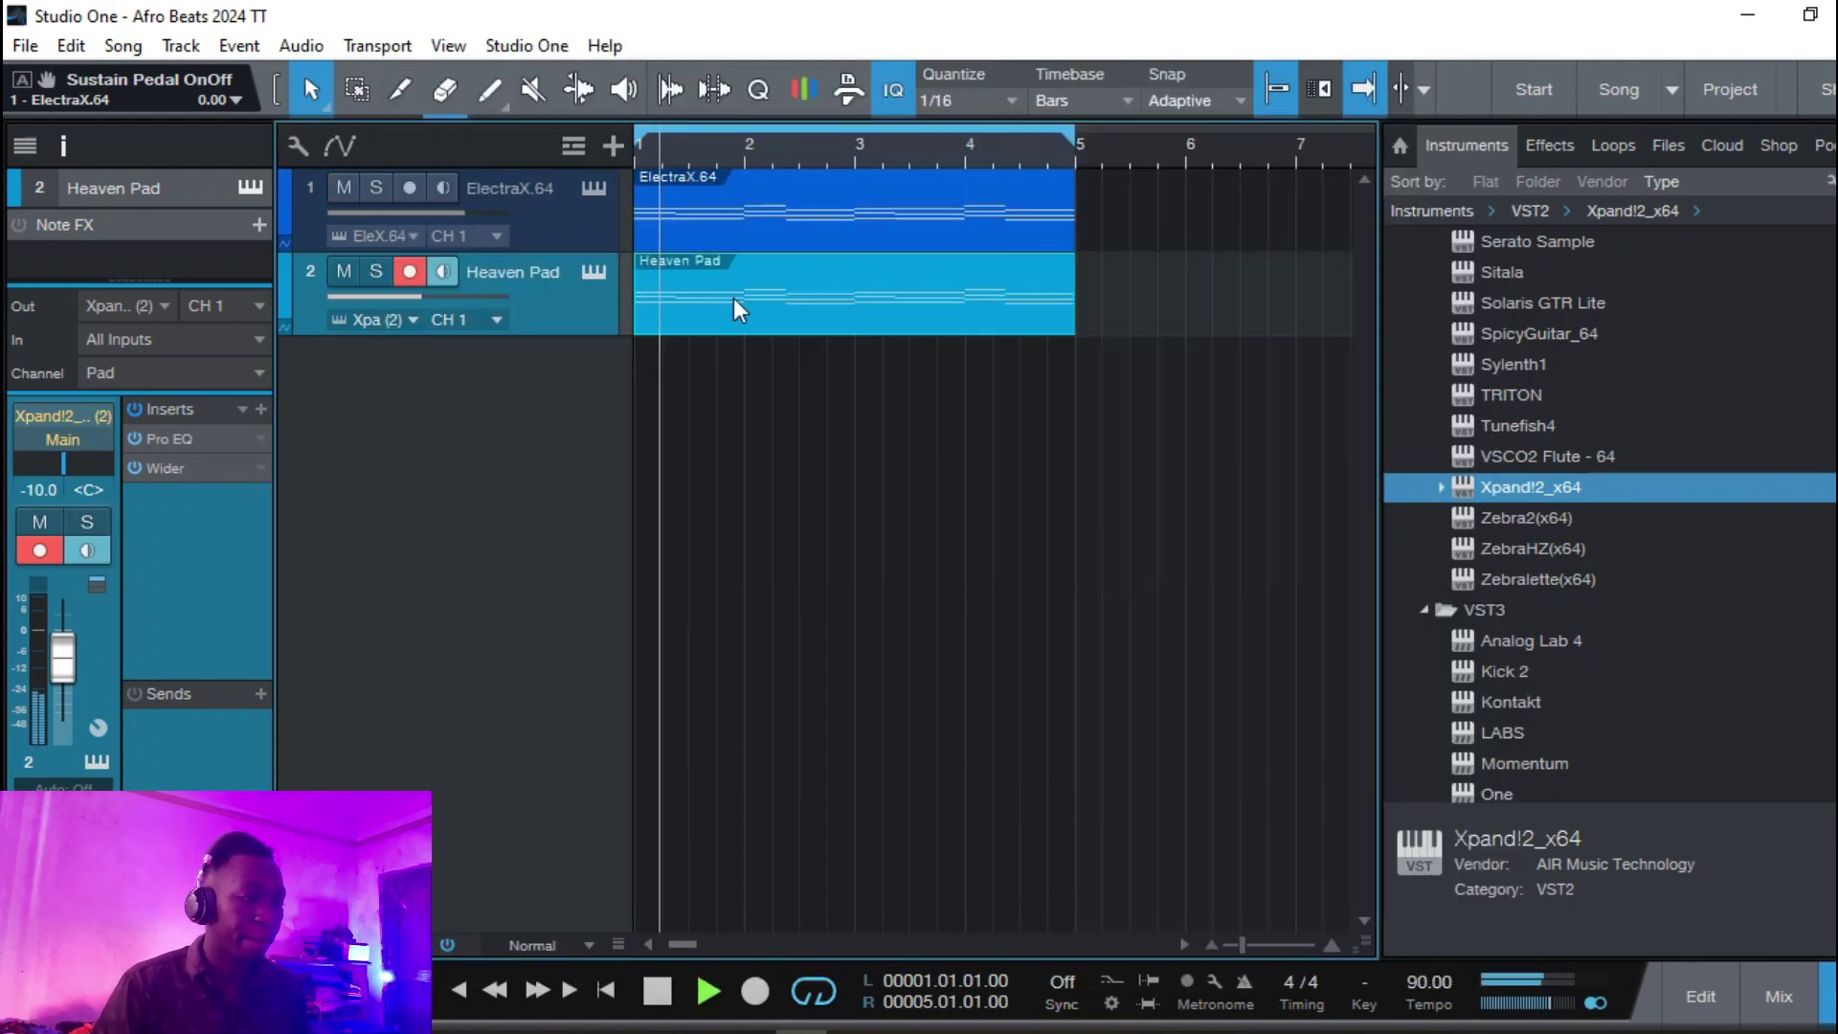
key("ctrl+s")
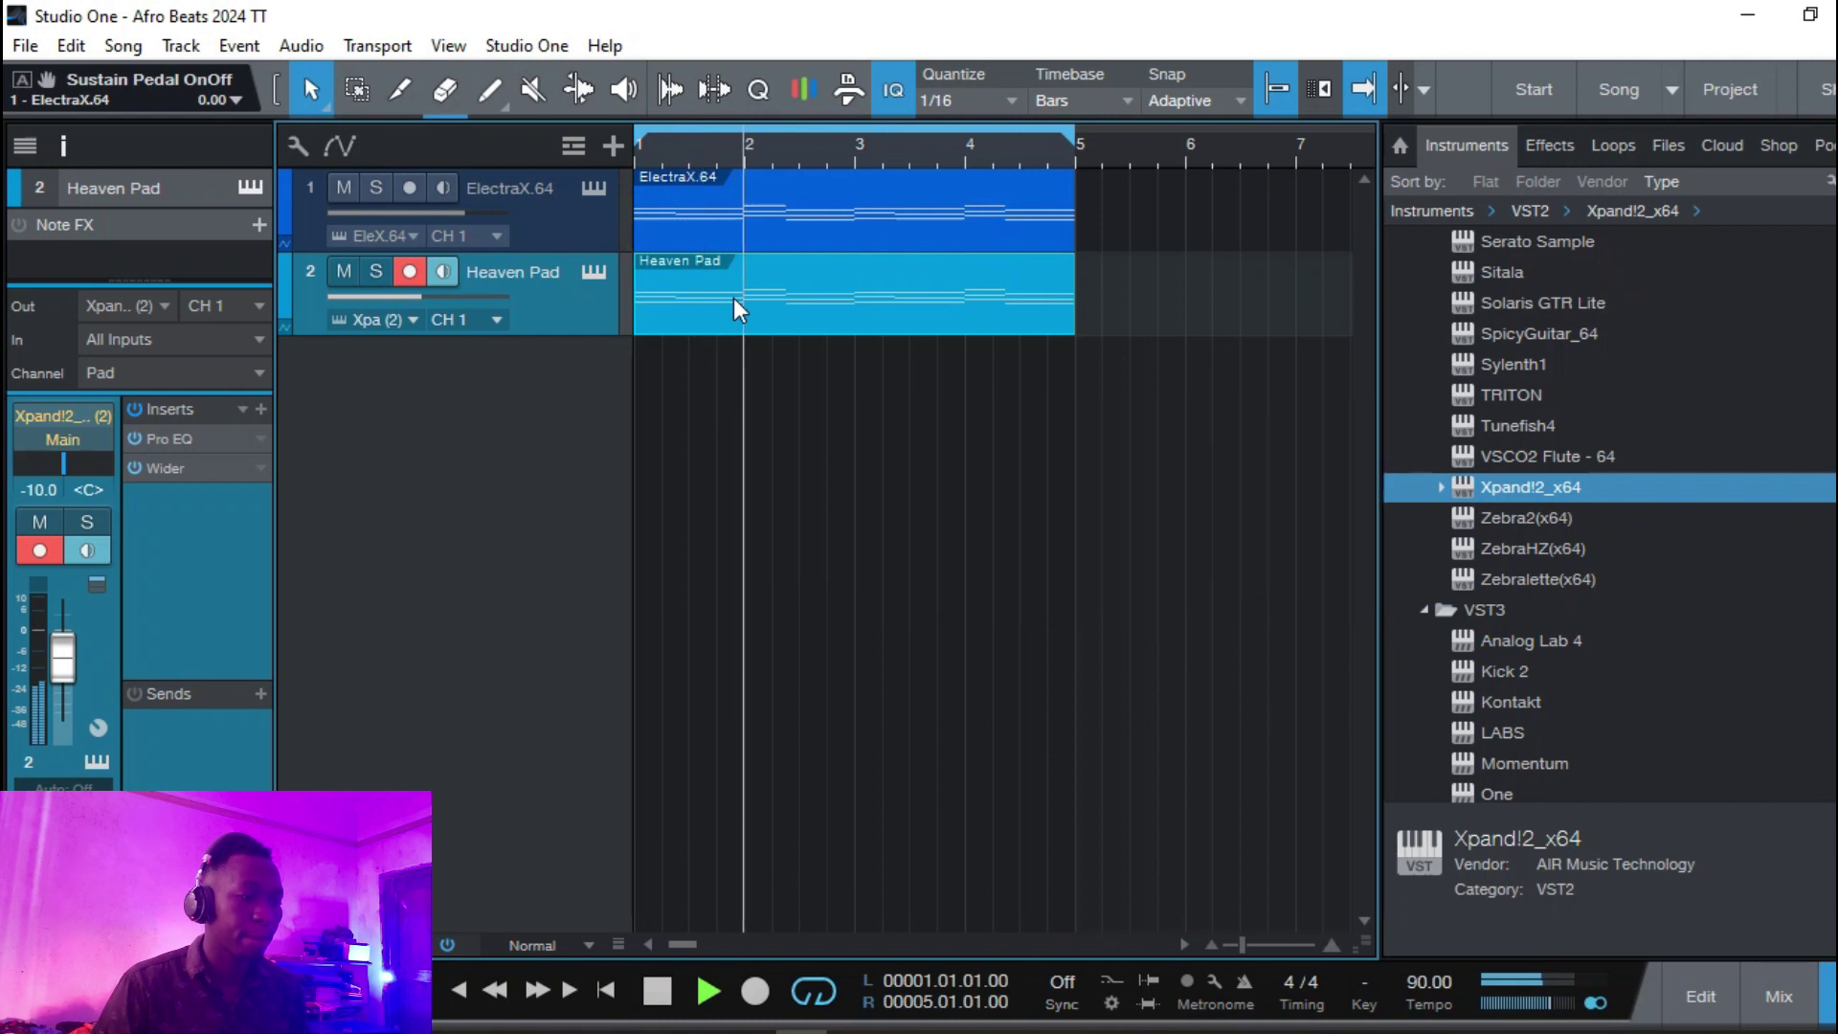
key("space")
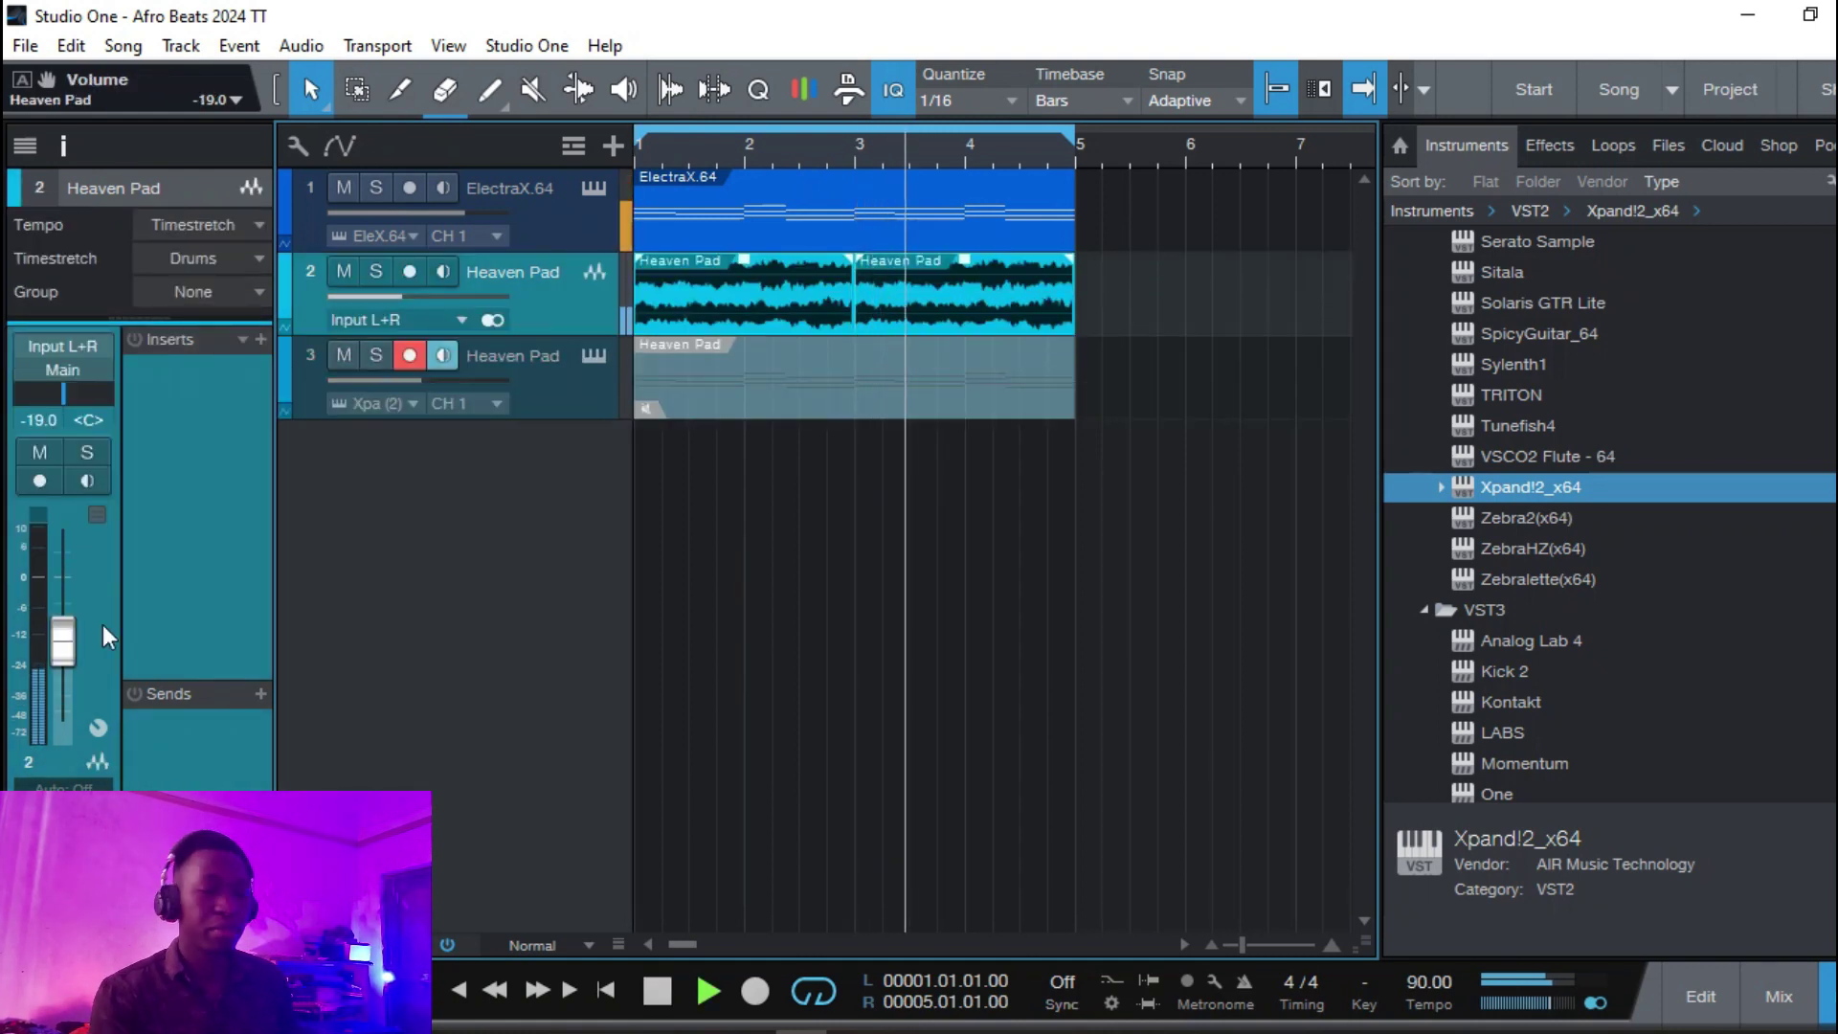
key("space")
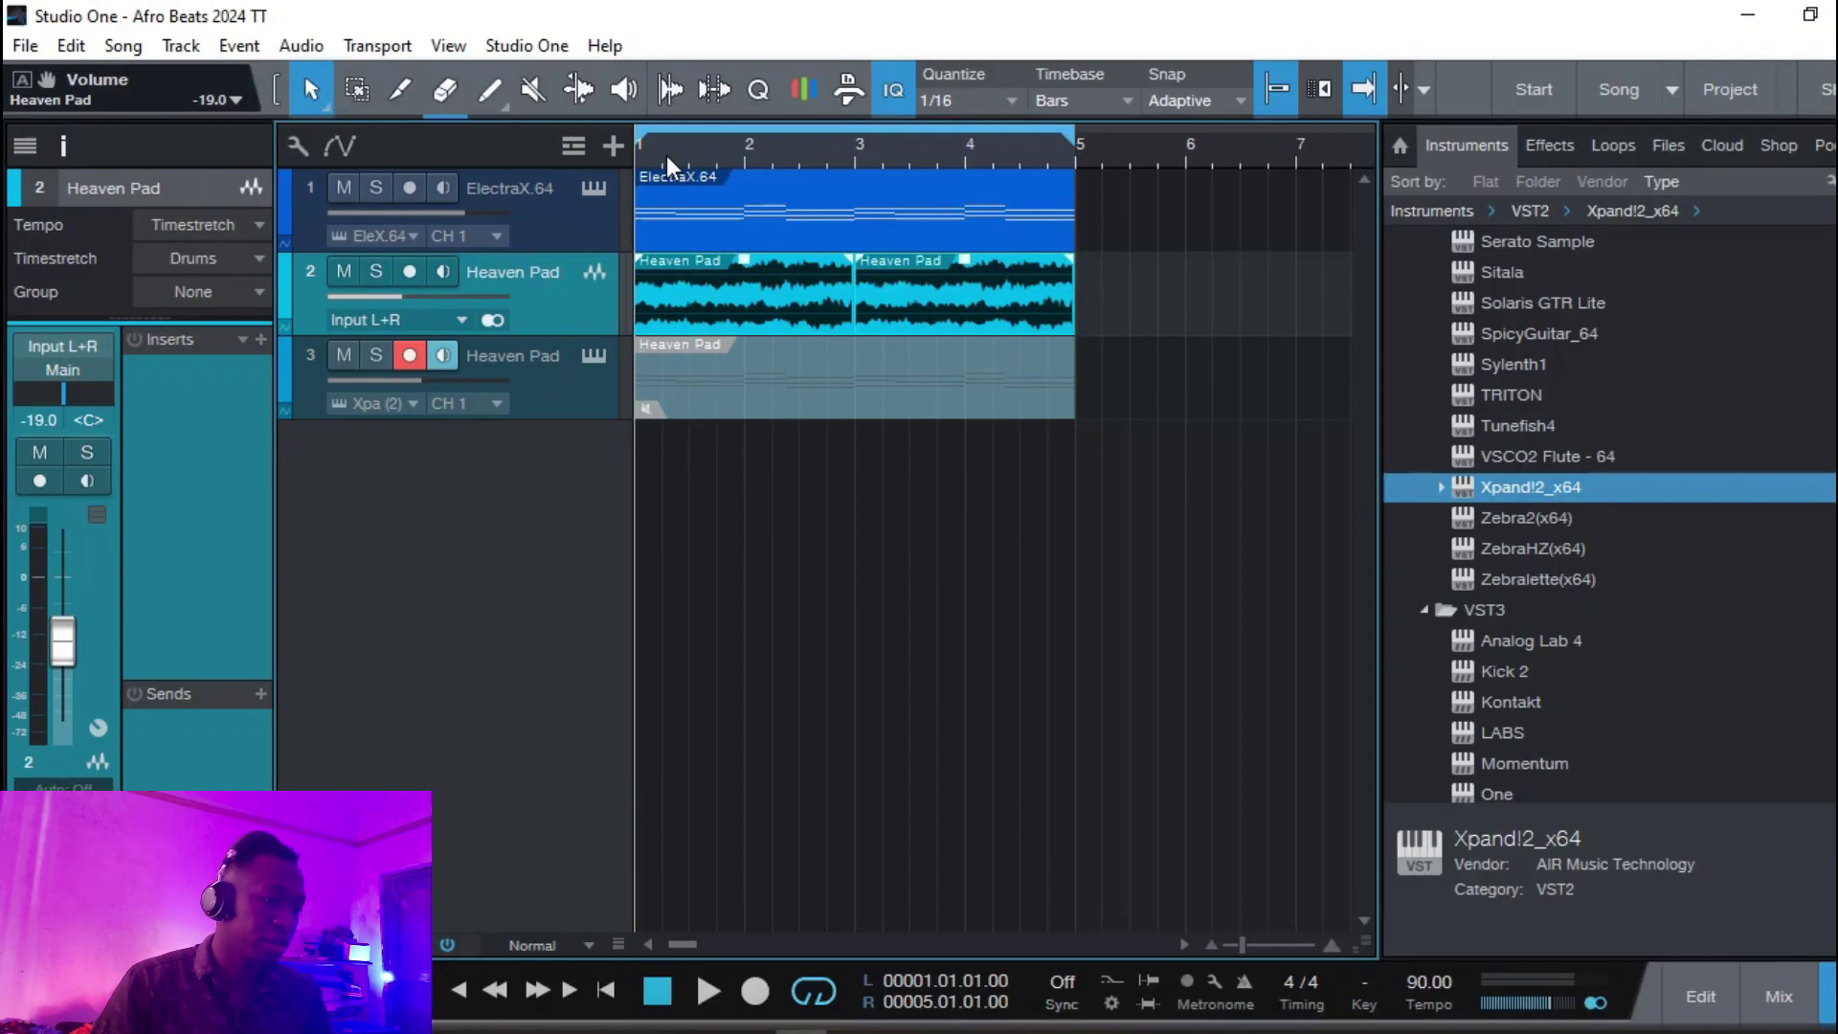
Examine the chord notes of the ElectraX part in the note editor, chord by chord.
left_click_drag(746, 147, 941, 252)
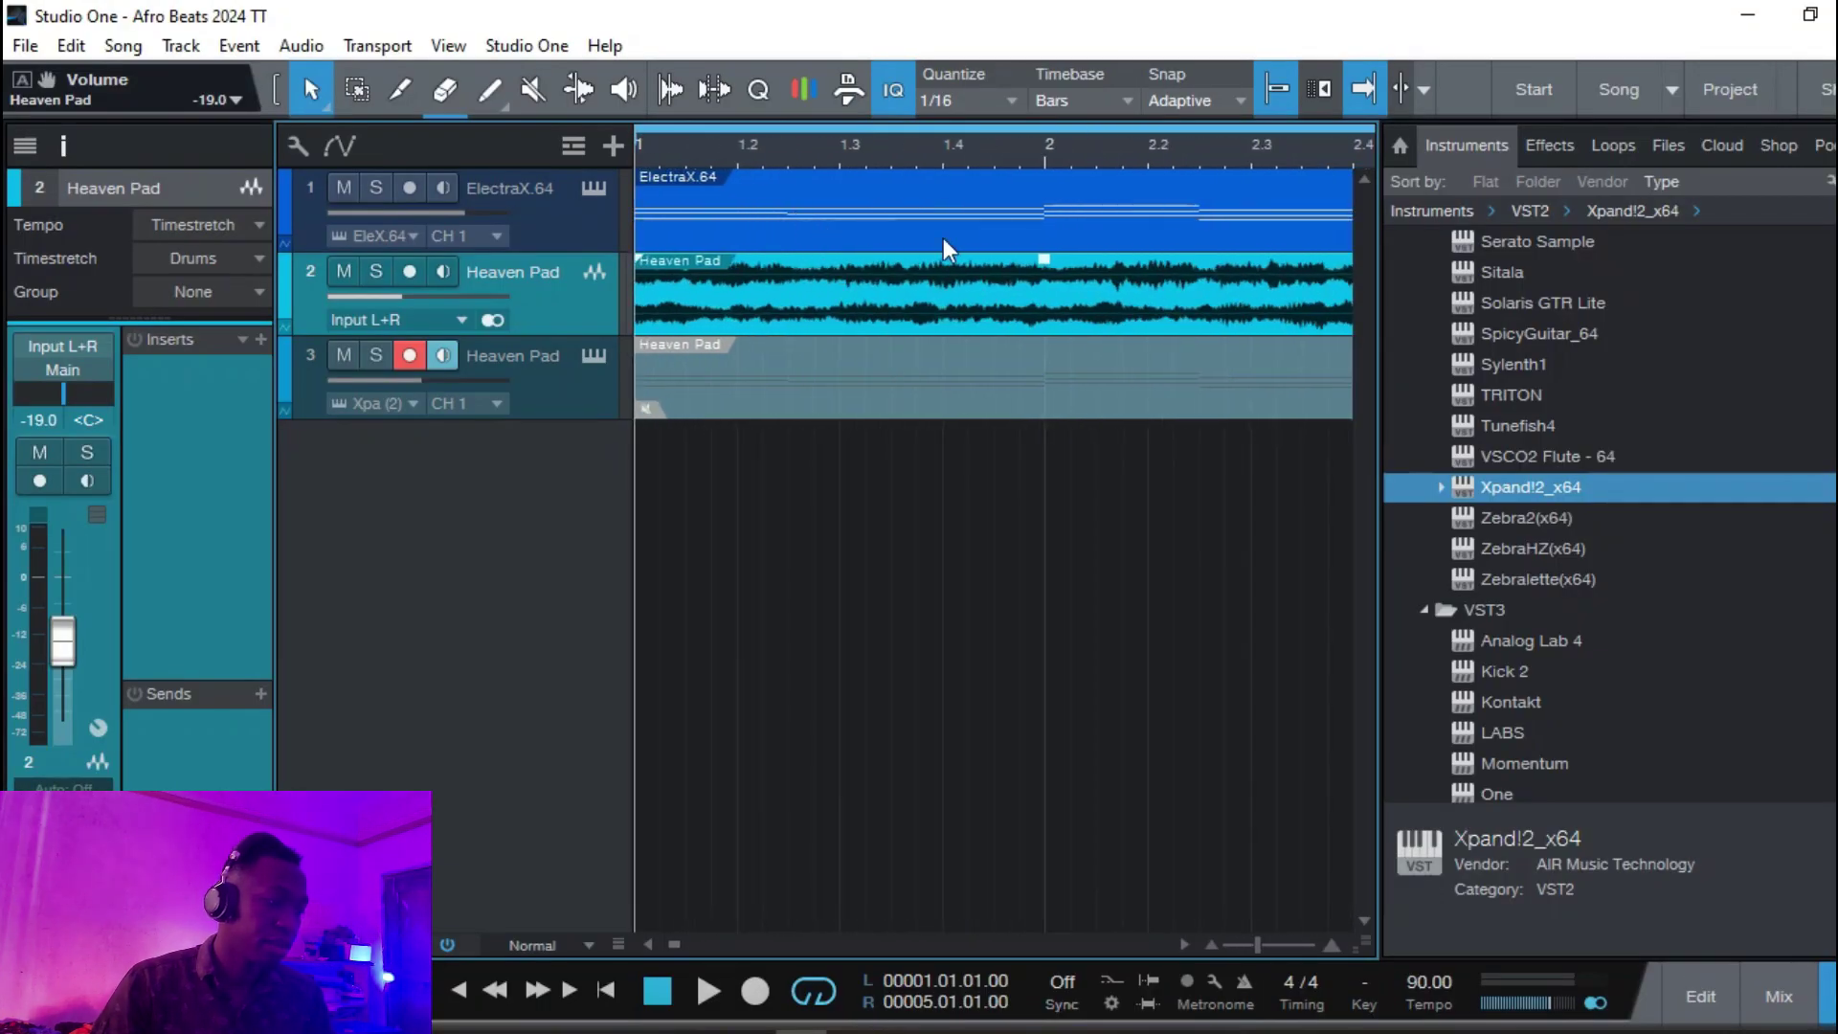
double_click(755, 187)
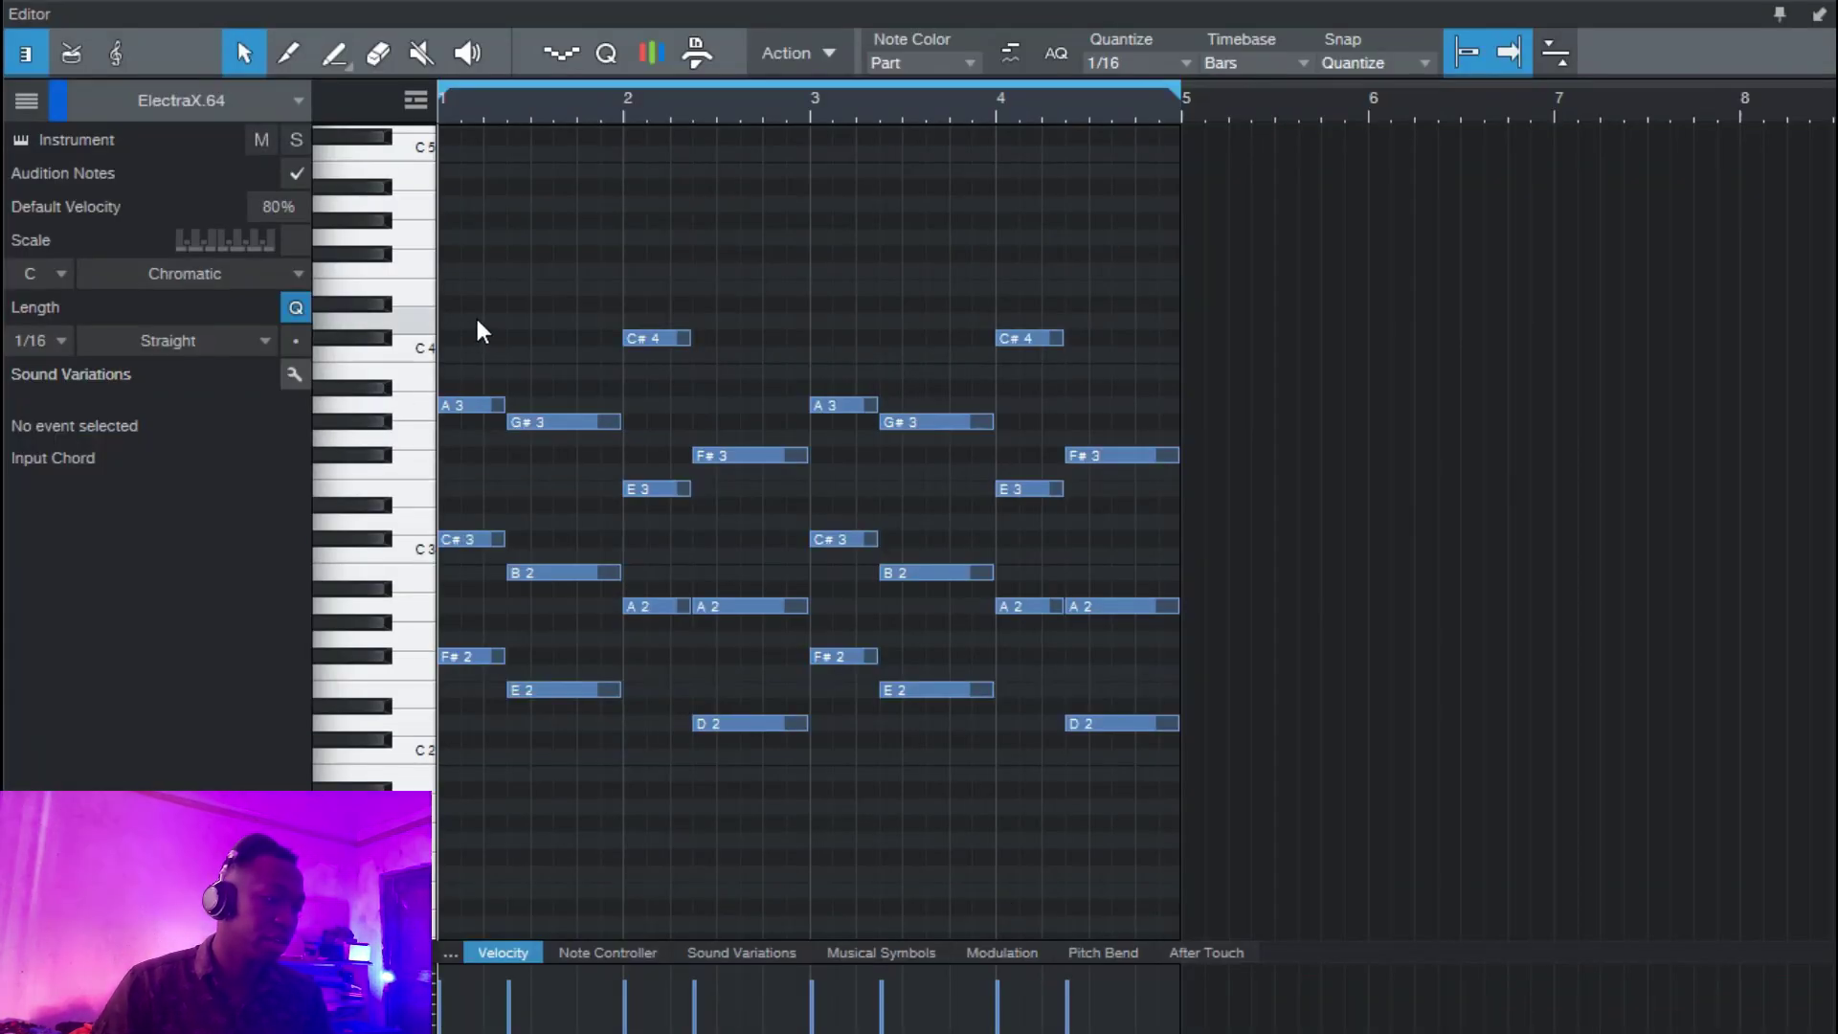
left_click_drag(477, 325, 492, 893)
left_click_drag(565, 242, 546, 890)
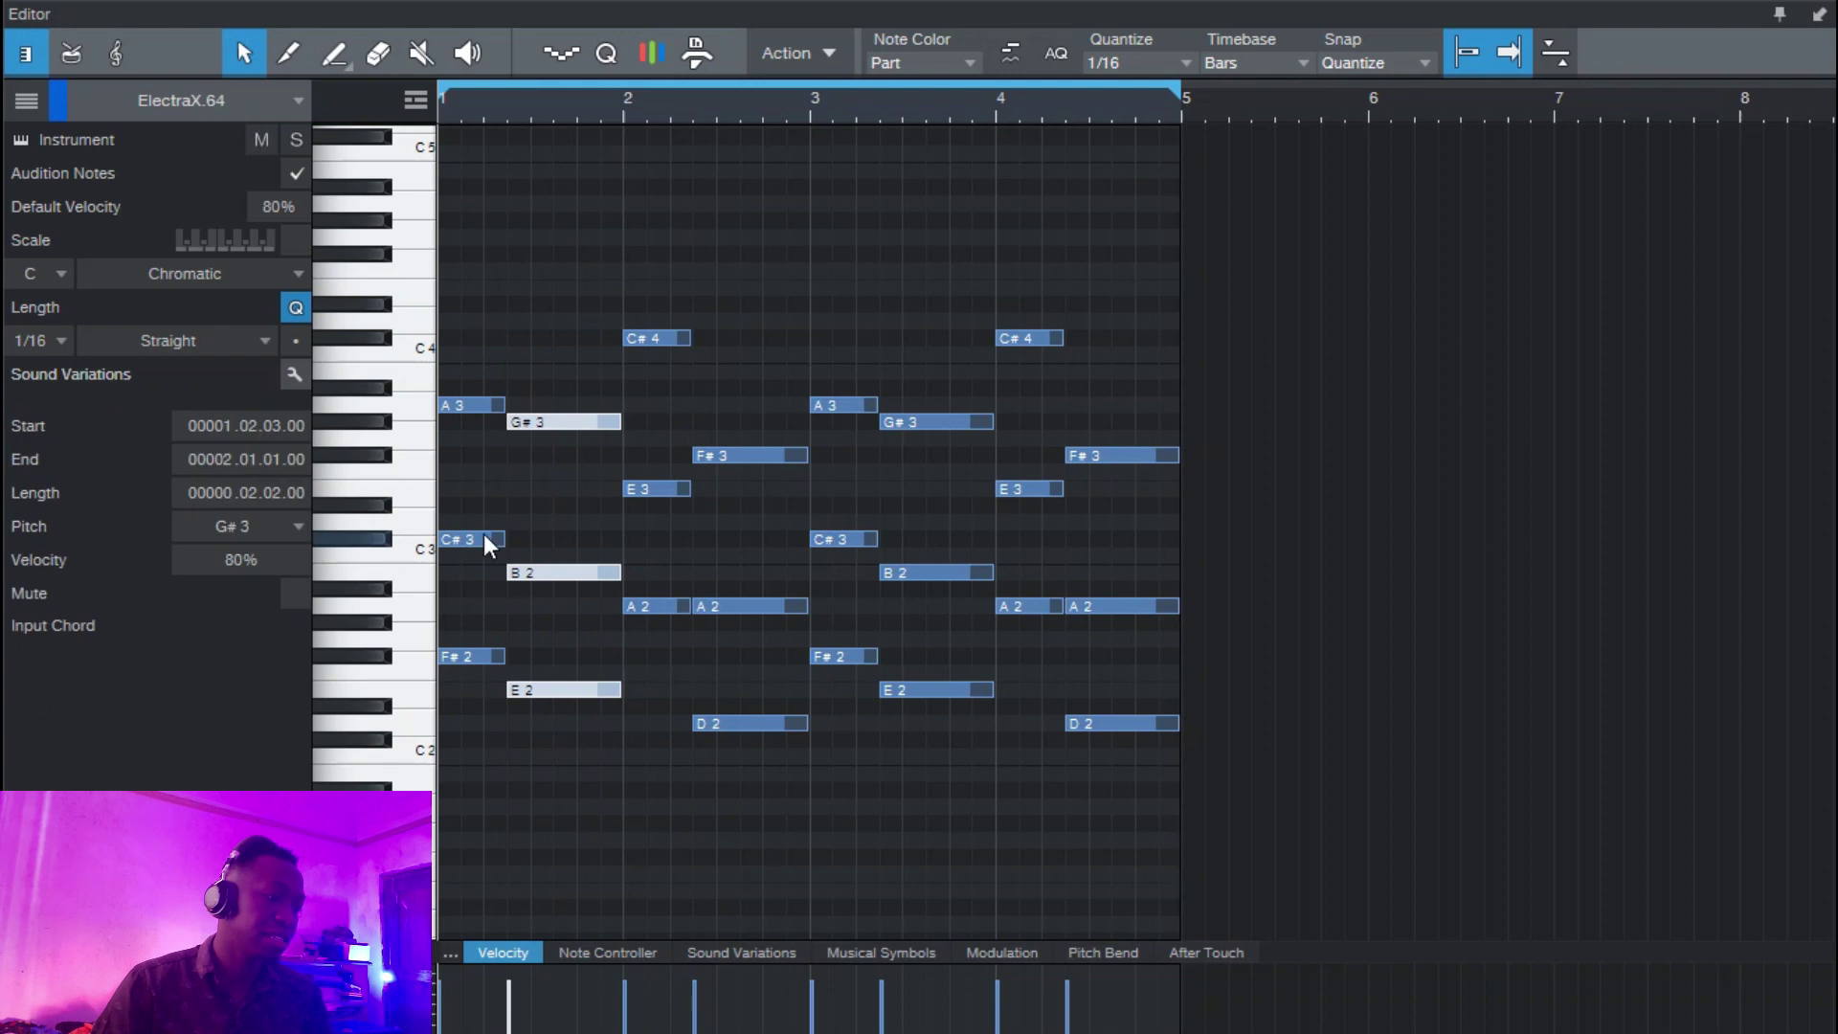
left_click_drag(479, 343, 439, 756)
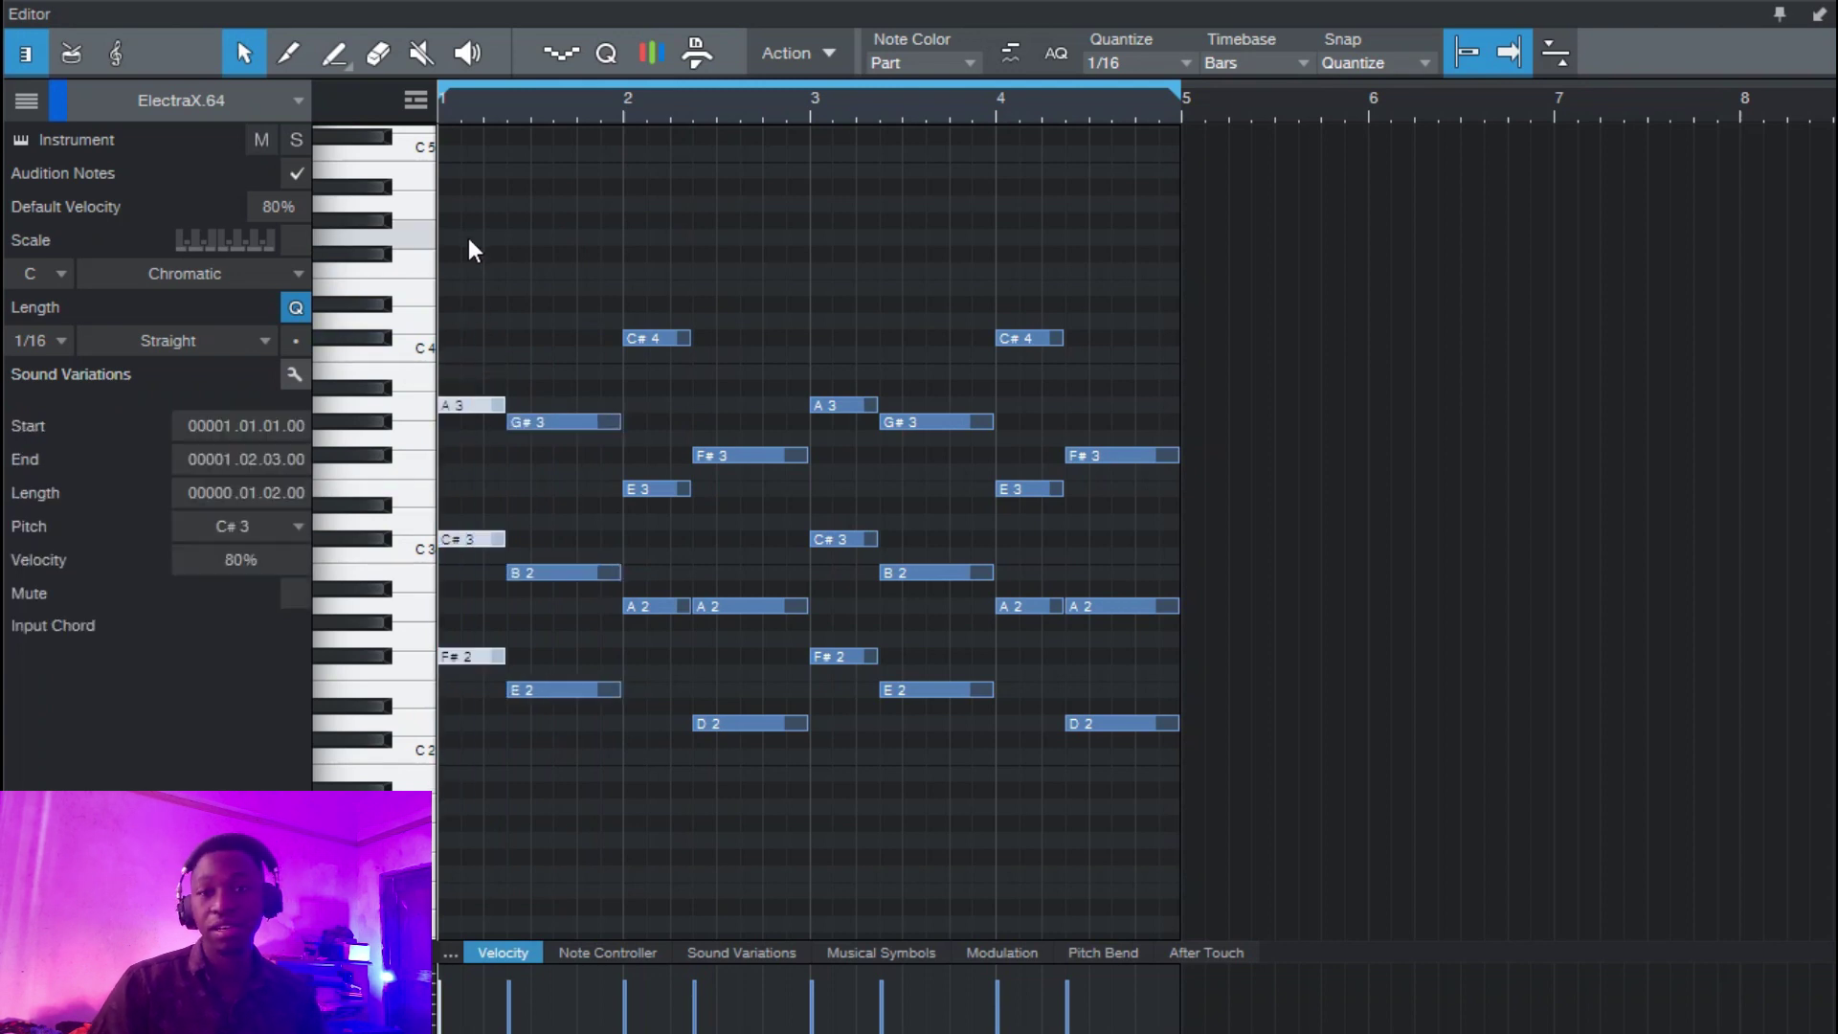
left_click_drag(497, 134, 526, 169)
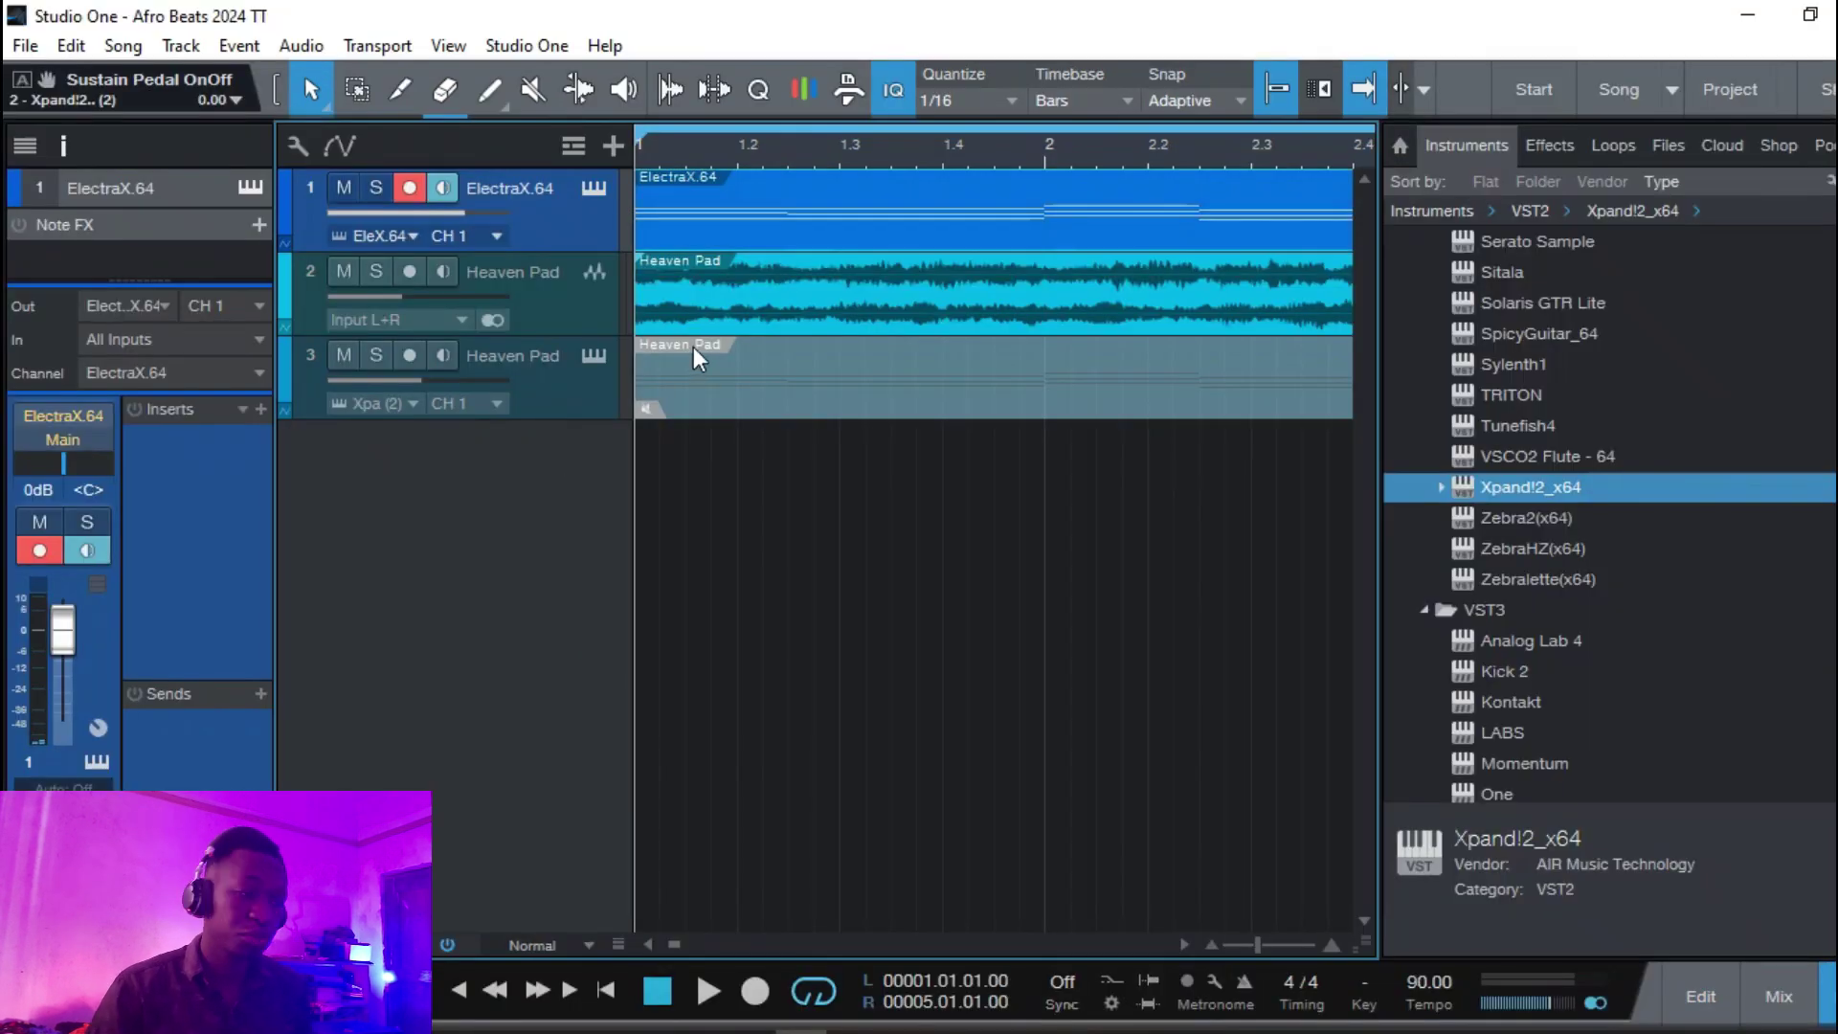
Move the Heaven Pad instrument track above the ElectraX track and stop playback.
key("w")
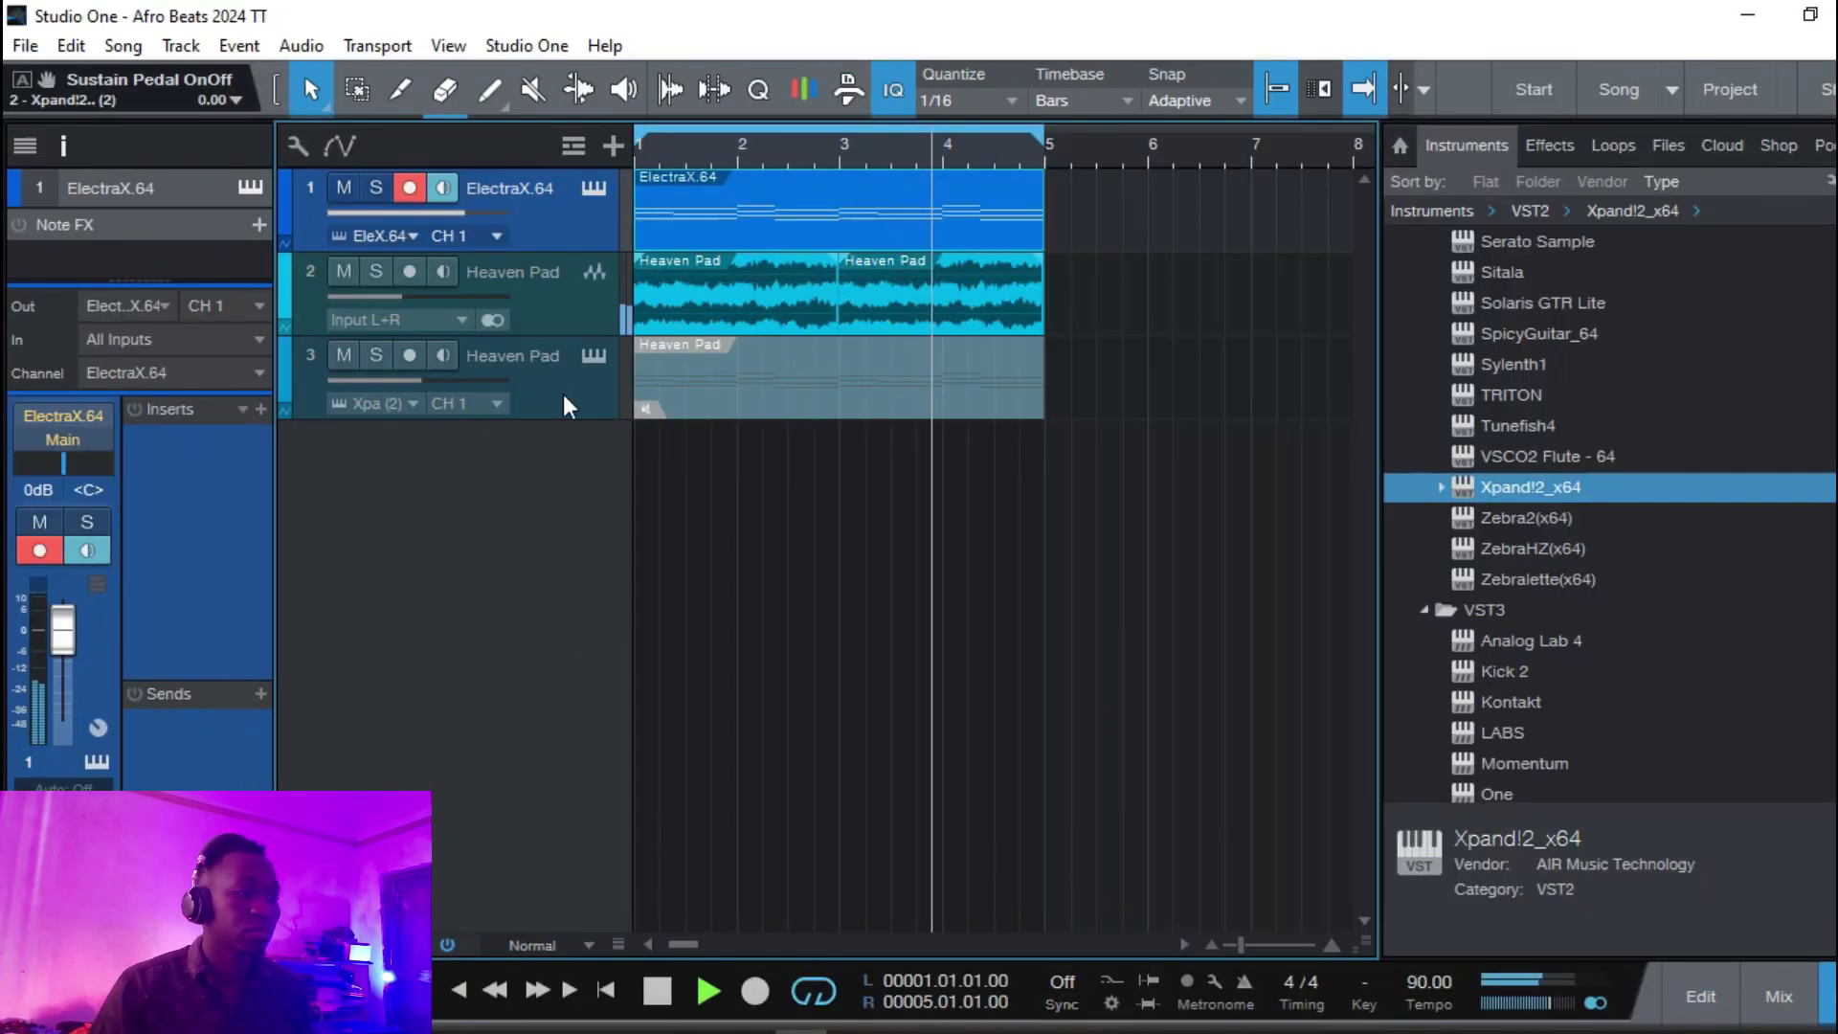
left_click_drag(607, 385, 566, 203)
key("space")
Find the VST3 instrument LABS in the browser and add it to the song as a new instrument track.
left_click(1669, 145)
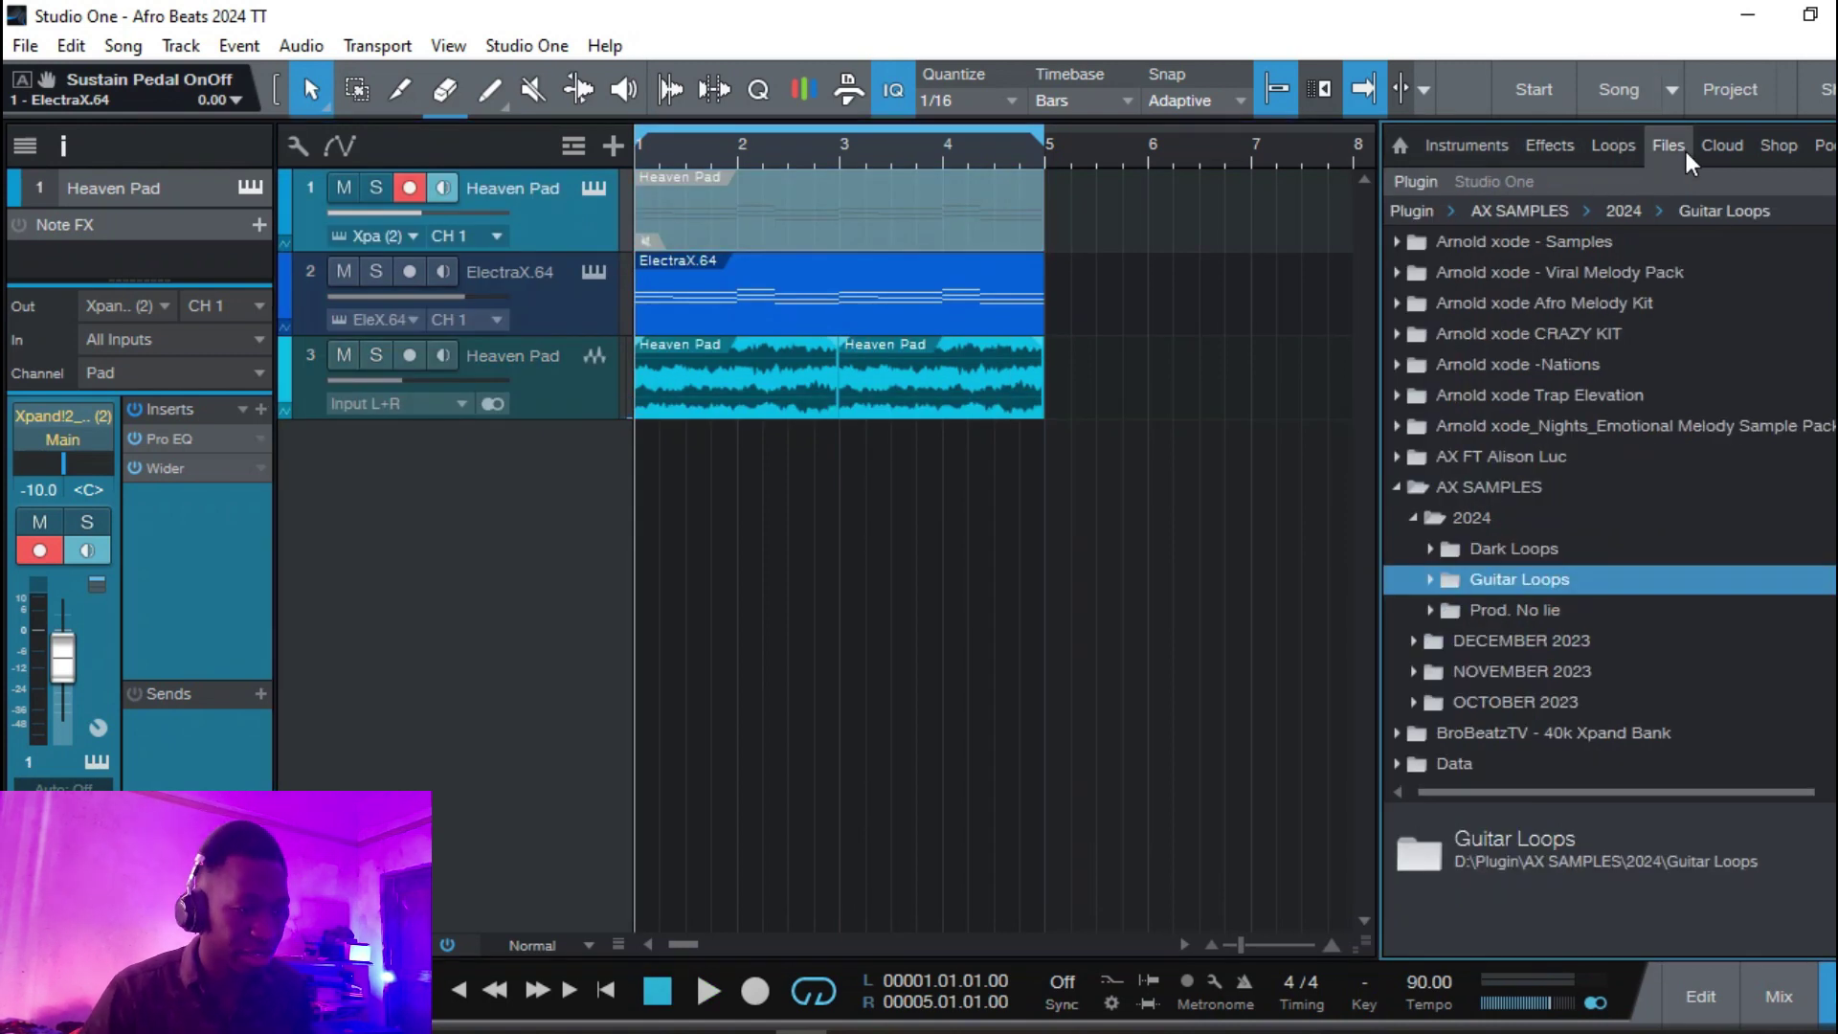
left_click(1467, 146)
scroll(1568, 580, "down", 4)
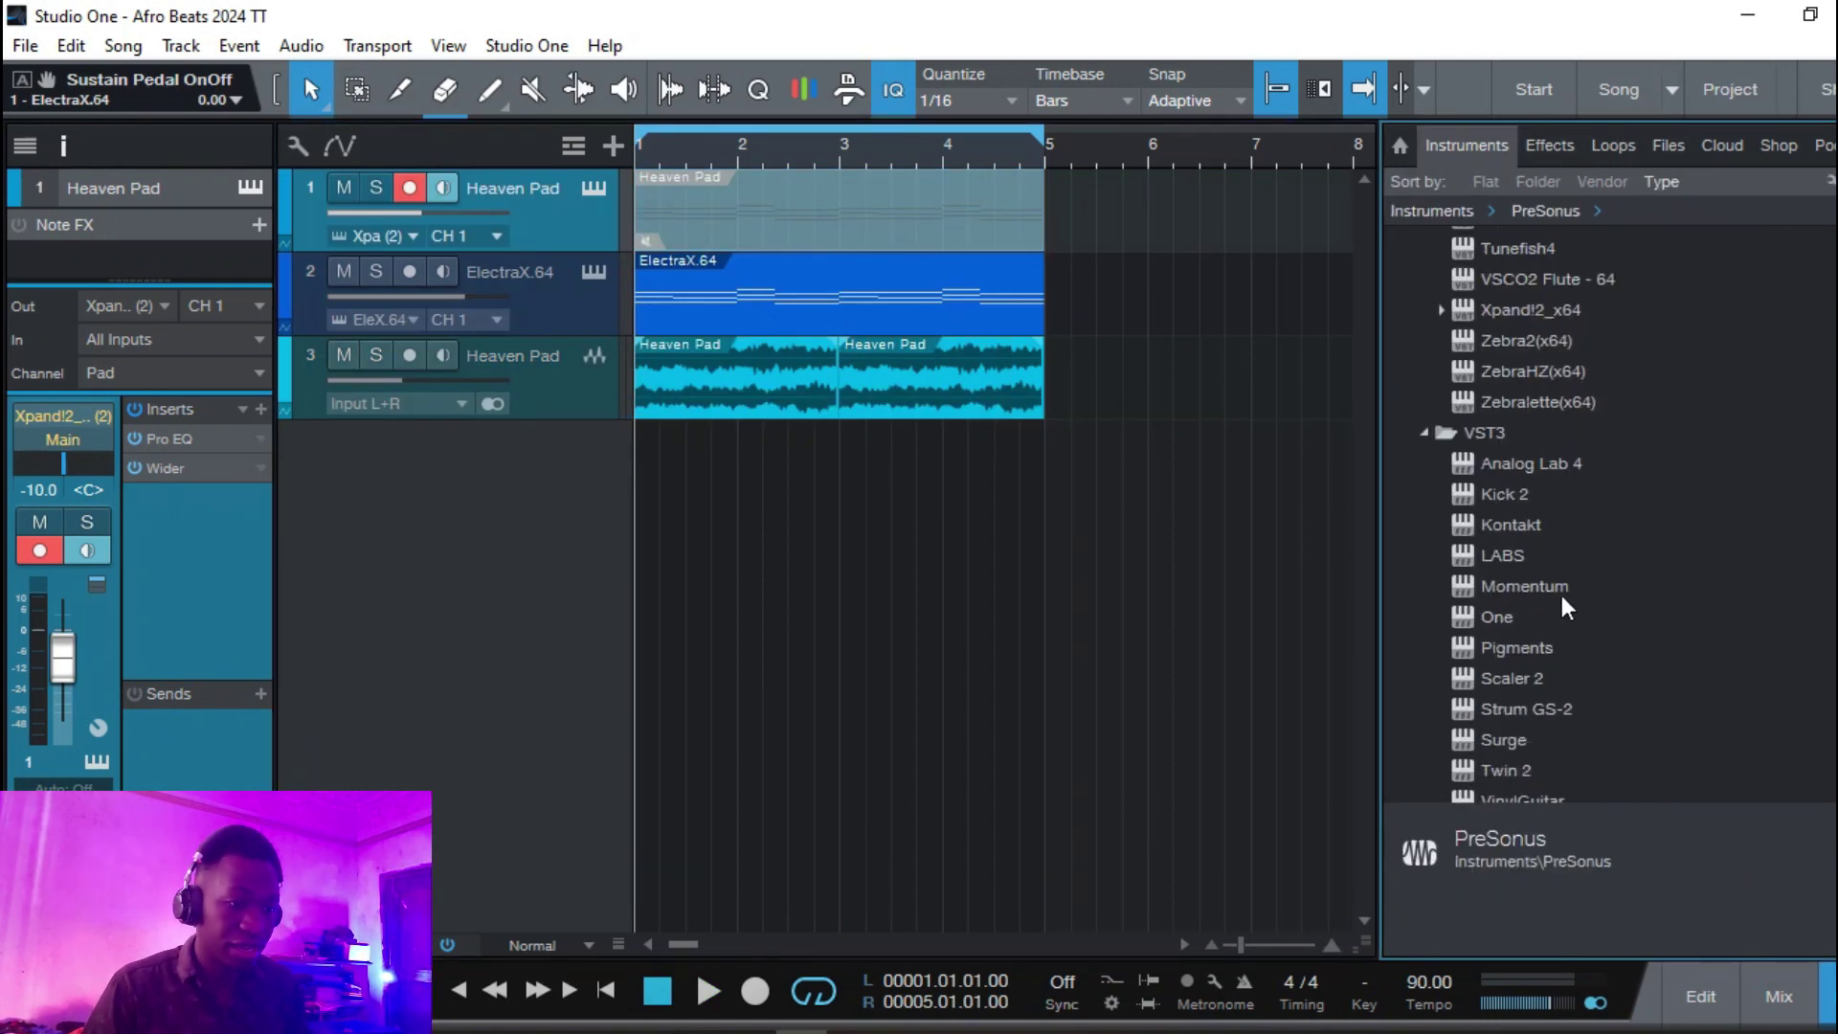
scroll(1564, 595, "down", 1)
left_click(1546, 615)
left_click_drag(1506, 463, 1040, 615)
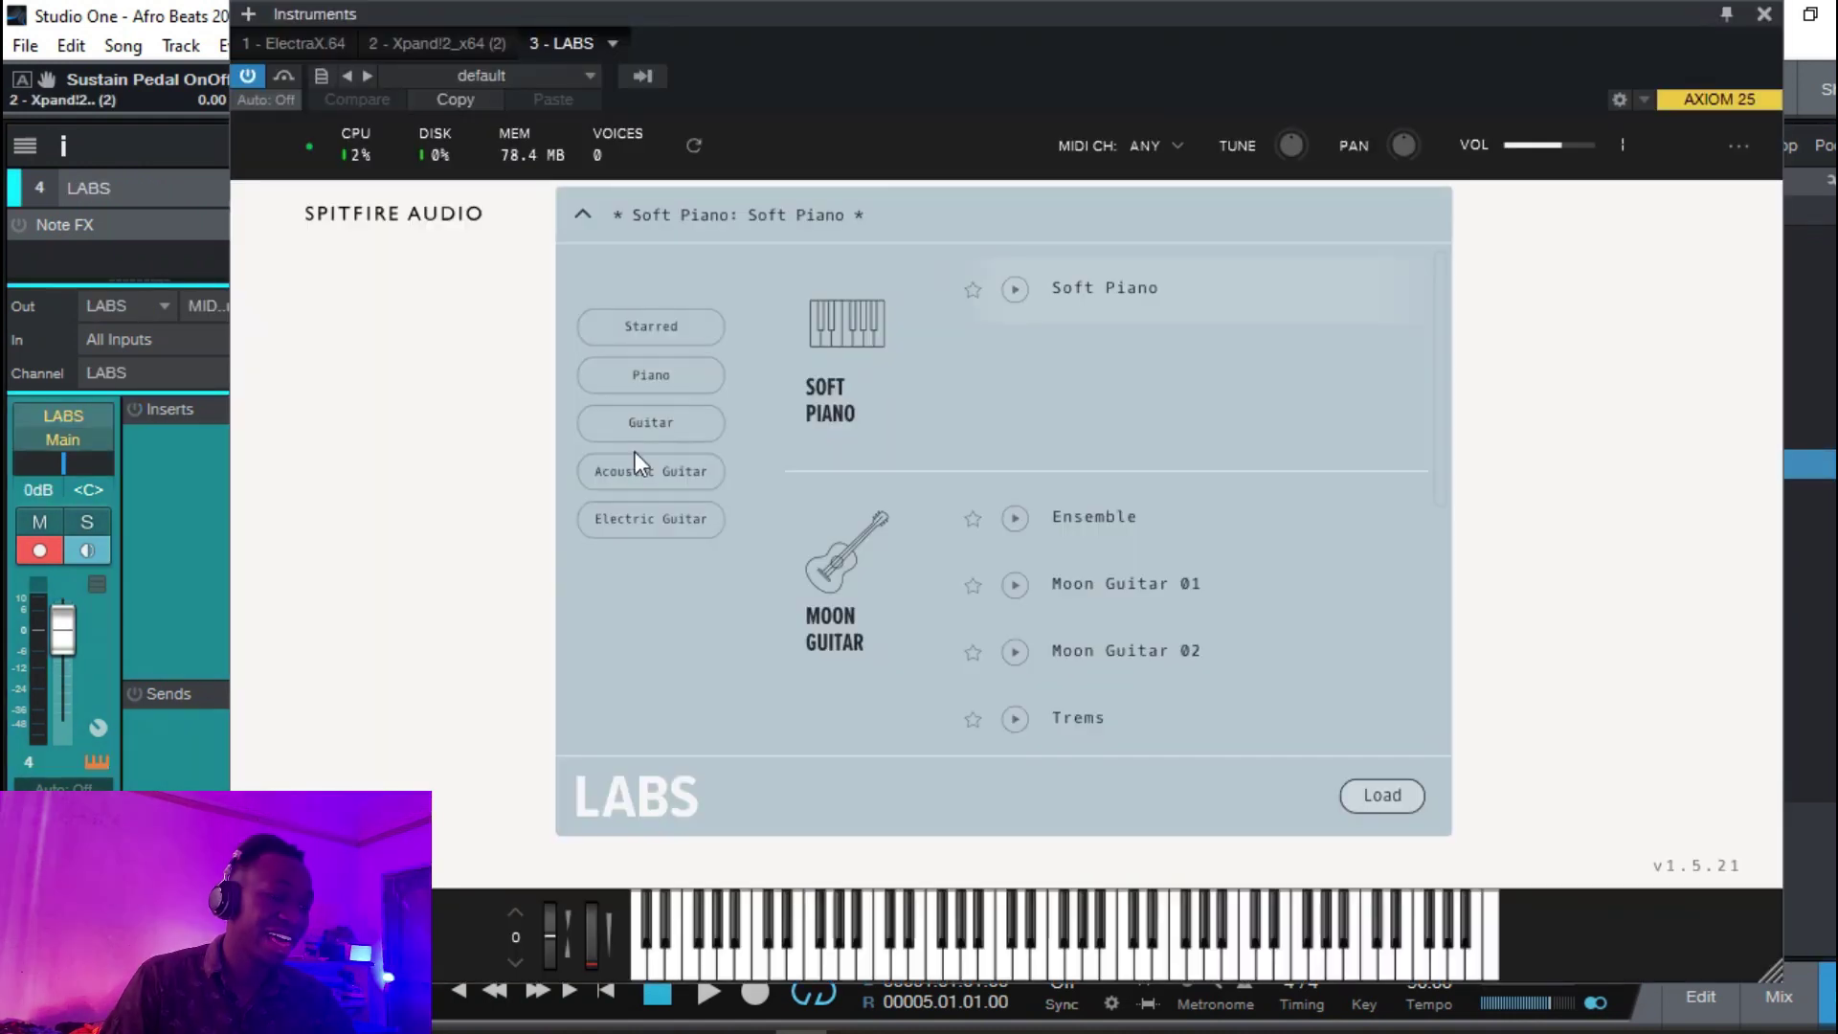
Load the electric guitar sound Peel Guitar 2 in LABS and add Pro EQ, BC Free Amp, Fat Channel and Room Reverb inserts.
left_click(649, 476)
left_click(656, 517)
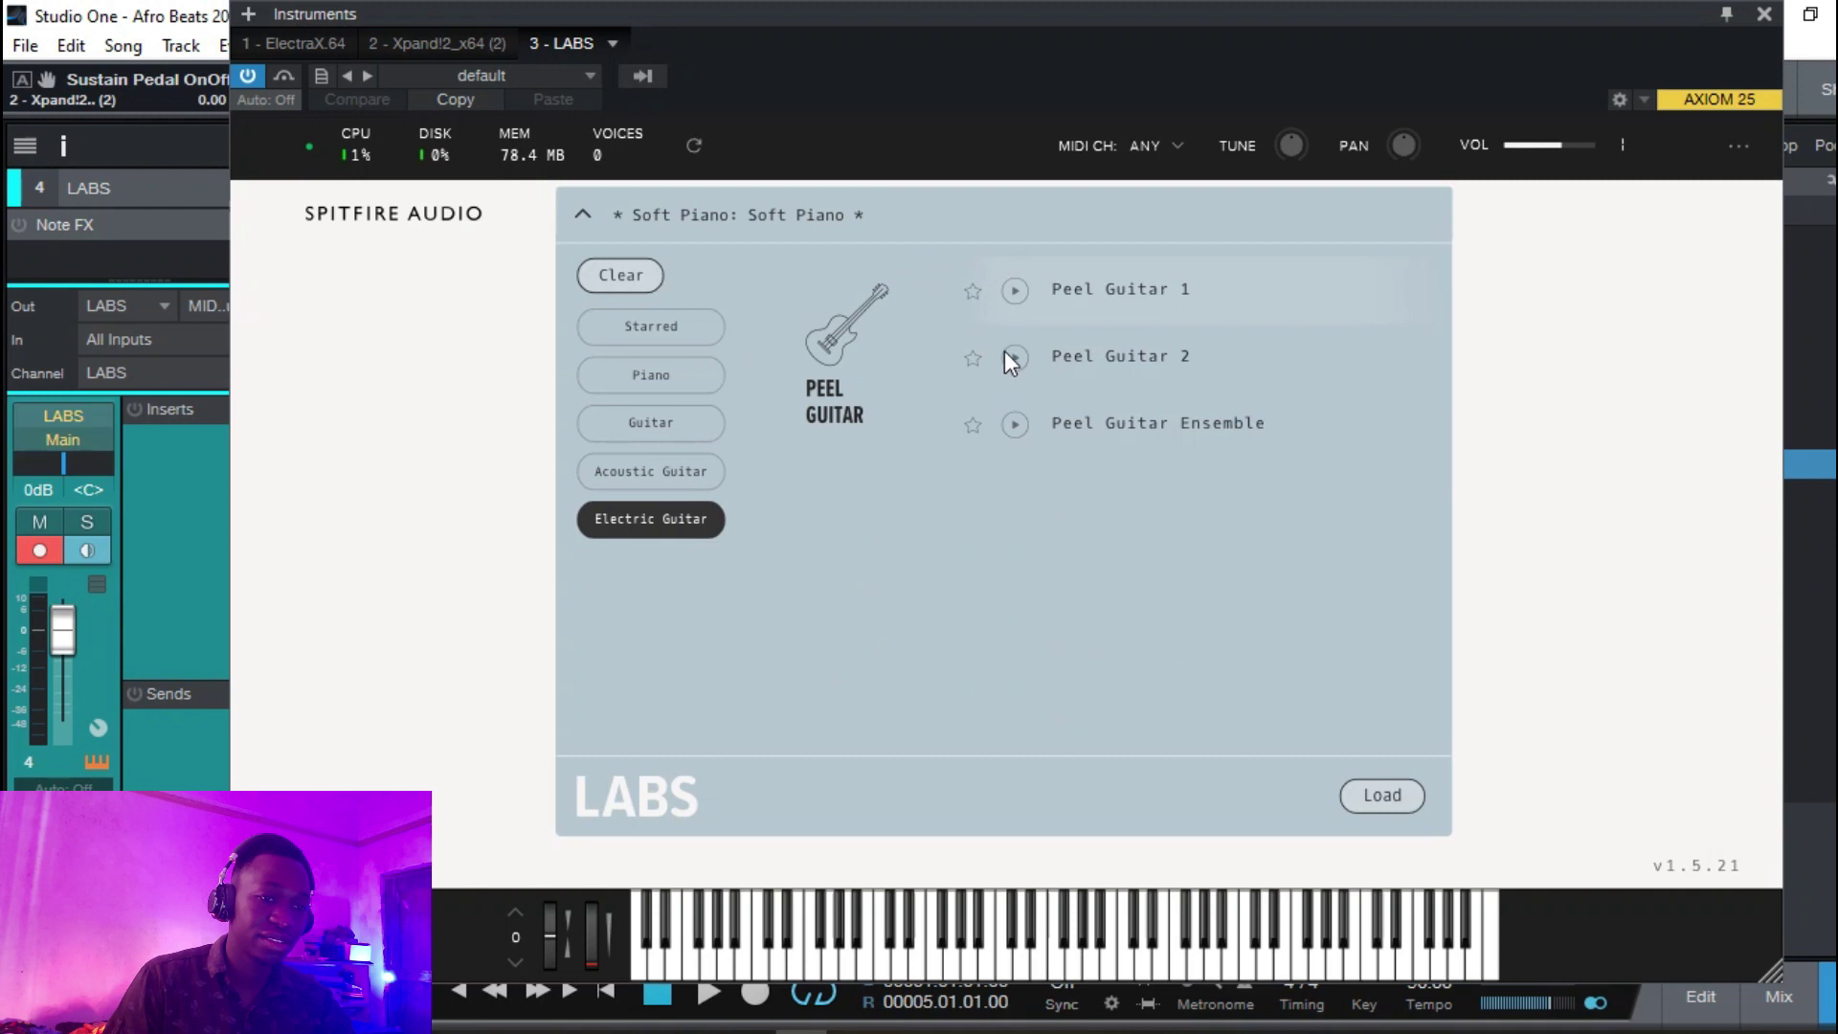
left_click(1204, 364)
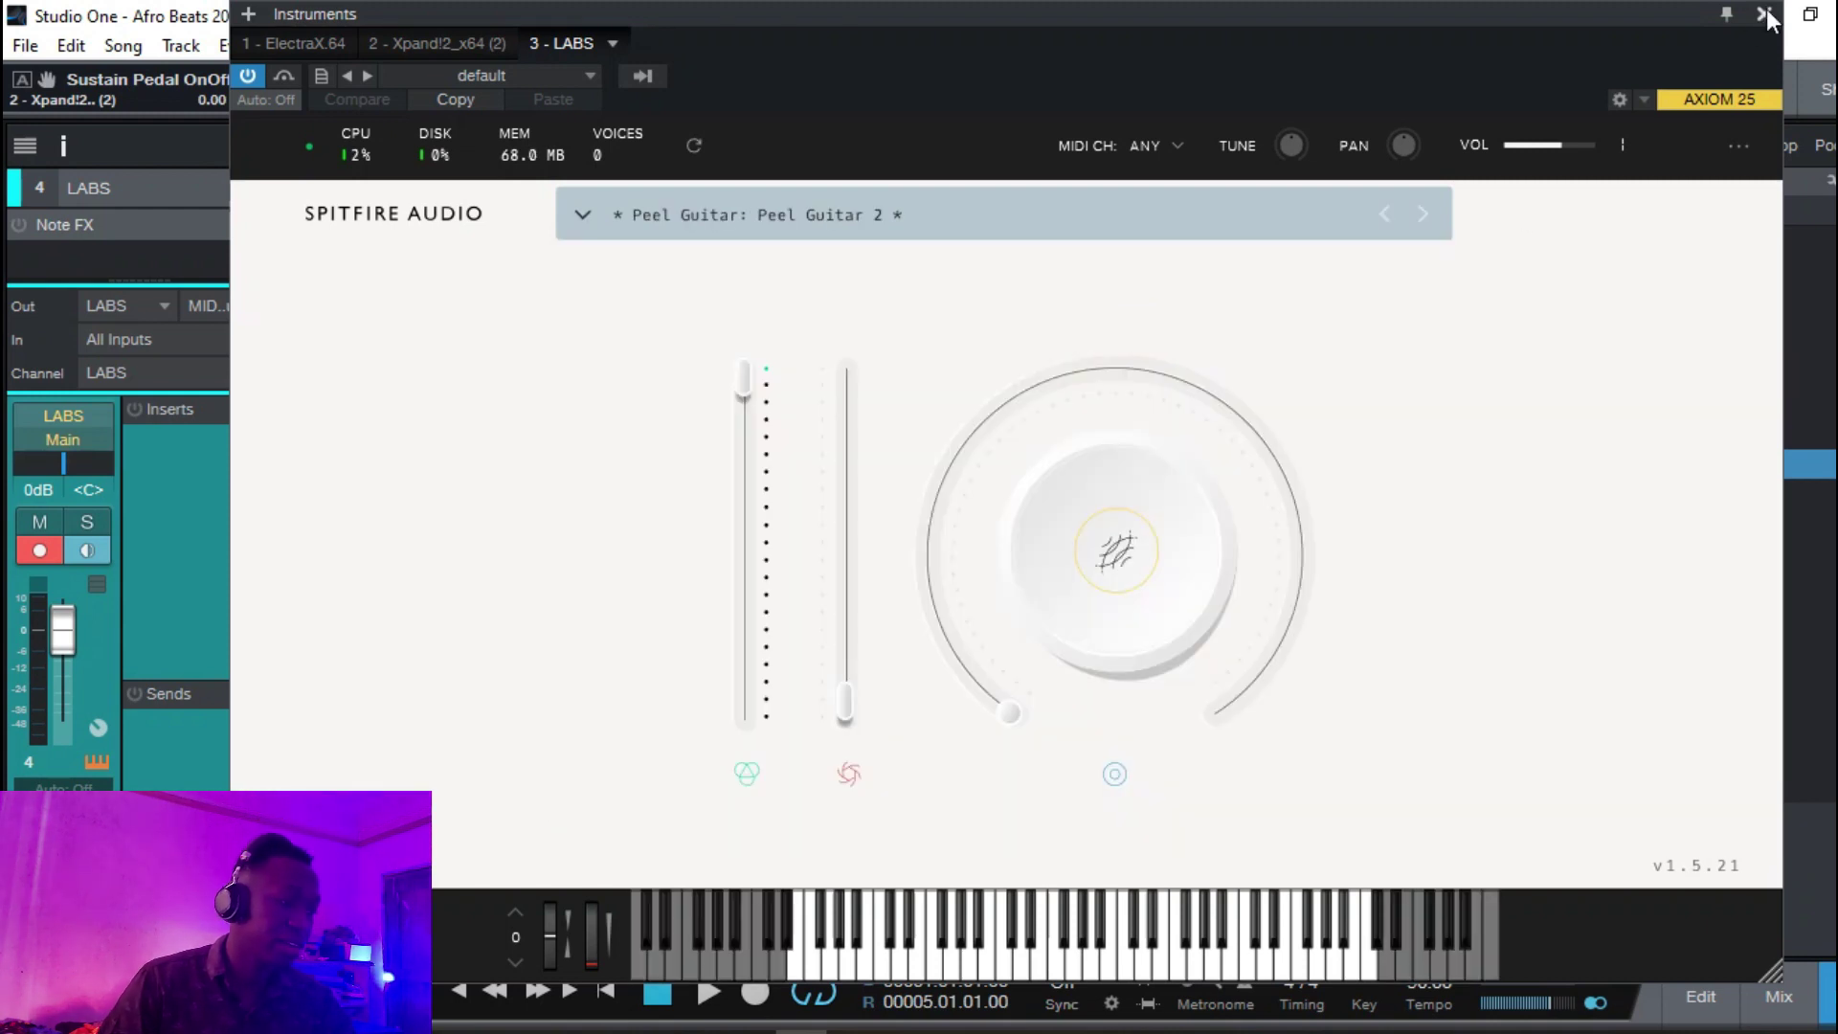
left_click(1764, 16)
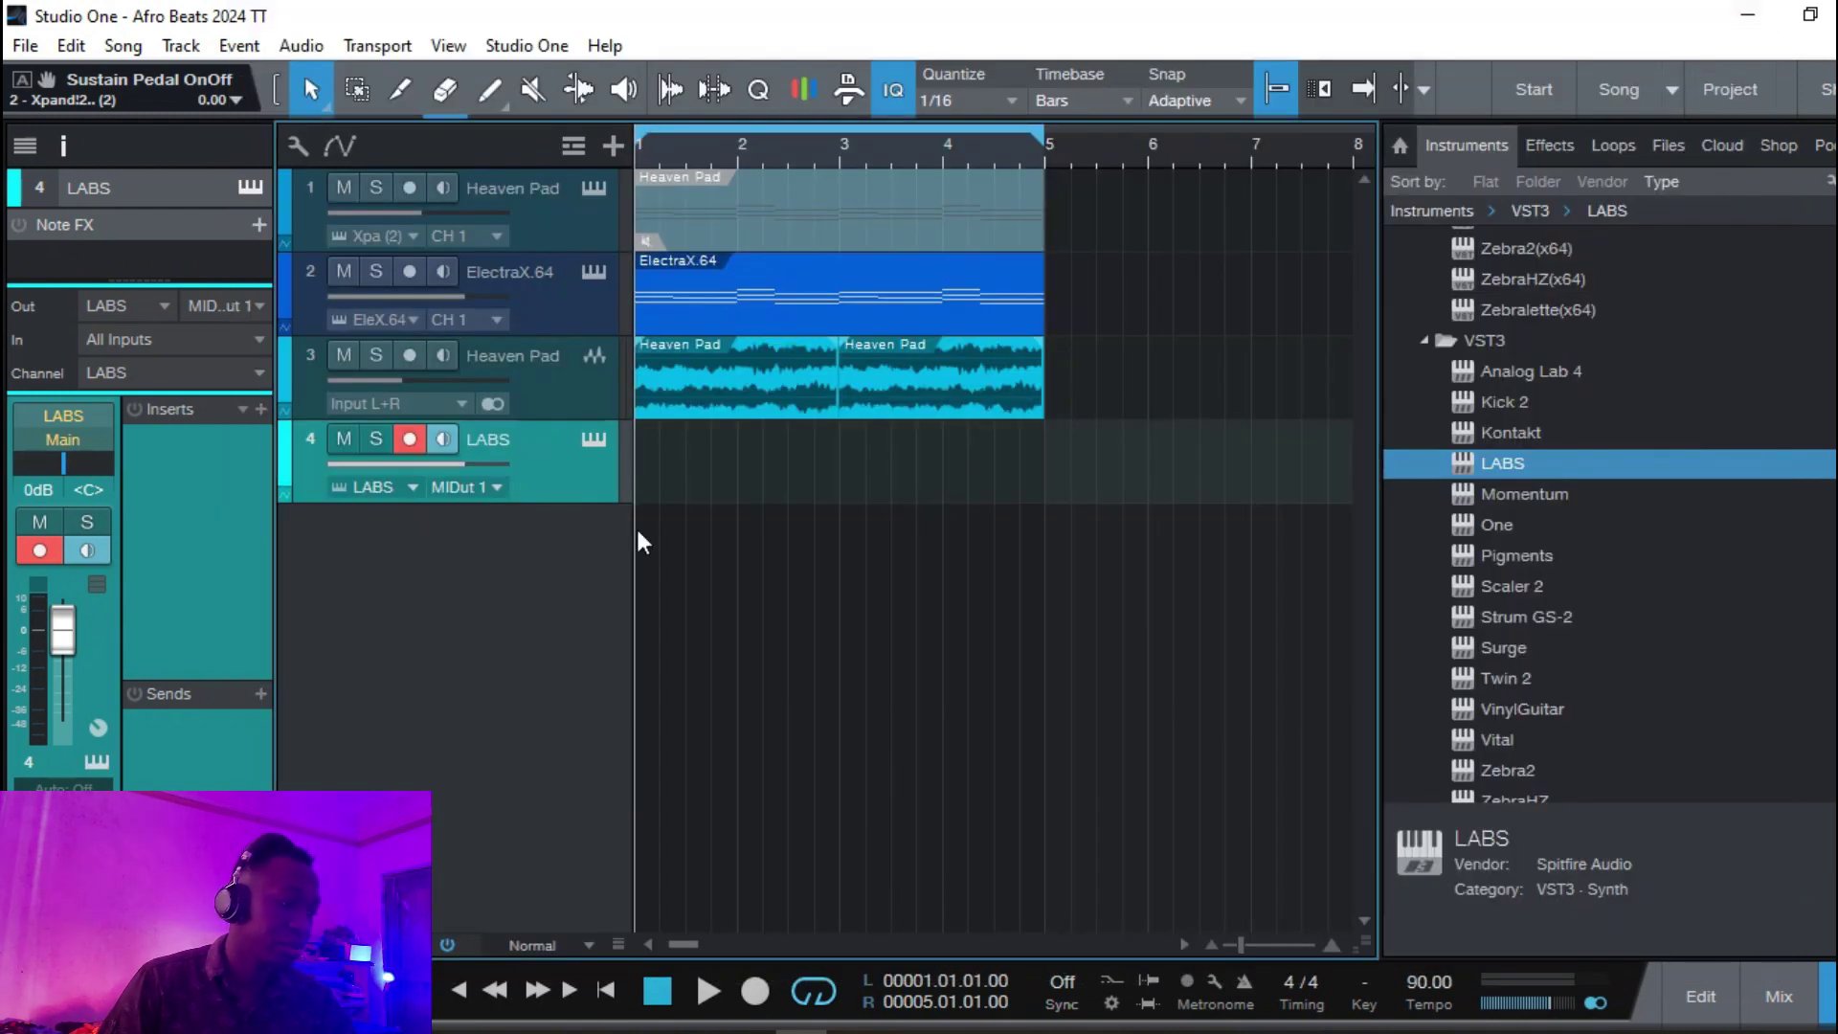
left_click(242, 409)
left_click(292, 443)
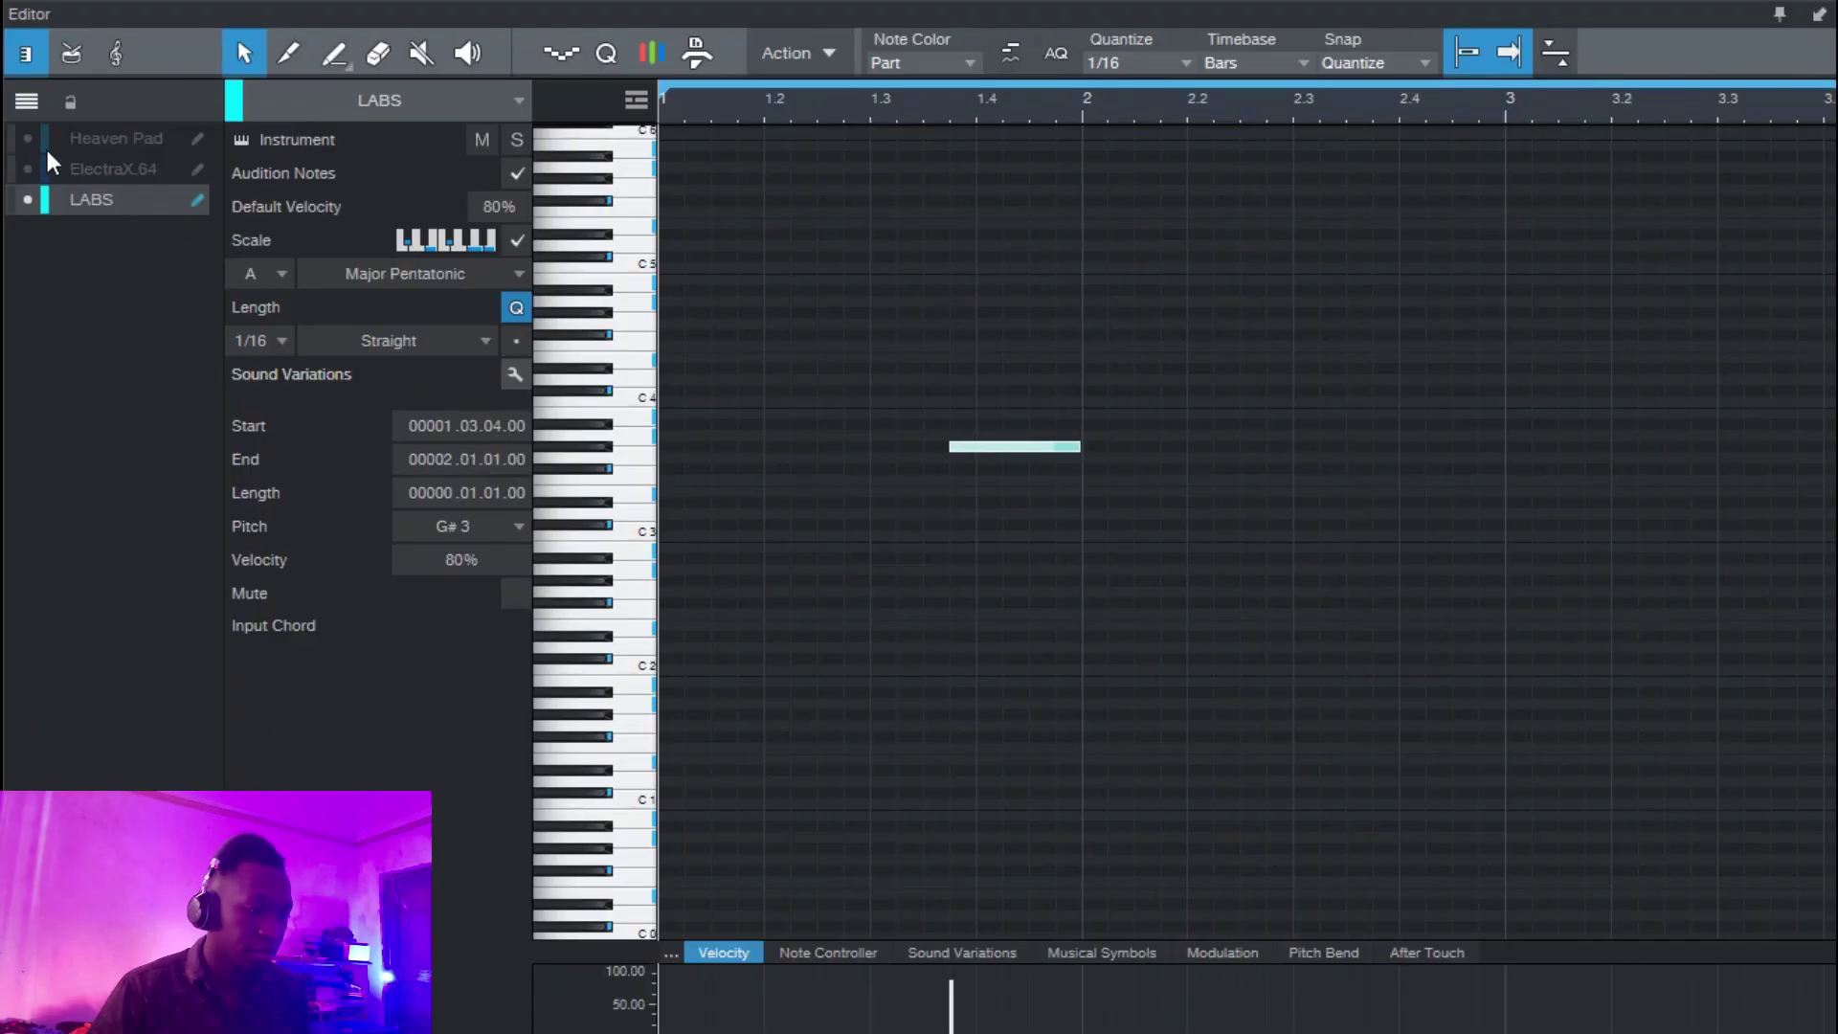
Show the Heaven Pad notes as reference and draw a LABS melody of G#3, B3, C#4, B3, A3 and F#3 across bars 1 and 2.
left_click(28, 139)
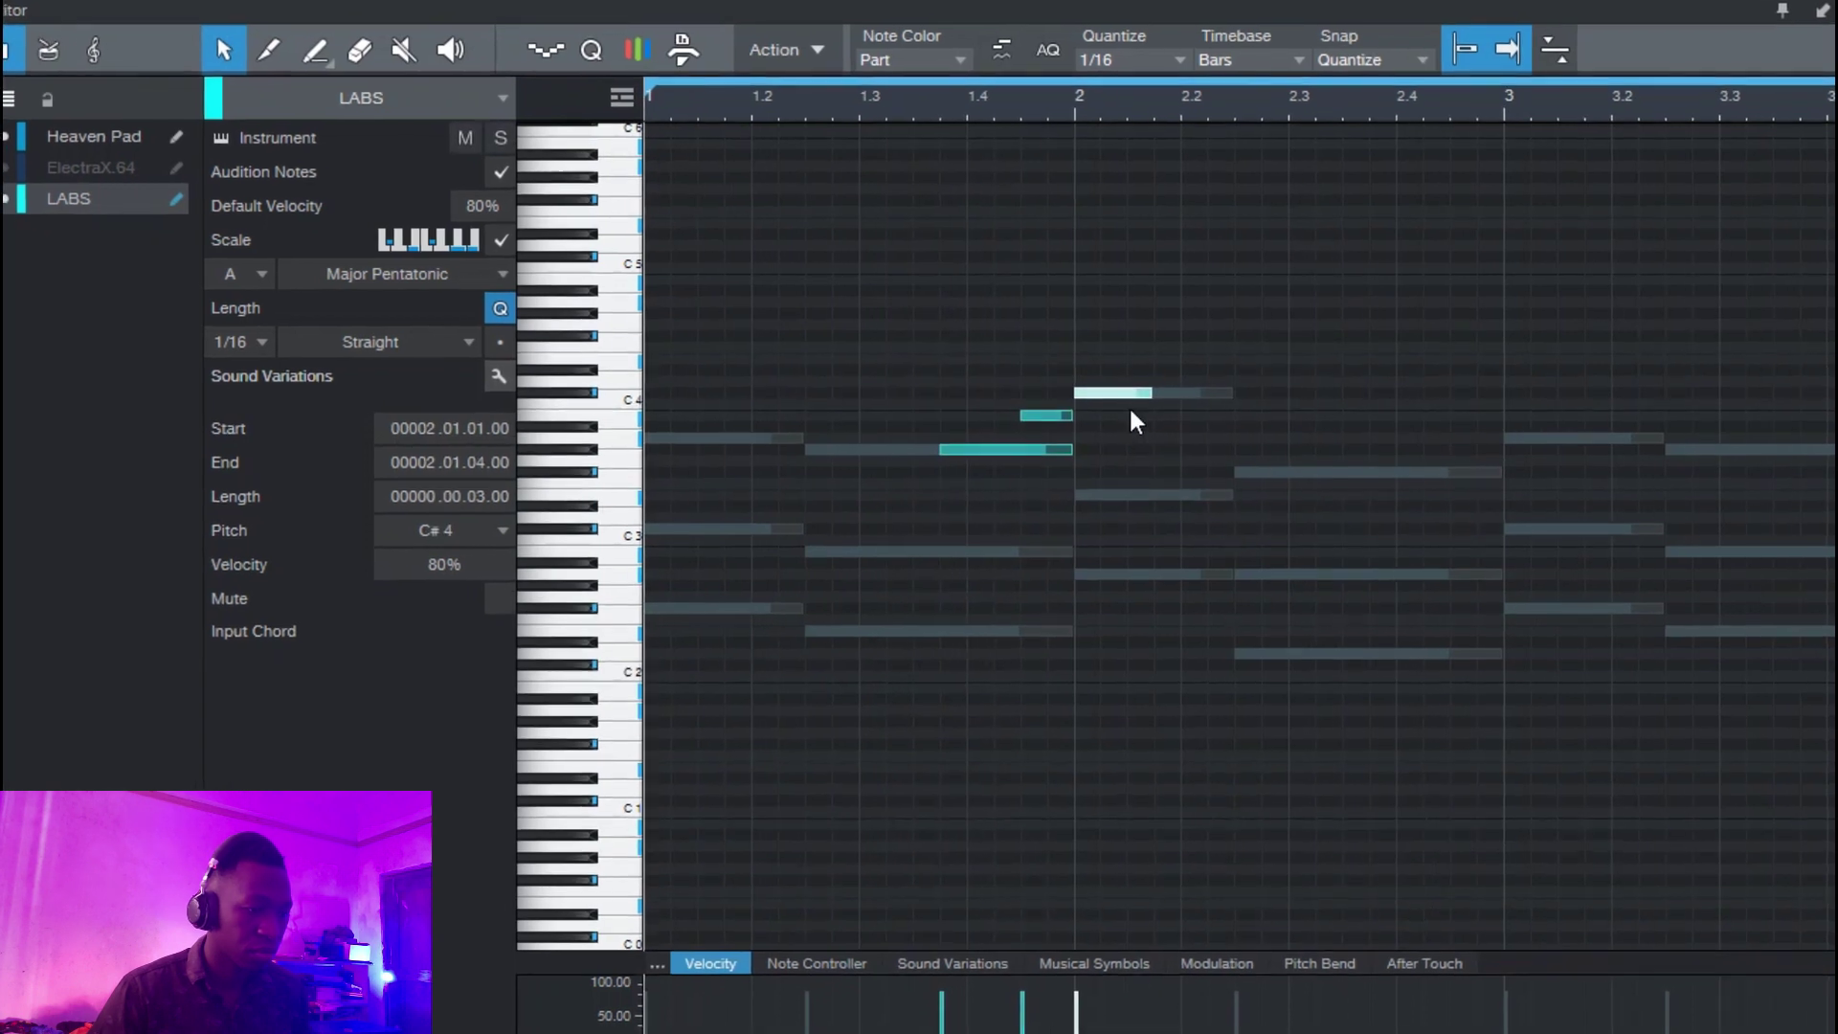
left_click(1140, 415)
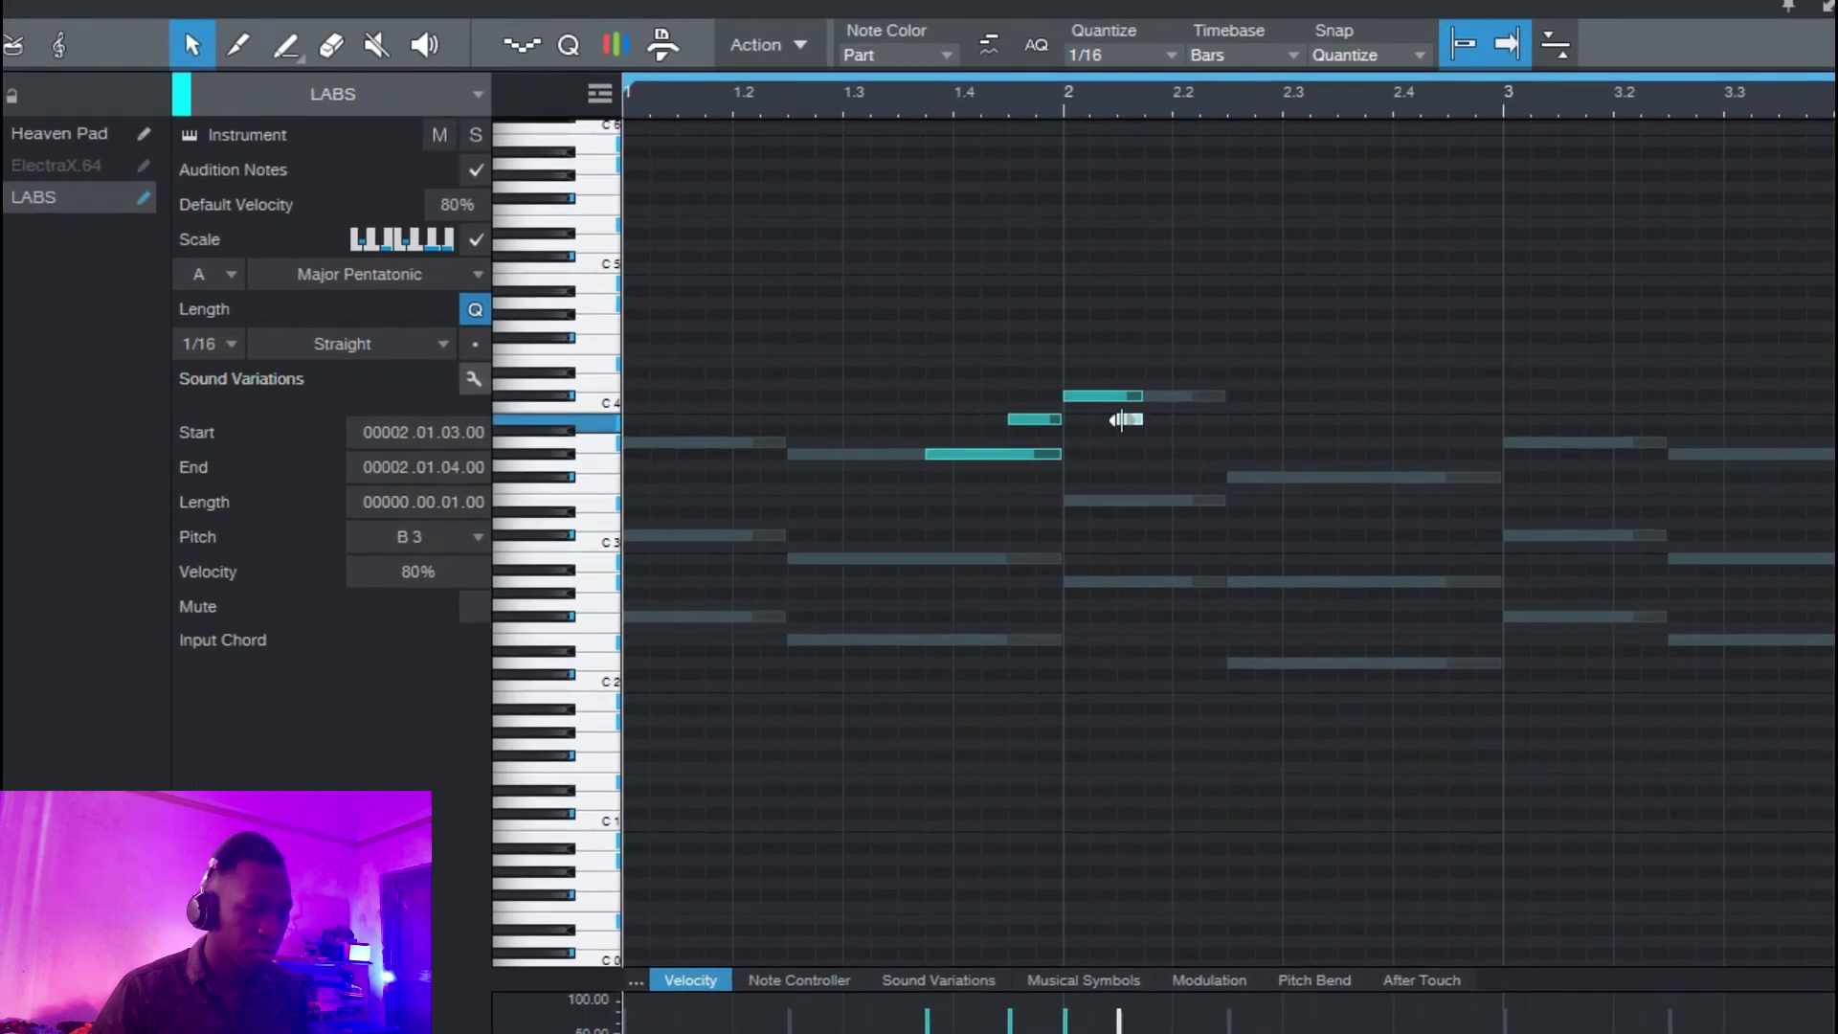
left_click(1168, 437)
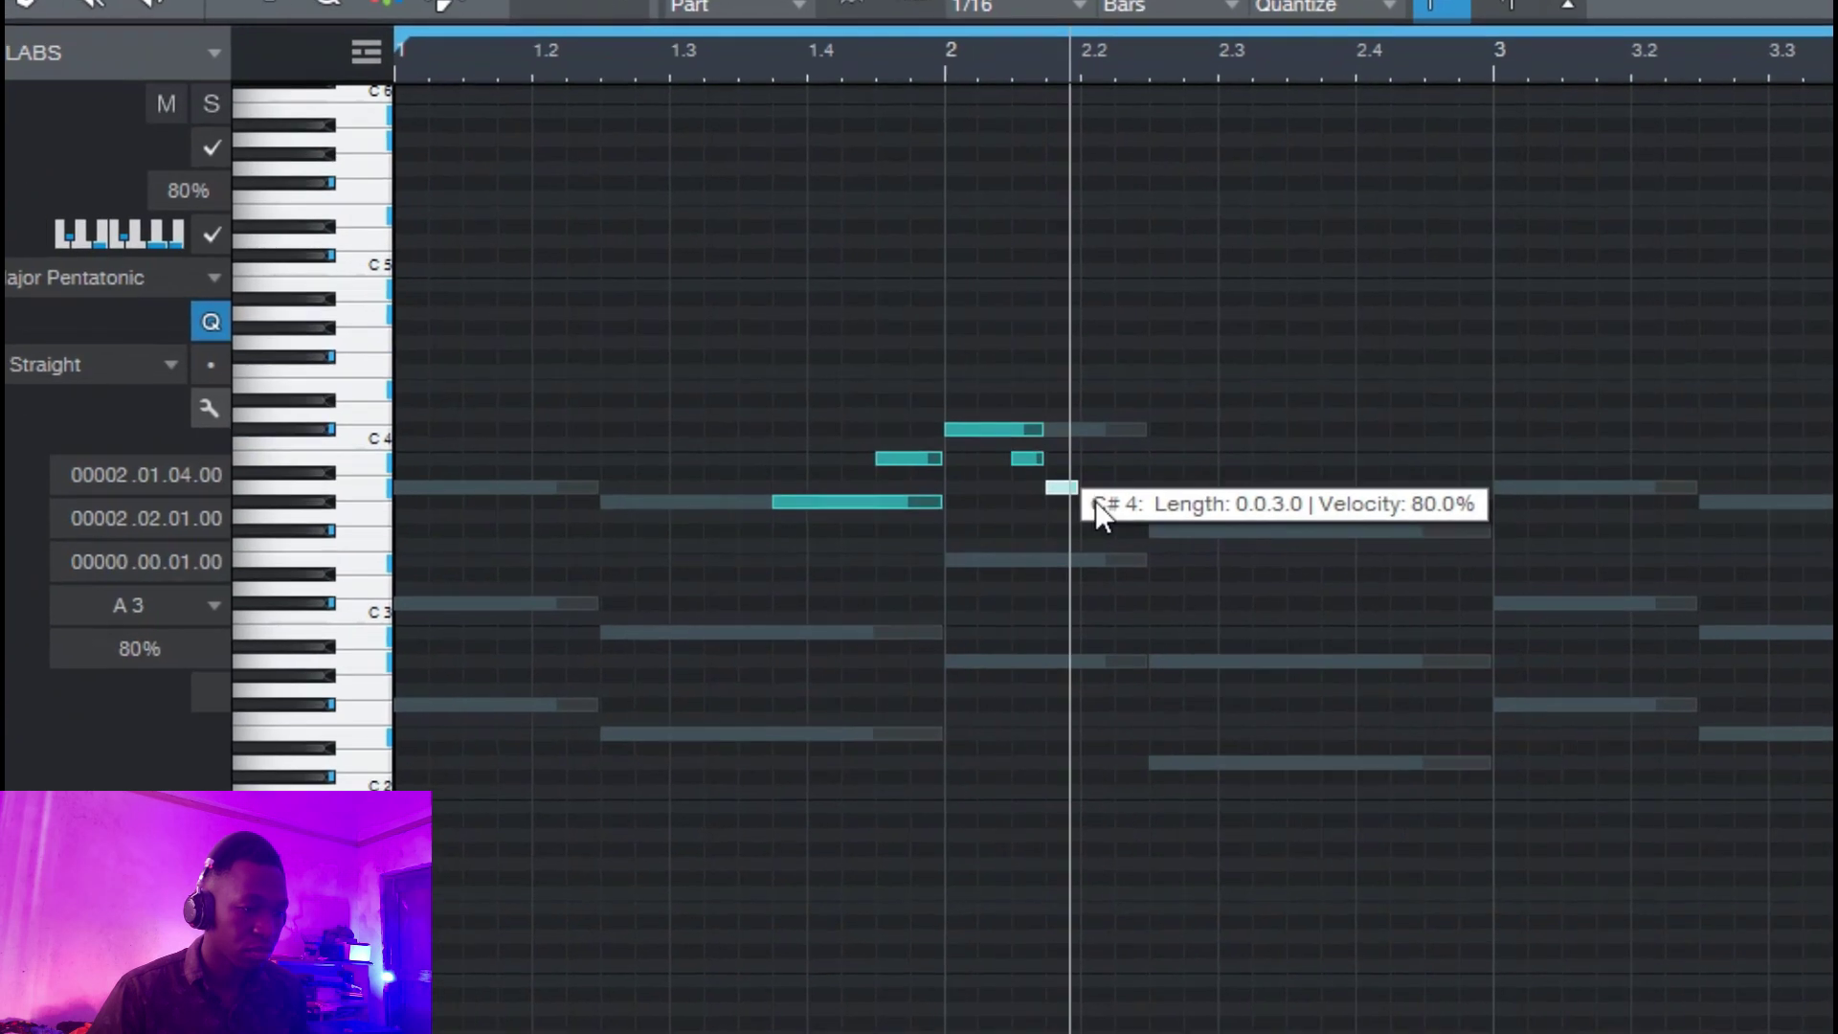
double_click(1100, 495)
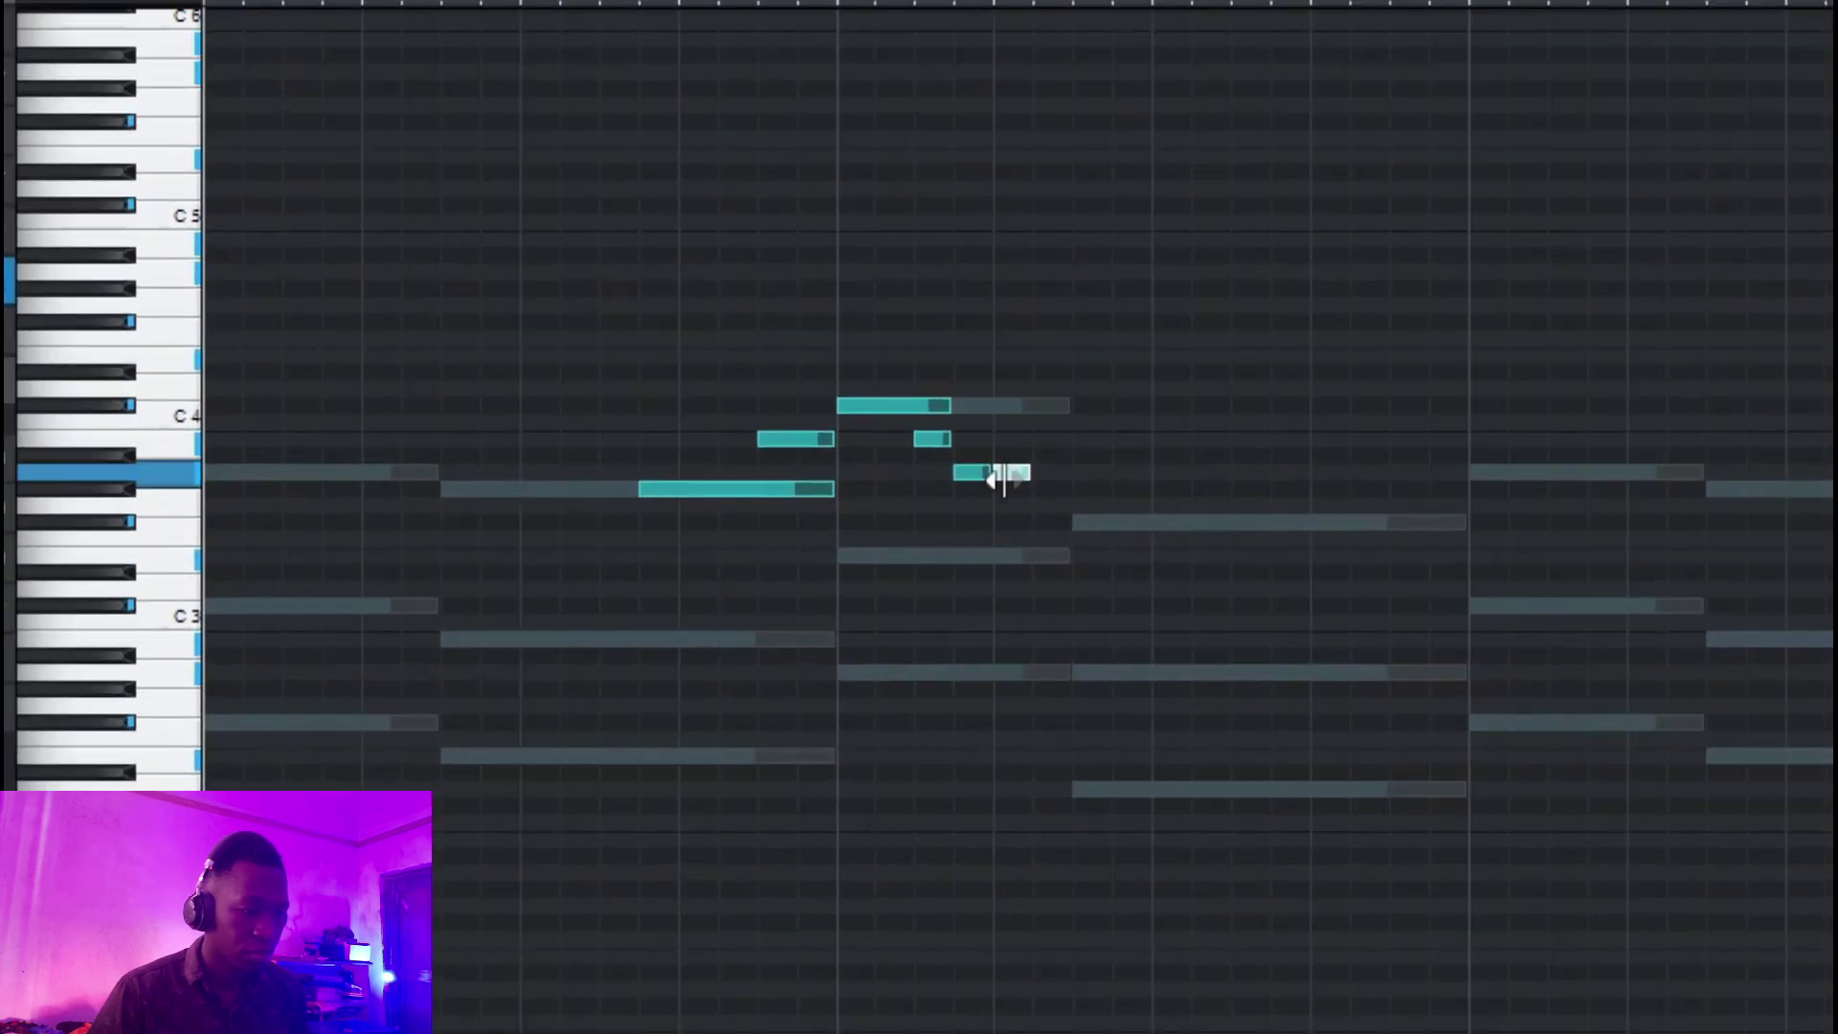
left_click_drag(1003, 479, 1022, 509)
left_click_drag(1092, 574, 1149, 628)
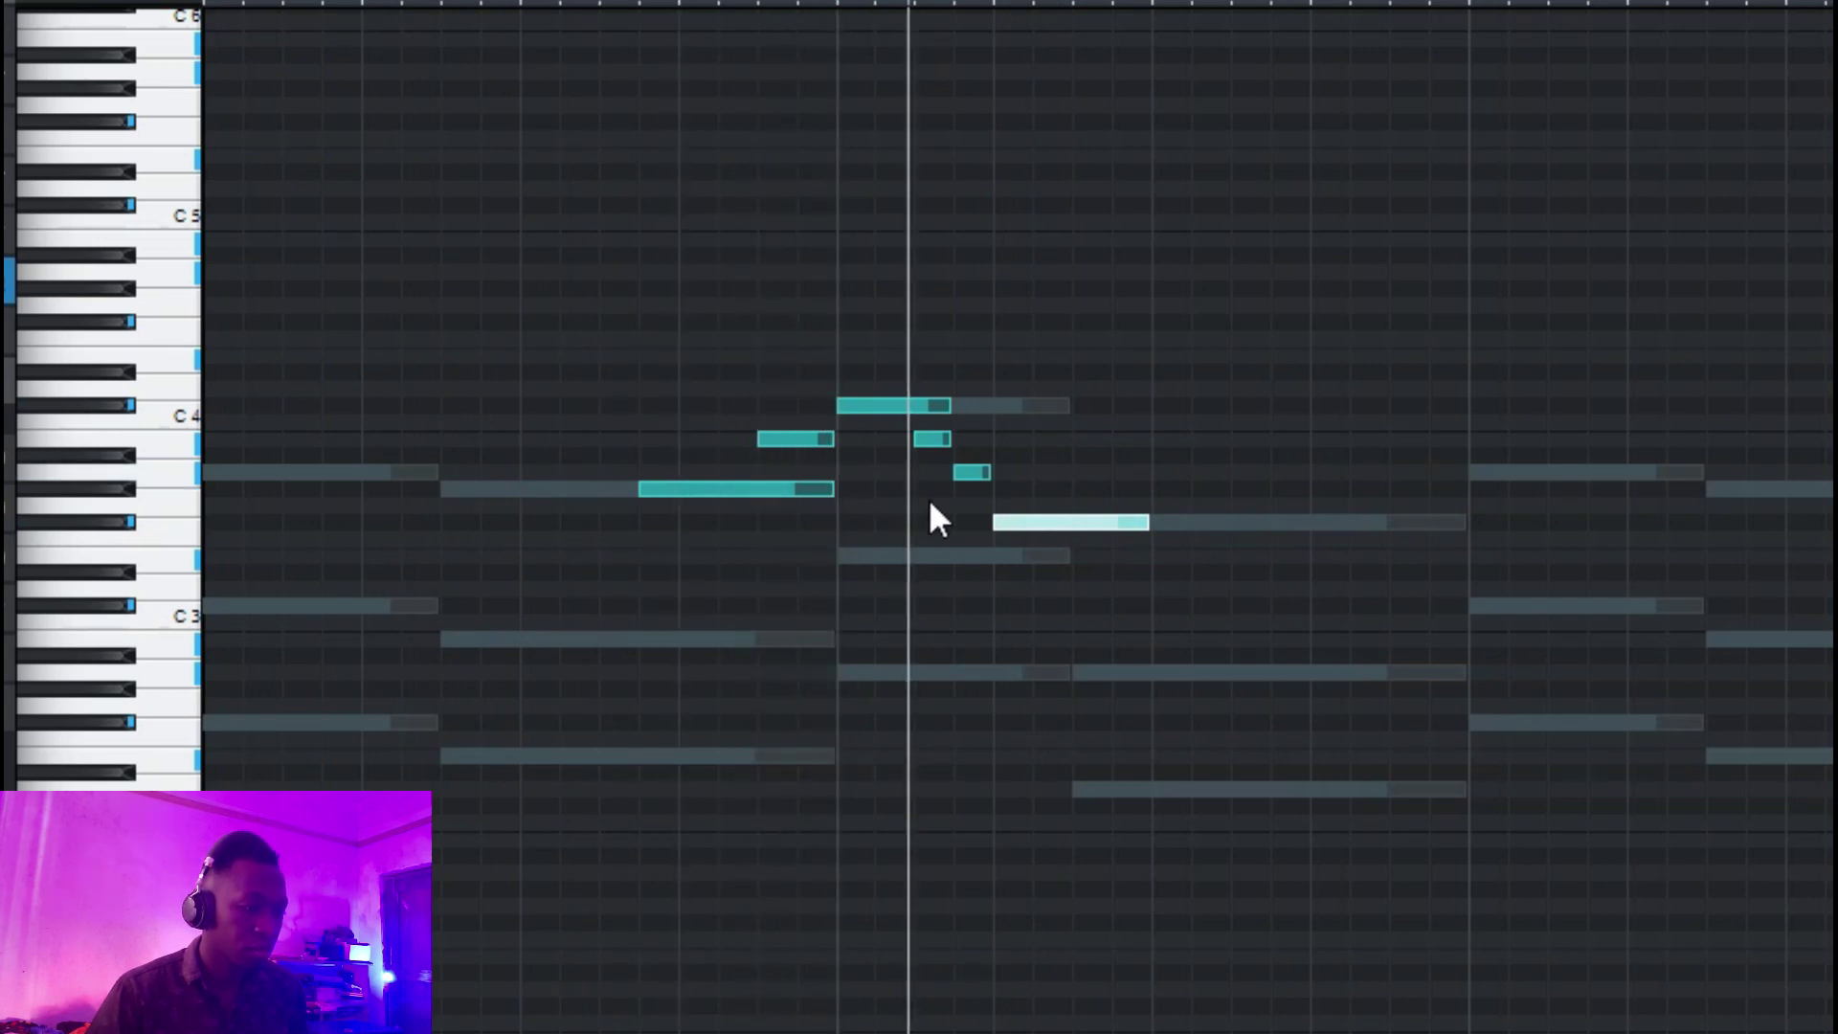
Add an F#3 note at 1.2.3 to open the LABS melody and play the phrase back.
left_click(456, 534)
double_click(457, 552)
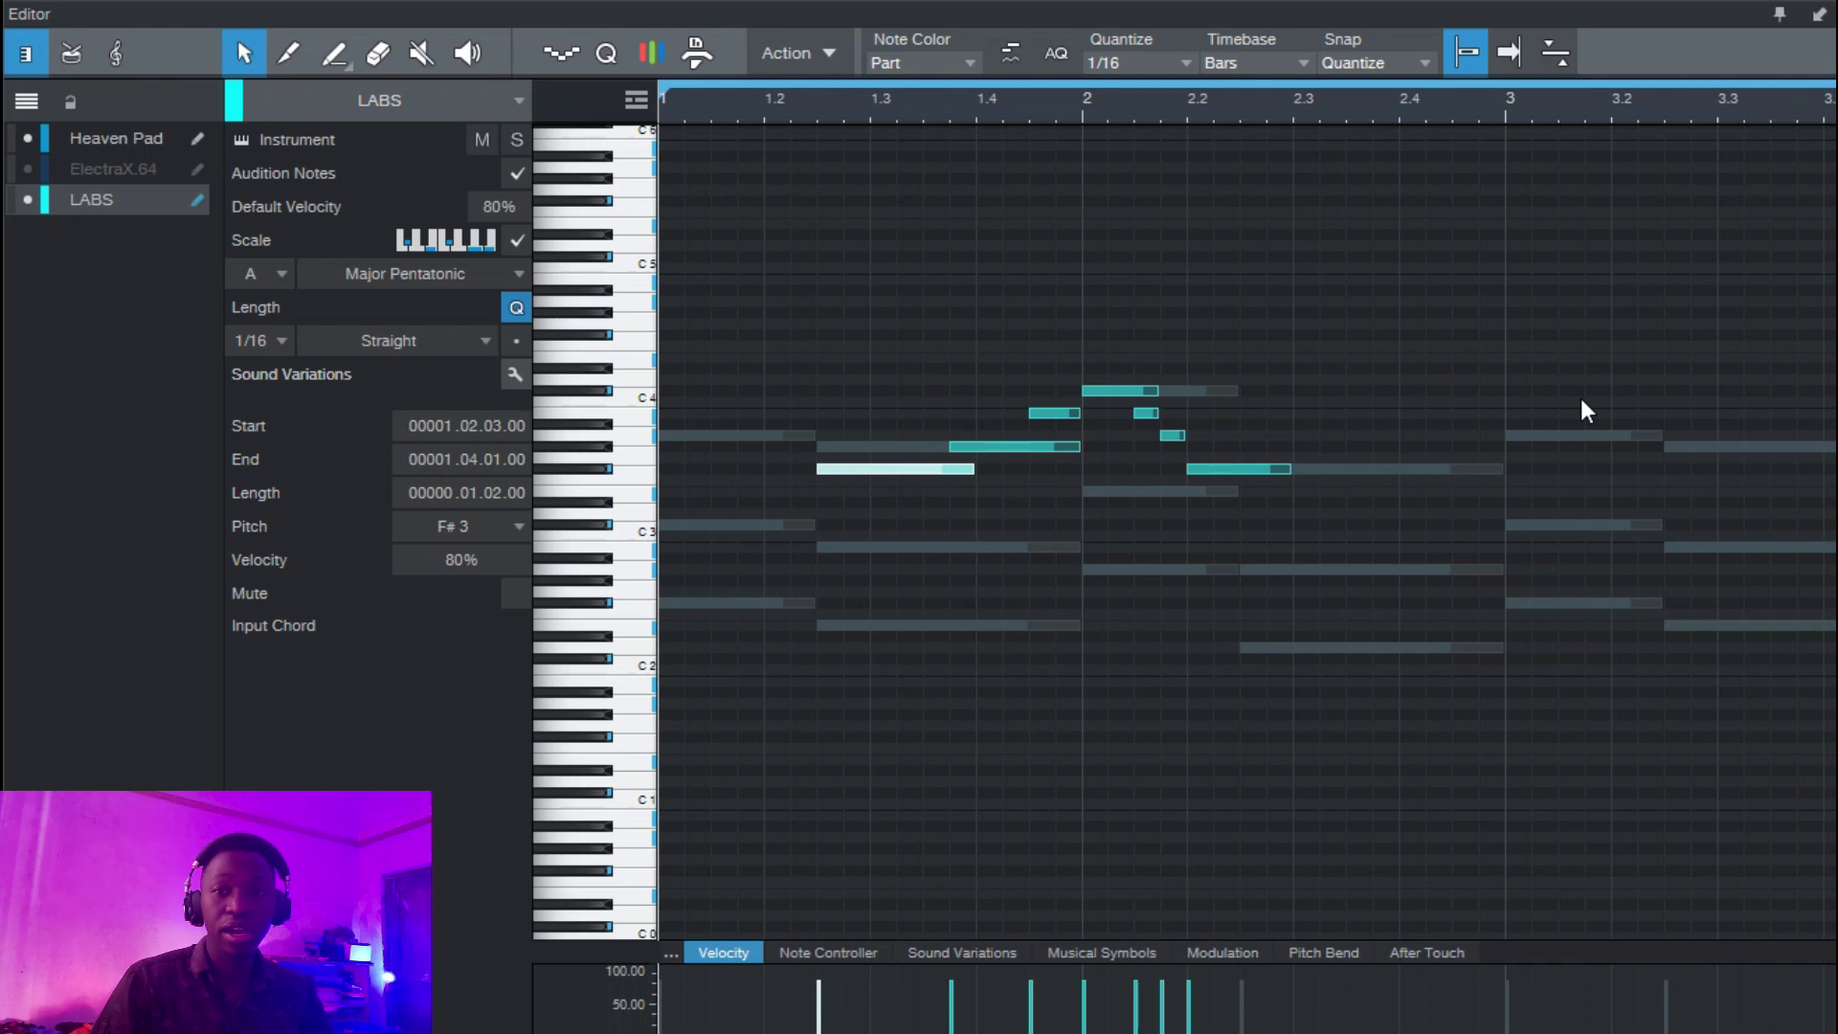
left_click_drag(1427, 319, 819, 574)
left_click(1107, 256)
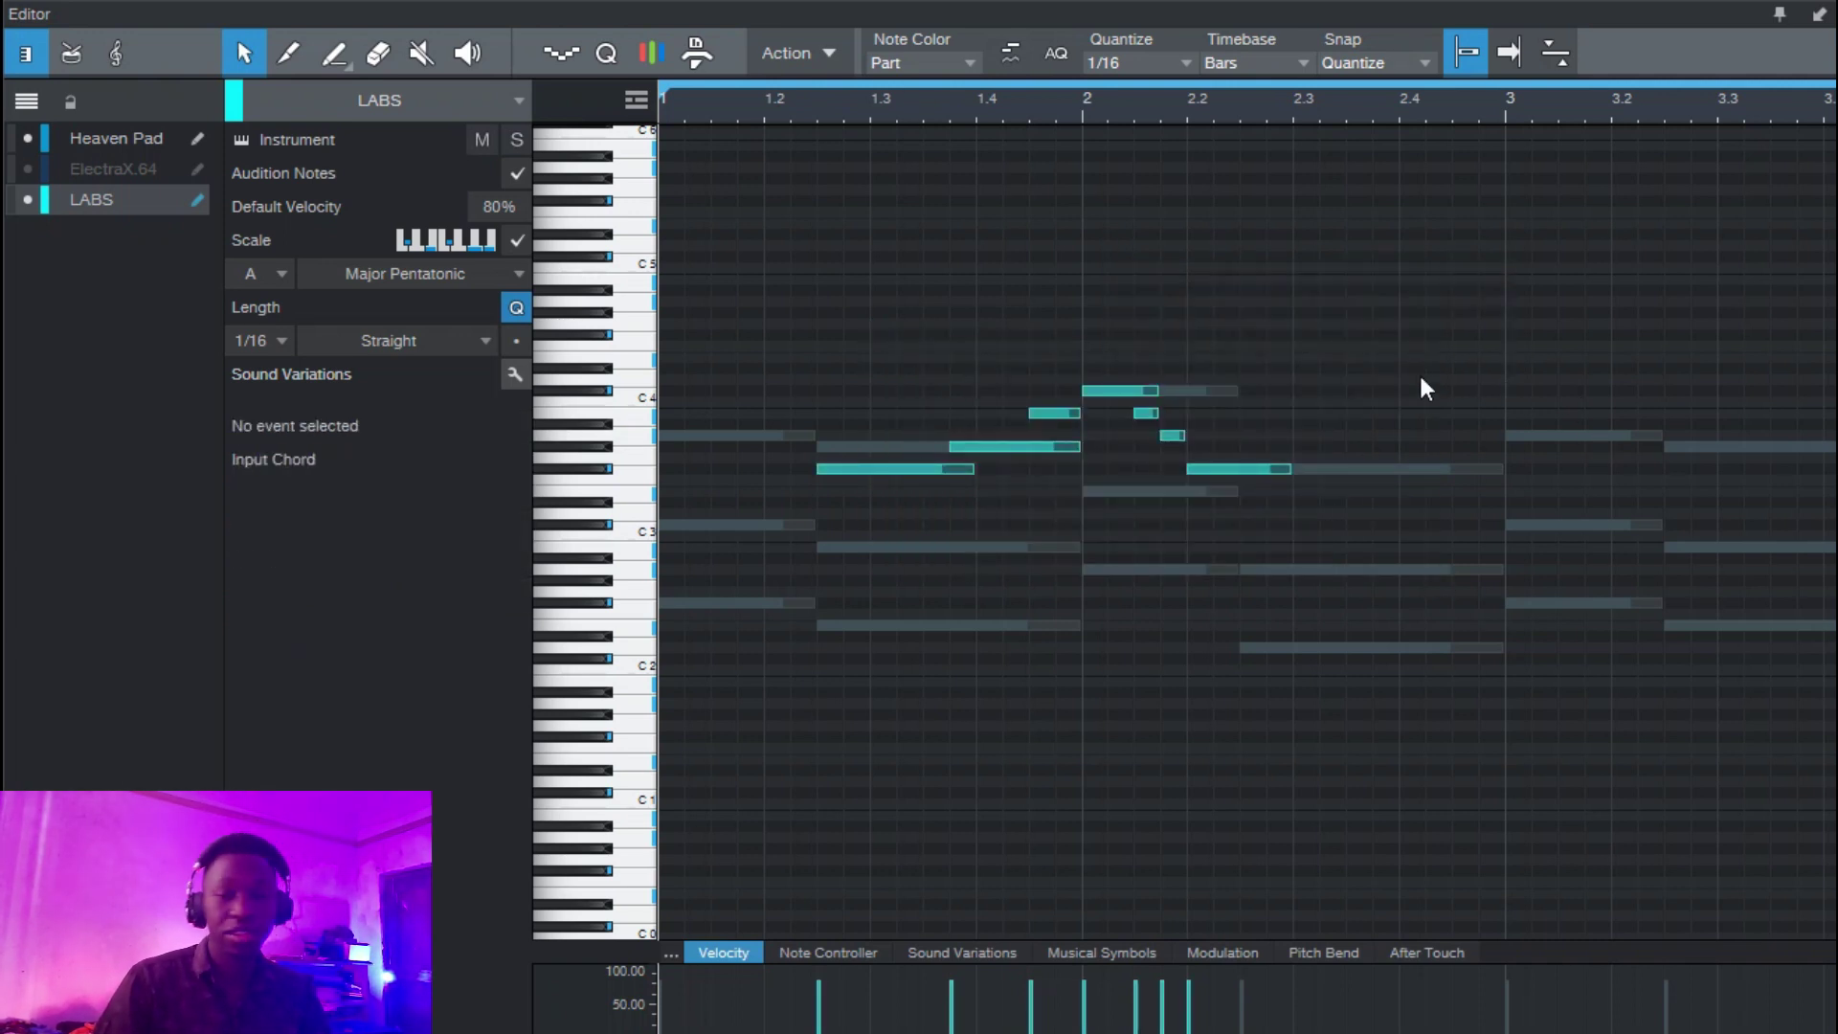
key("space")
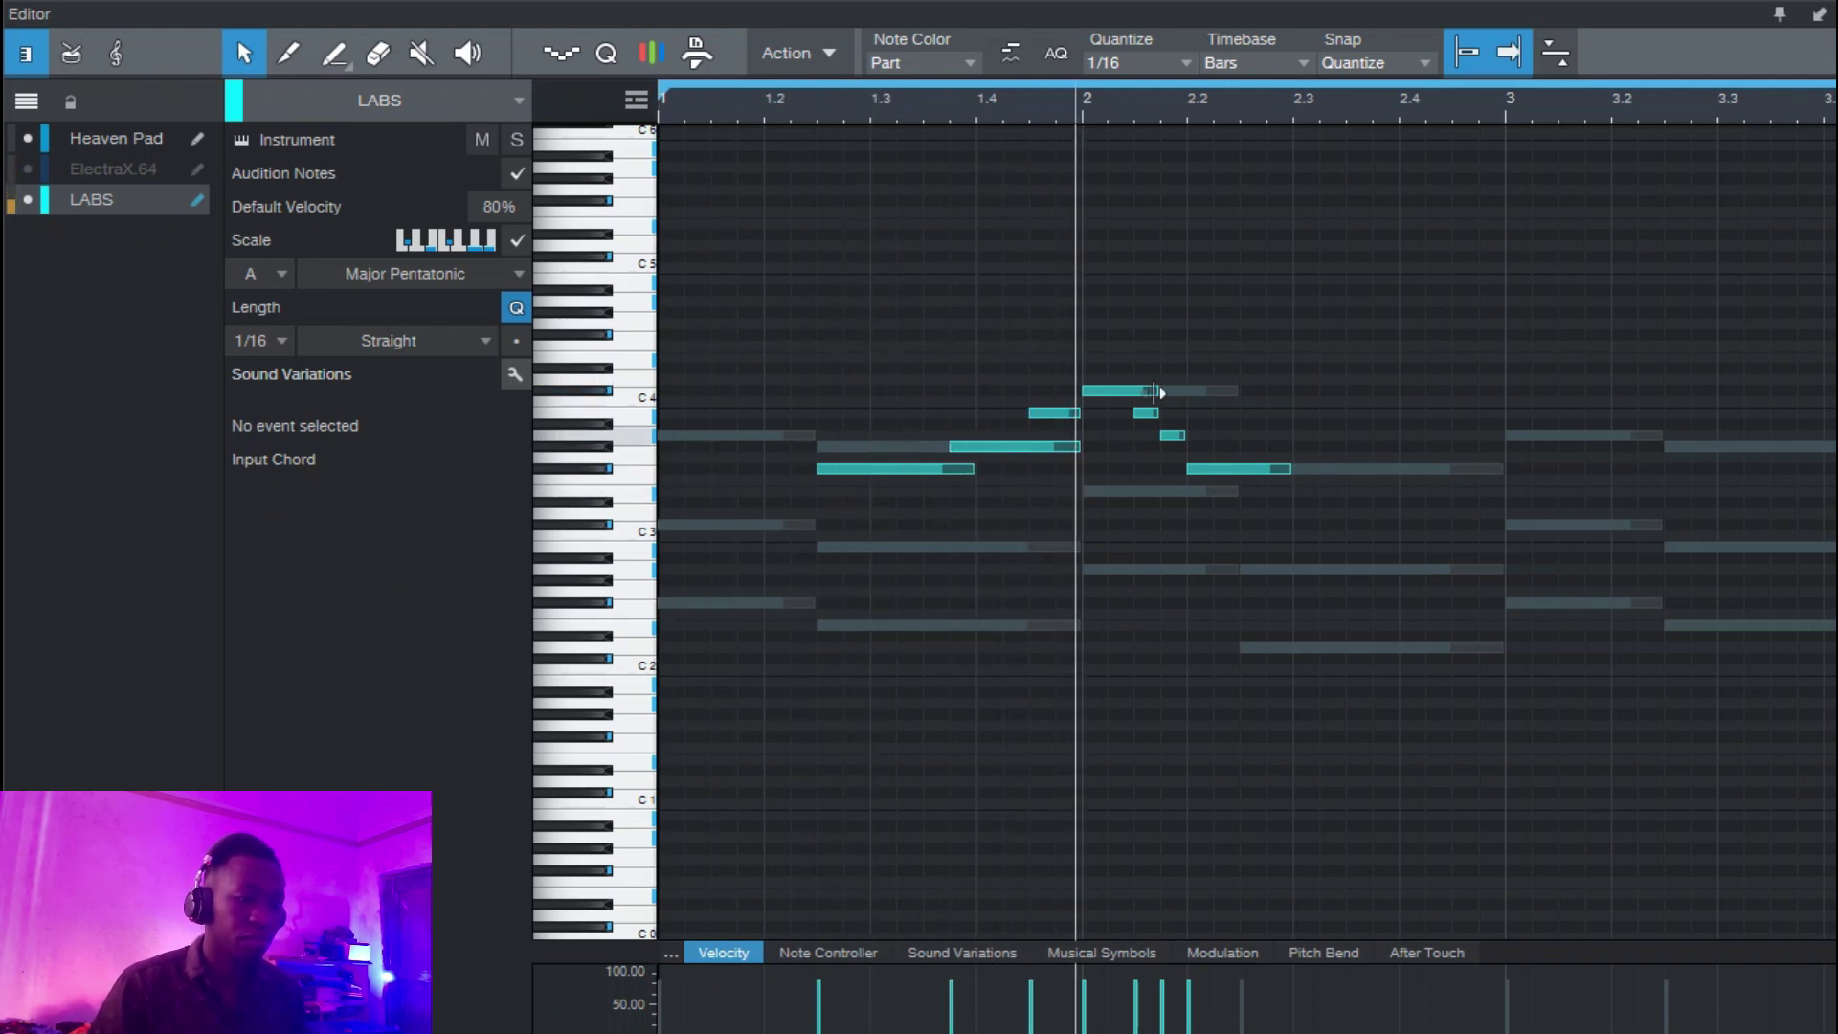
key("space")
Extend the melody through bar 2 with E3, F#3 and E3 notes, trimming the last one at the start of bar 3.
left_click_drag(1249, 491, 1450, 492)
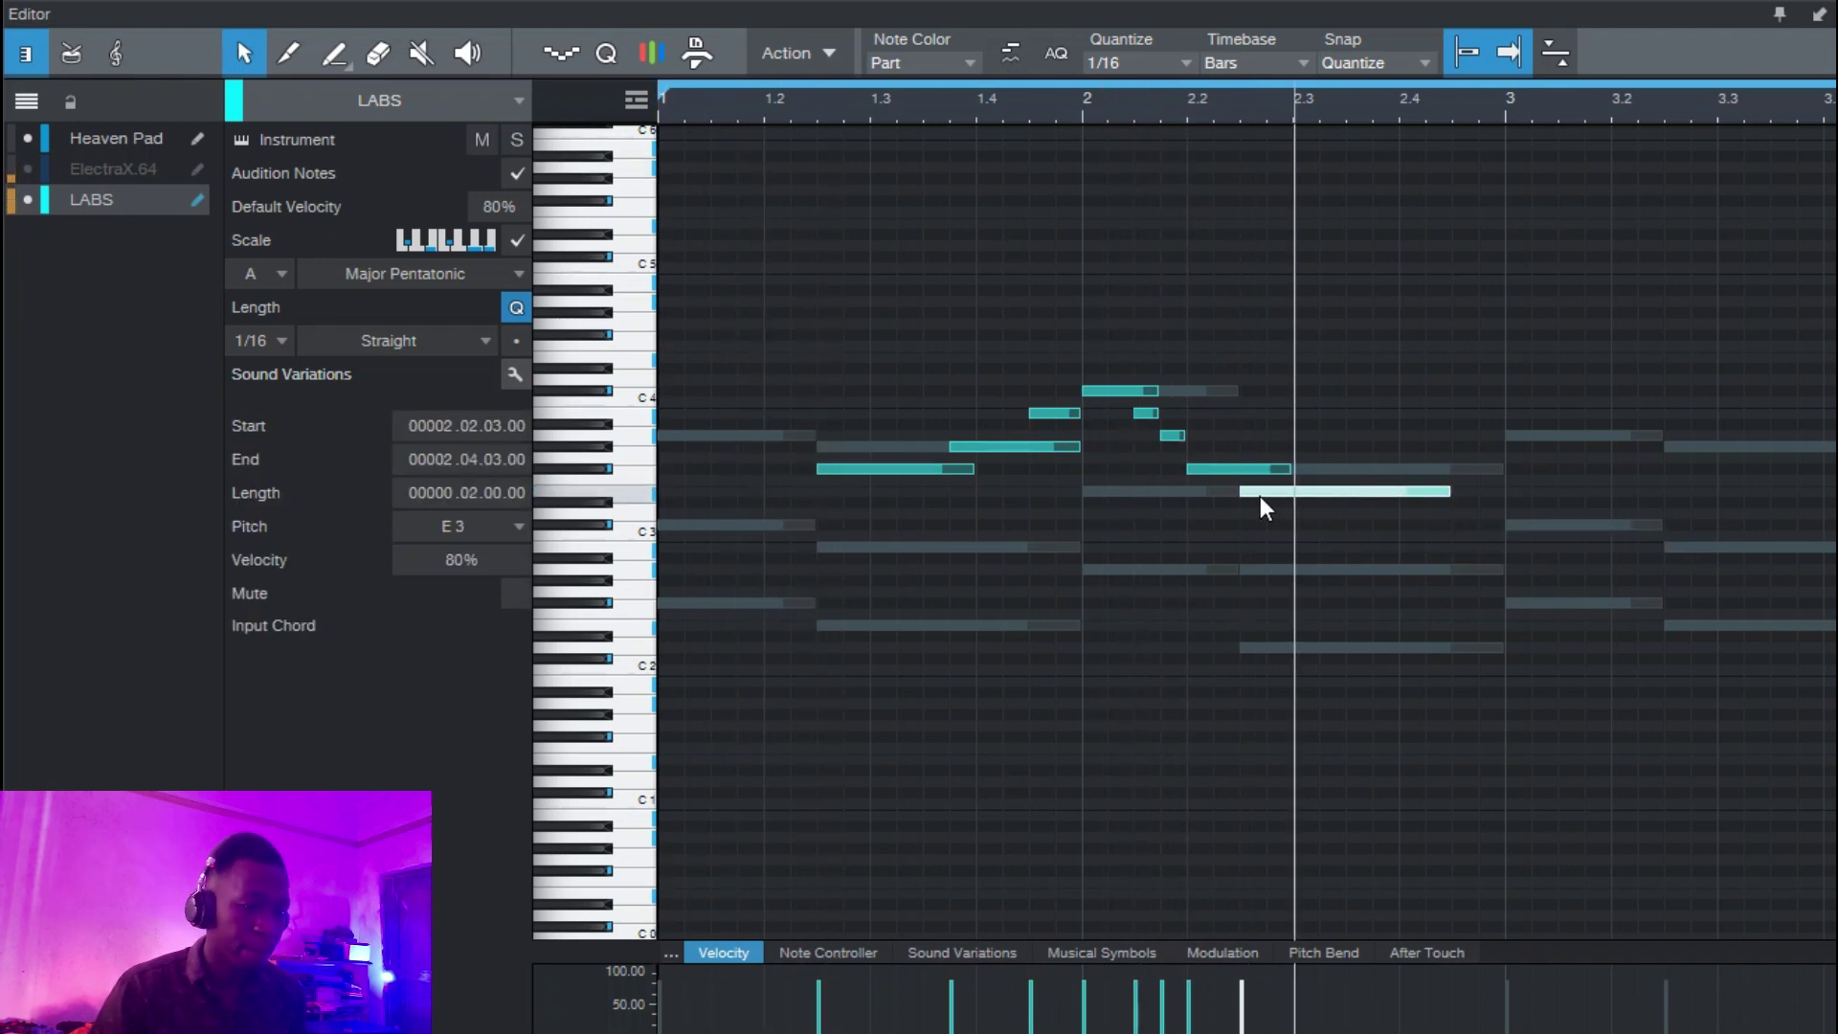
key("KP_Subtract")
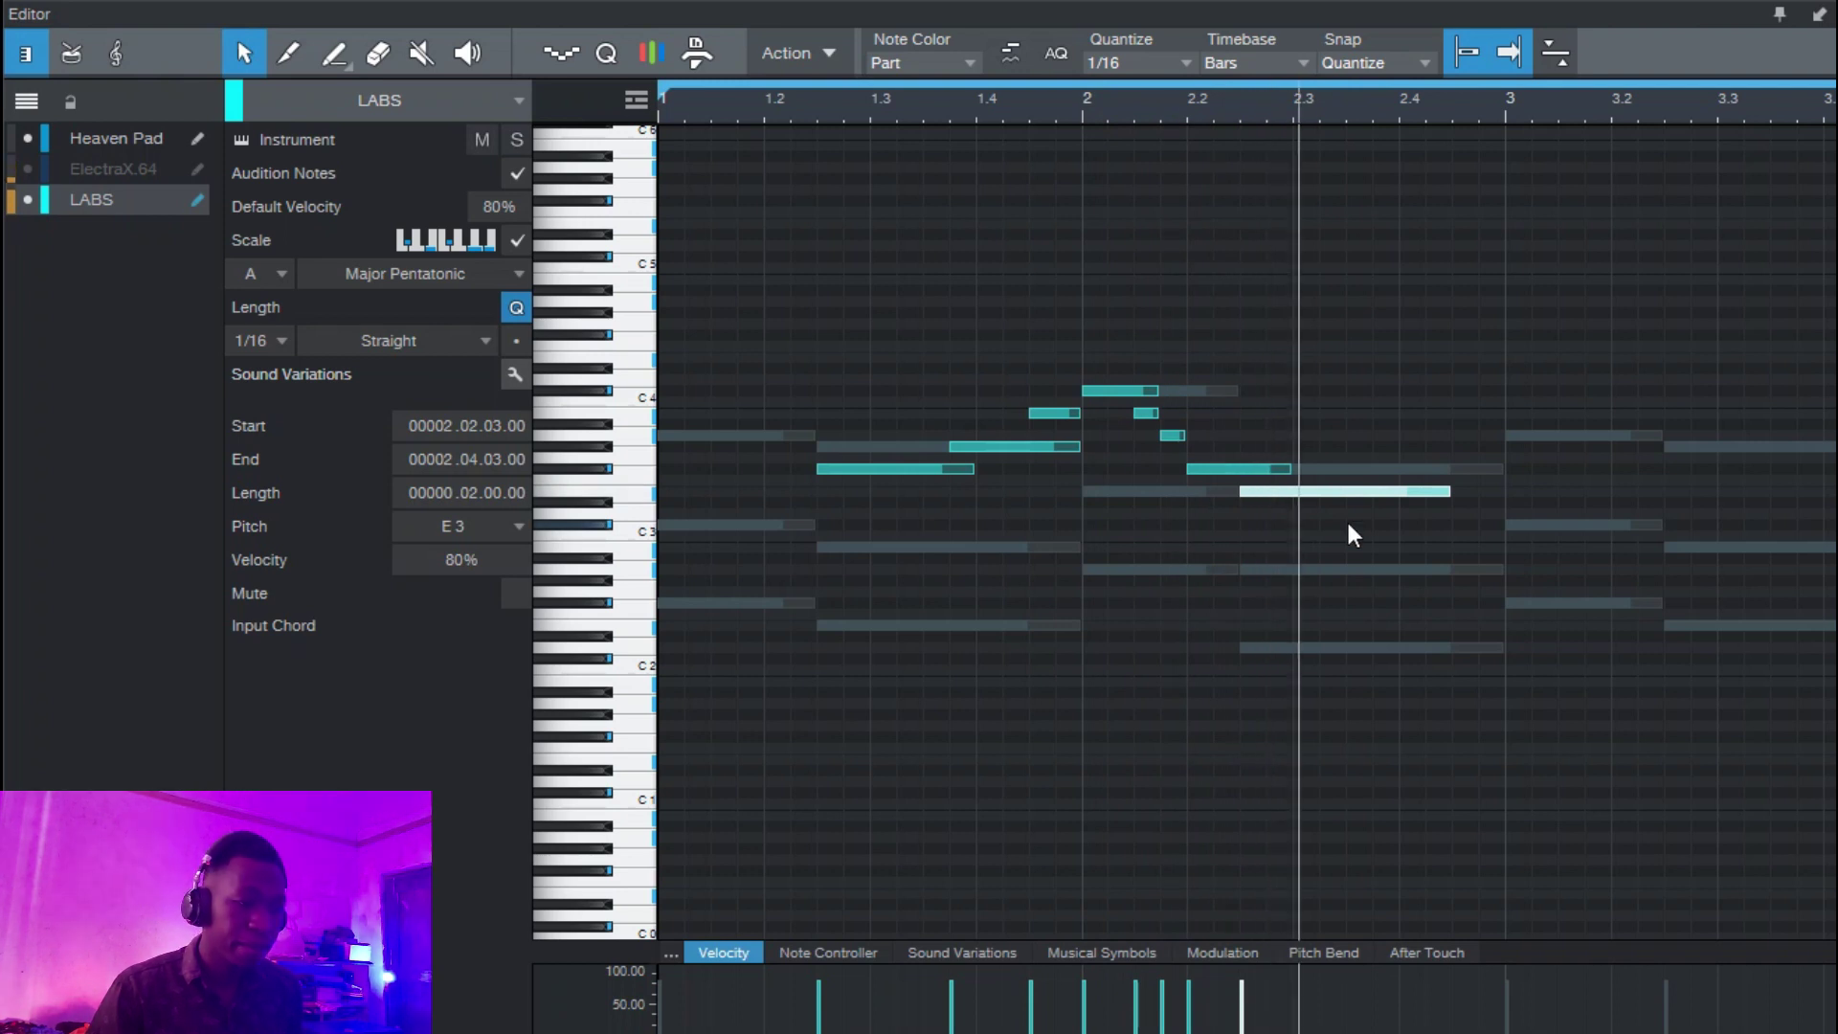
key("Delete")
key("space")
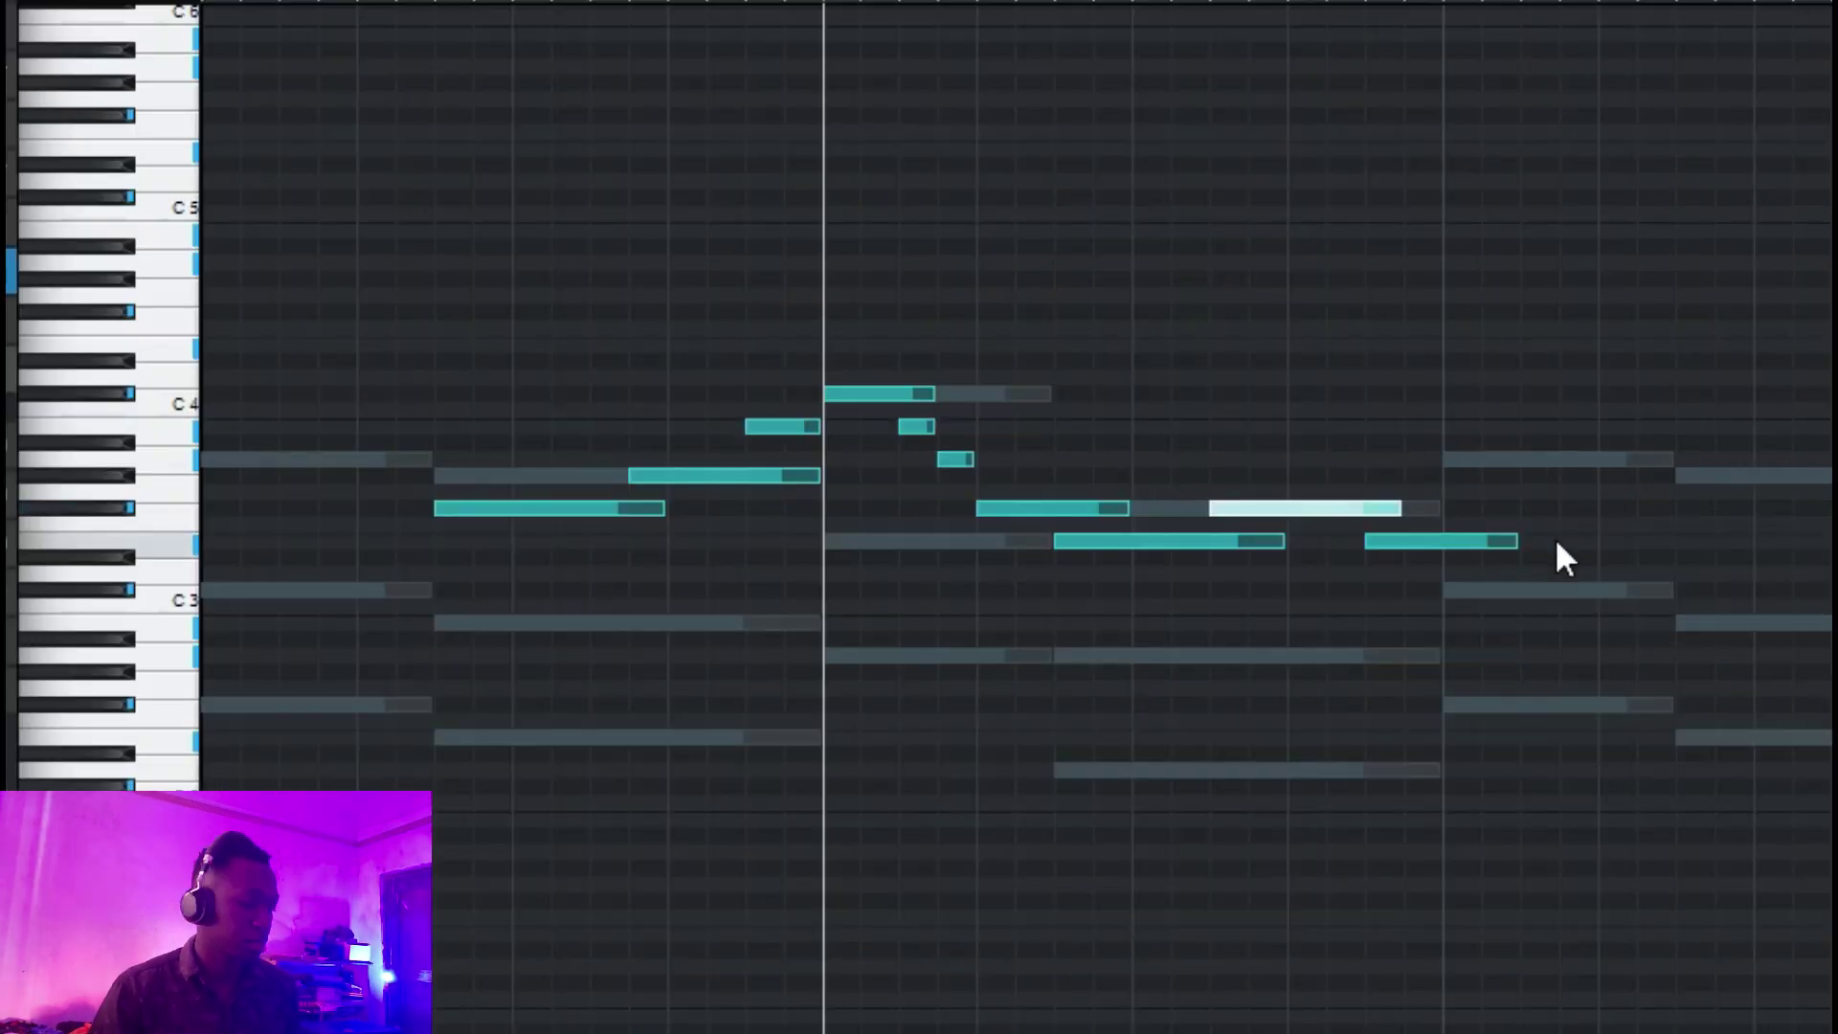
left_click_drag(1517, 541, 1446, 557)
Duplicate the two-bar melody into bars 3 and 4 and vary bar 3 with F#3, B3 and A3 notes.
key("1")
key("ctrl+a")
key("w")
key("comma")
key("d")
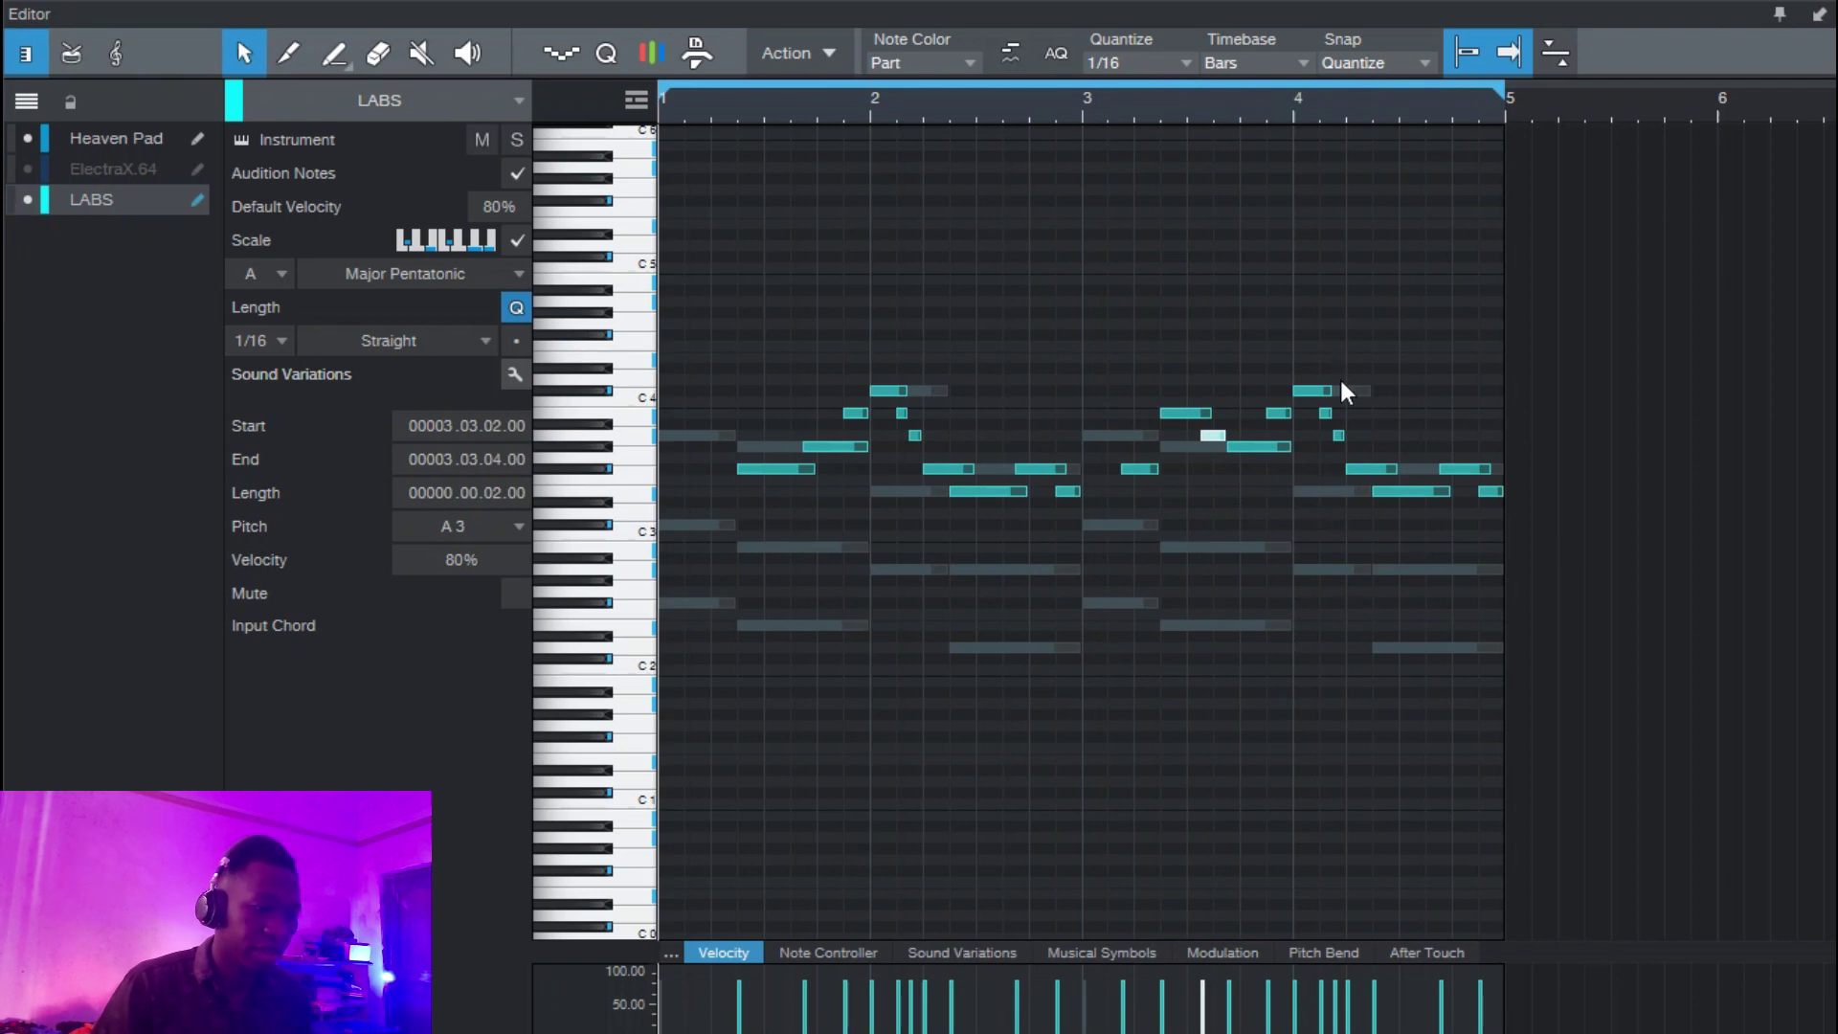
Try lowering the first melody note of bar 4 from C#4 to B3.
left_click_drag(1317, 393, 1323, 413)
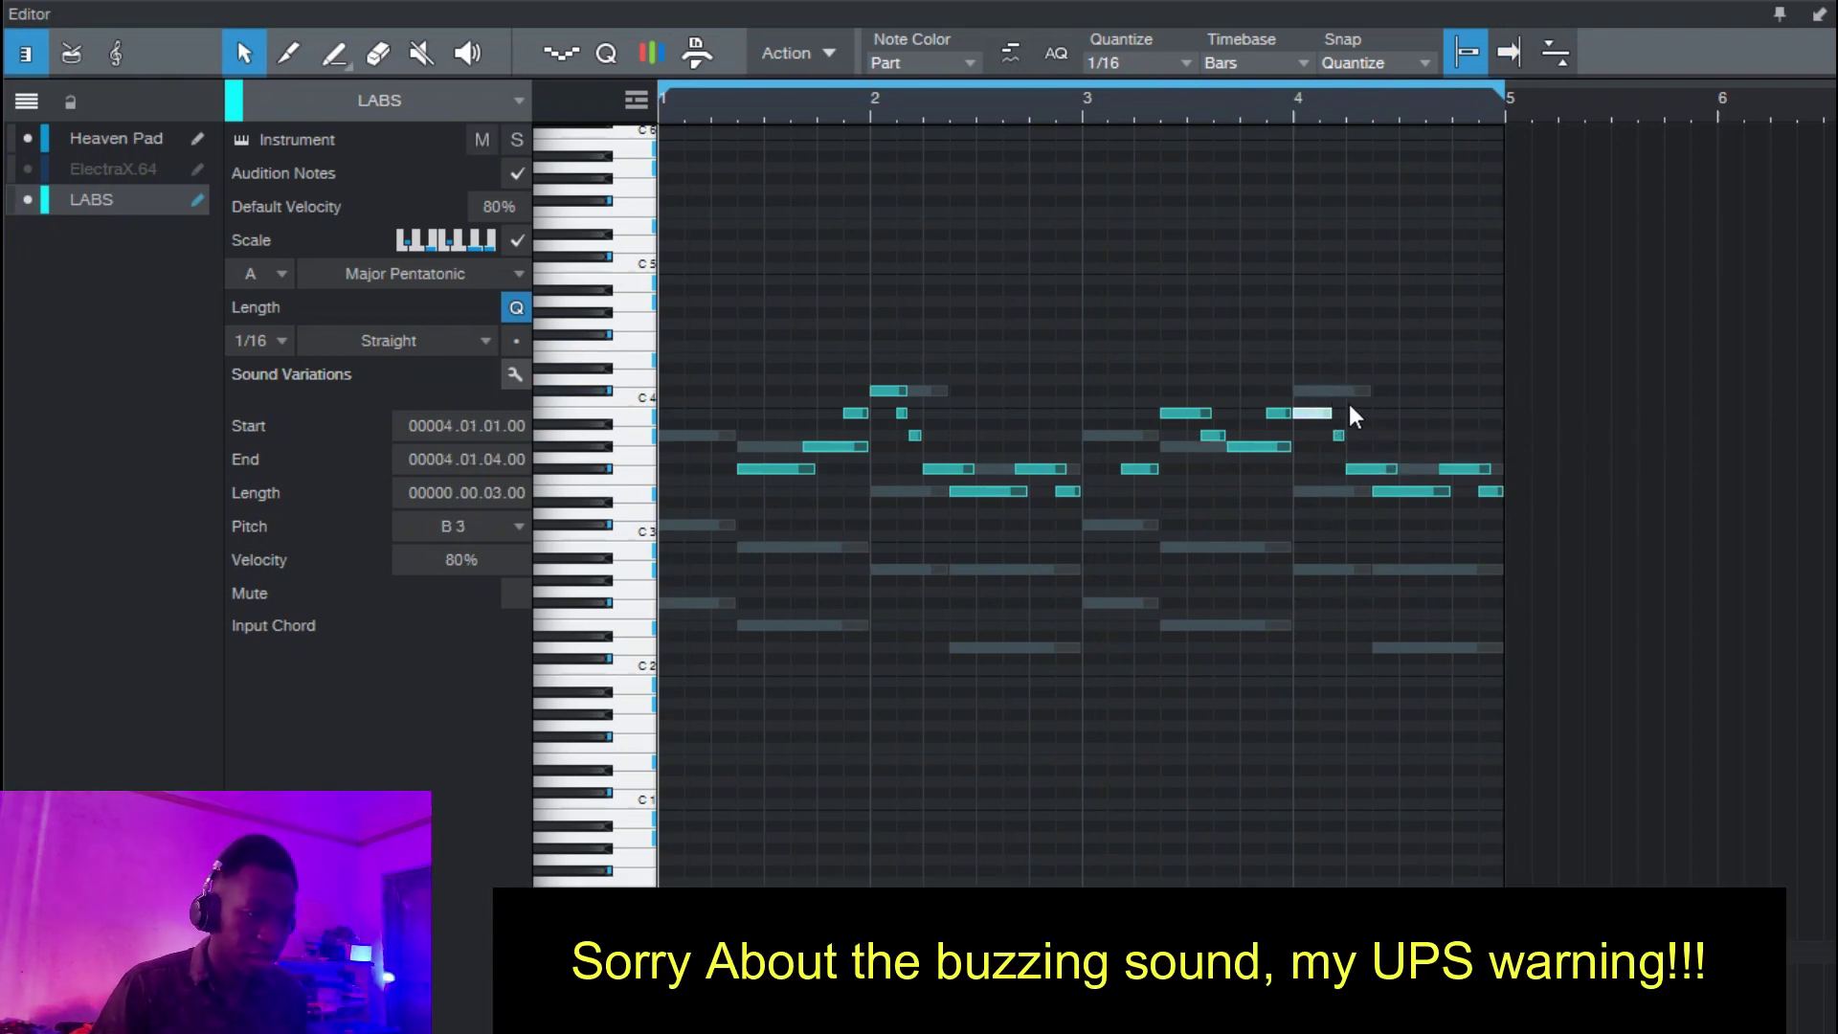
left_click(1327, 367)
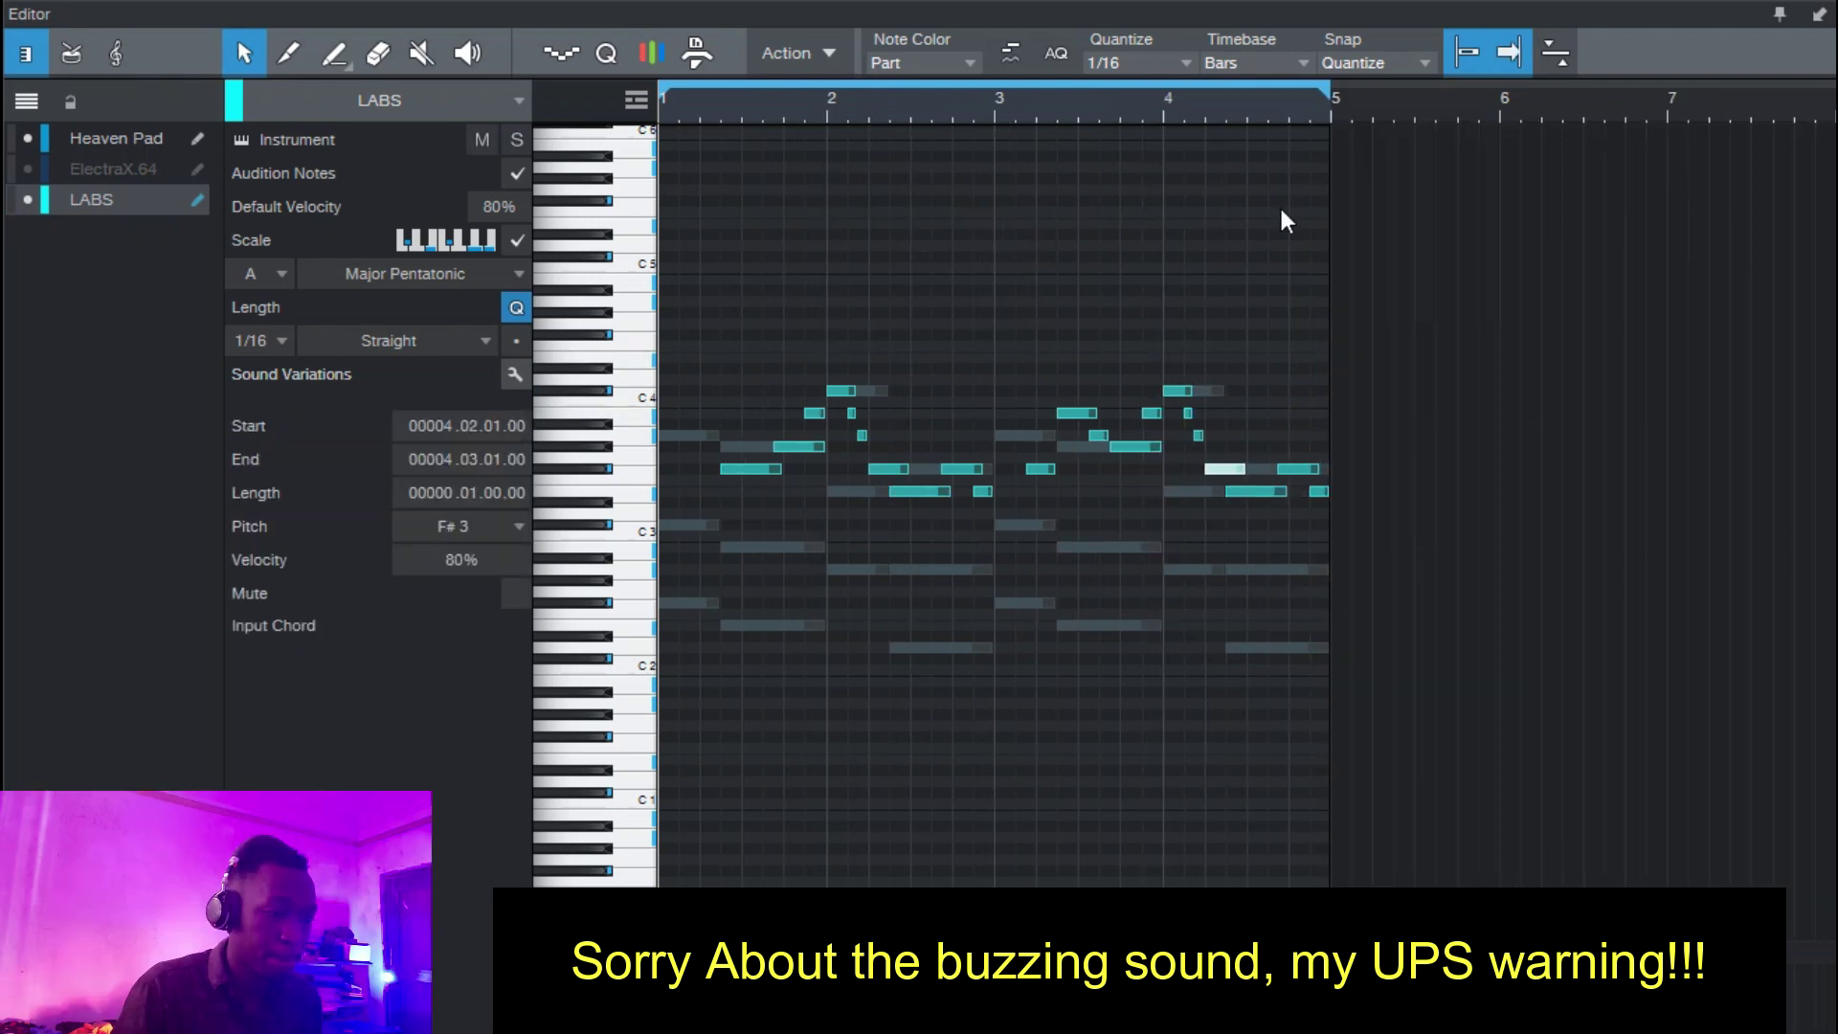
Play the end of the LABS melody, return to the arrangement and bounce the part to a new audio track.
left_click(1153, 108)
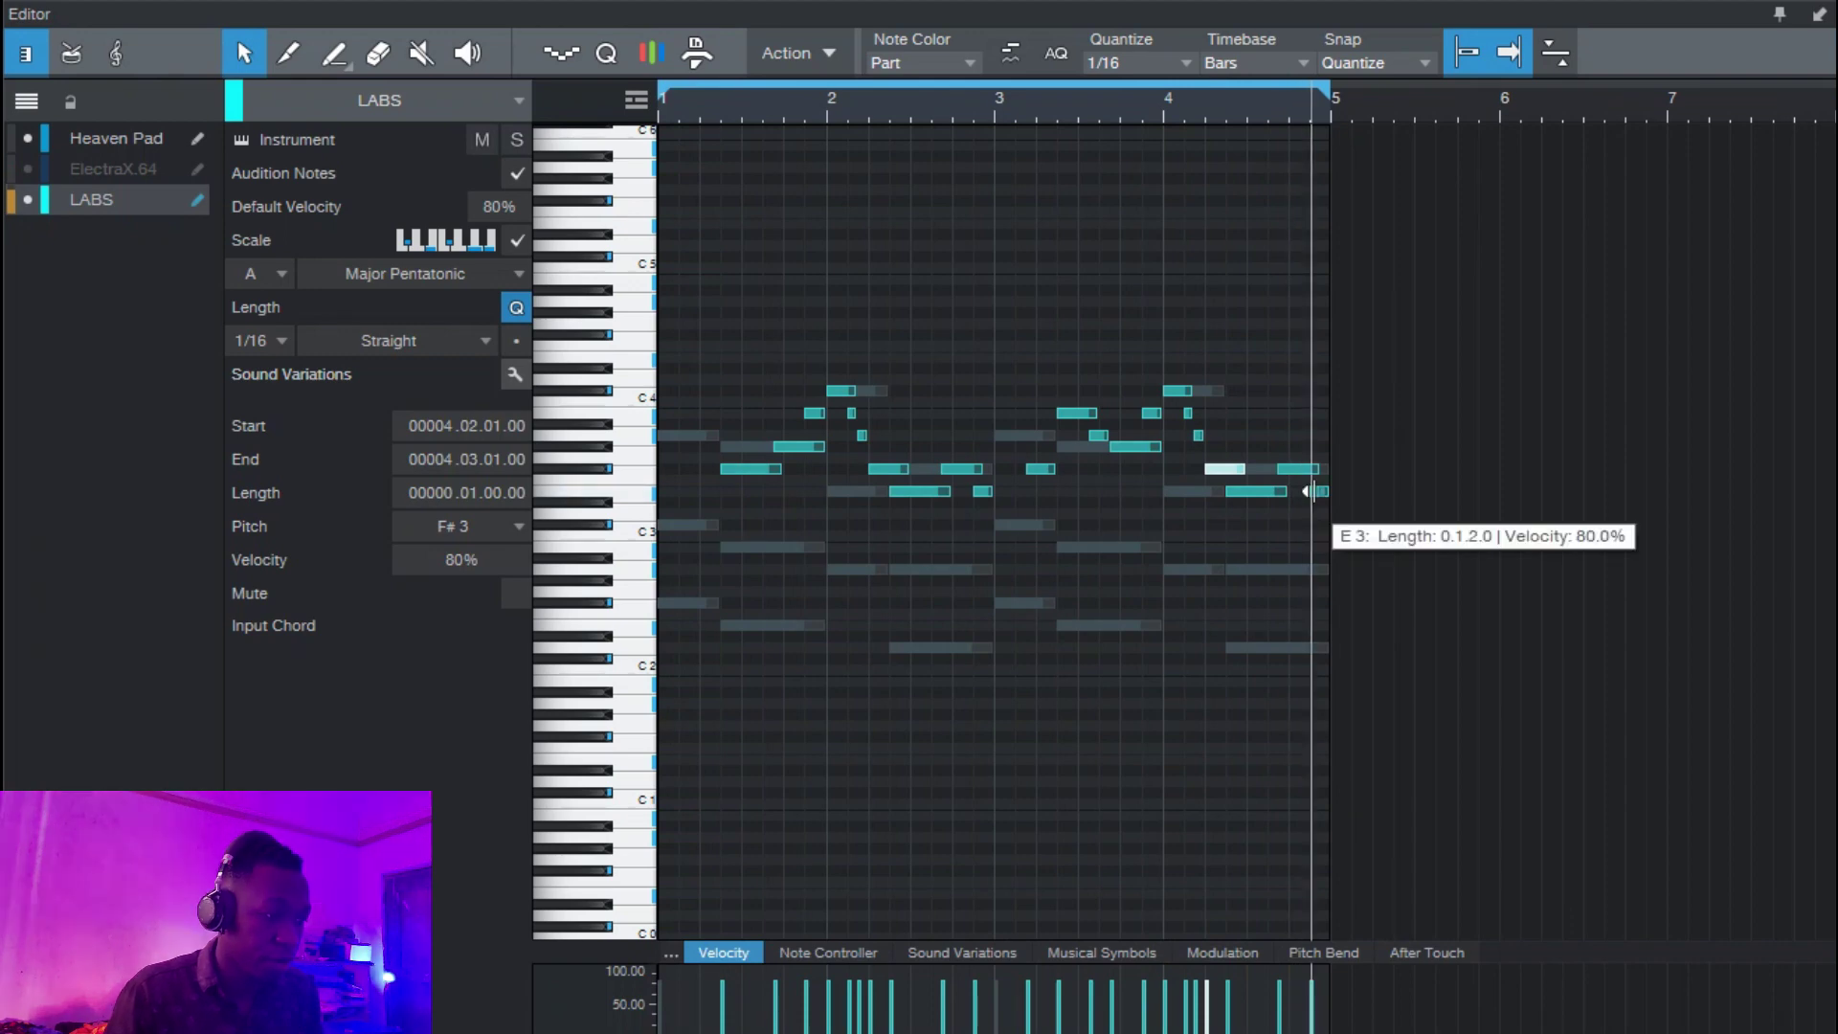
key("F2")
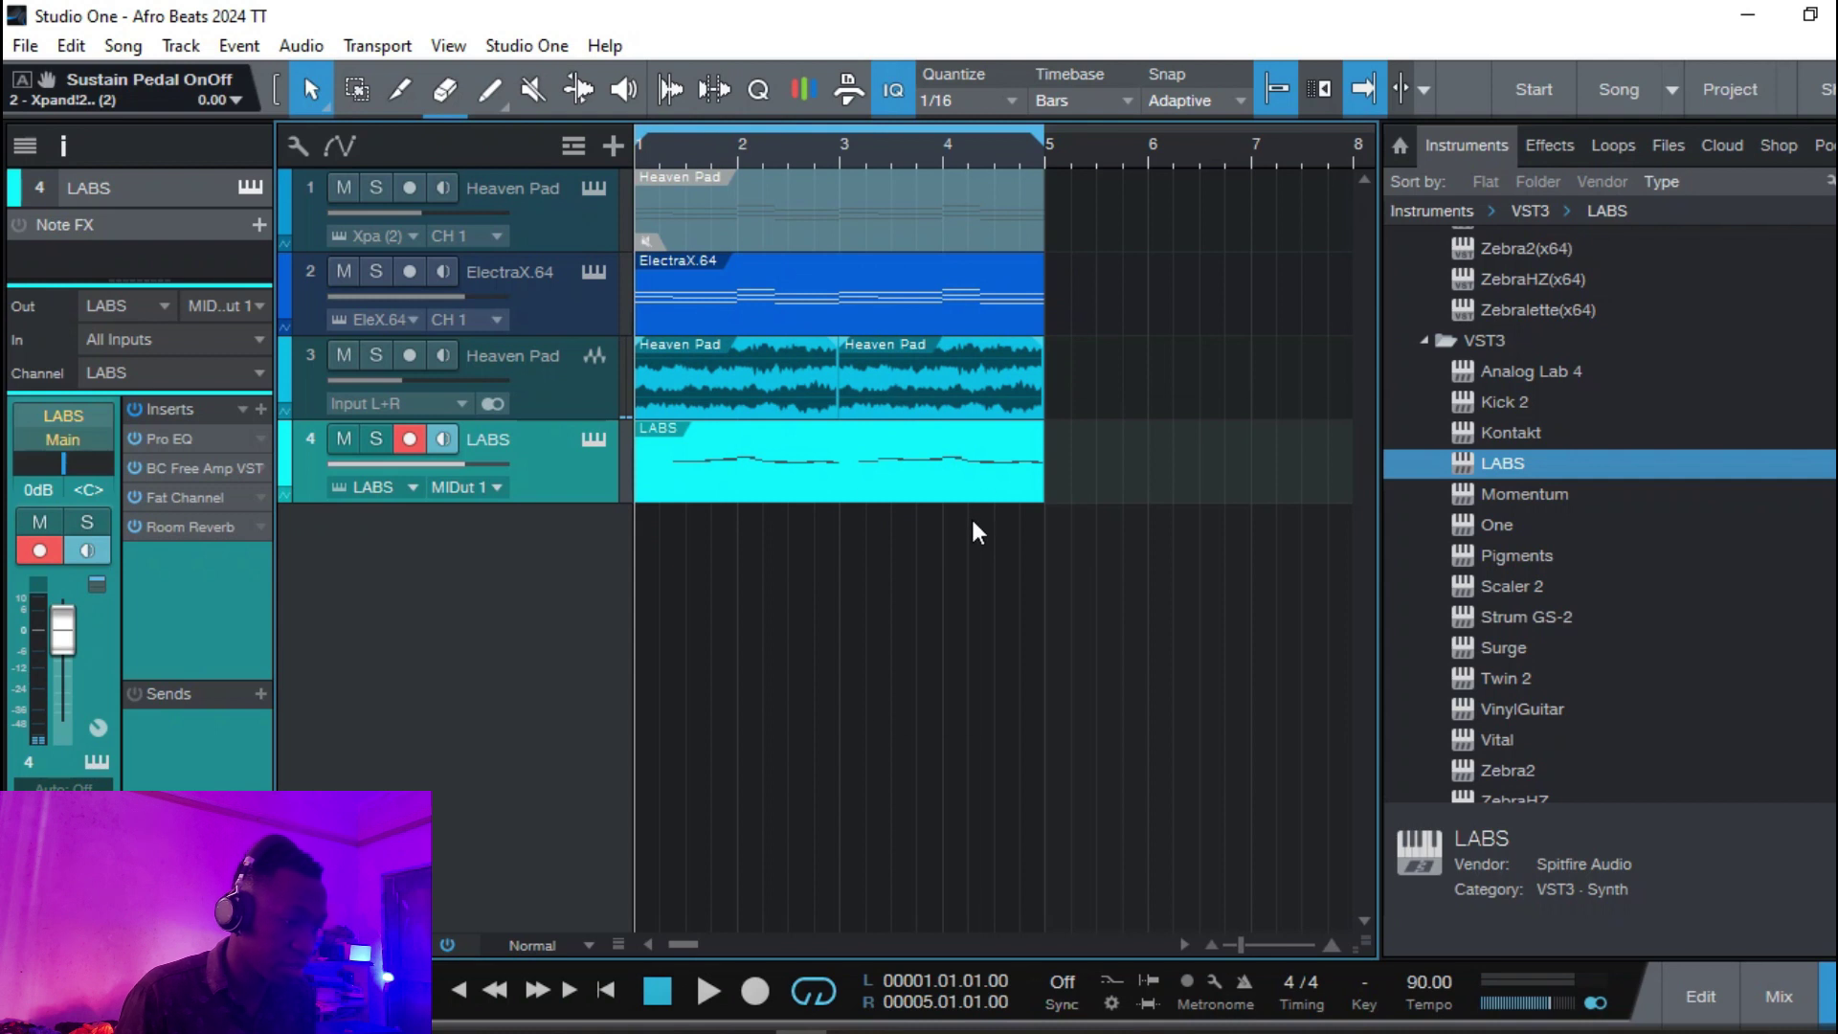
key("ctrl+b")
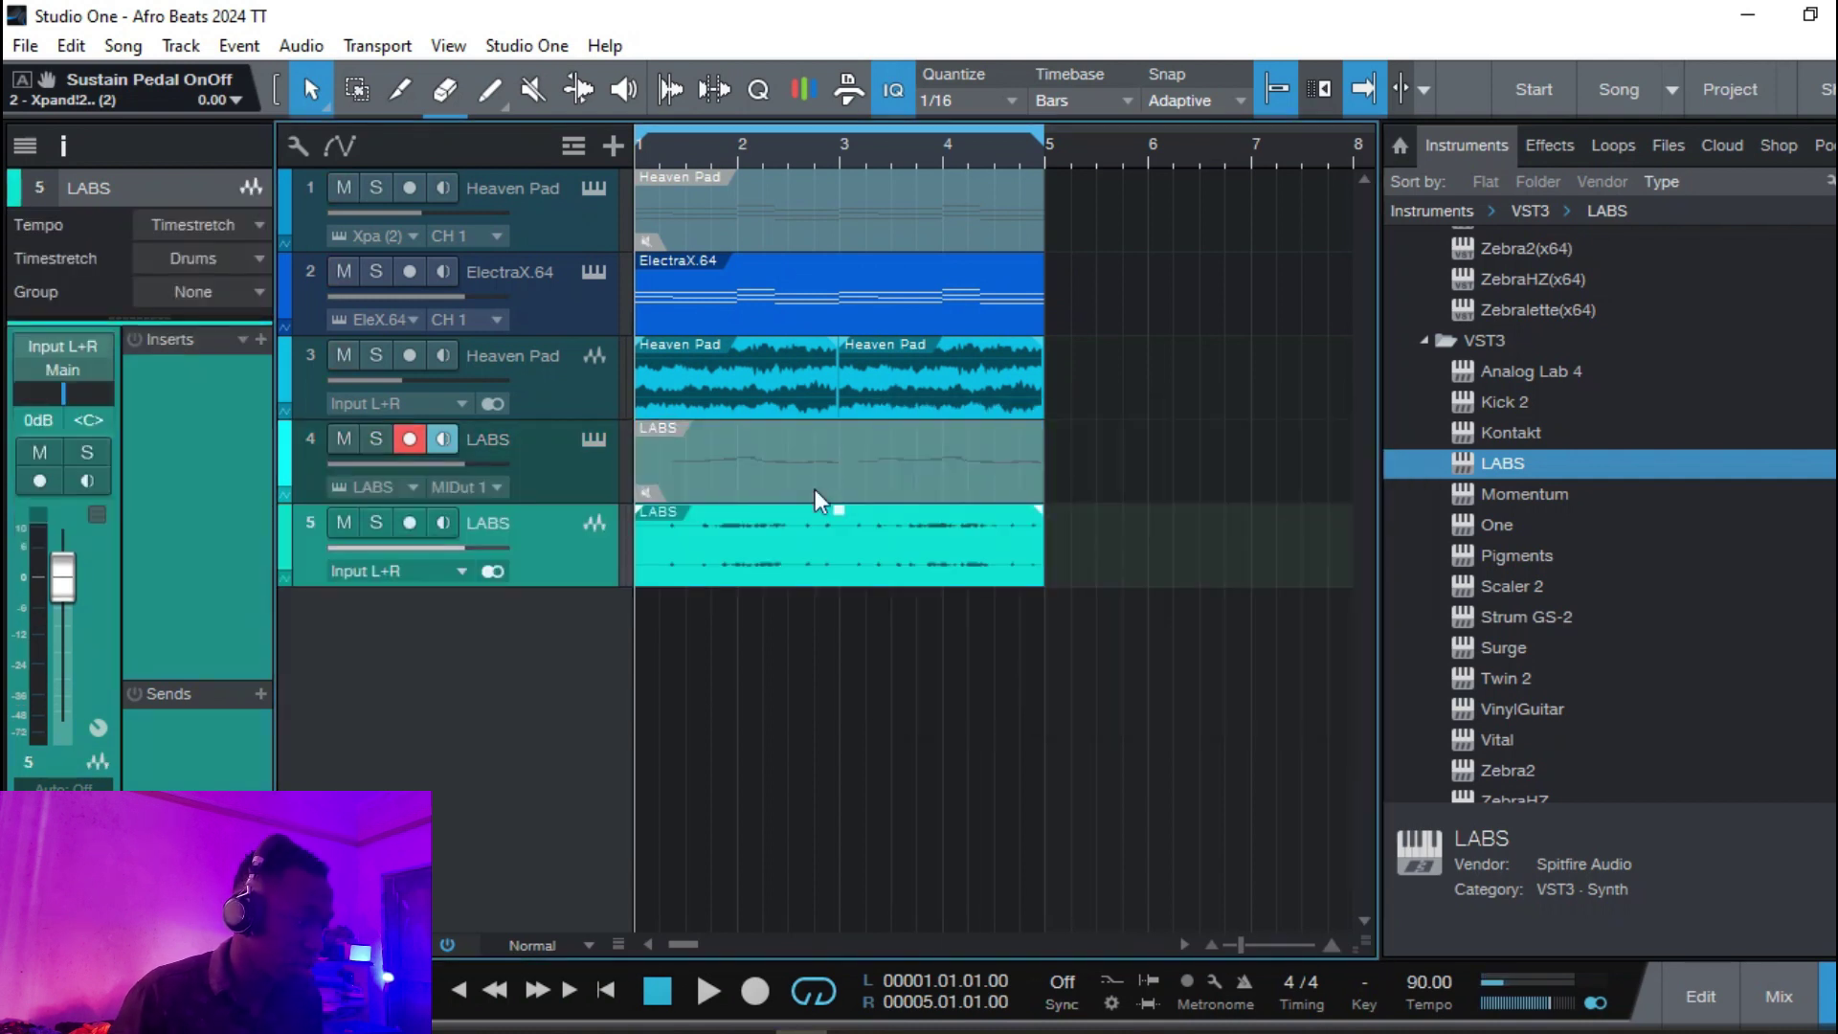
Insert PanMan on the bounced LABS audio track and switch it to the 2 BarWideSlow MIDI preset.
left_click(256, 342)
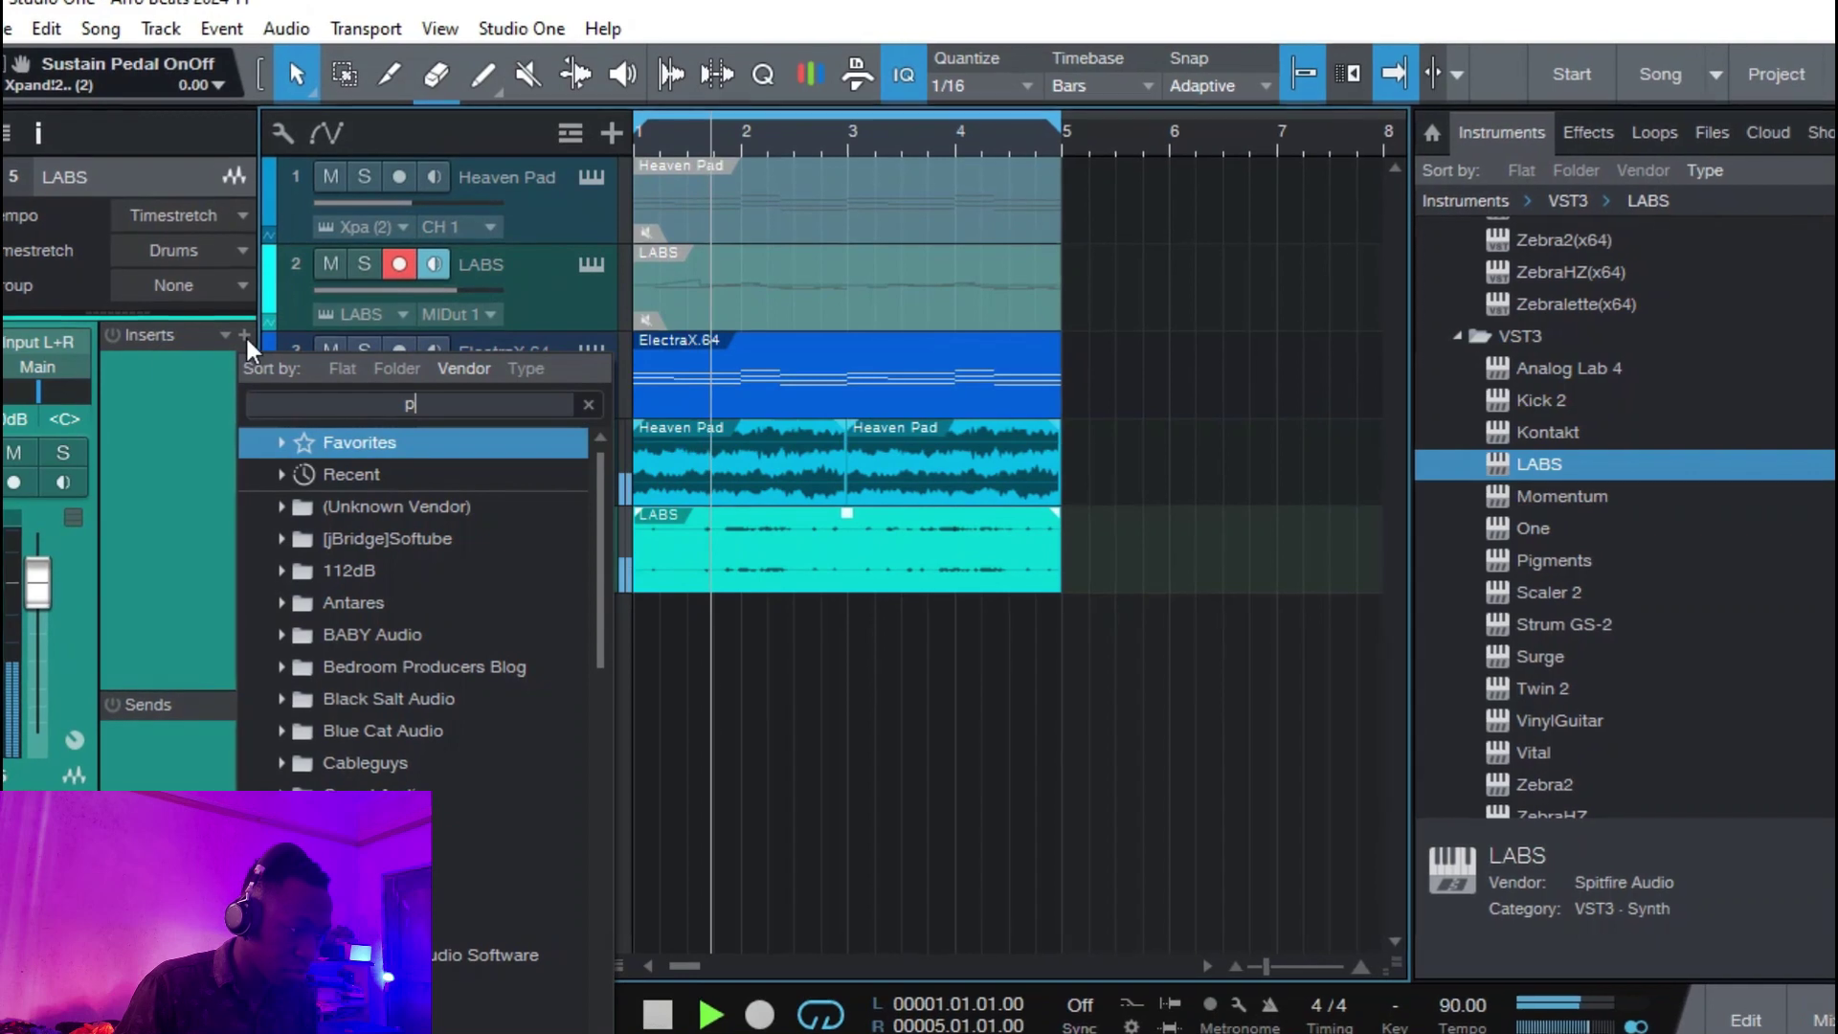
type("pan")
key("Down")
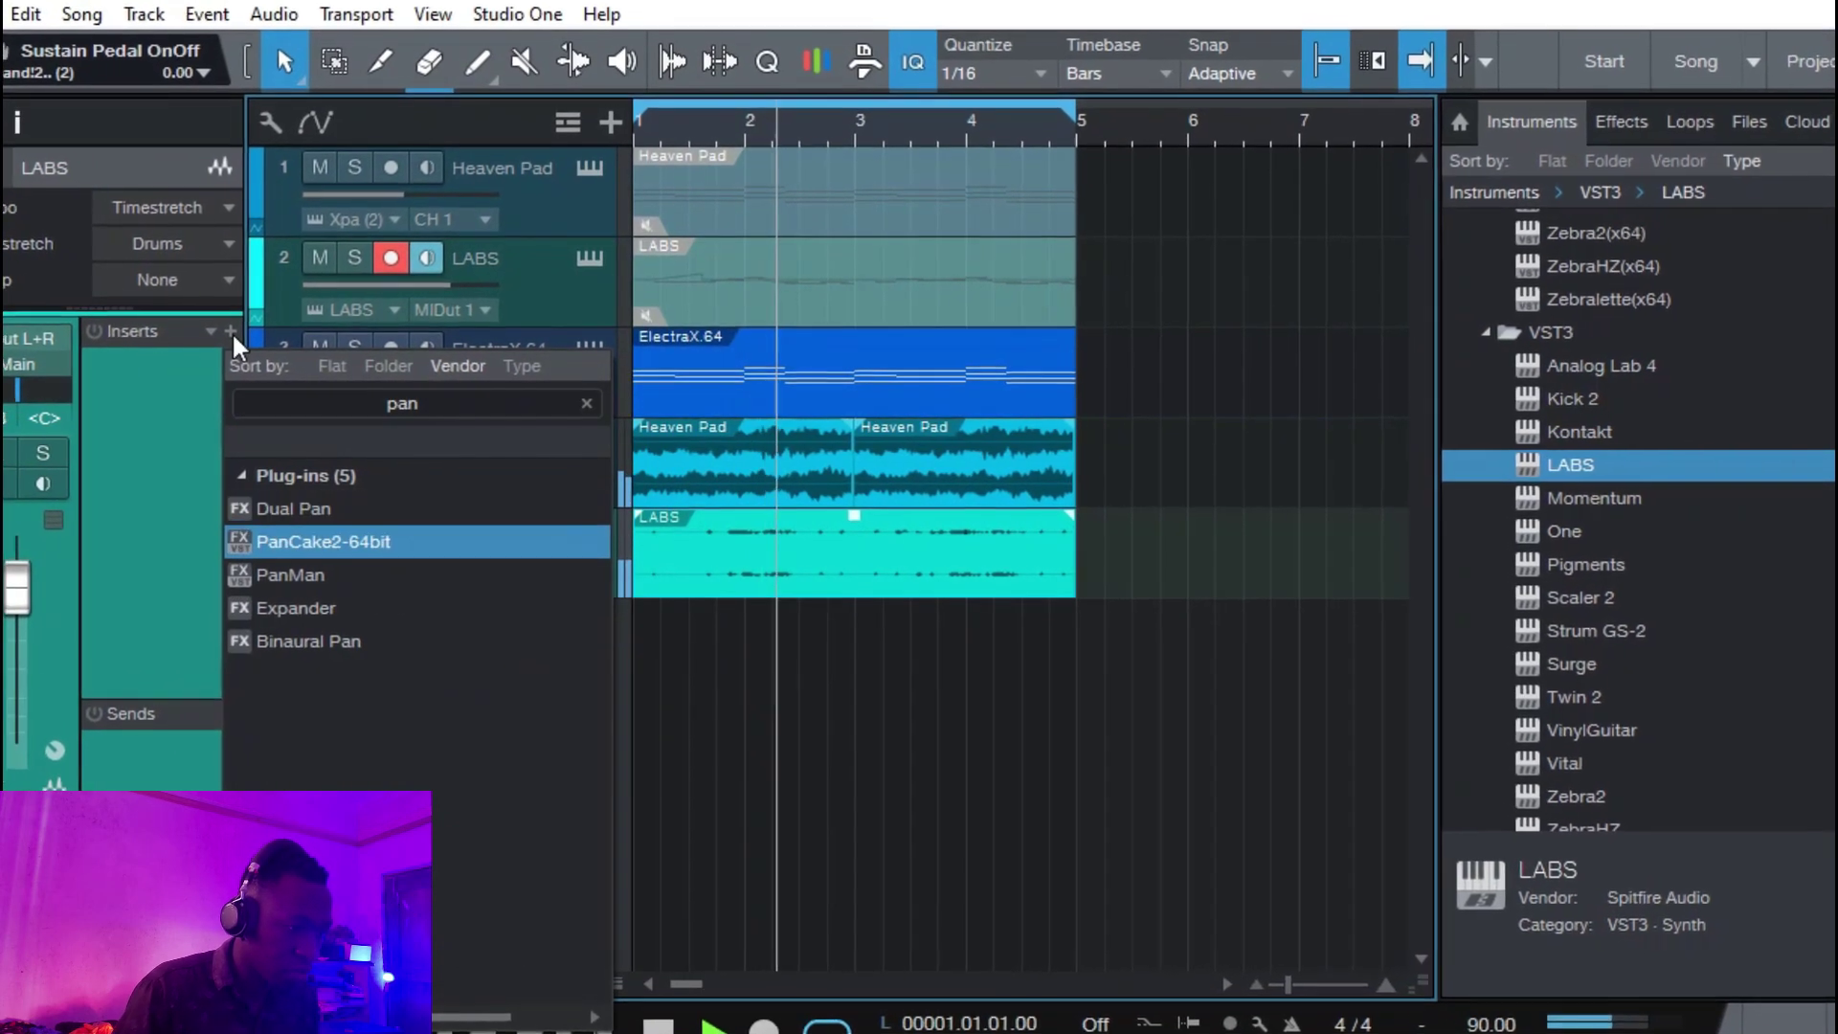
key("Down")
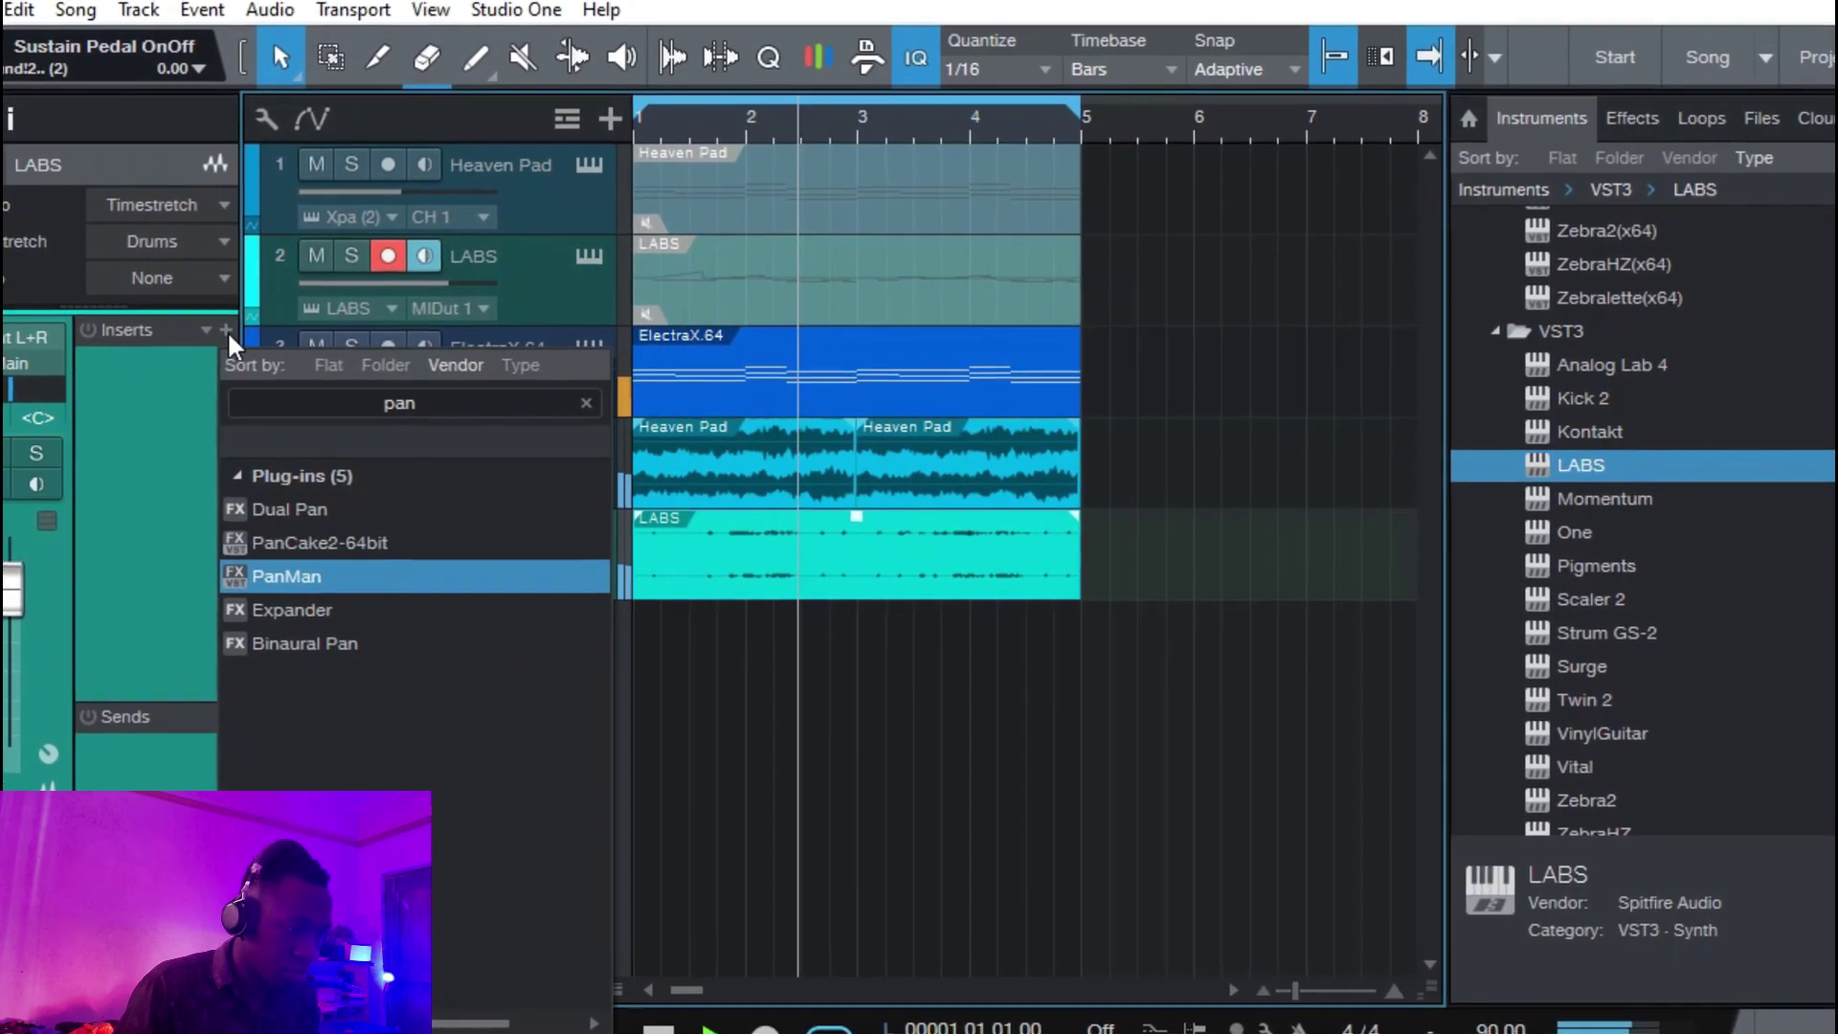
key("Return")
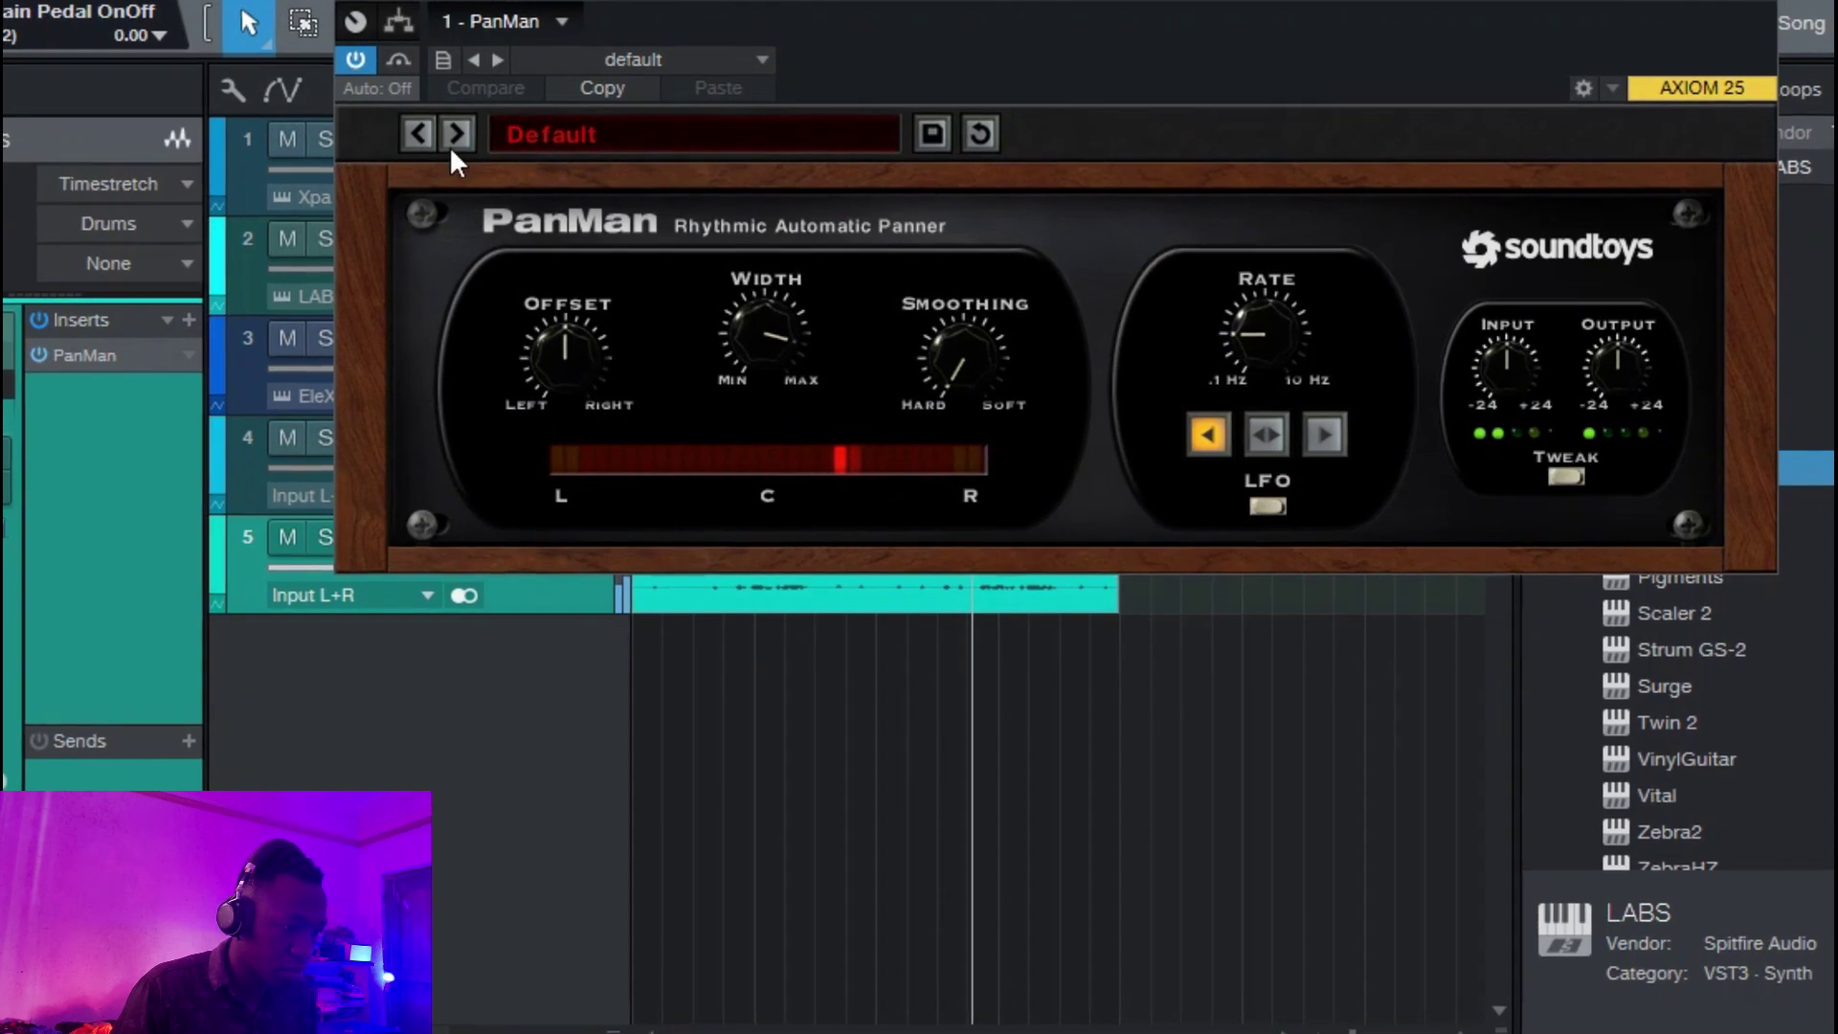
left_click(456, 134)
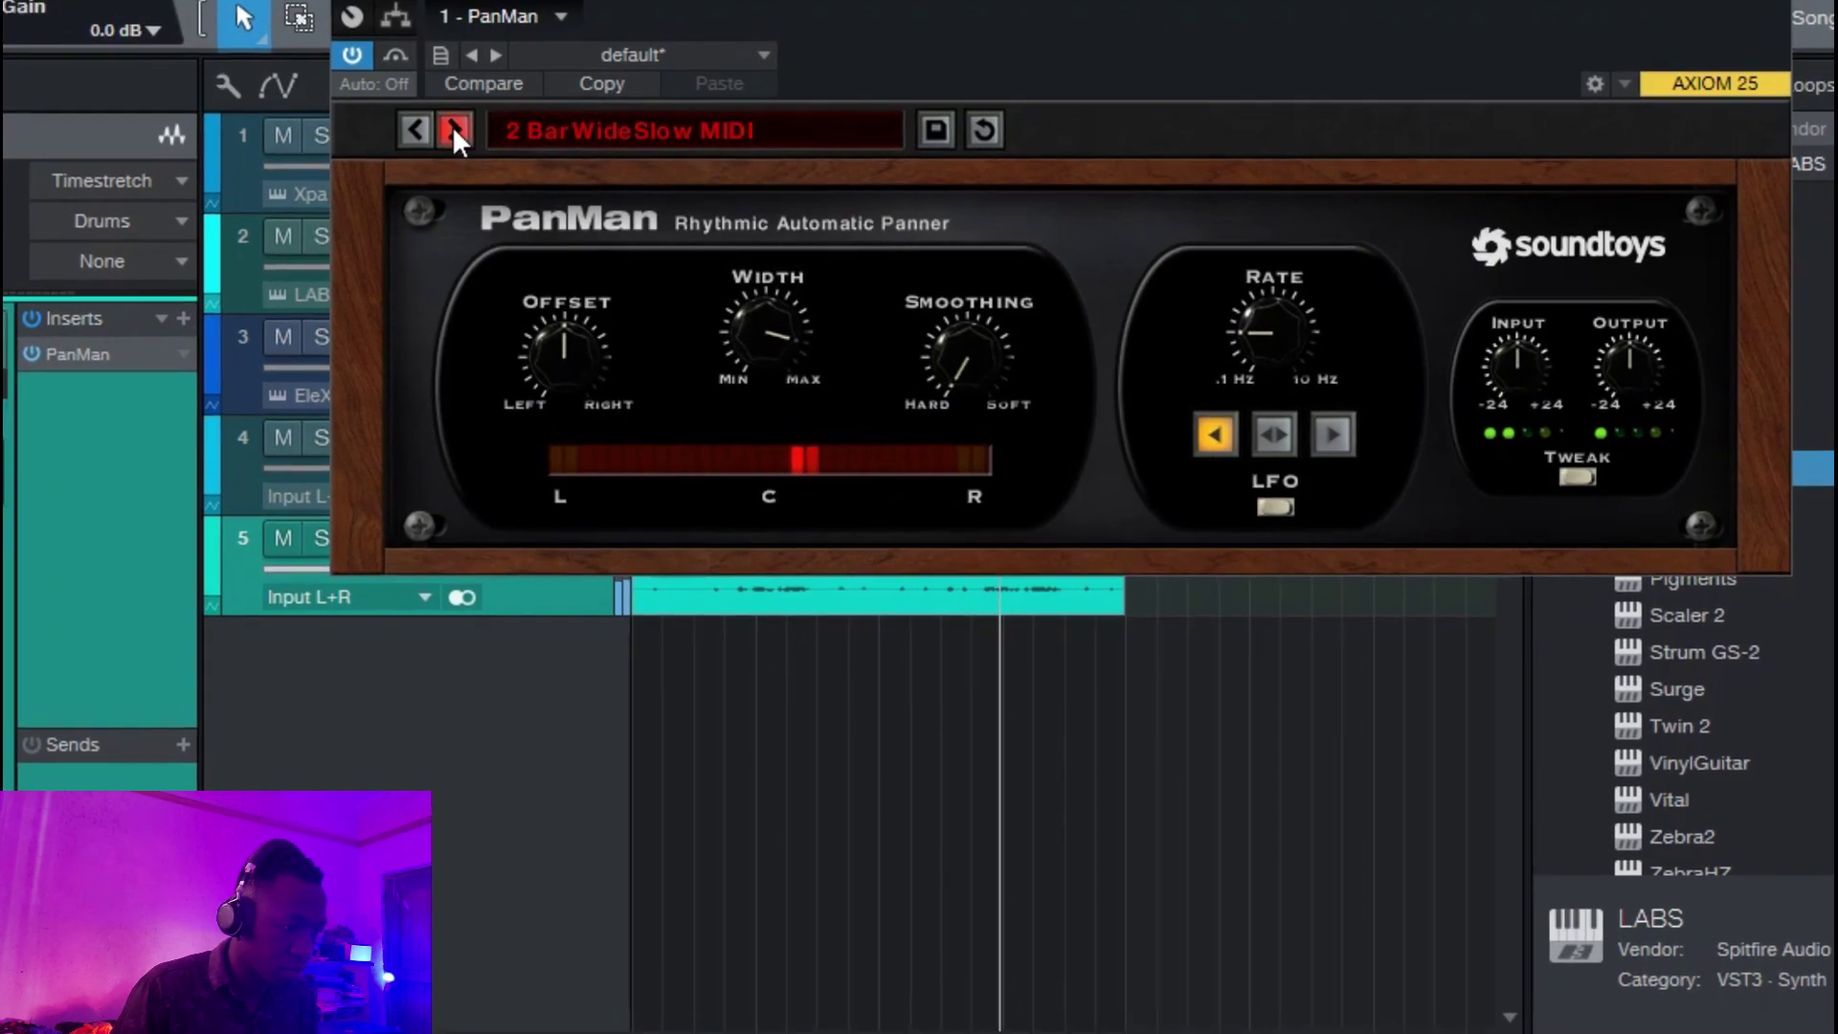
Switch PanMan on the bounced LABS audio track to the Faast Shimmer Pan preset and close it.
left_click(456, 134)
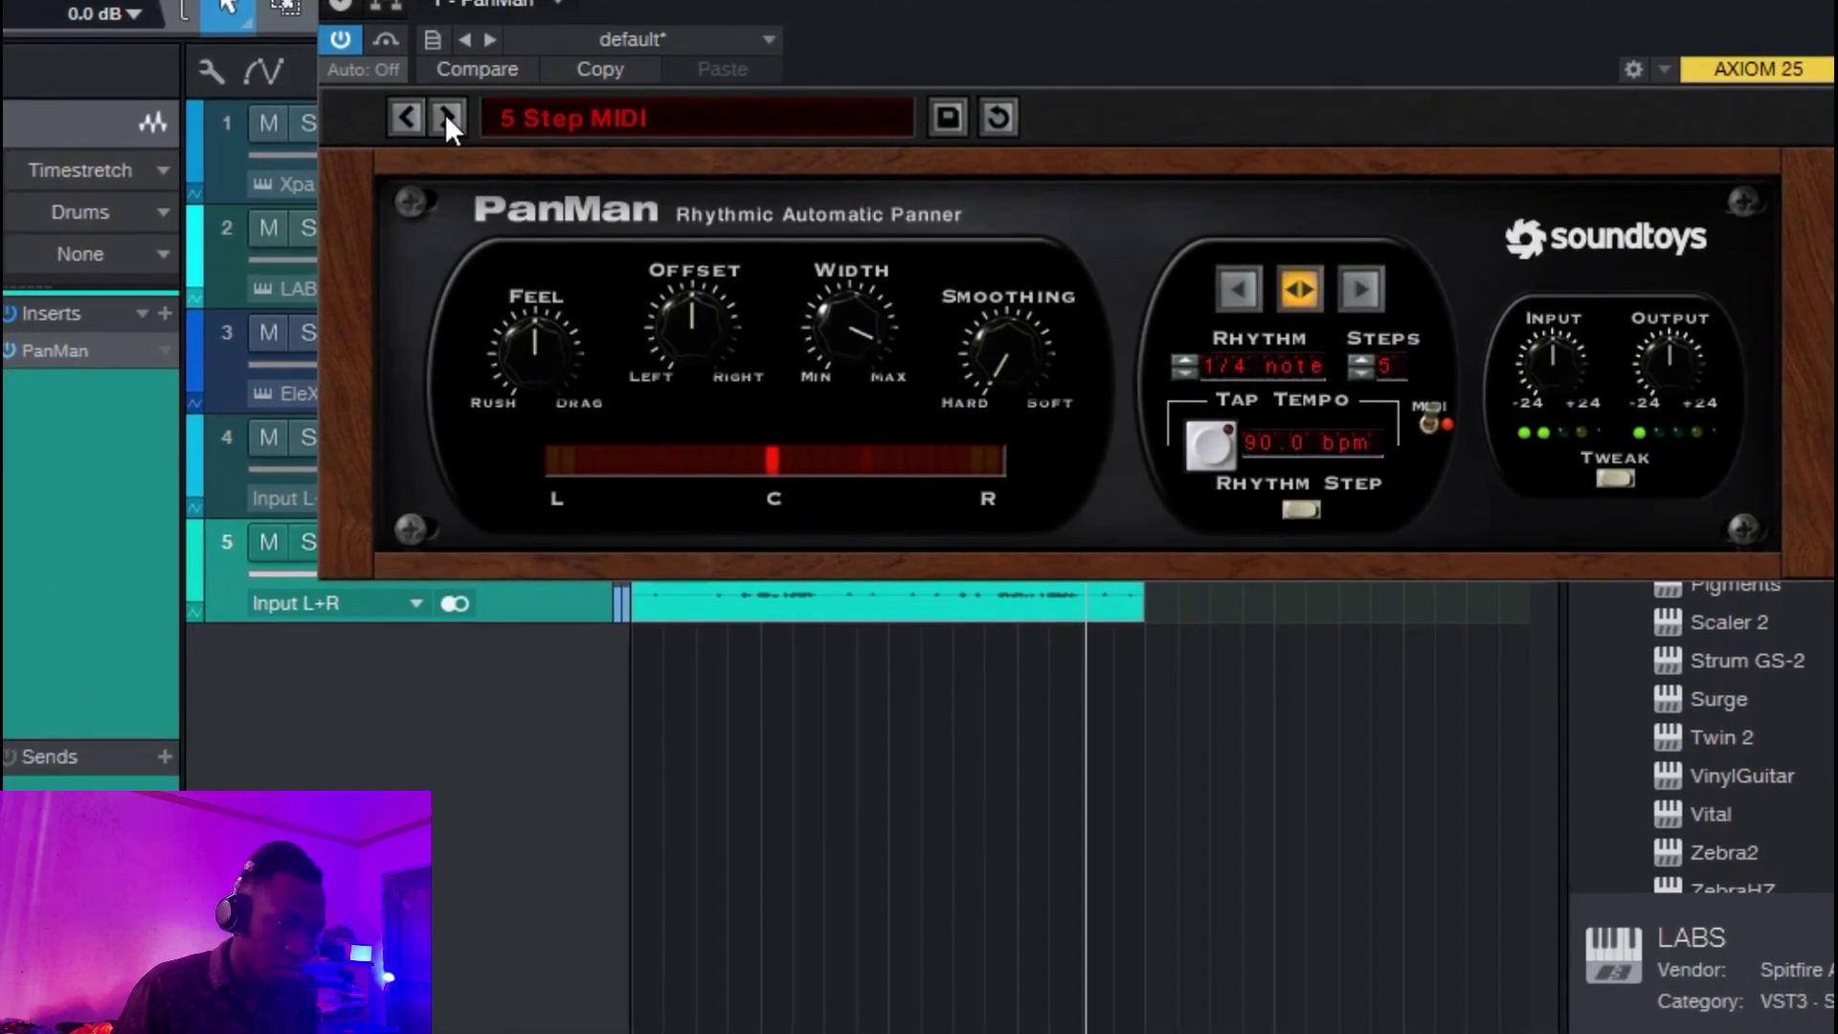
left_click(446, 116)
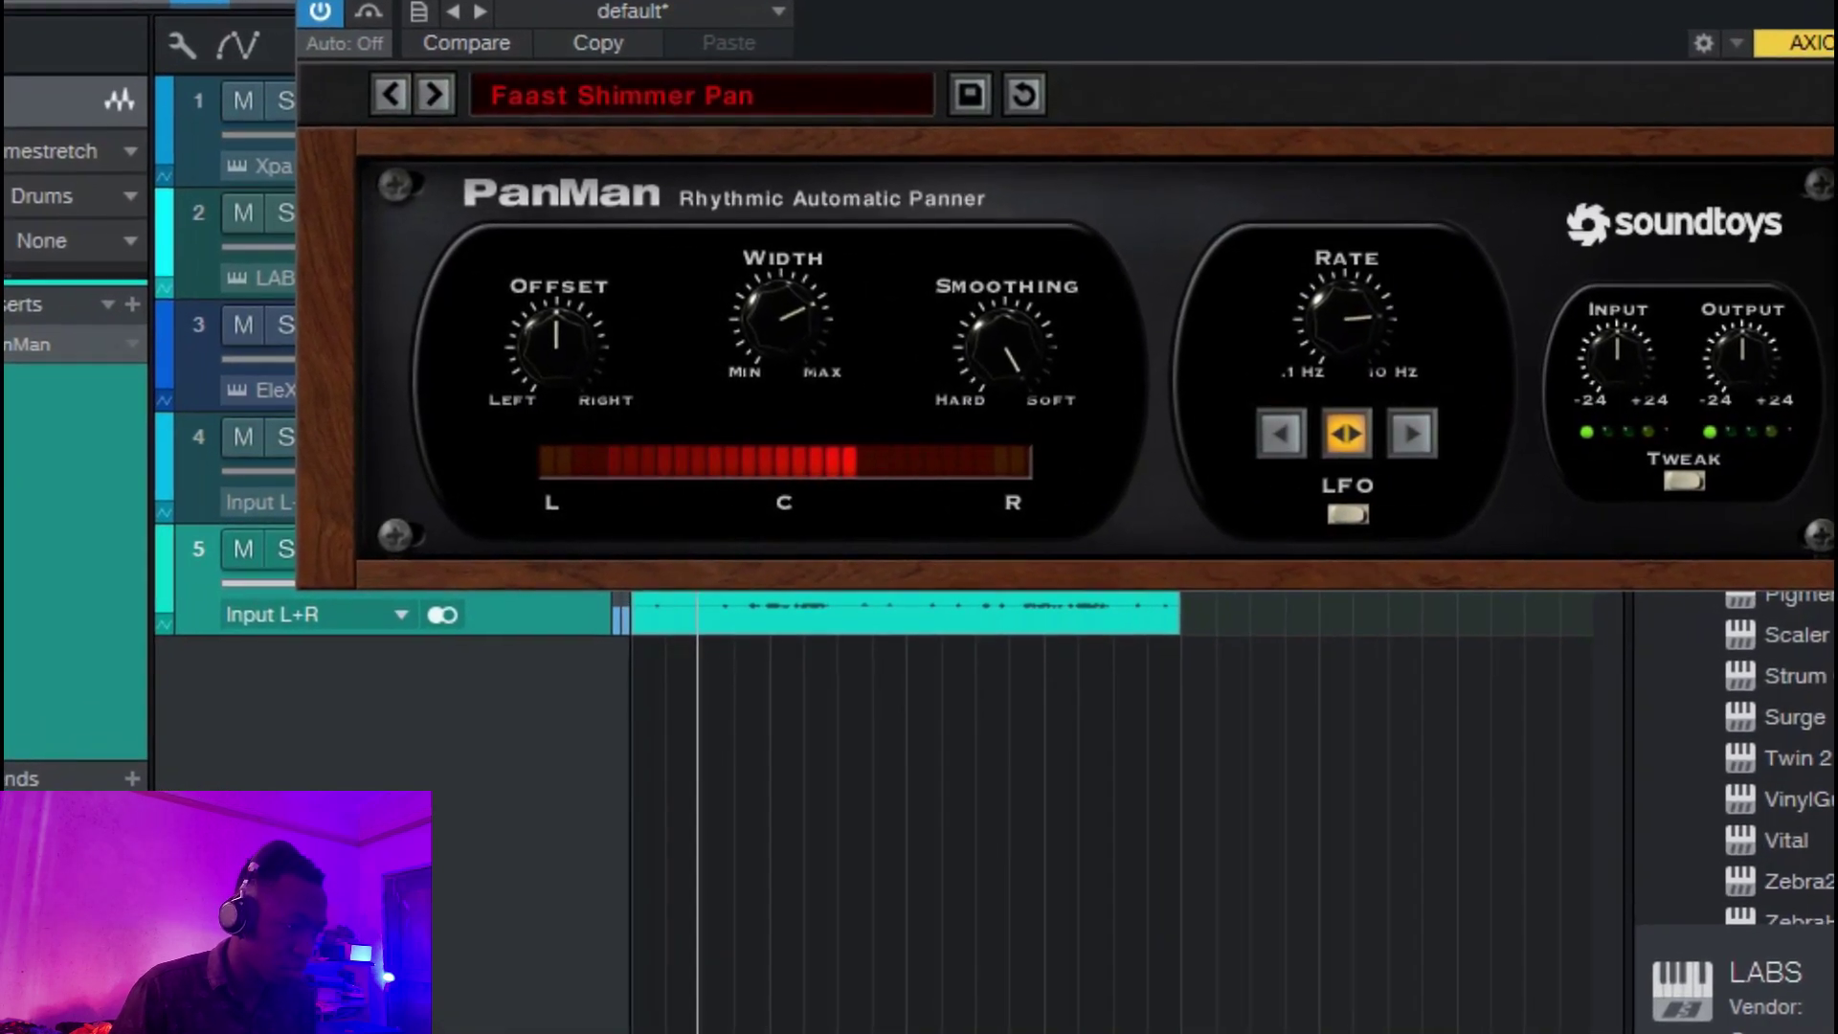
key("Escape")
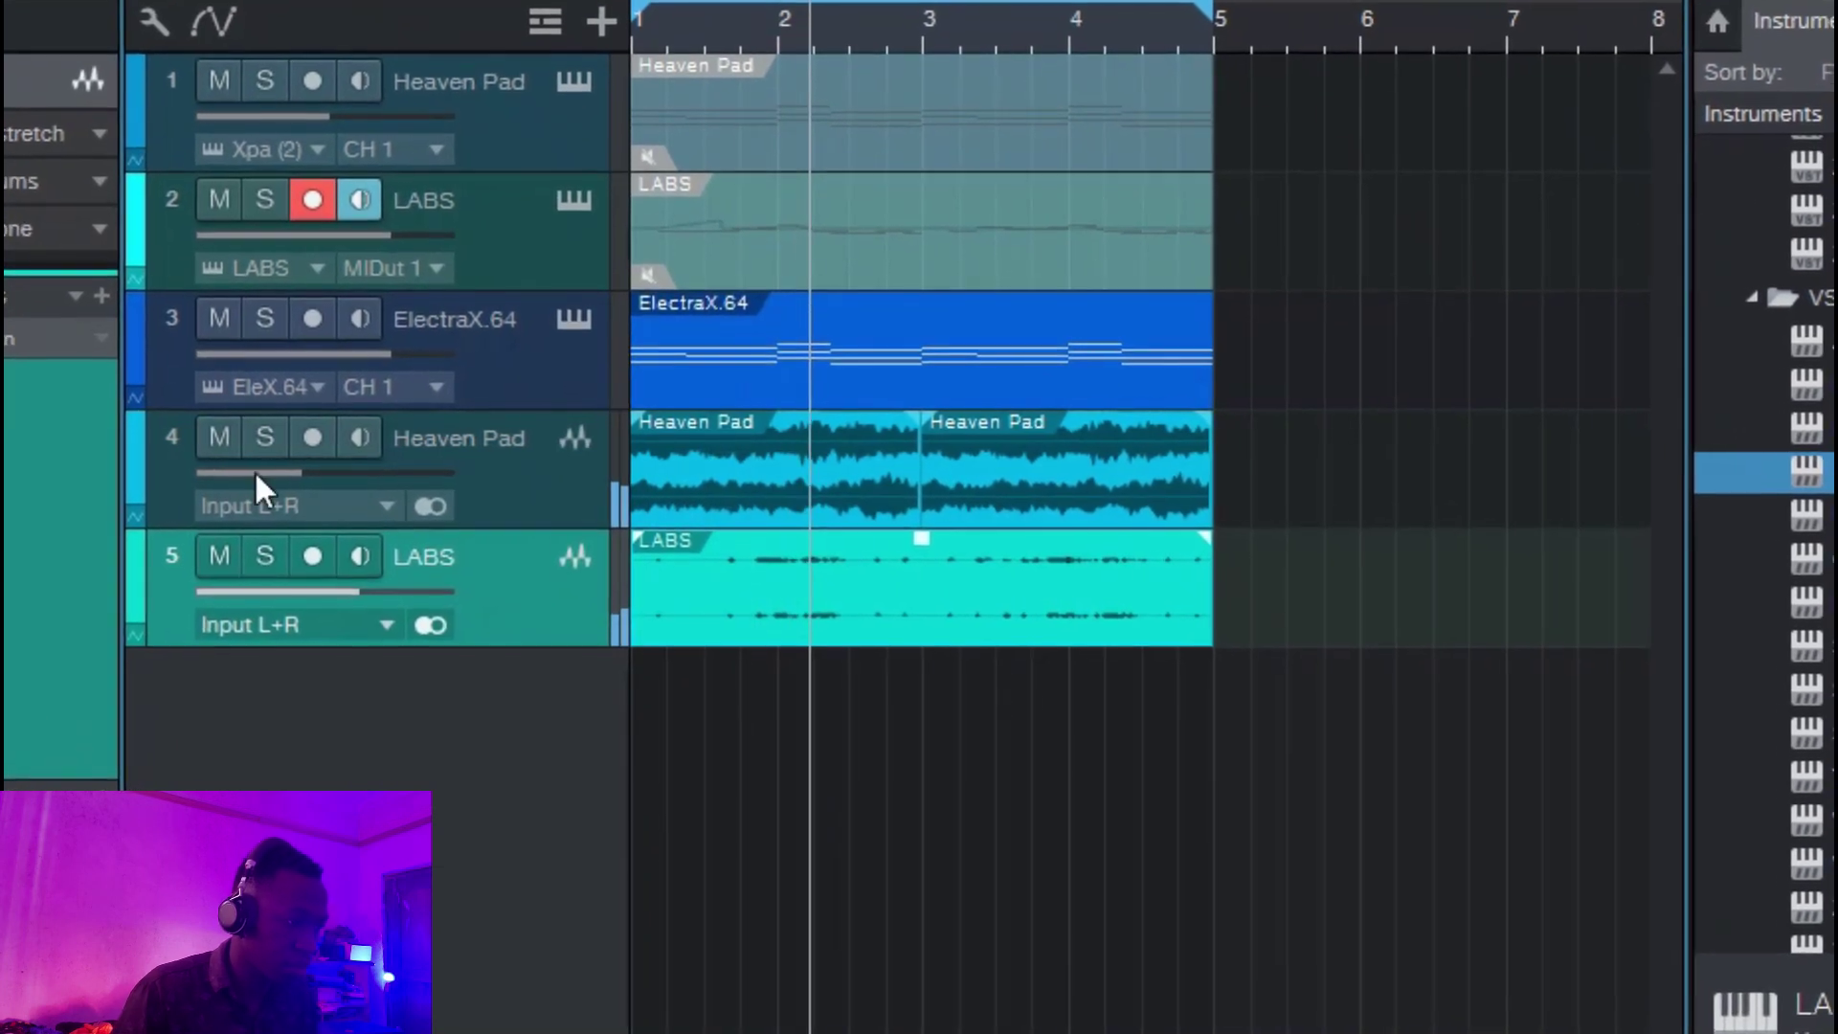
Load the Djembe mallet and Pizzicato one-shots from the Afro Villa Sample Pack onto new sampler tracks.
left_click(555, 354)
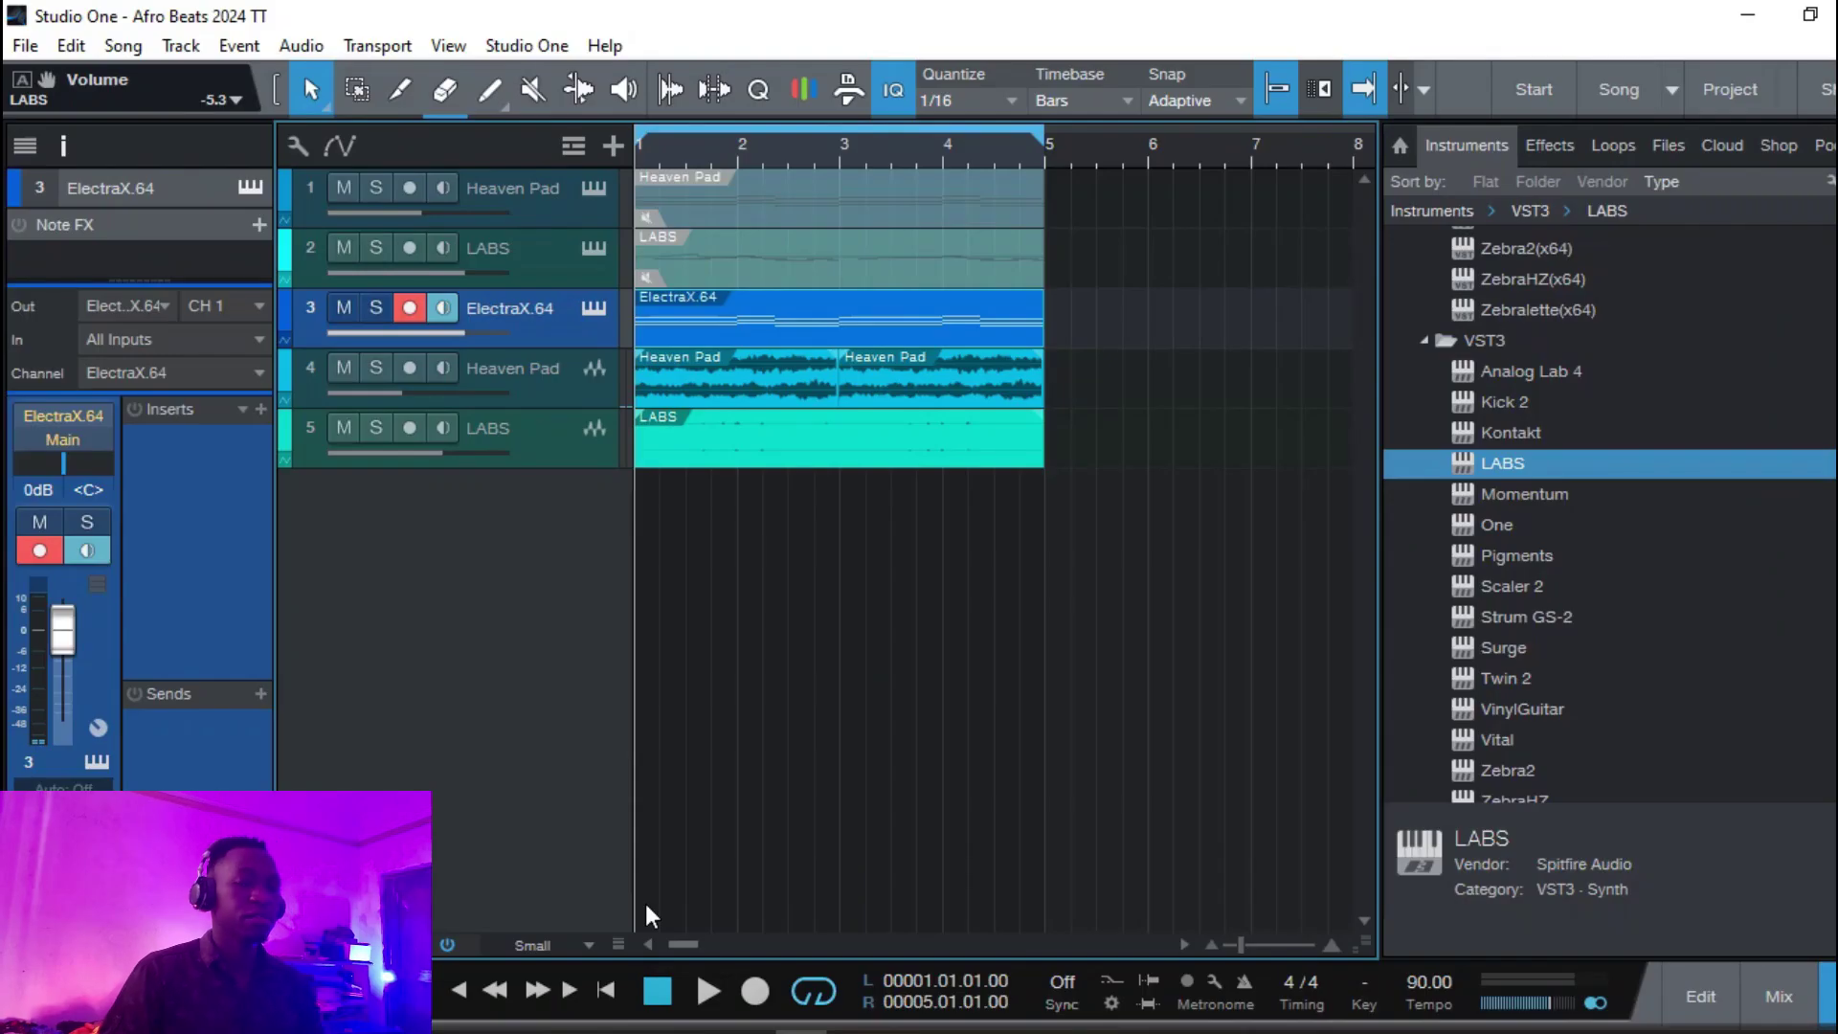
scroll(1659, 355, "up", 1)
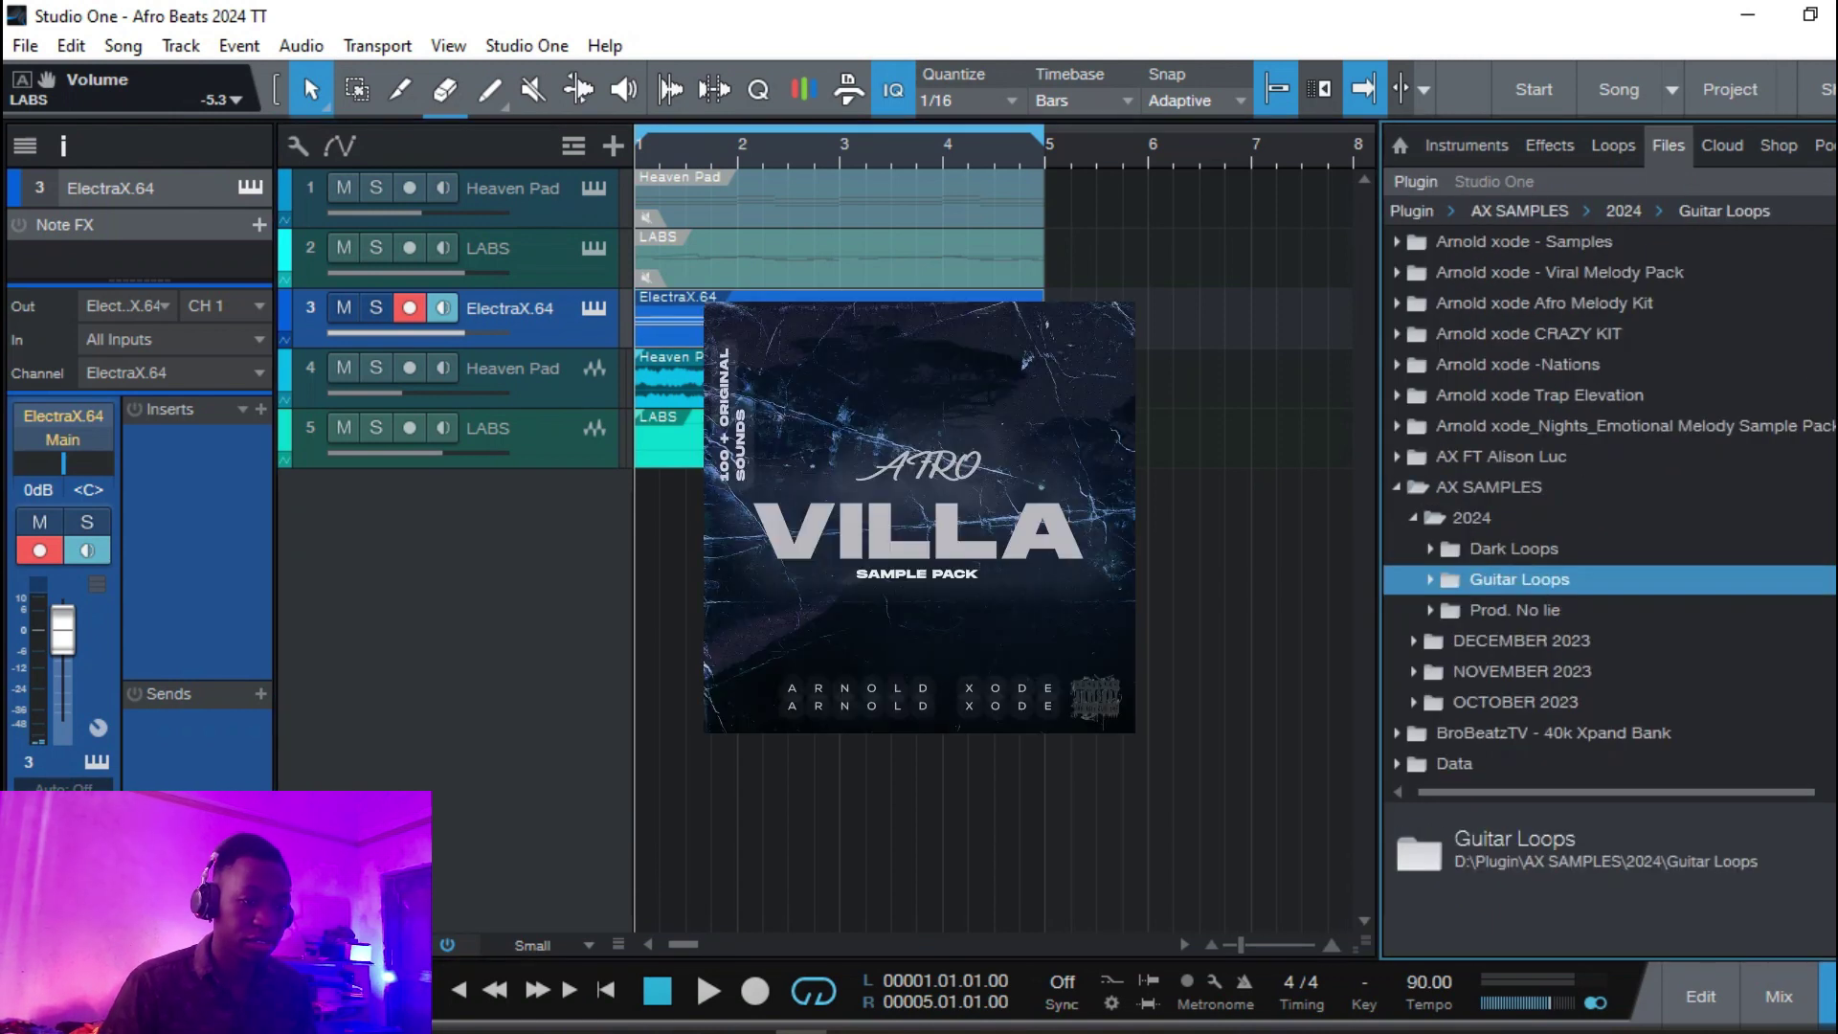
scroll(1608, 498, "up", 3)
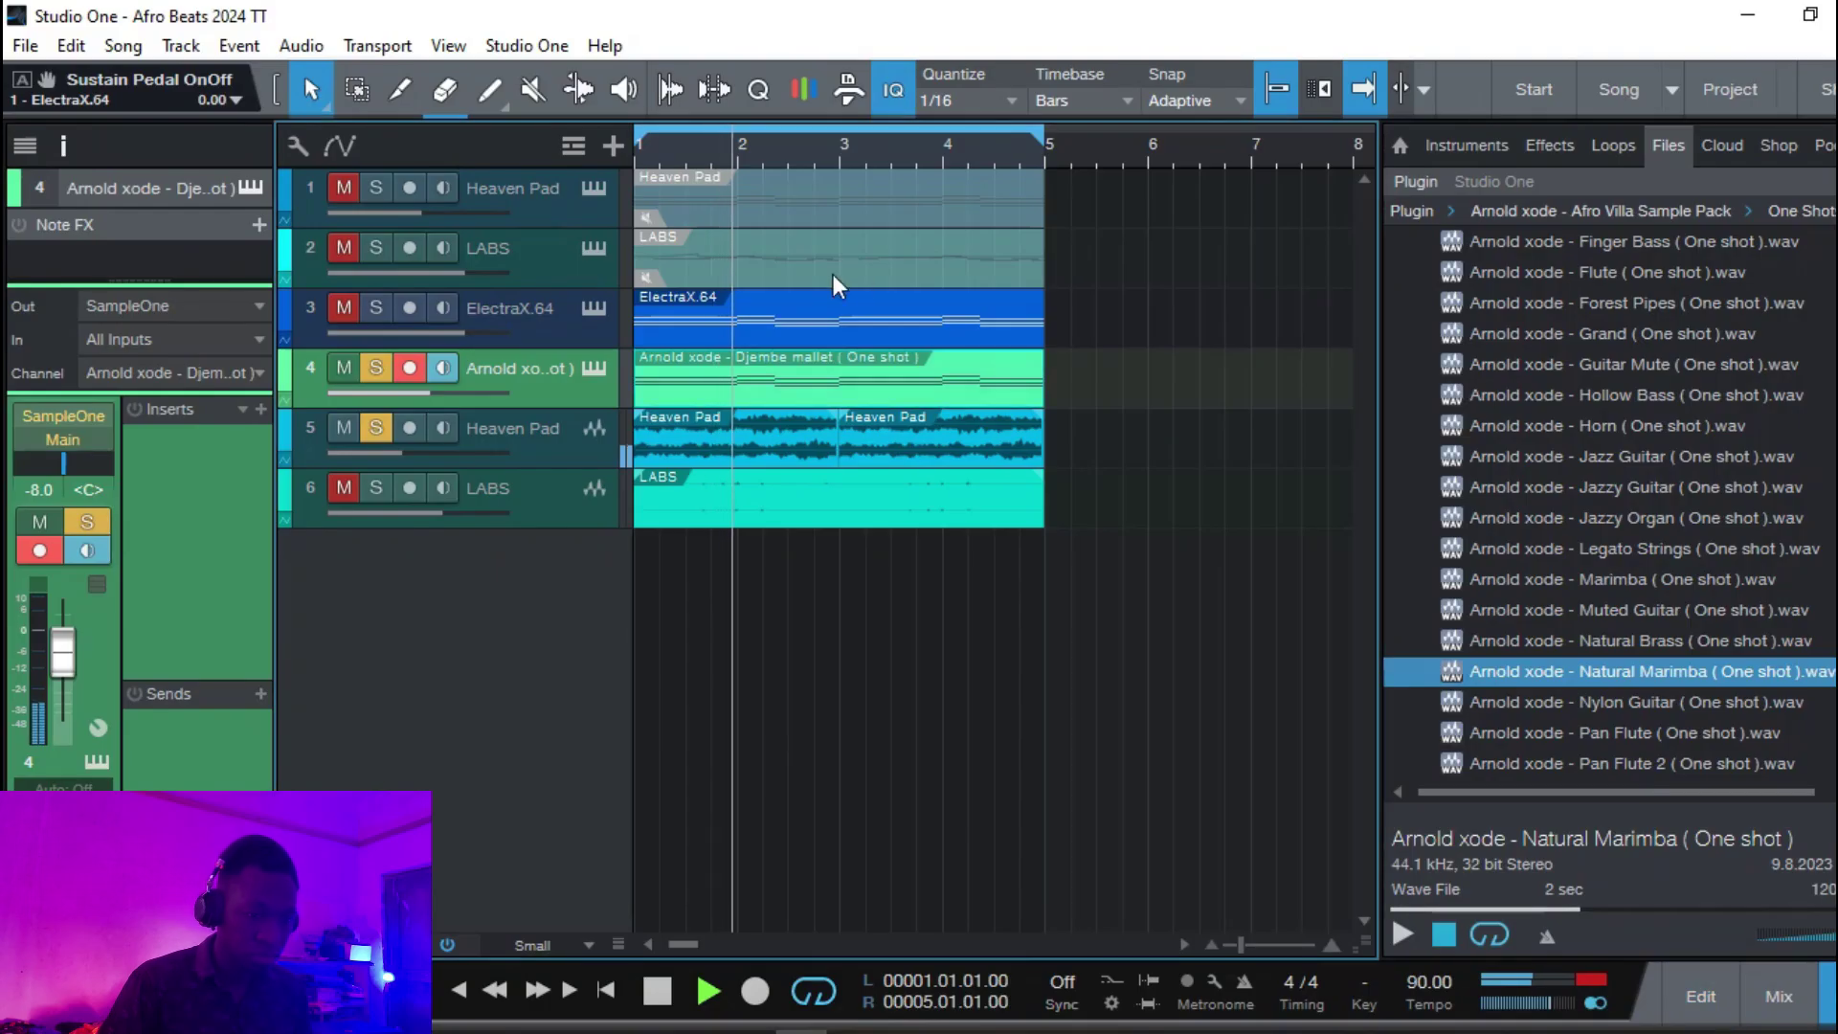
scroll(1685, 670, "down", 1)
key("space")
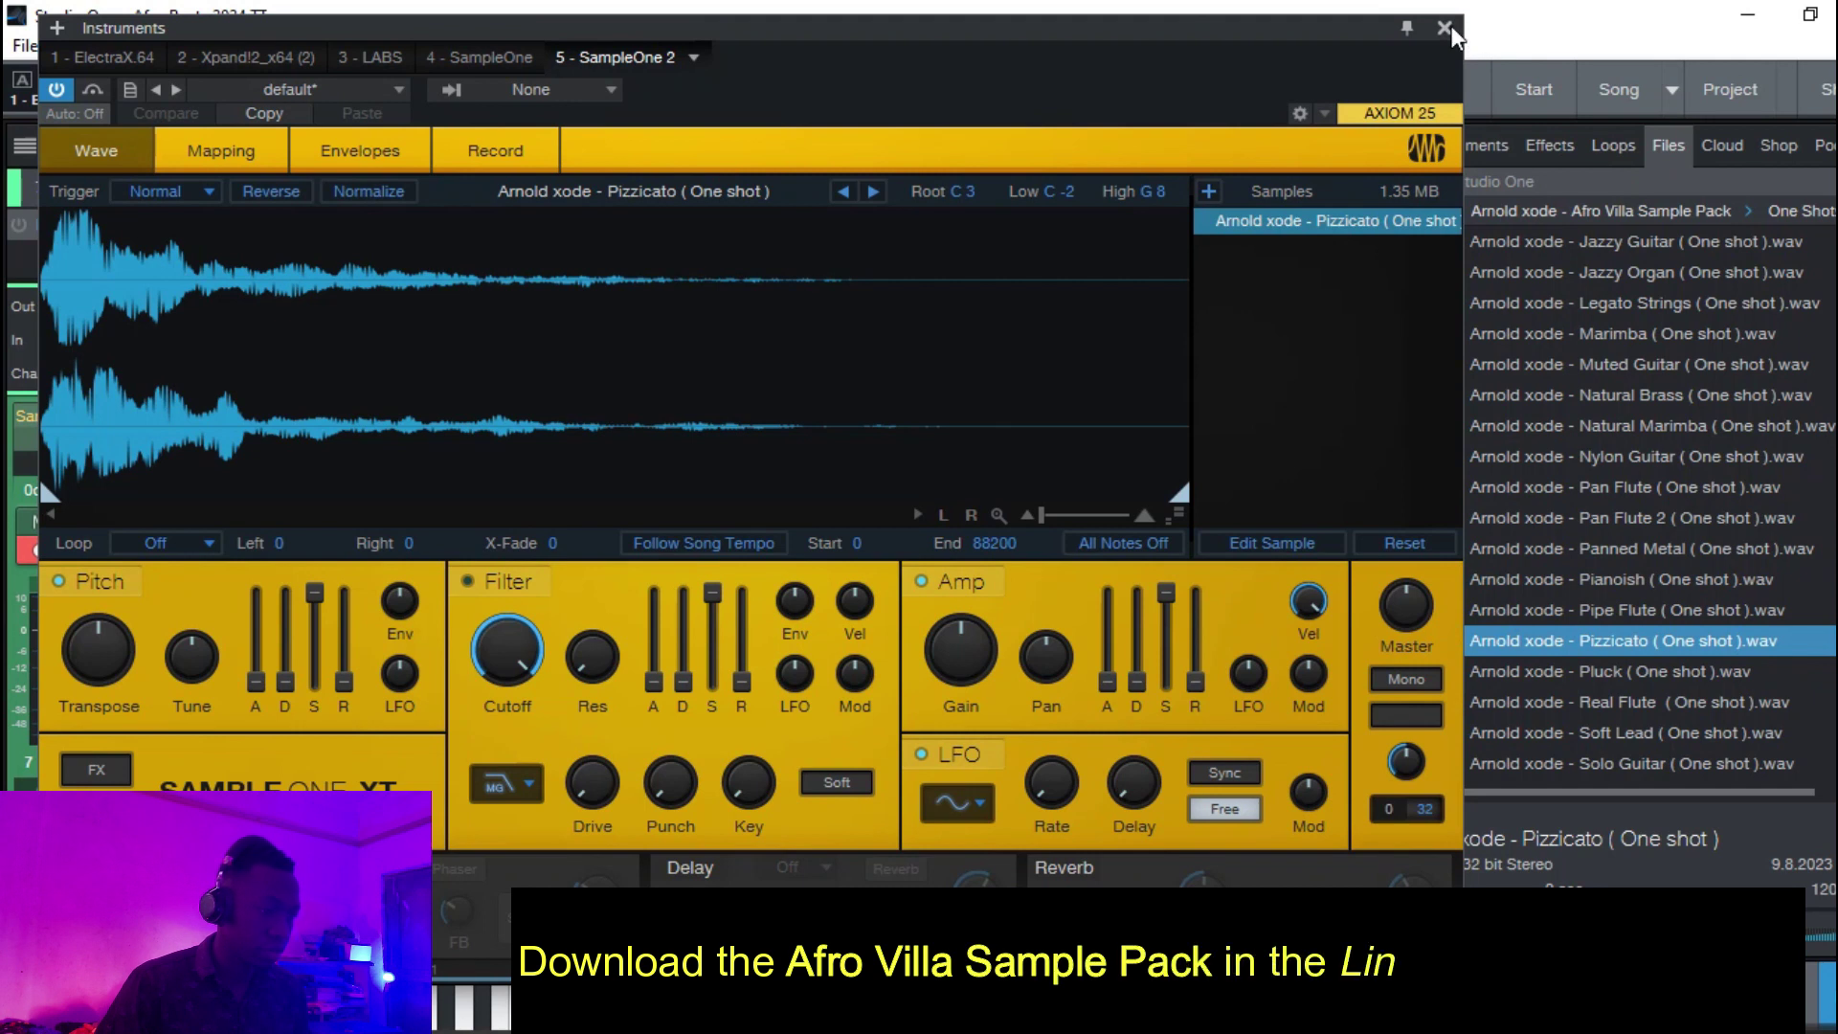
Copy the Djembe mallet chord part onto the soloed Pizzicato track and play it back.
left_click(1446, 29)
left_click(367, 546)
left_click_drag(790, 380, 722, 559)
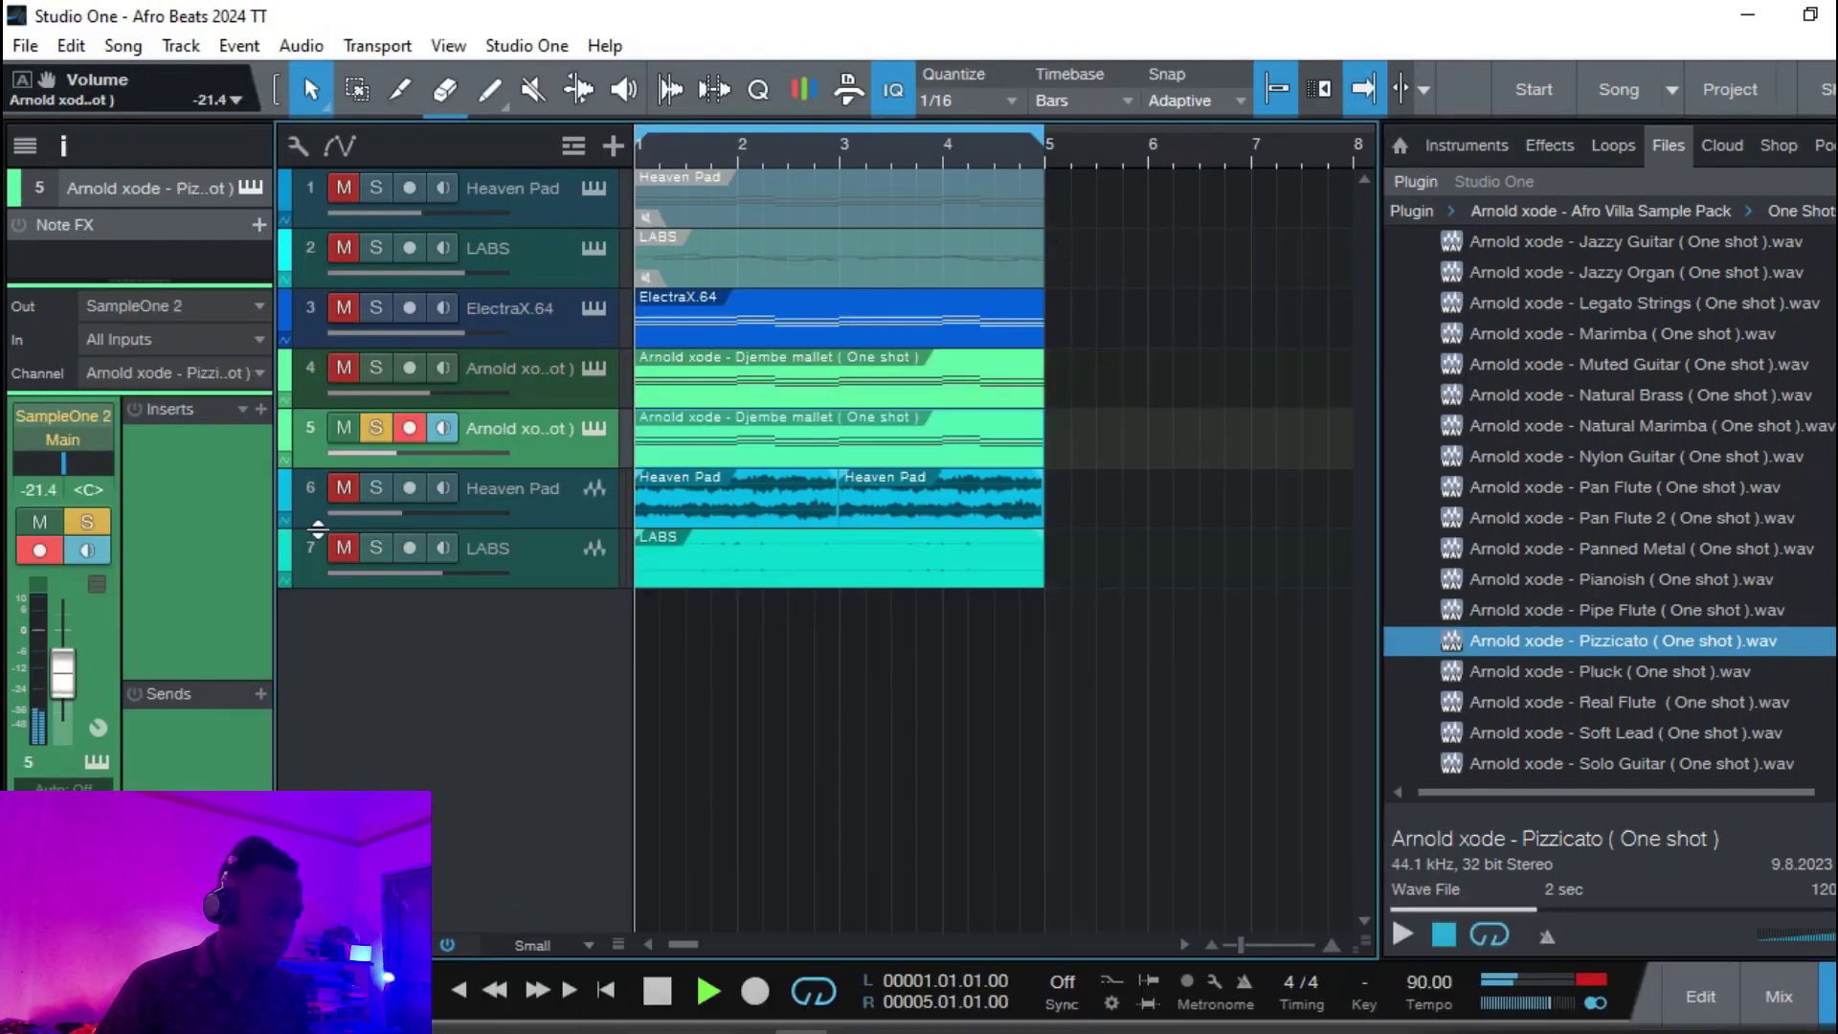
key("space")
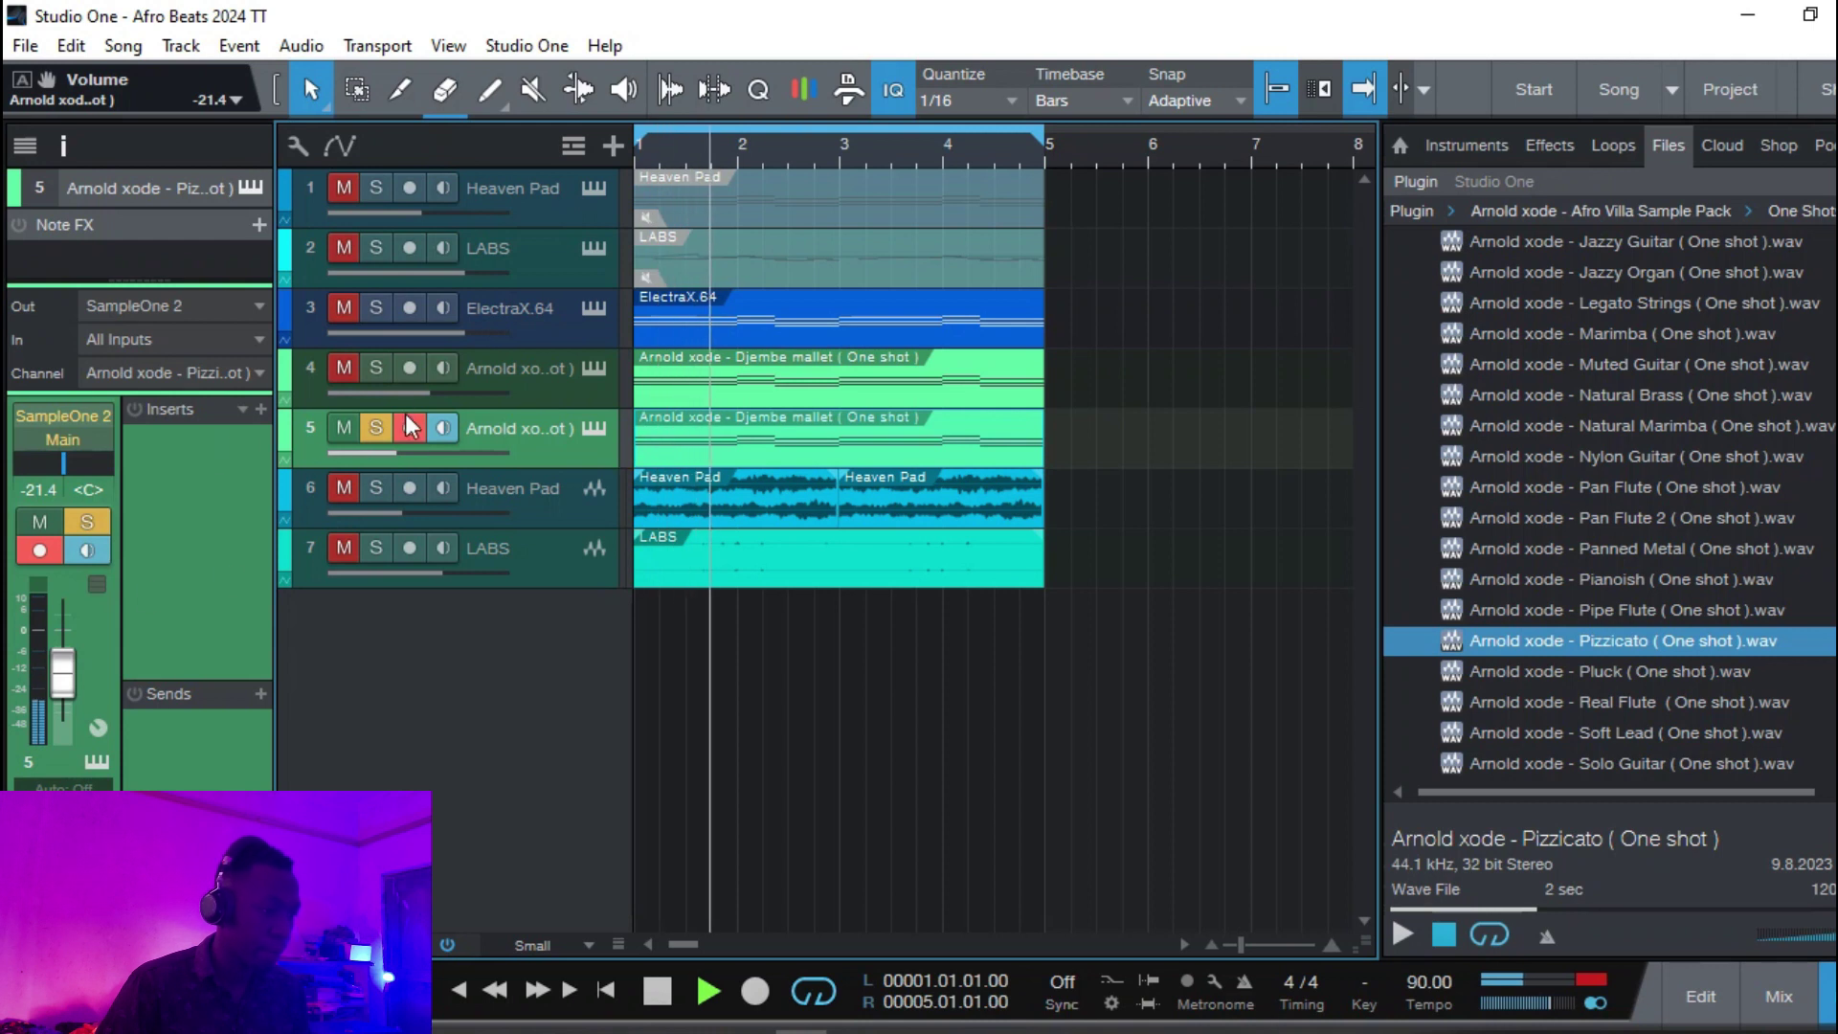
Solo the Heaven Pad and LABS audio tracks along with the Pizzicato track and restart playback.
left_click(377, 485)
left_click(375, 547)
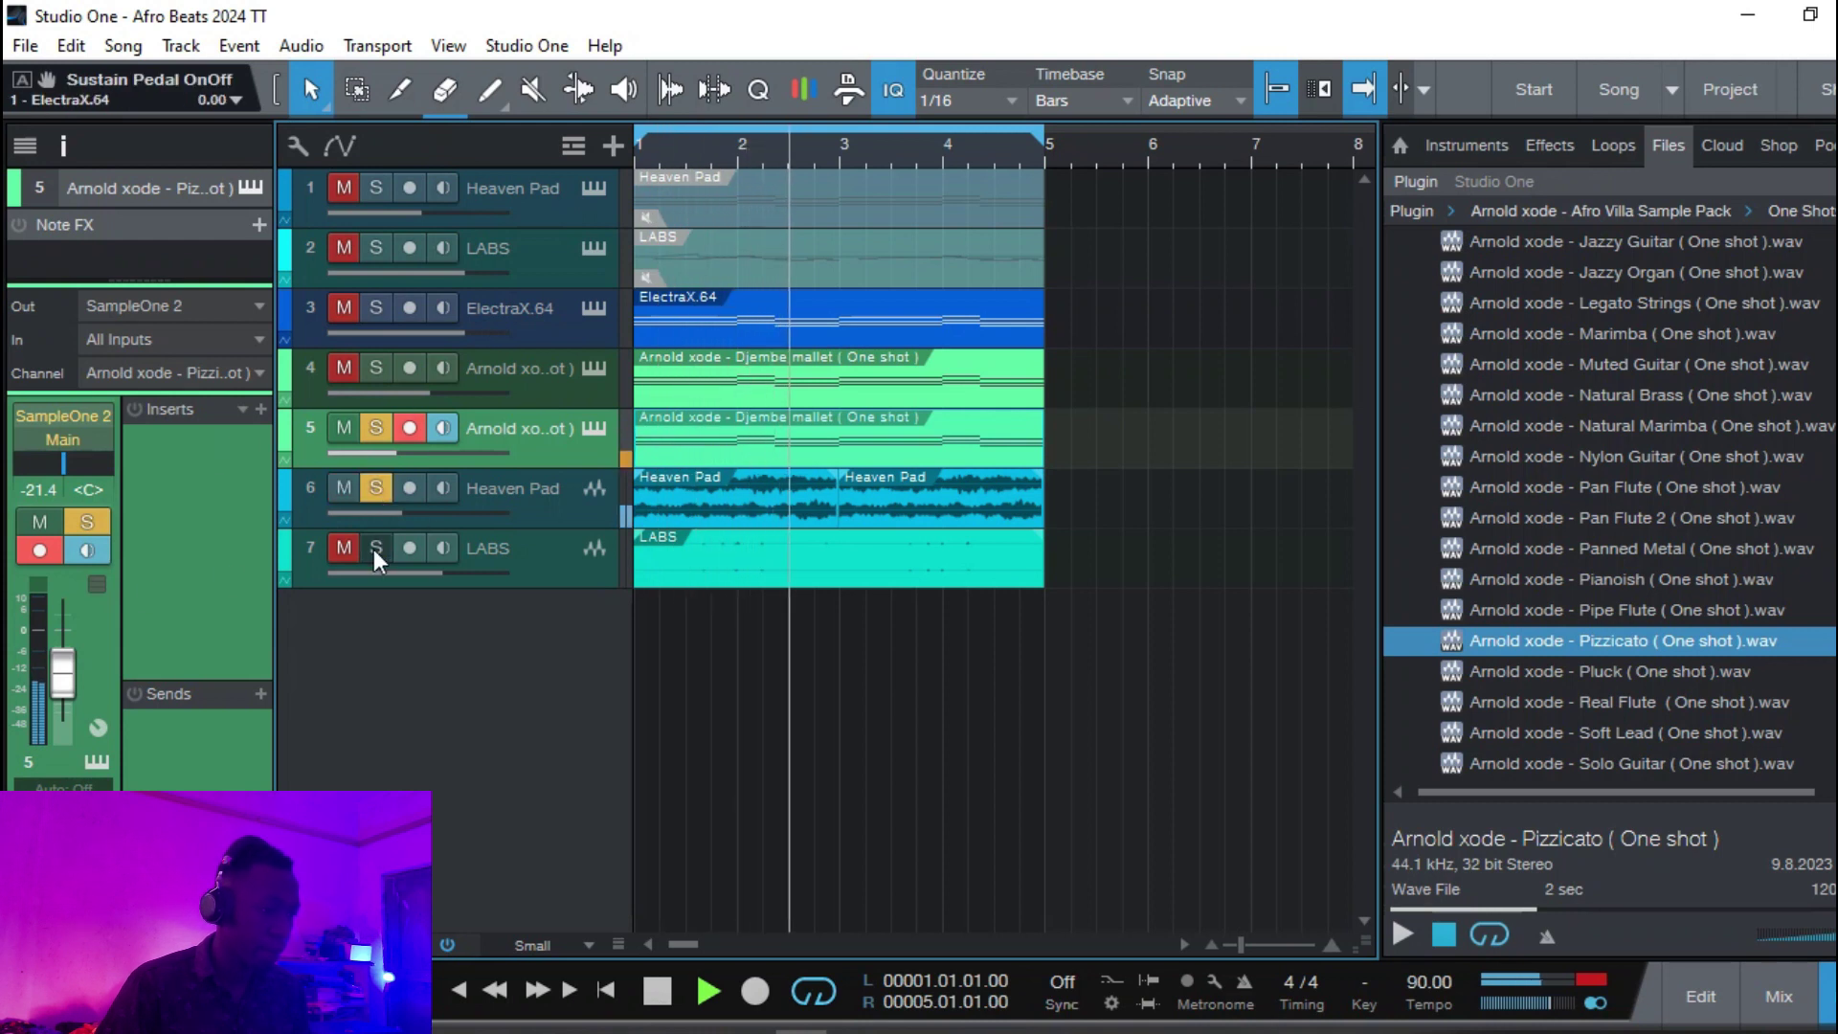
key("space")
key("space")
Open the Djembe mallet part for editing and shorten its first F#m chord.
left_click(548, 383)
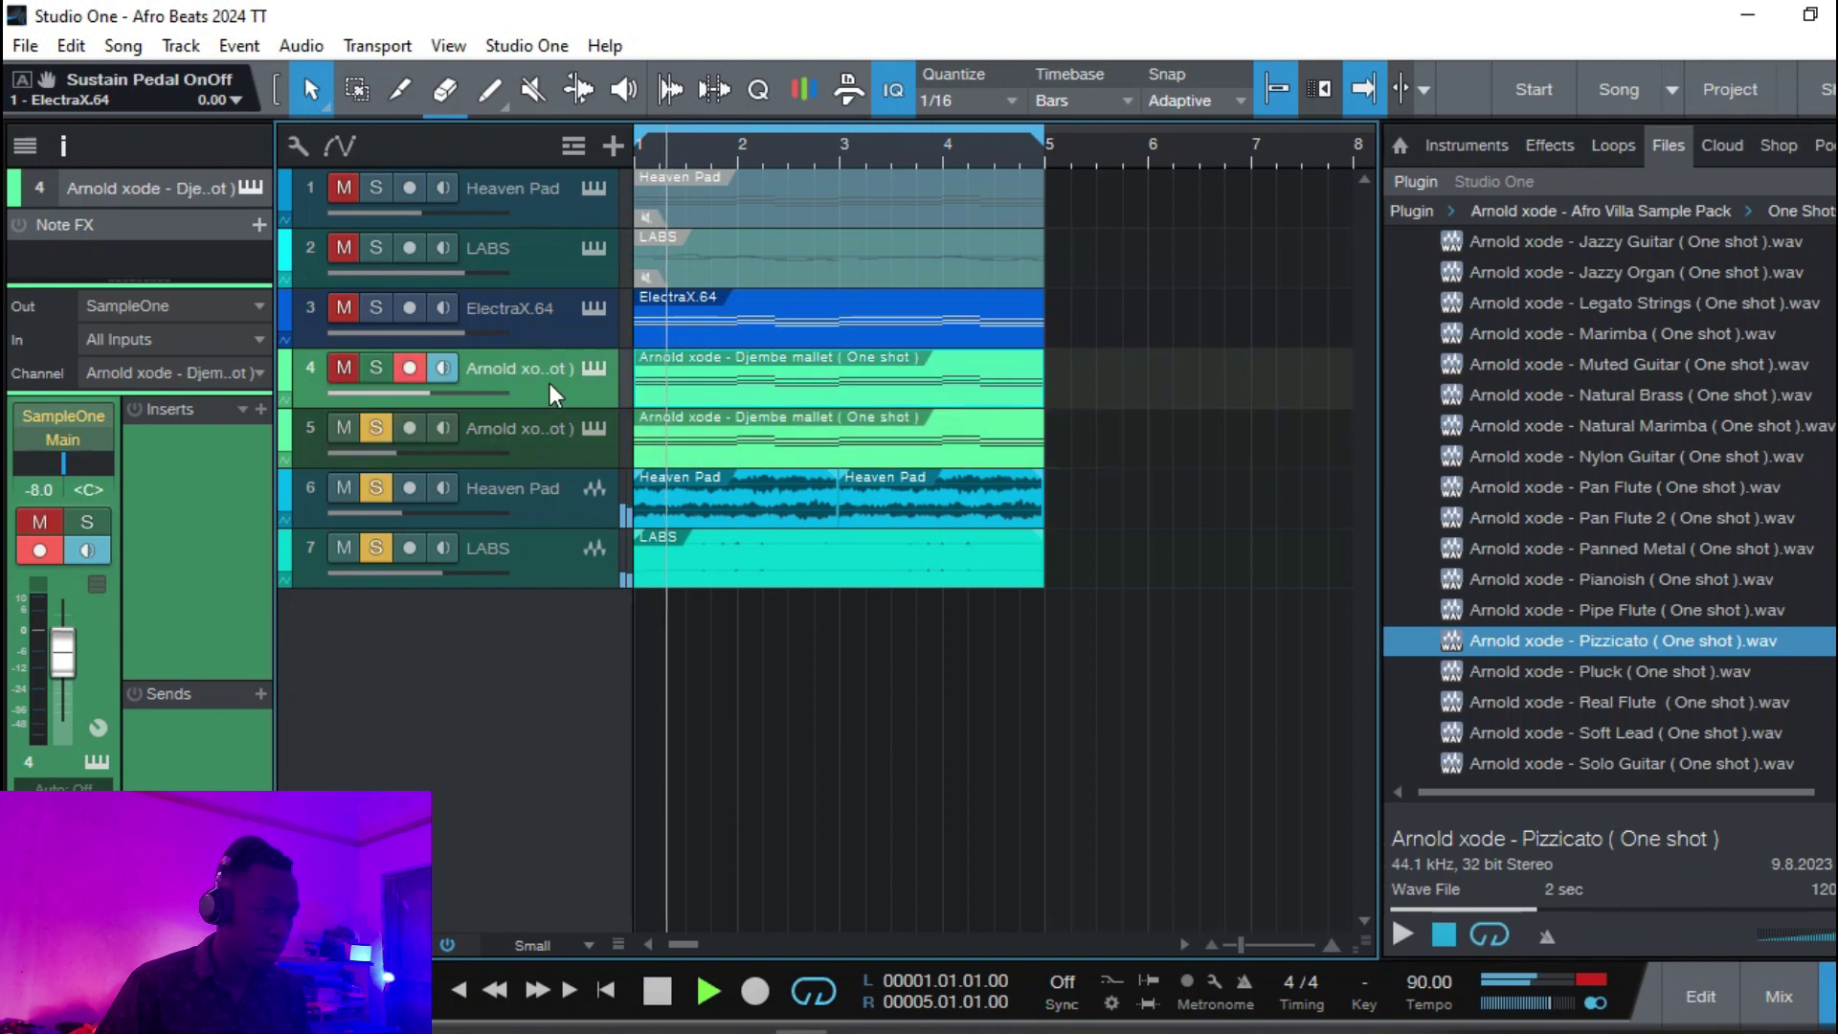
double_click(709, 379)
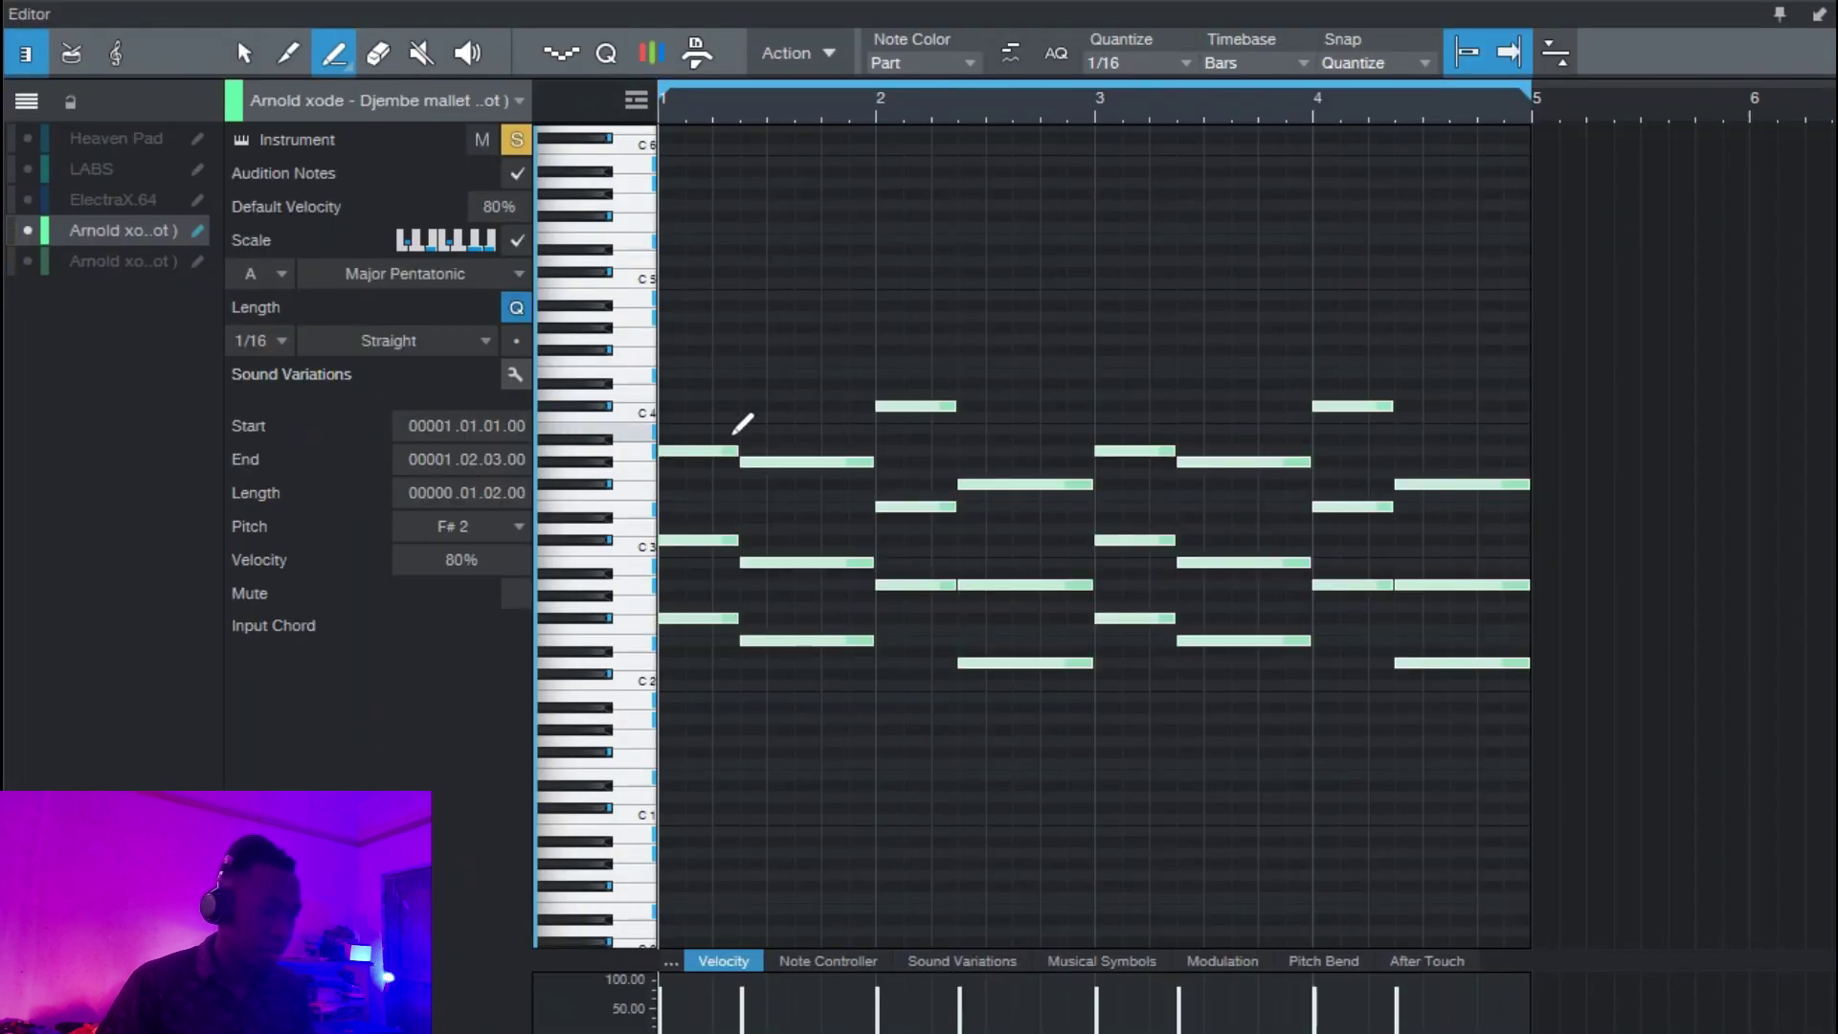
left_click_drag(703, 441, 732, 624)
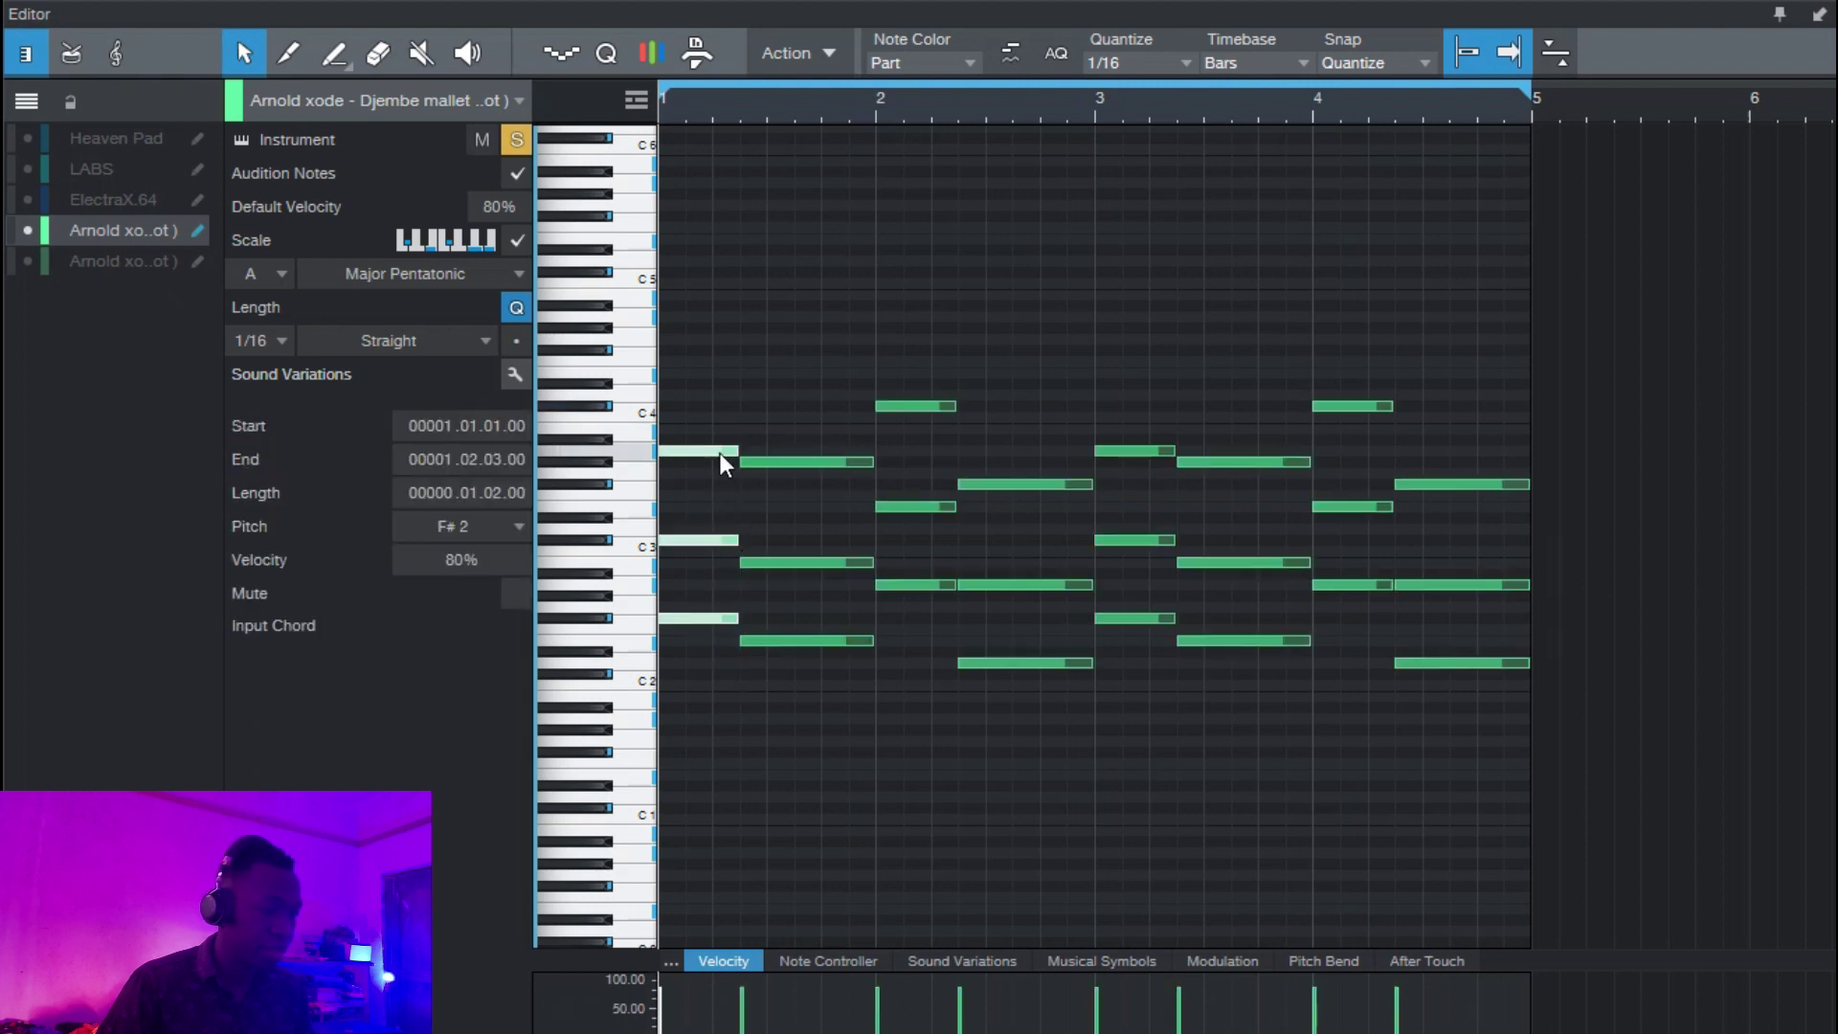
left_click_drag(734, 450, 698, 450)
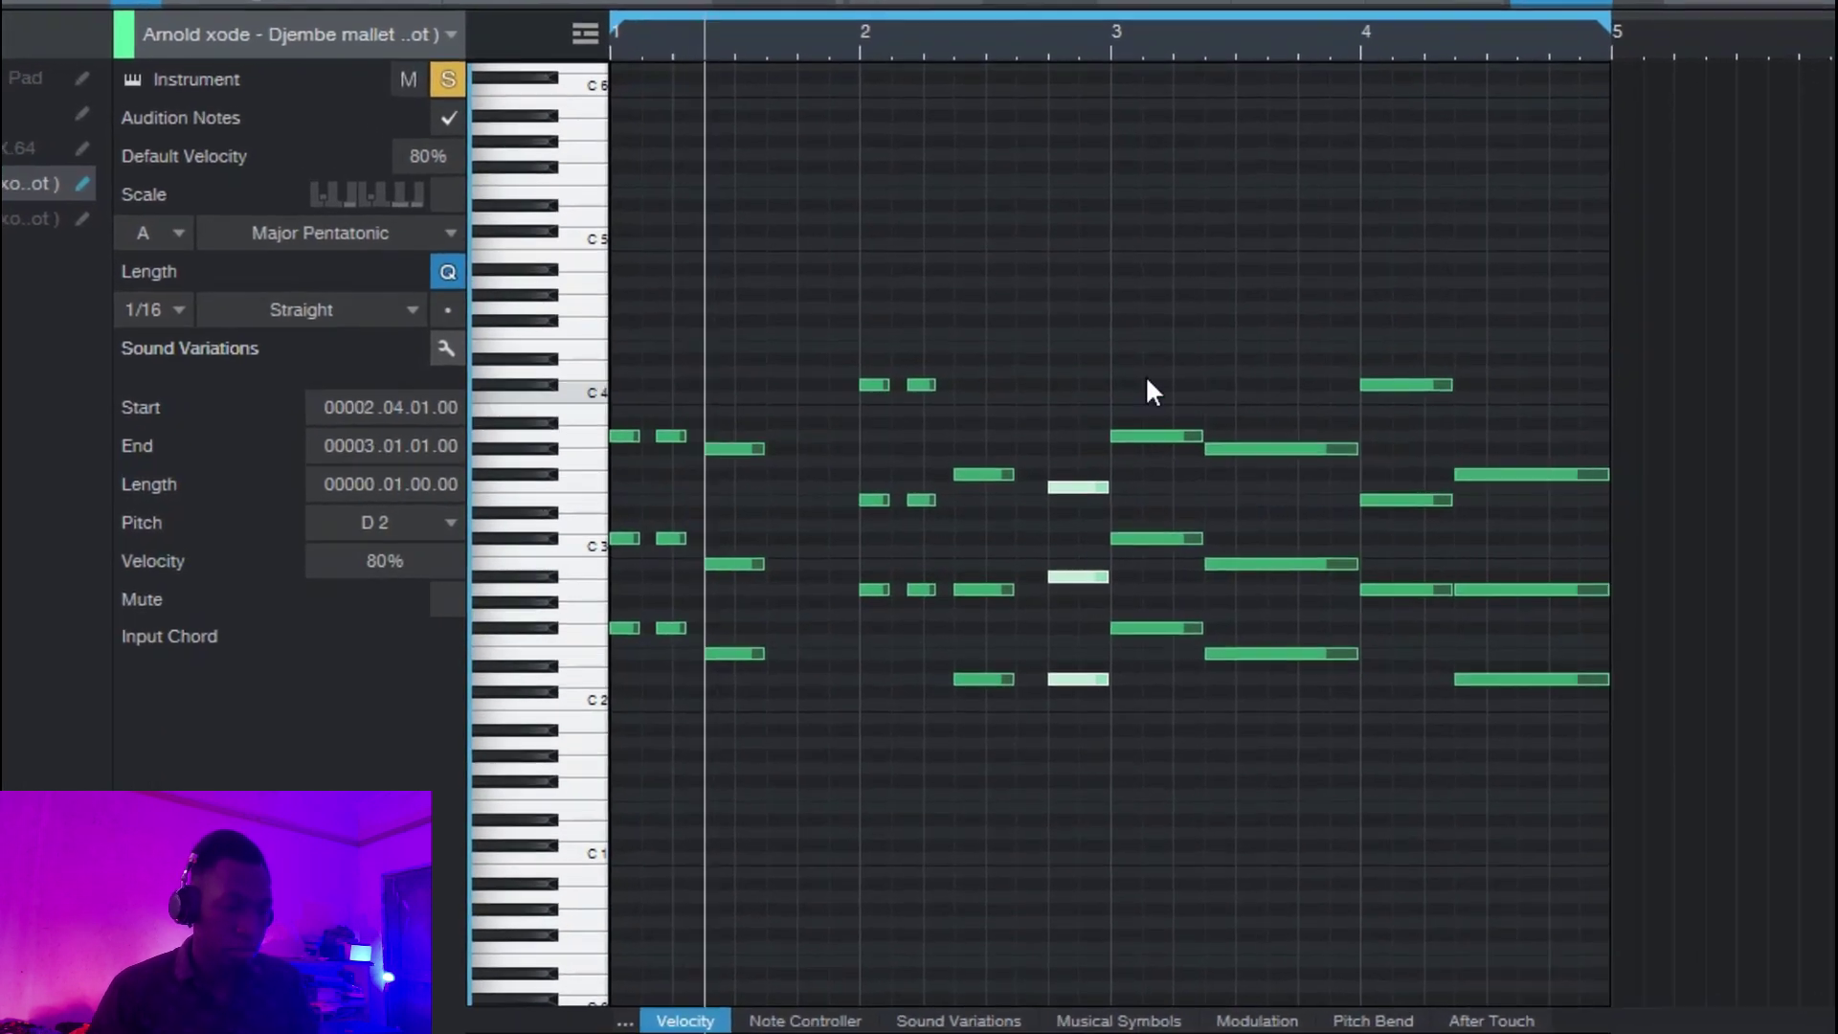
Delete the chords in bars 3 and 4 and trim the last repeated D chord to end at the start of bar 3.
left_click_drag(1163, 311, 1733, 812)
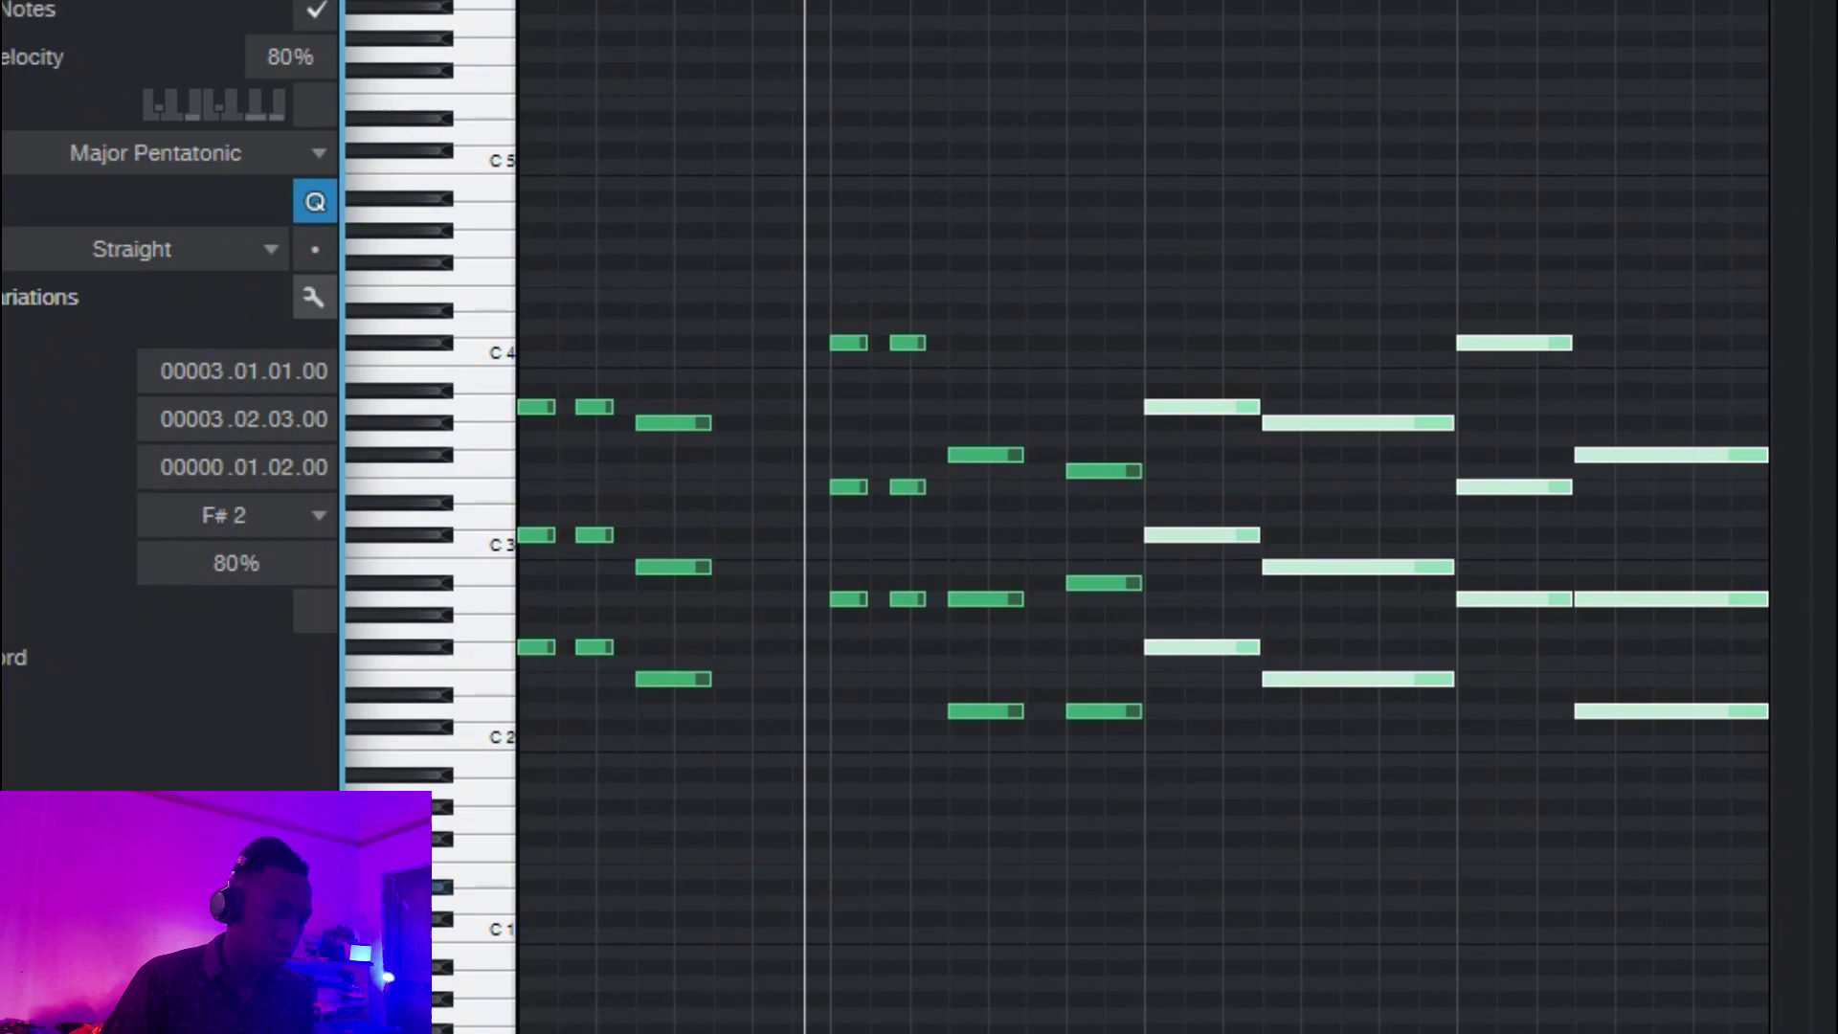
key("Delete")
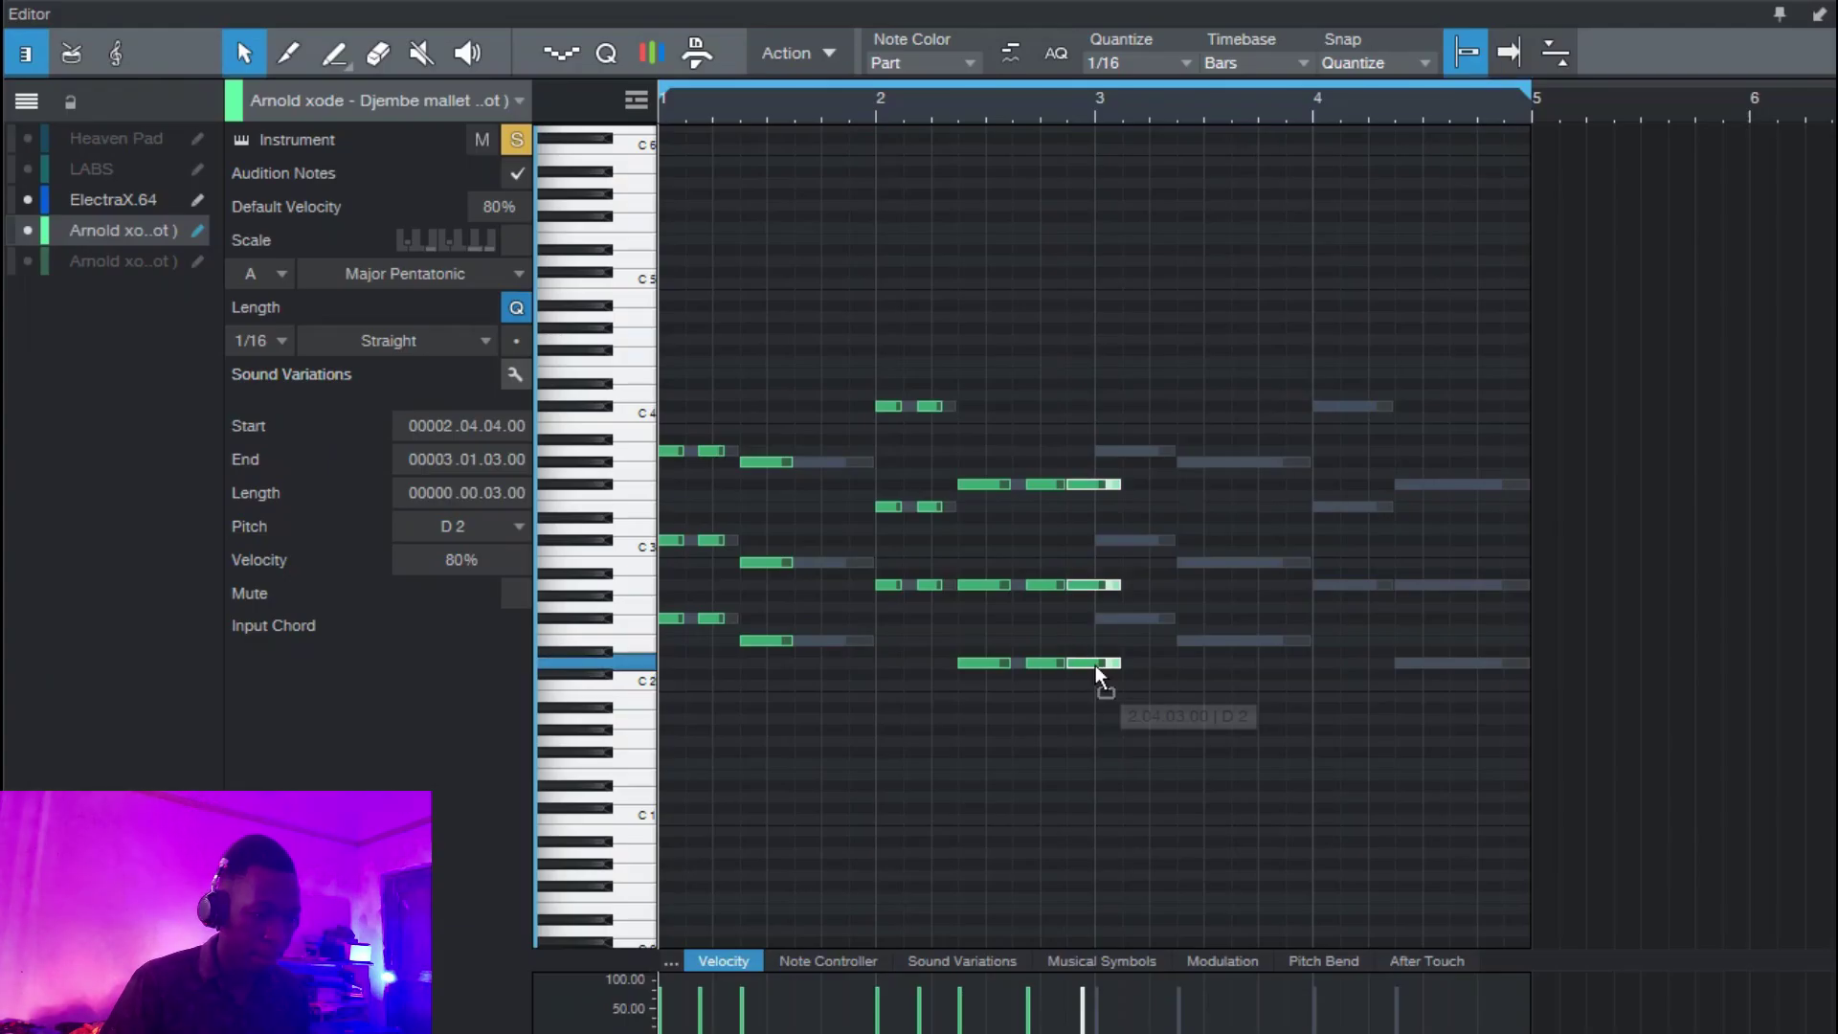
left_click_drag(1106, 668, 1102, 667)
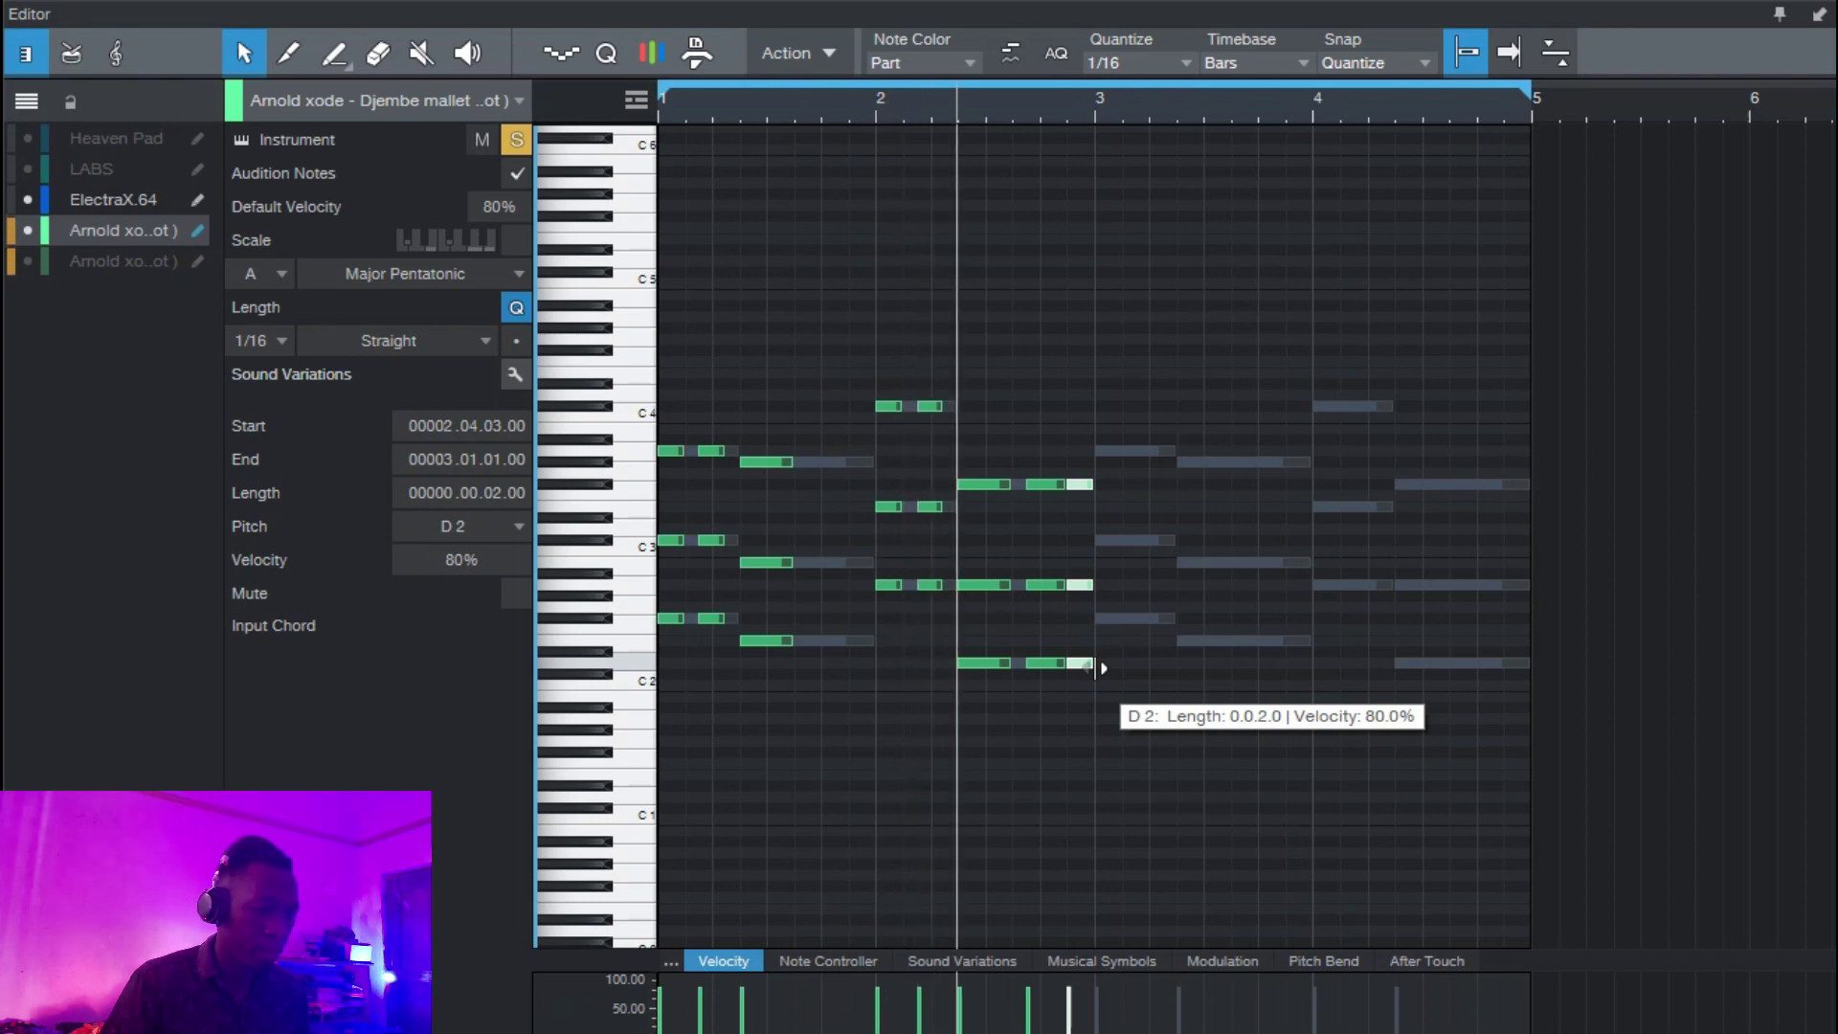
Duplicate the two-bar chord rhythm into bars 3 and 4 and return to the arrangement.
key("space")
left_click_drag(1149, 737, 469, 373)
key("ctrl+d")
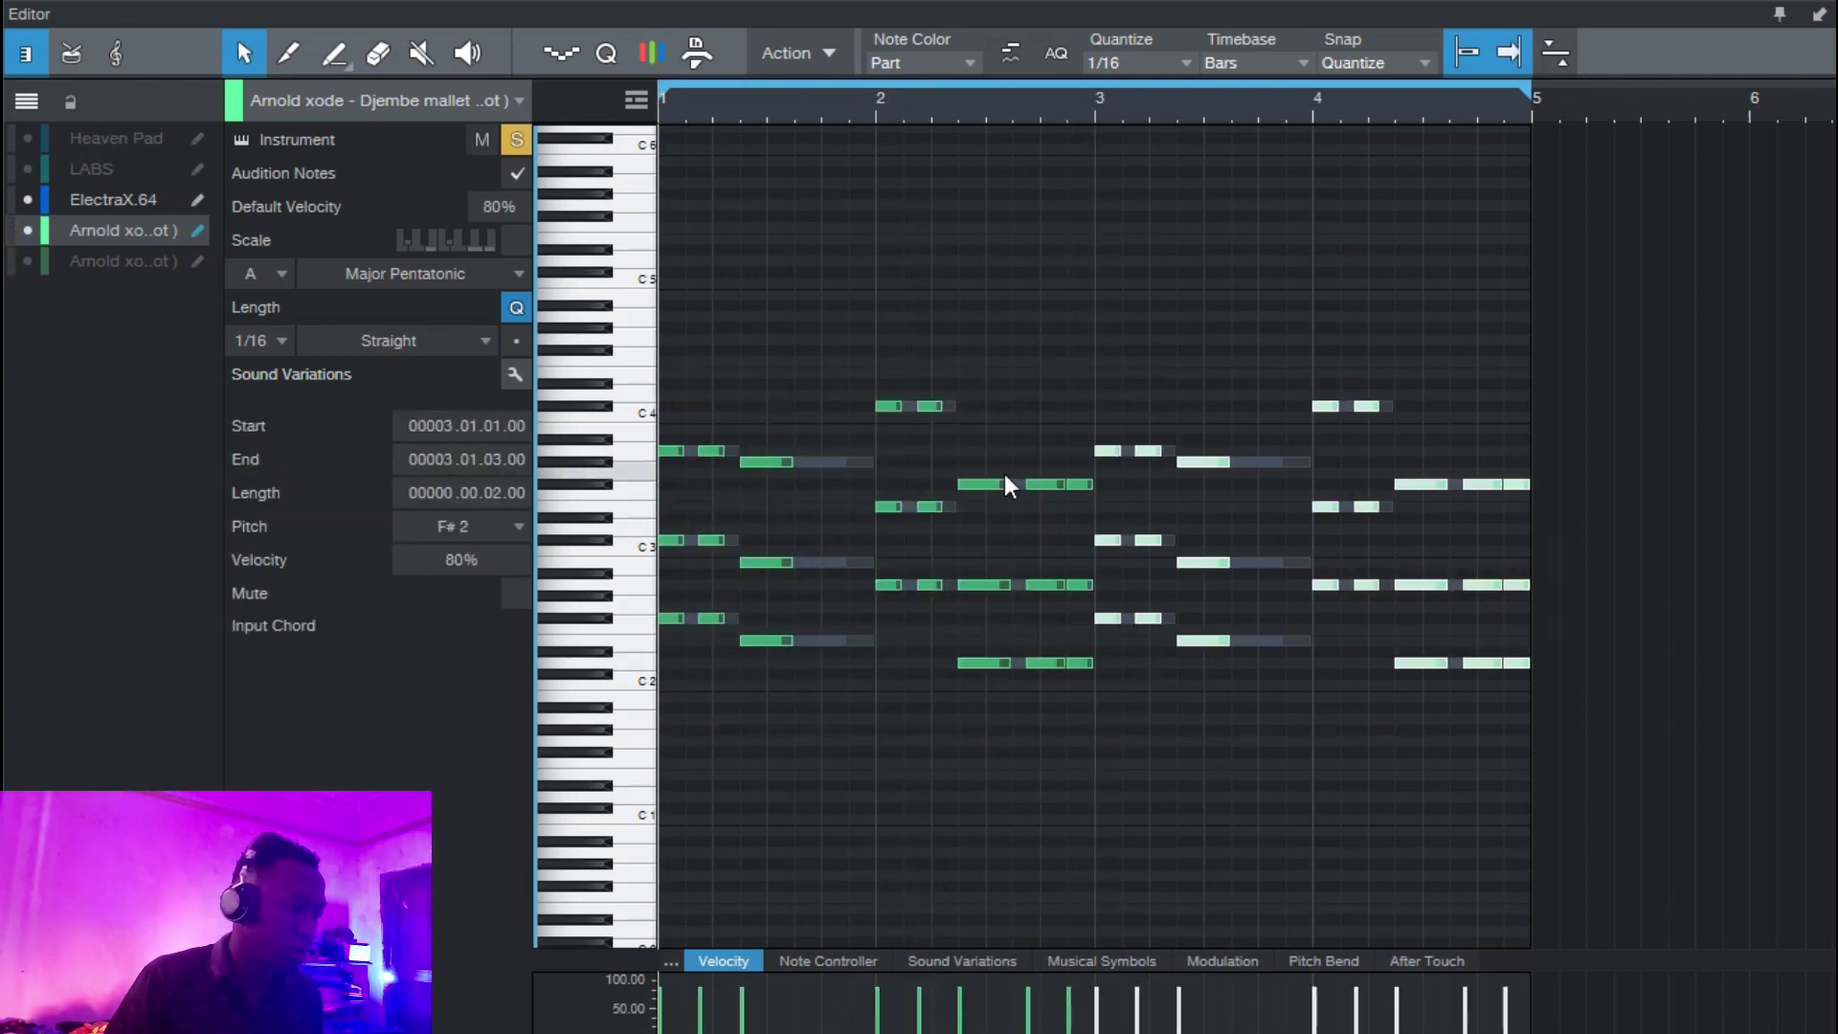
key("F2")
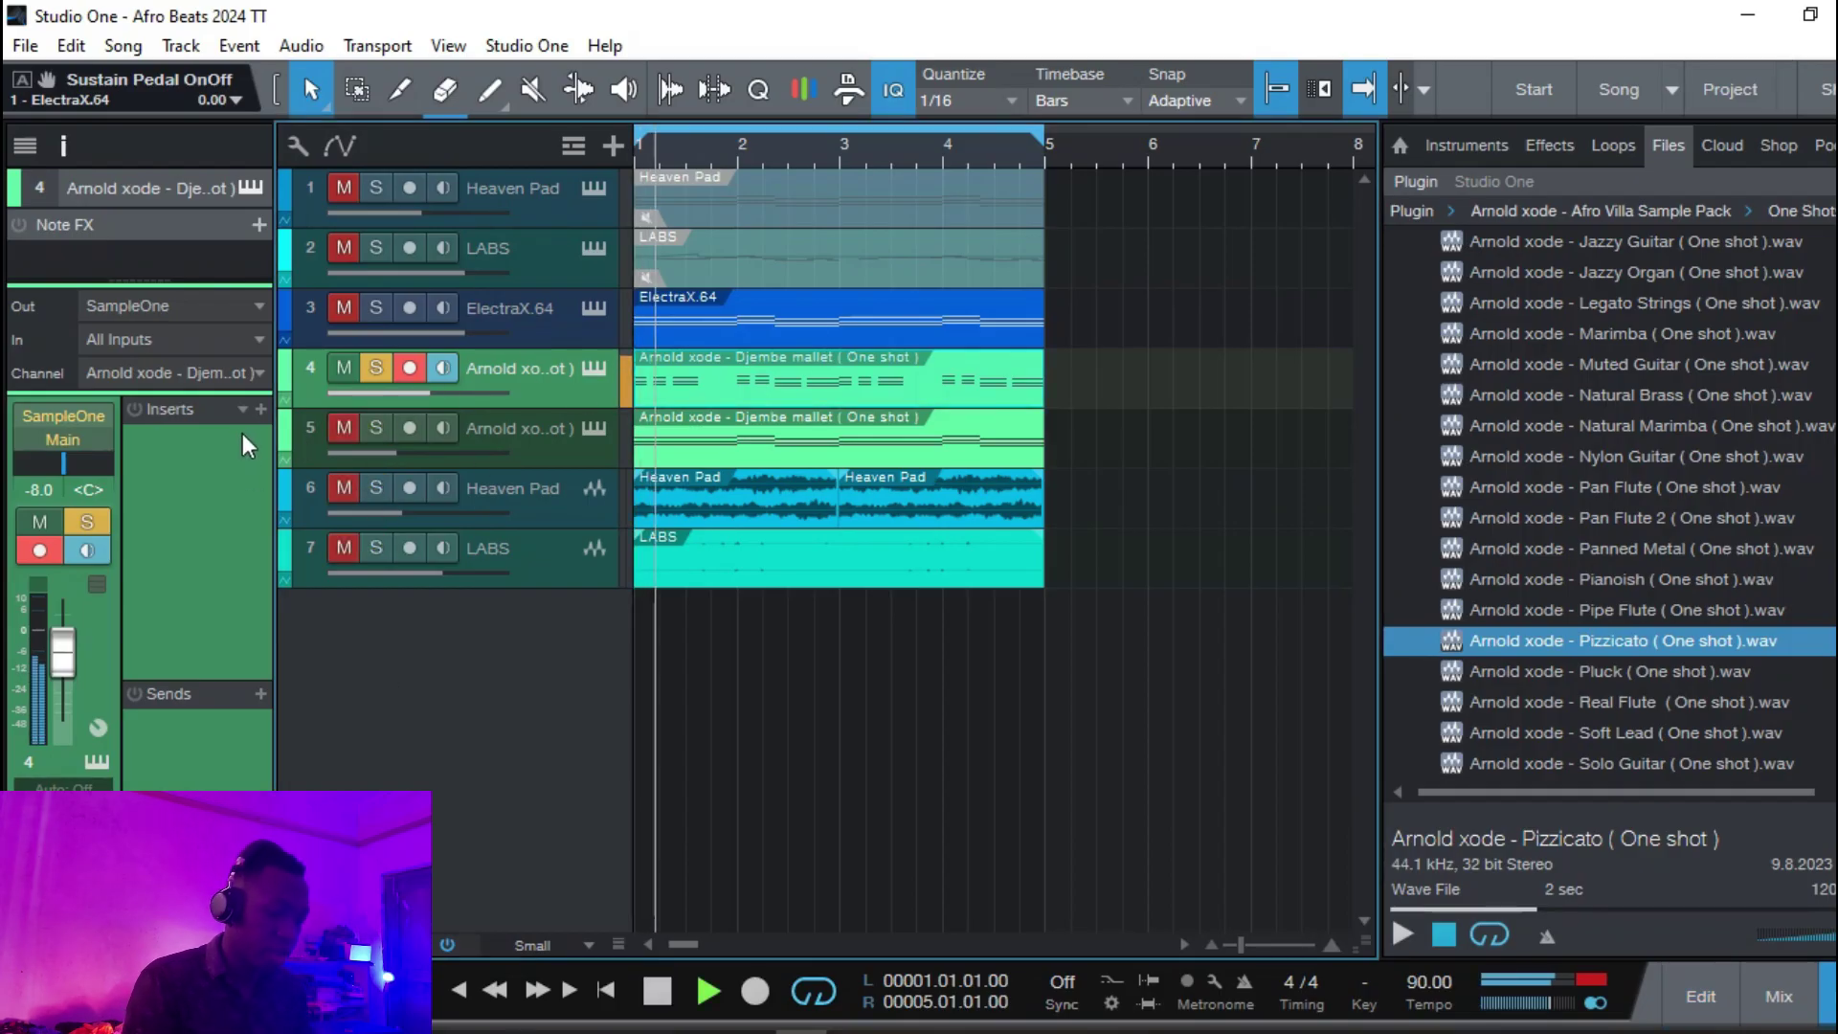
Insert Crystalline on the Djembe mallet track and browse its presets during playback.
left_click(260, 410)
type("cry")
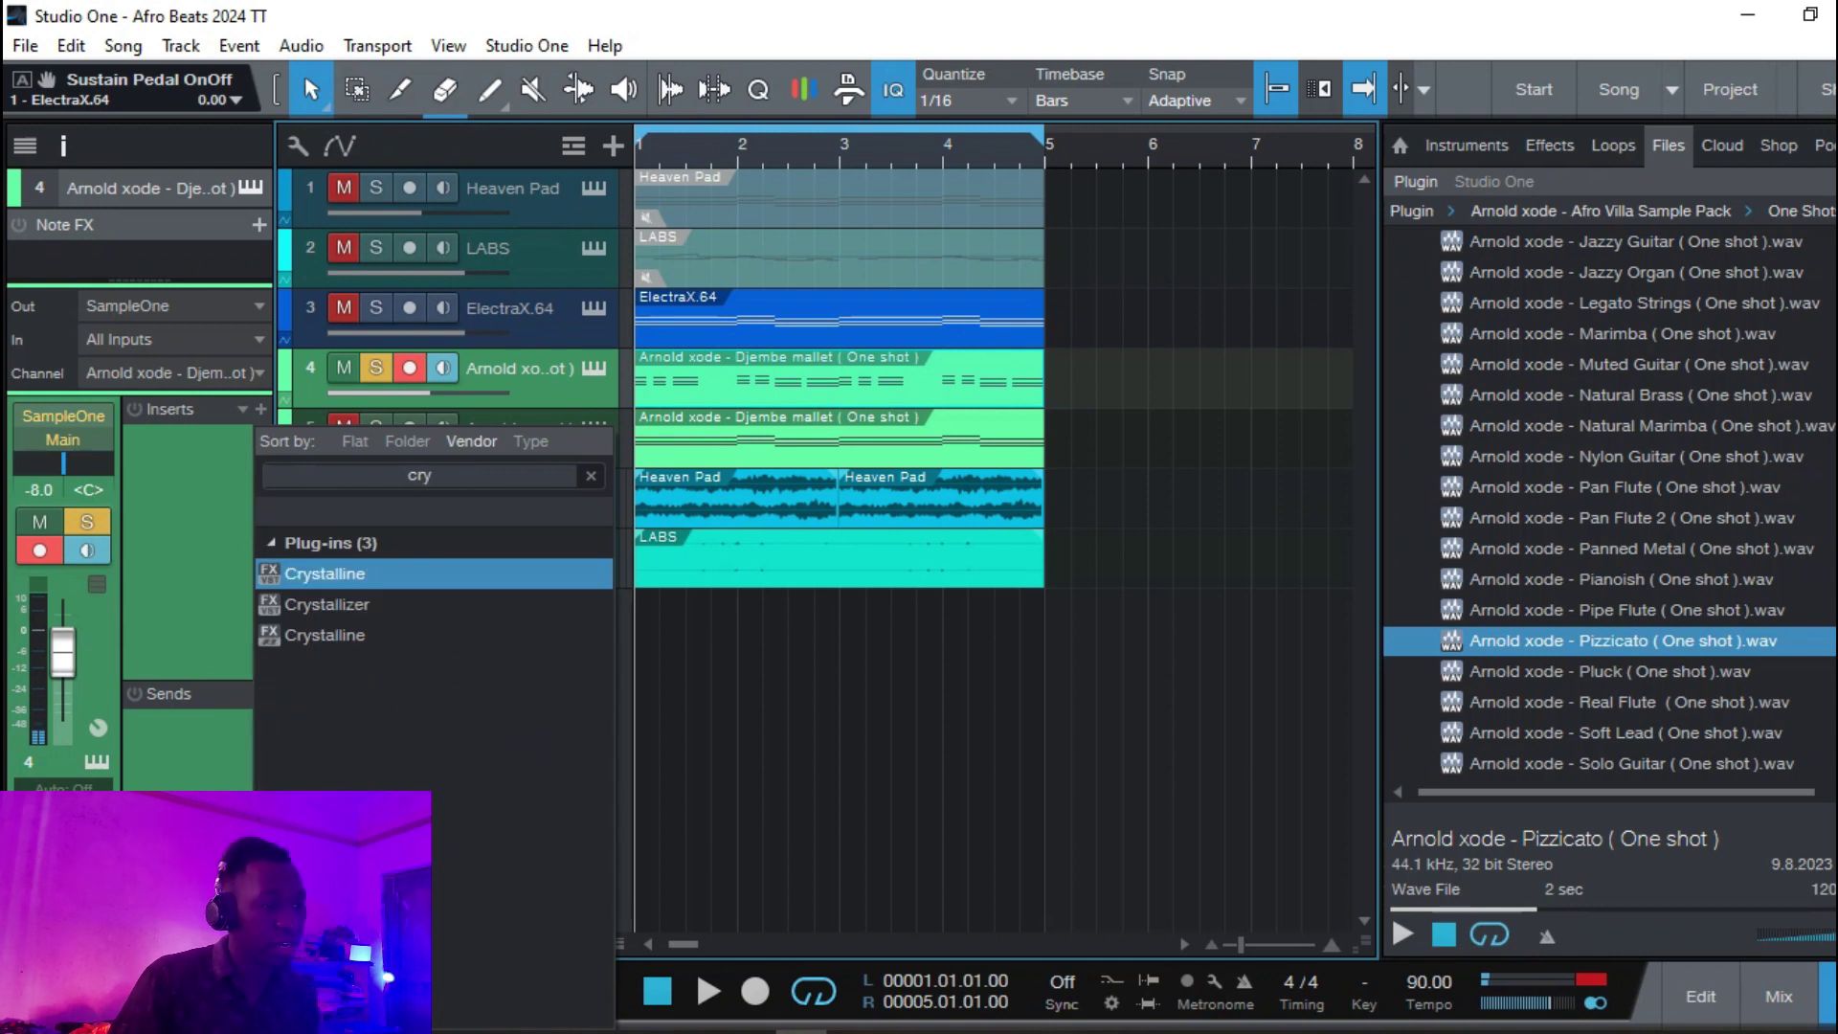
key("Return")
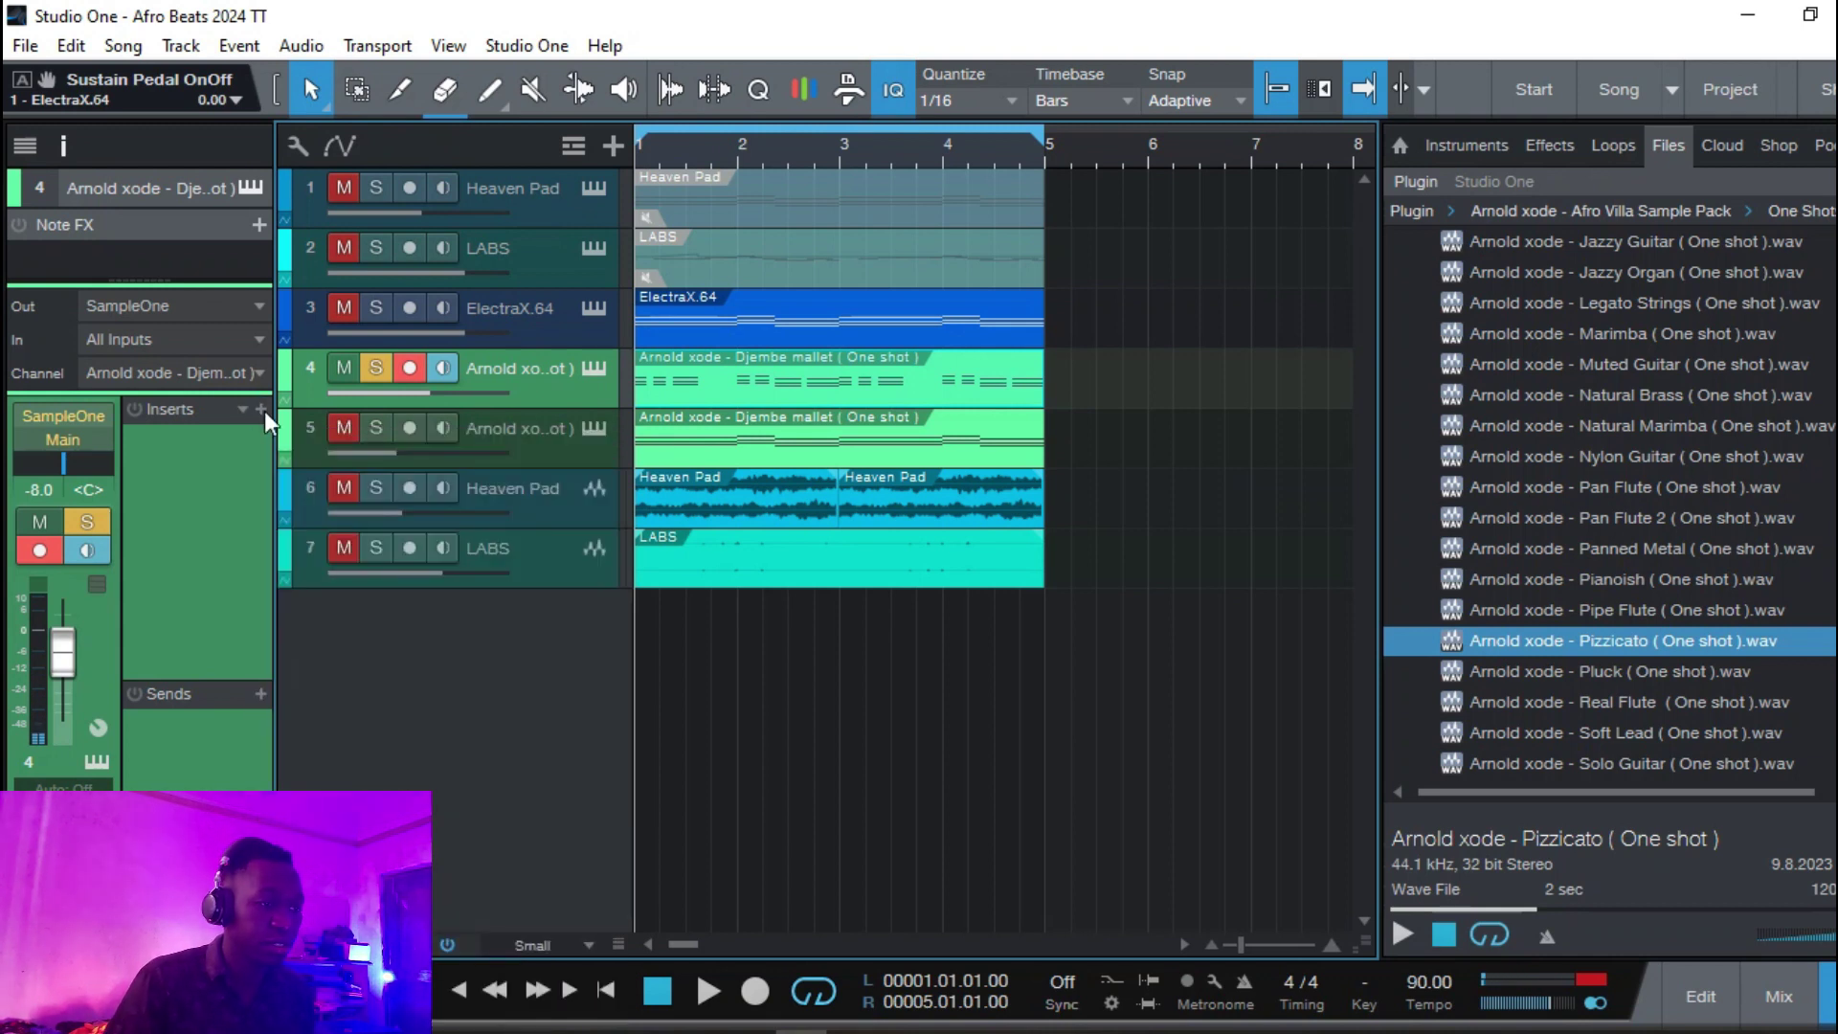
key("space")
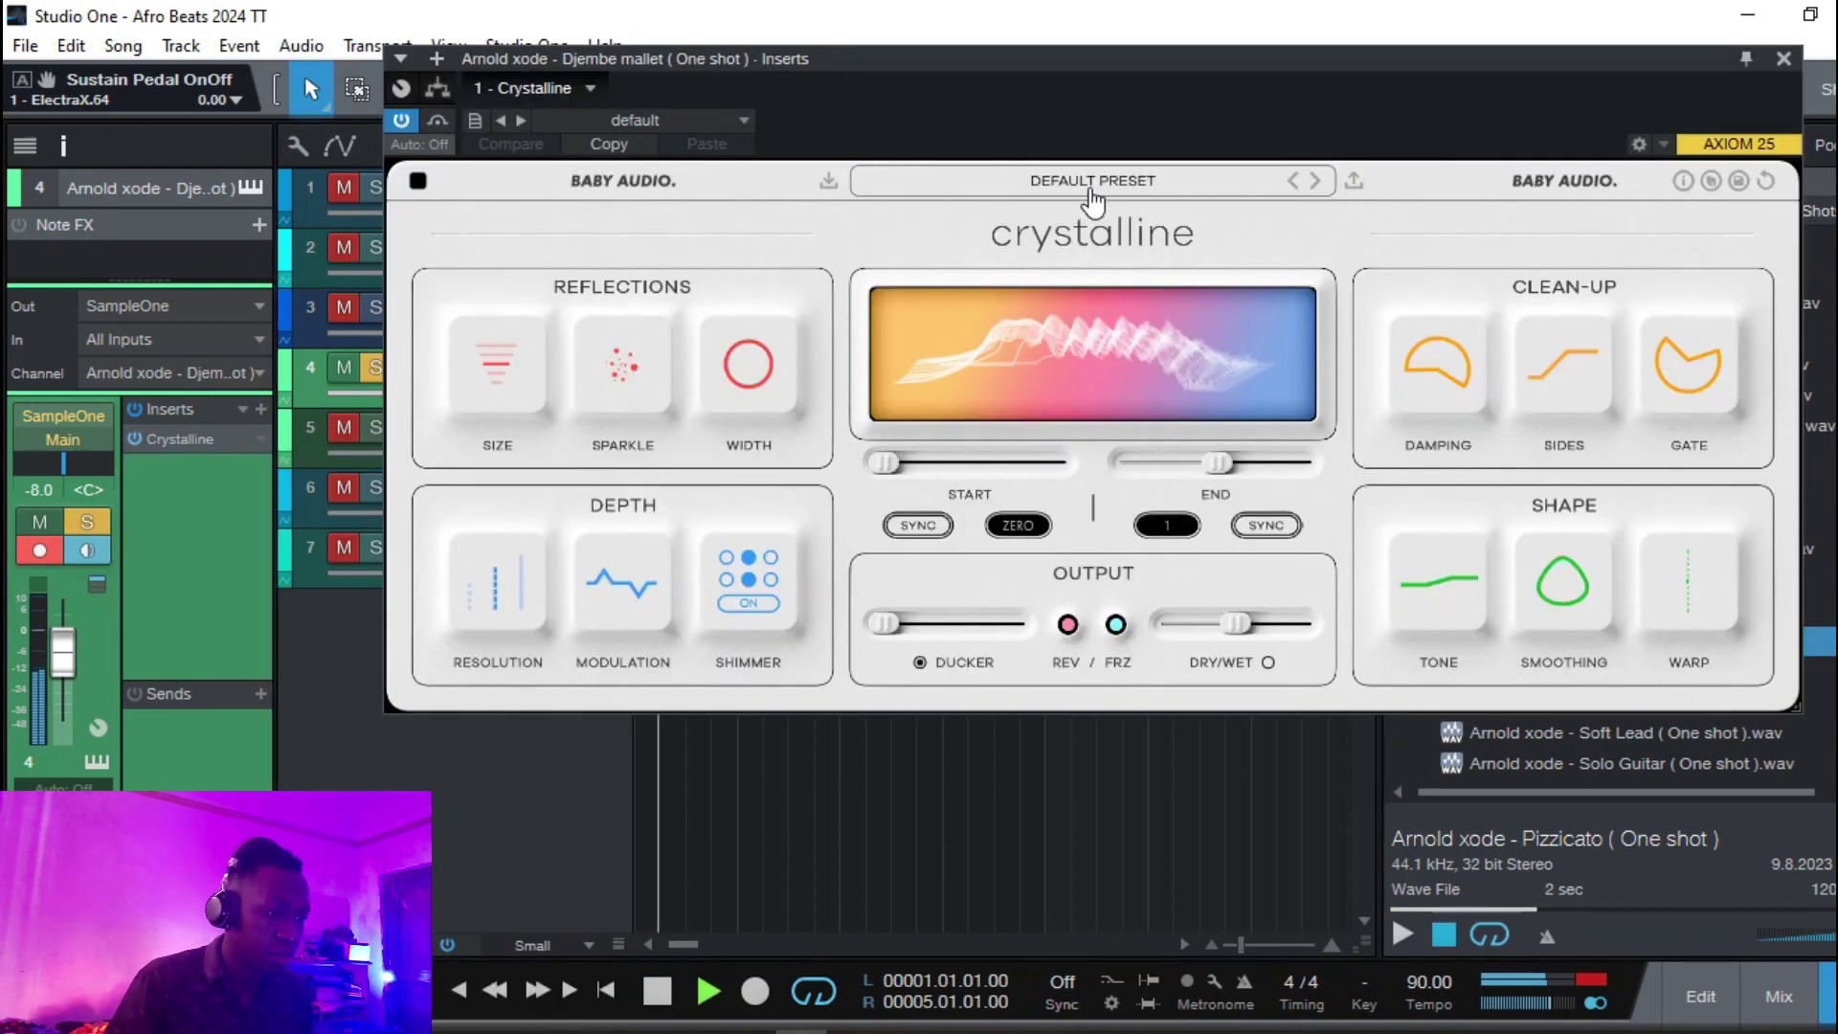
left_click(1093, 187)
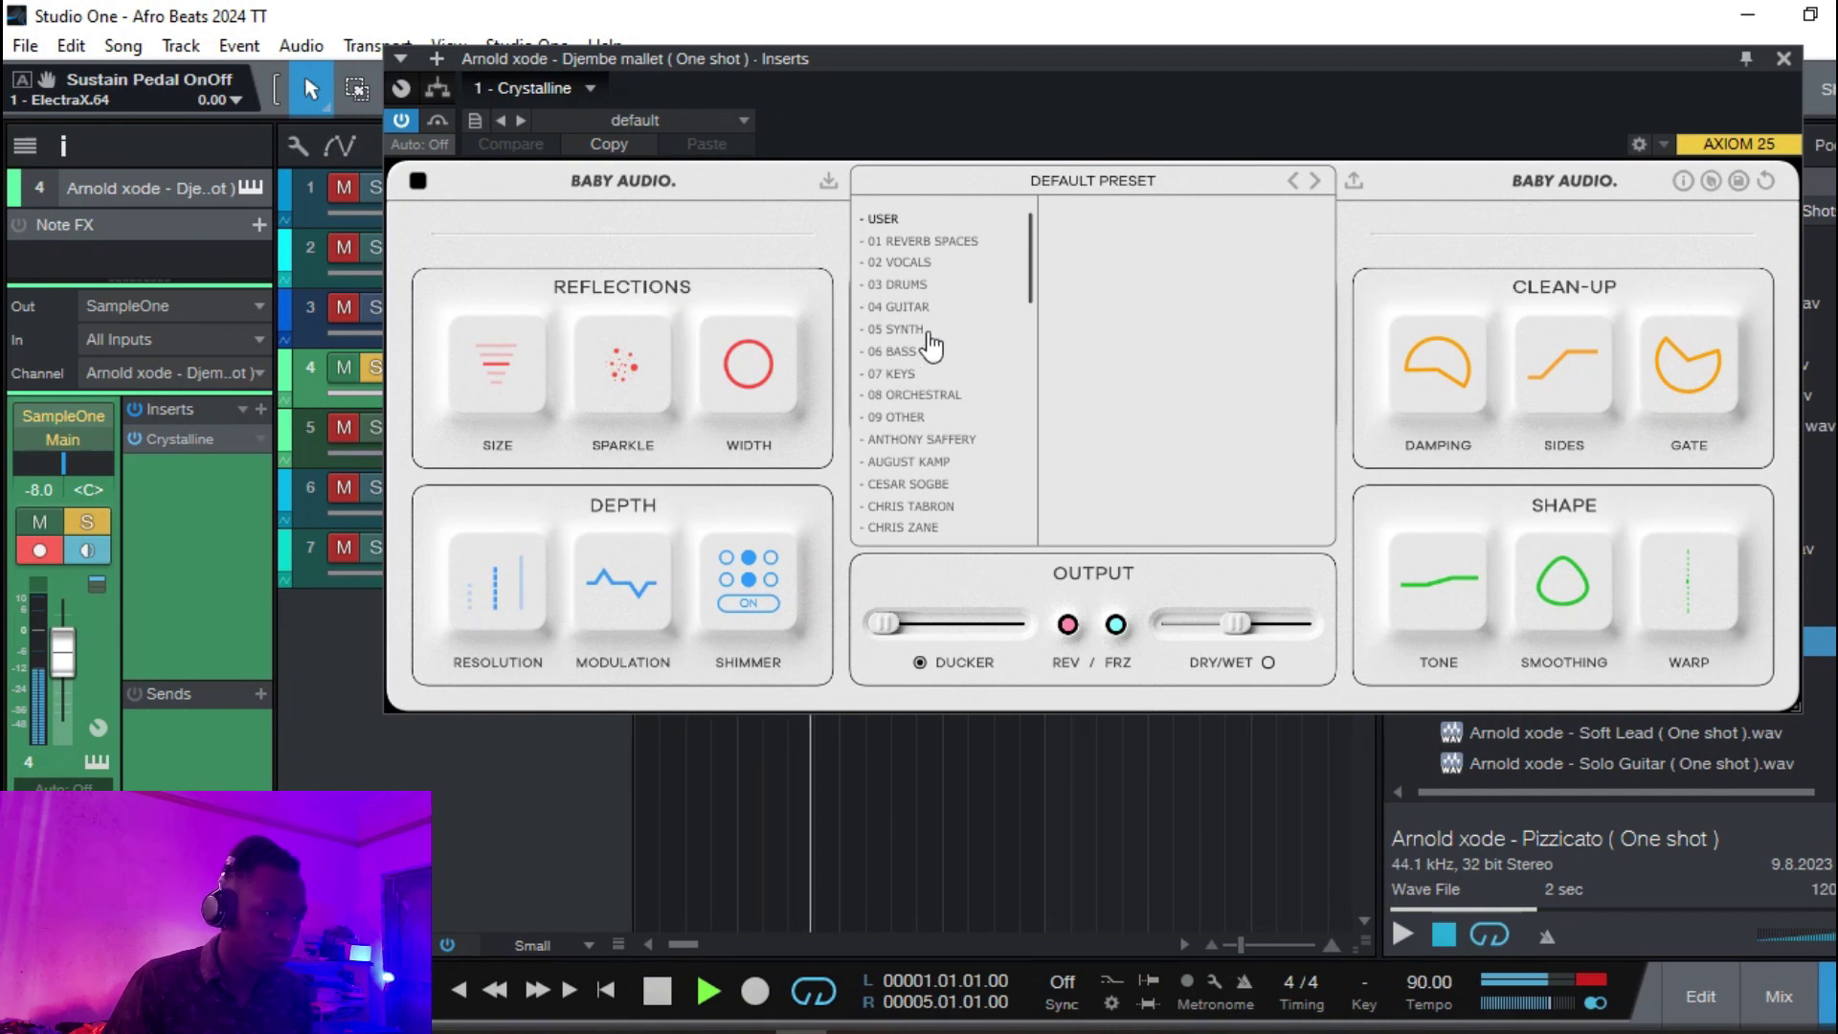
scroll(949, 516, "down", 3)
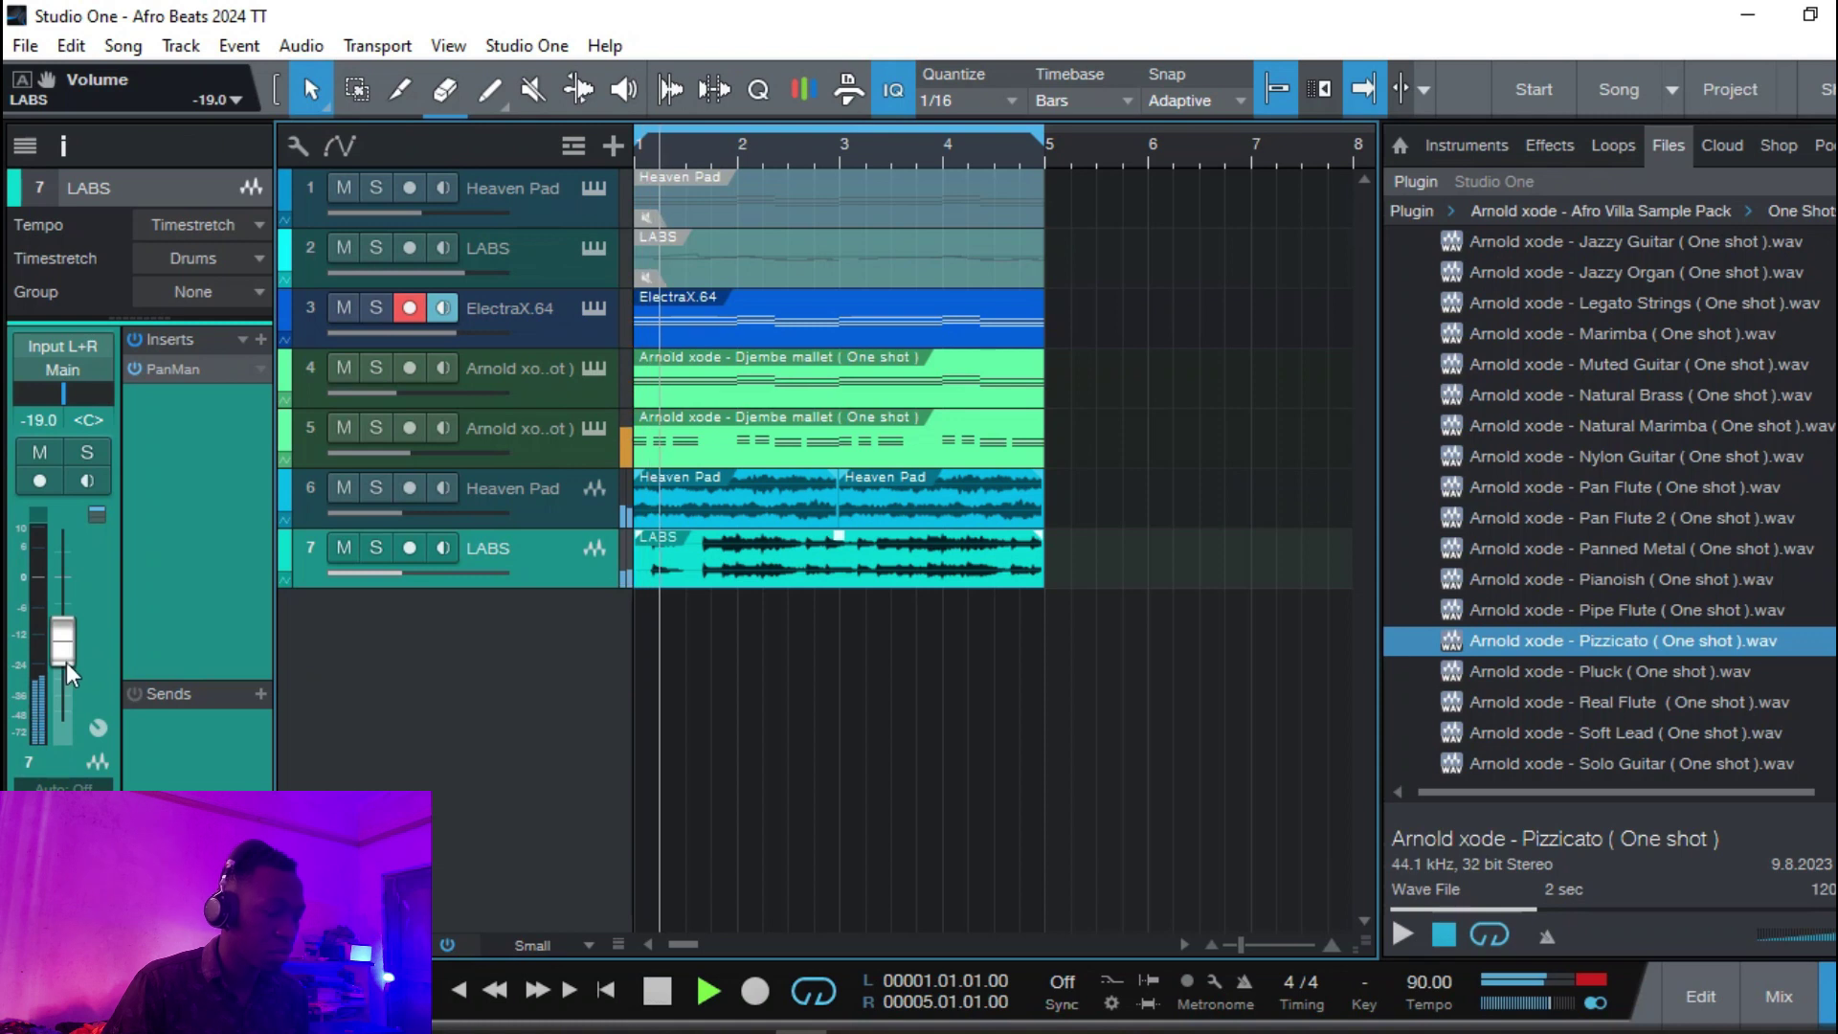
Set the LABS audio track's volume to -12.5 dB and reduce the track height to Tiny.
left_click_drag(63, 679, 60, 632)
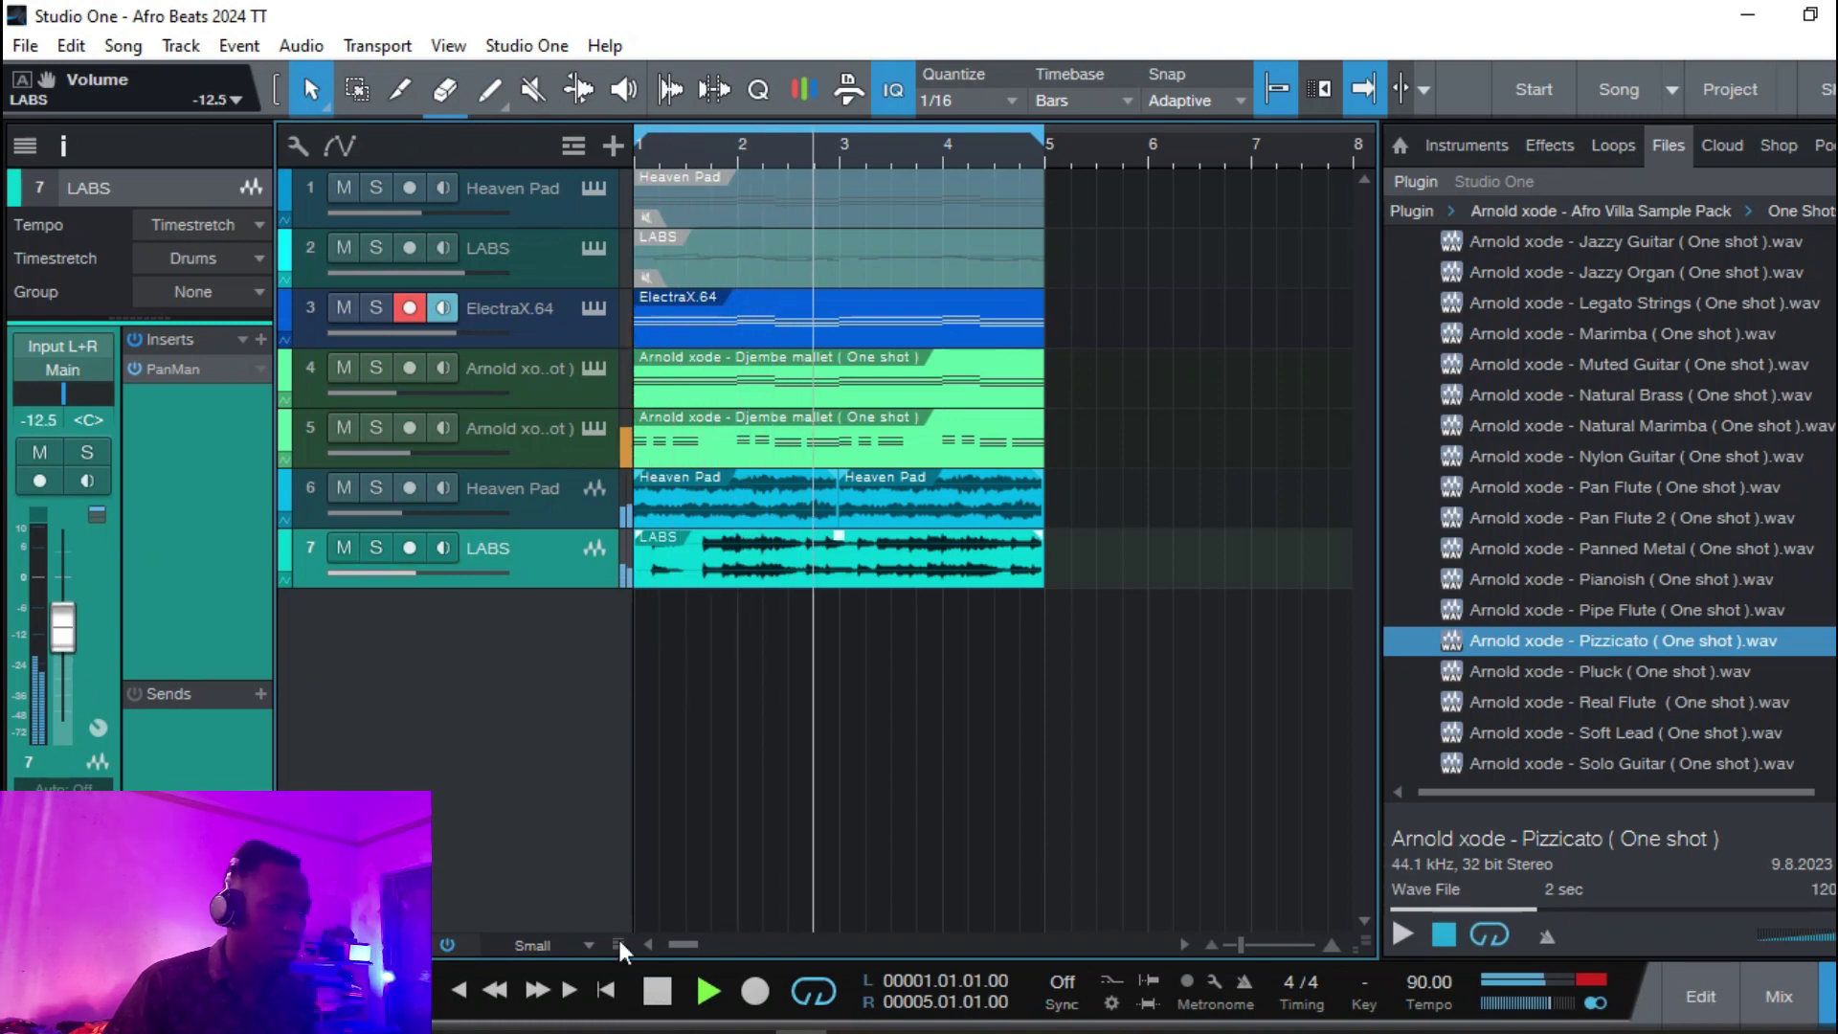
left_click_drag(619, 943, 618, 908)
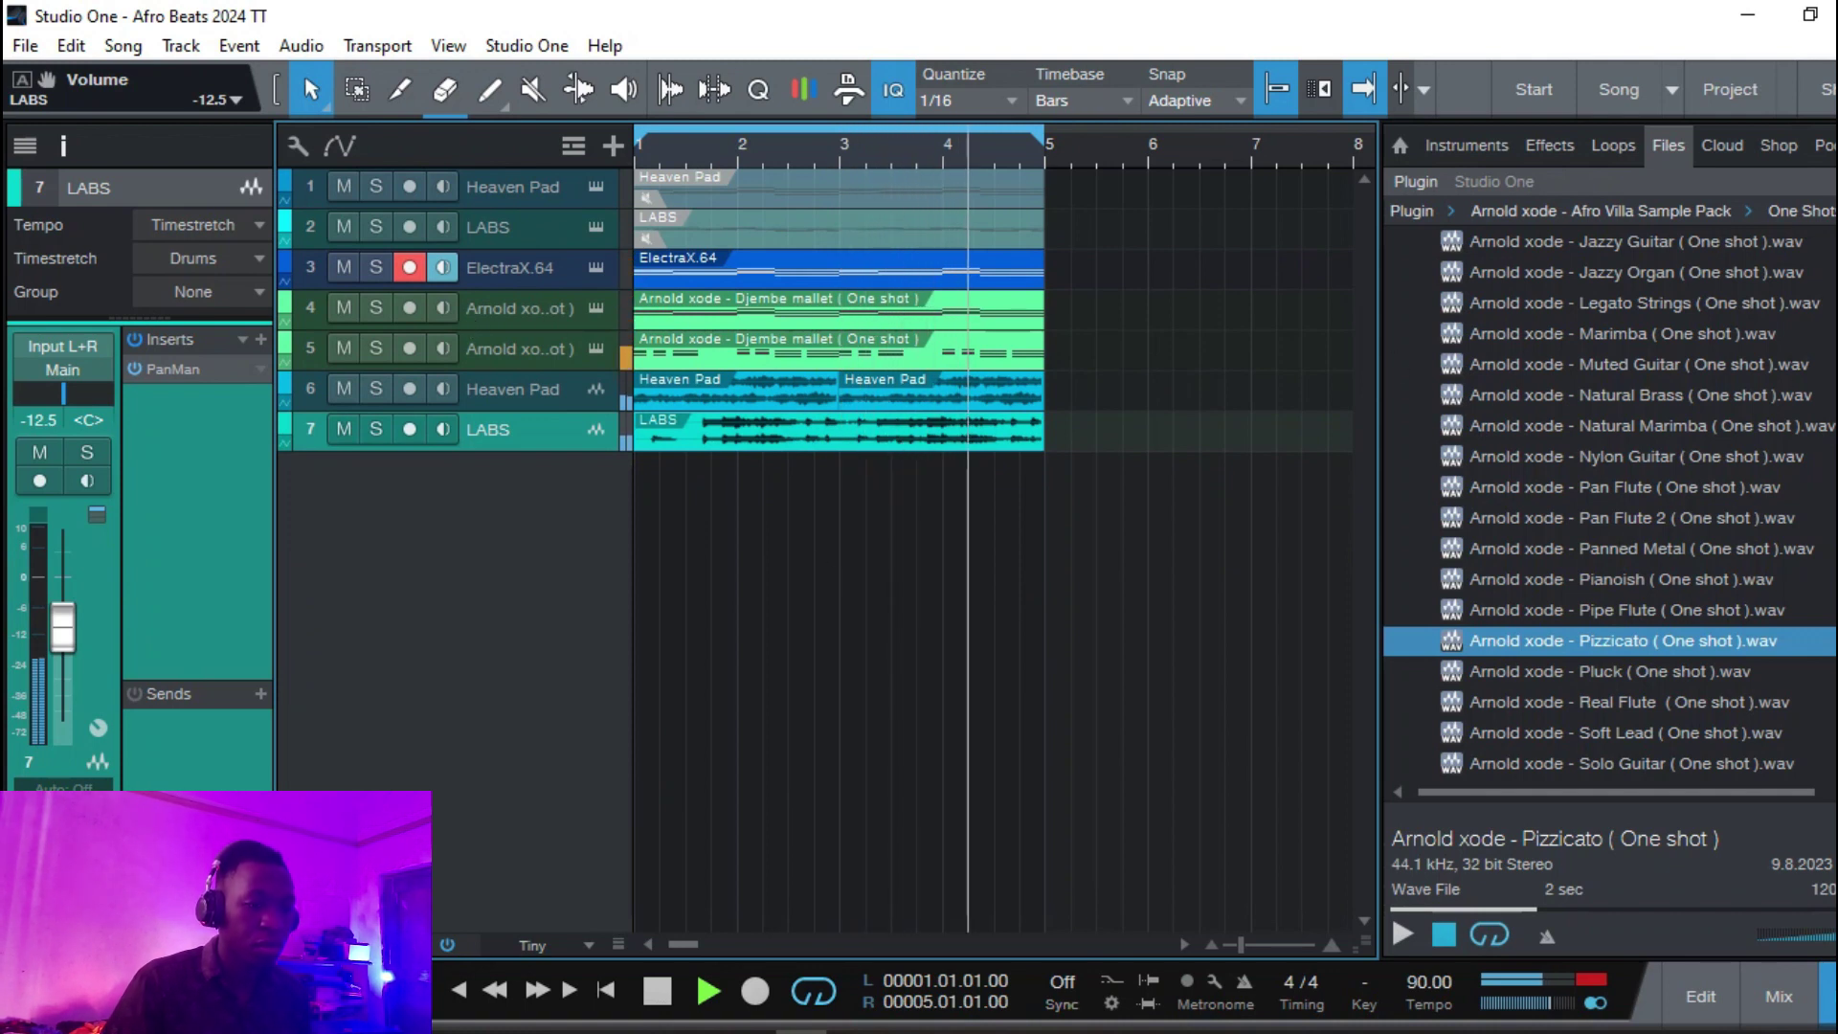
Add Shaker 2 from the sample pack as a new track and duplicate its C3 pattern to fill four bars.
scroll(1398, 376, "up", 8)
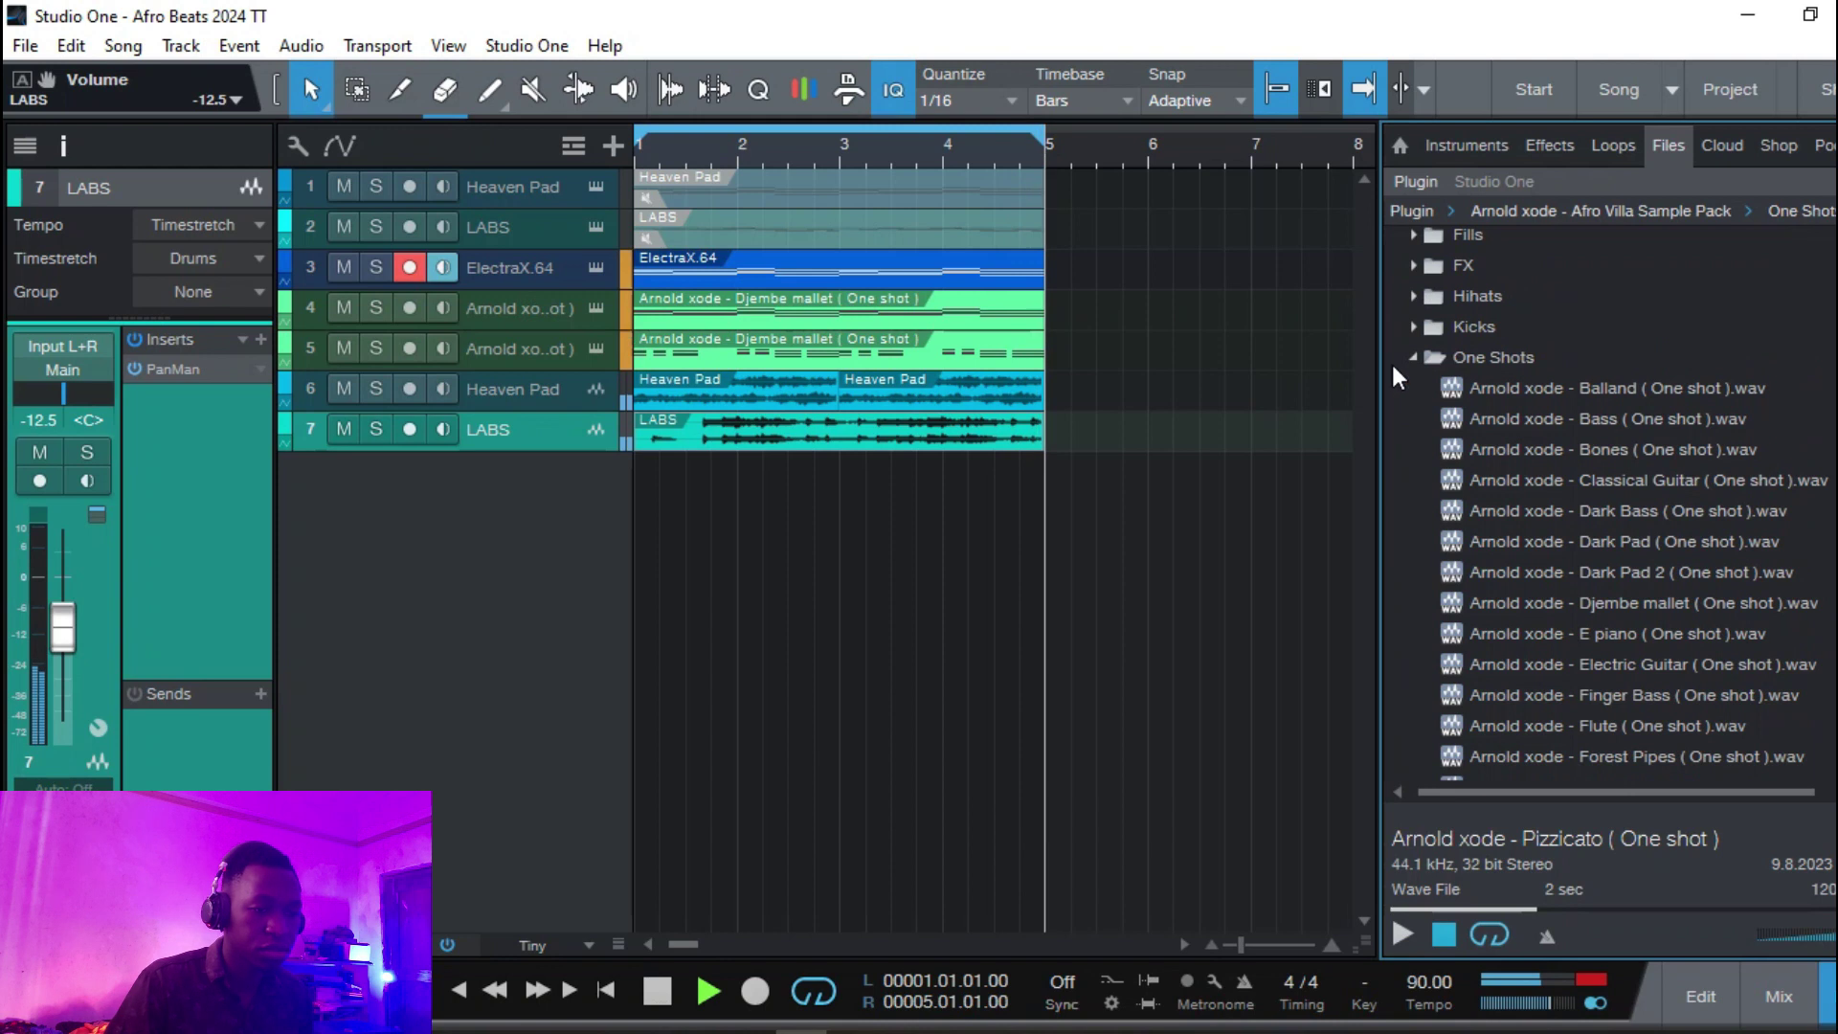
left_click(1457, 364)
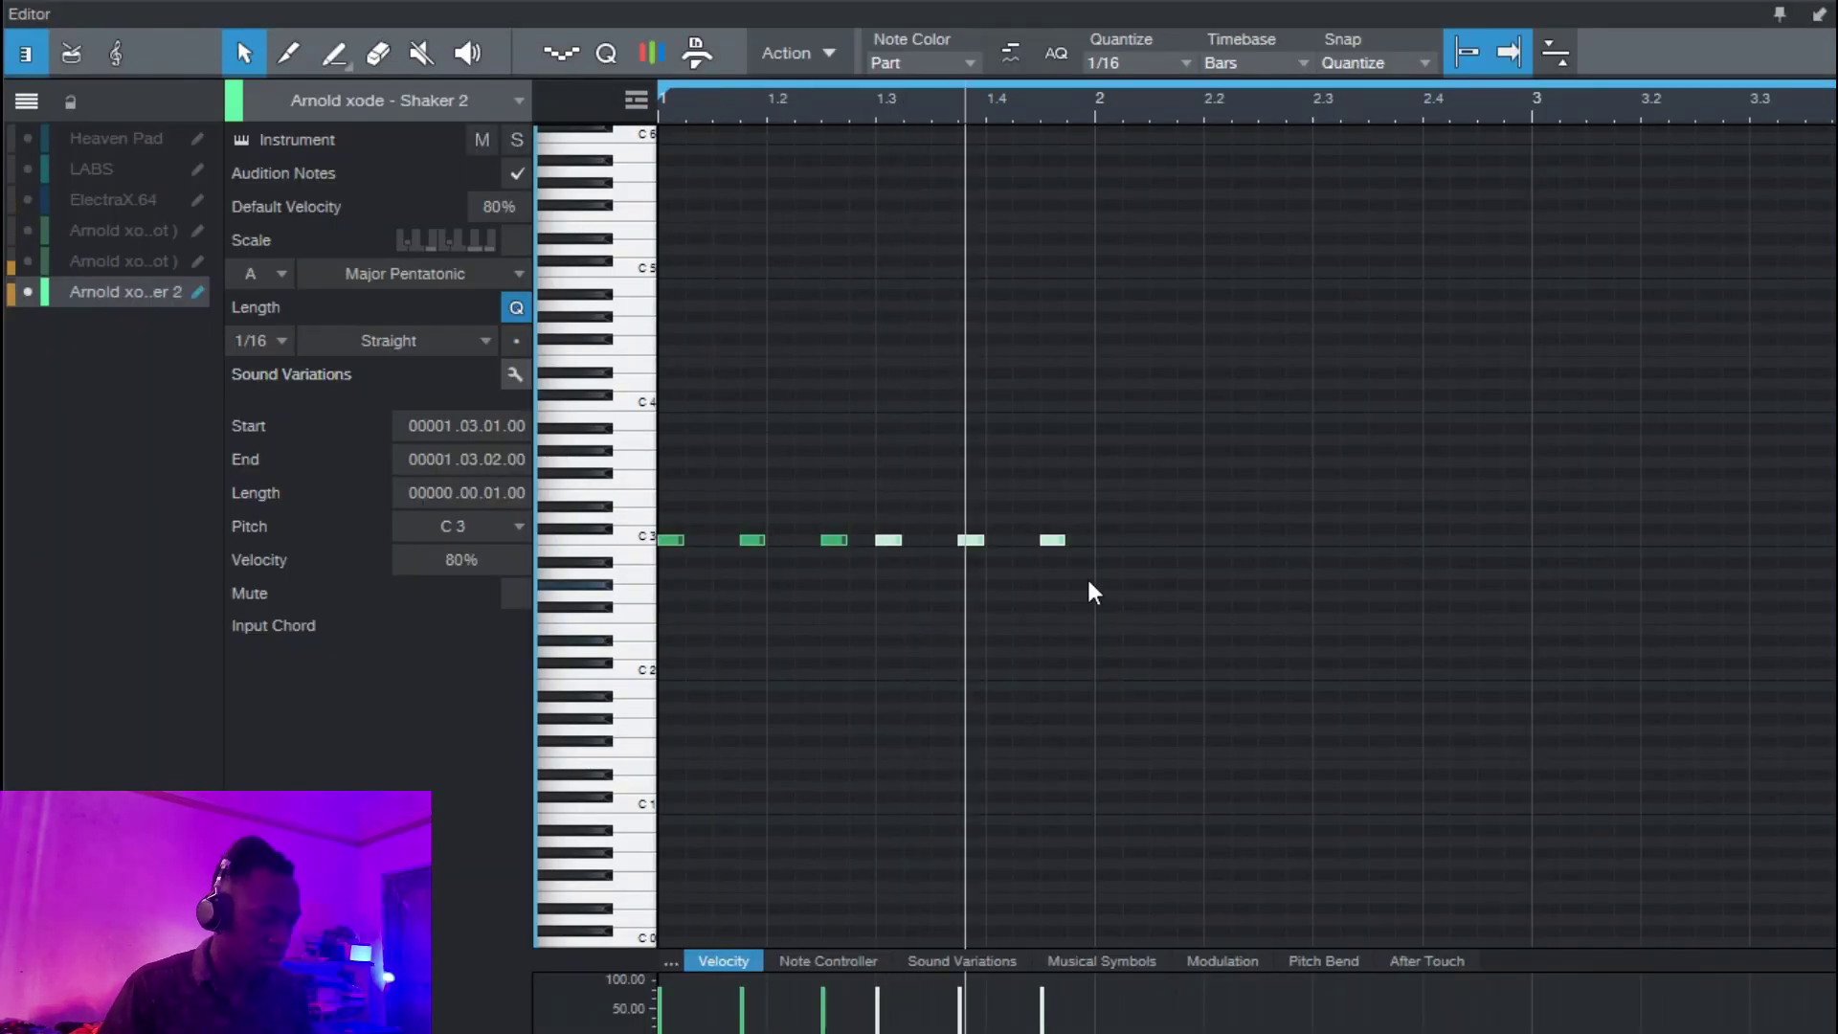
key("ctrl+a")
key("d")
key("w")
key("ctrl+a")
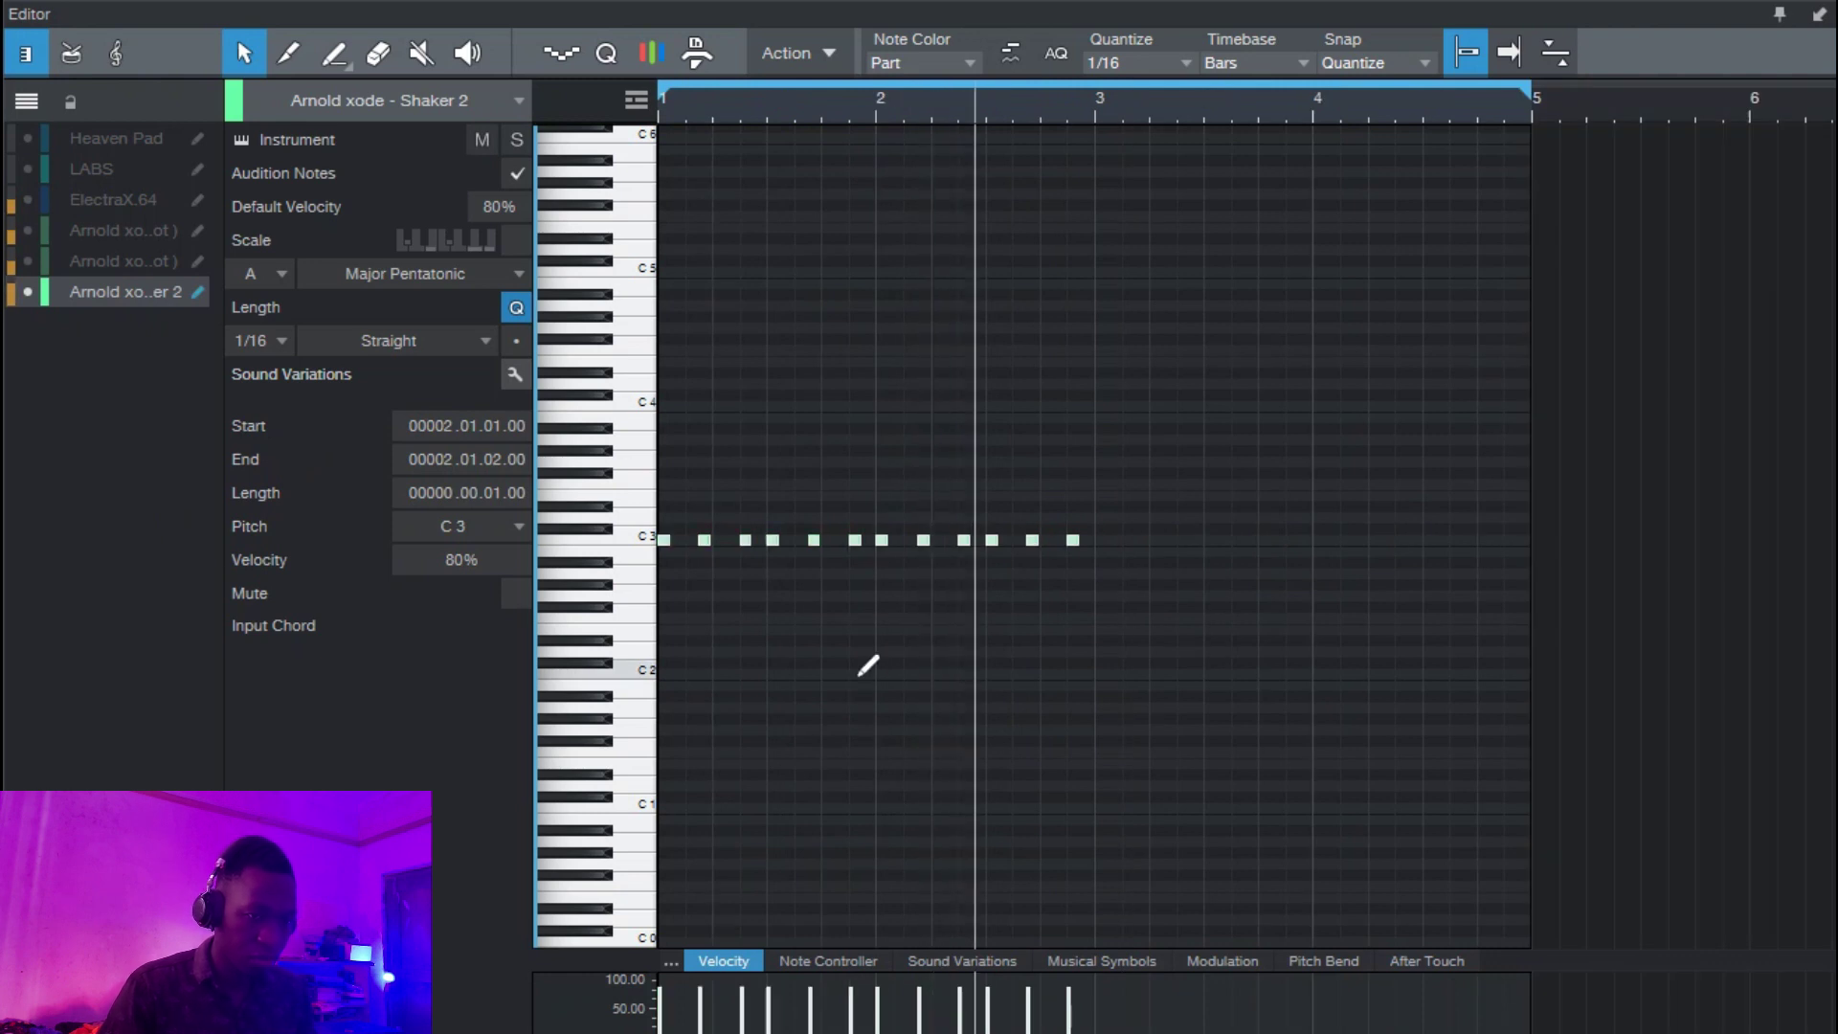
key("d")
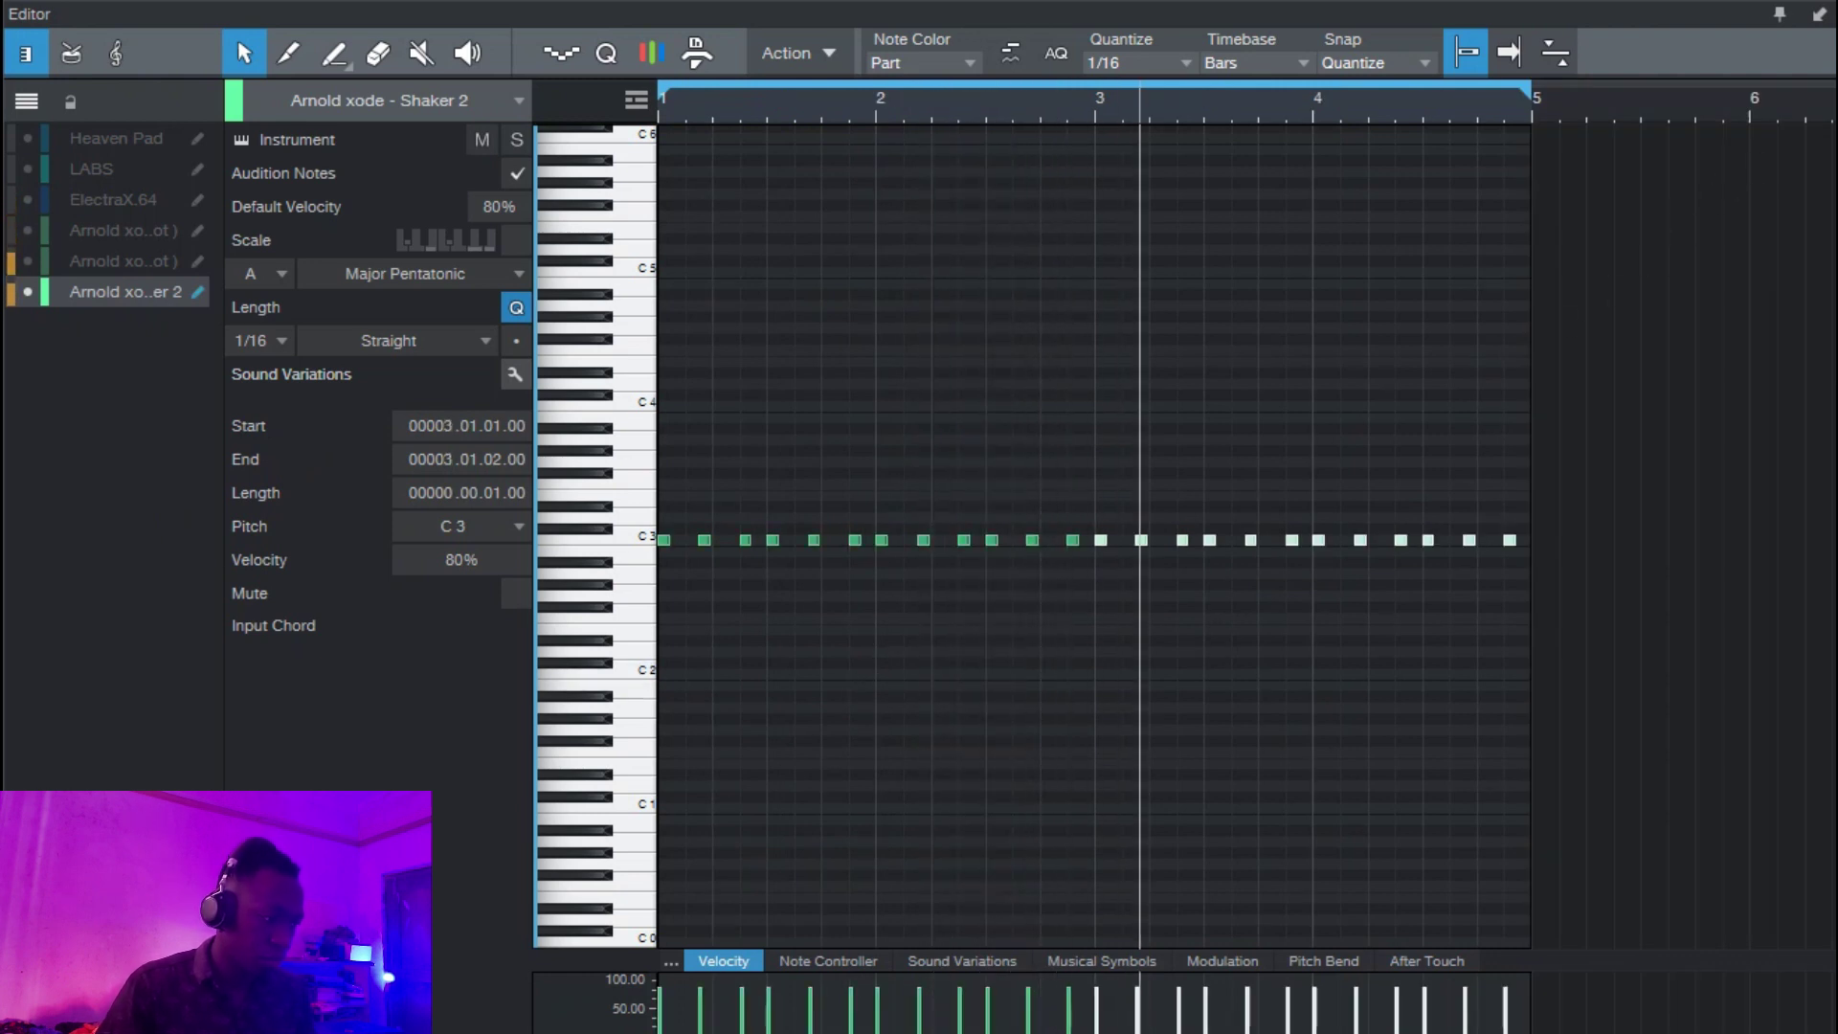
Return to the arrangement and lower the Shaker 2 track's volume to -4.6 dB.
key("F2")
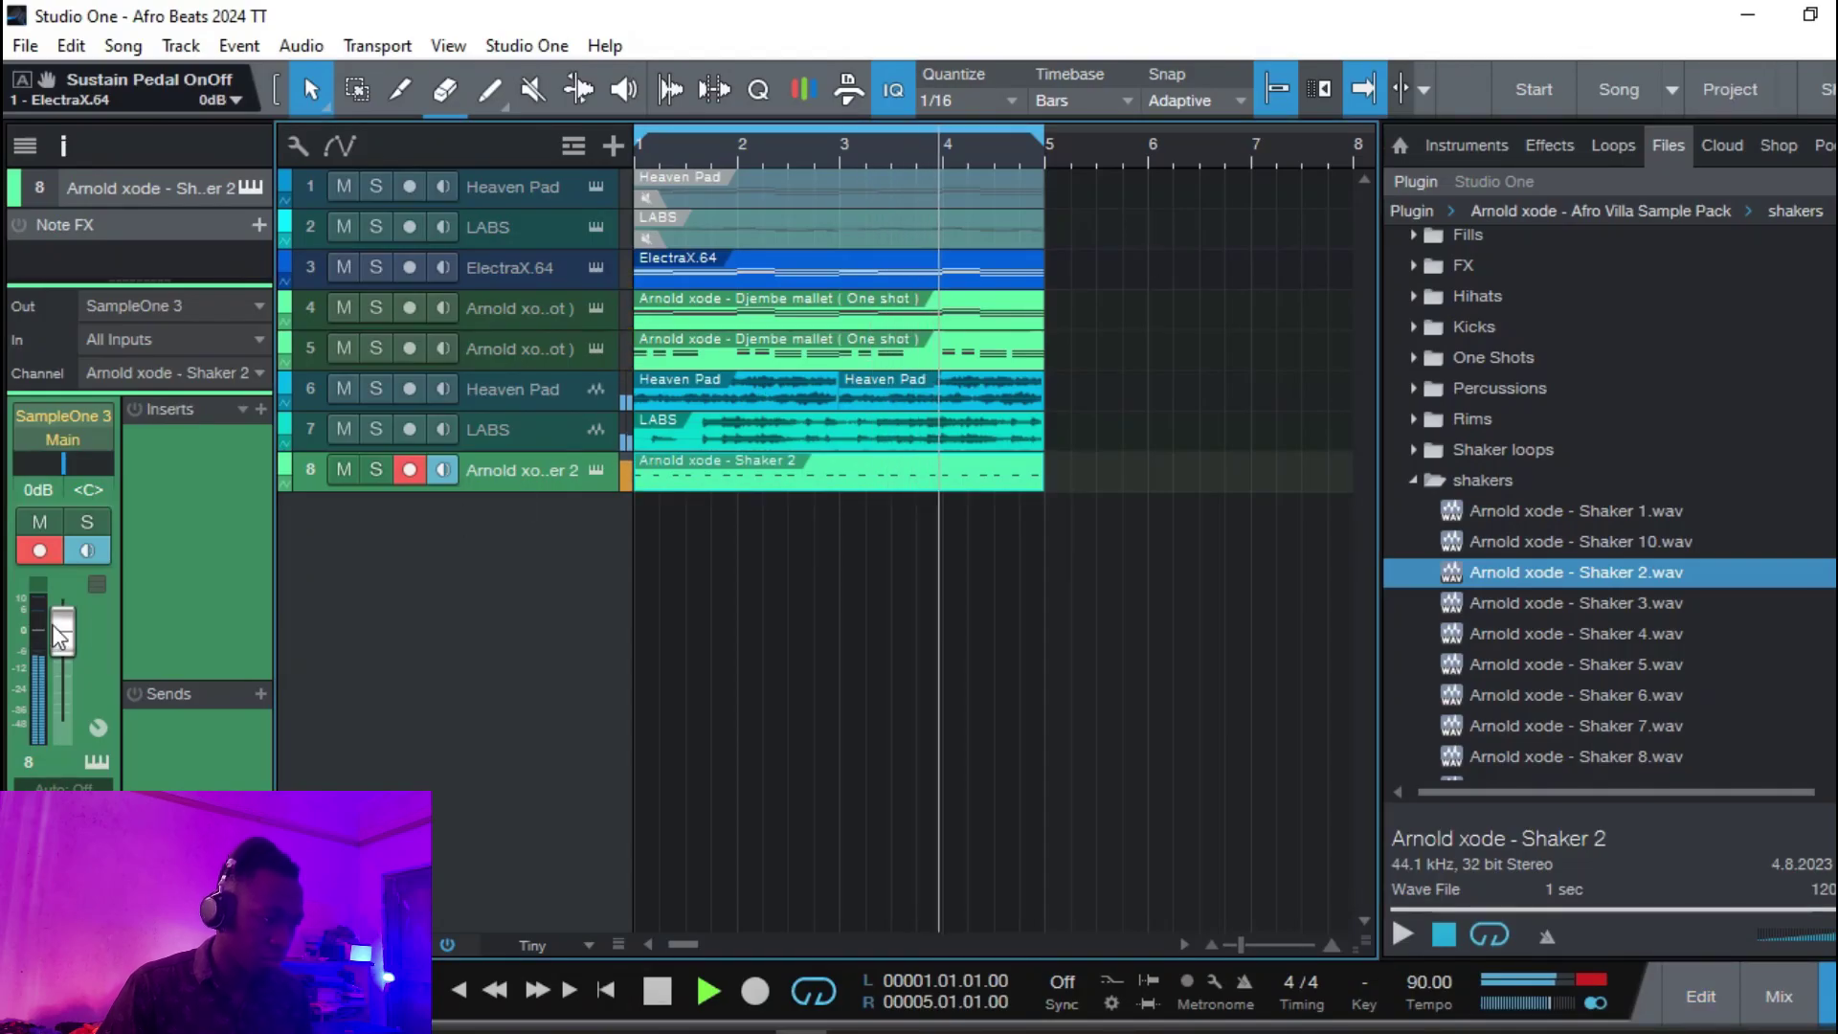
left_click_drag(61, 636, 60, 641)
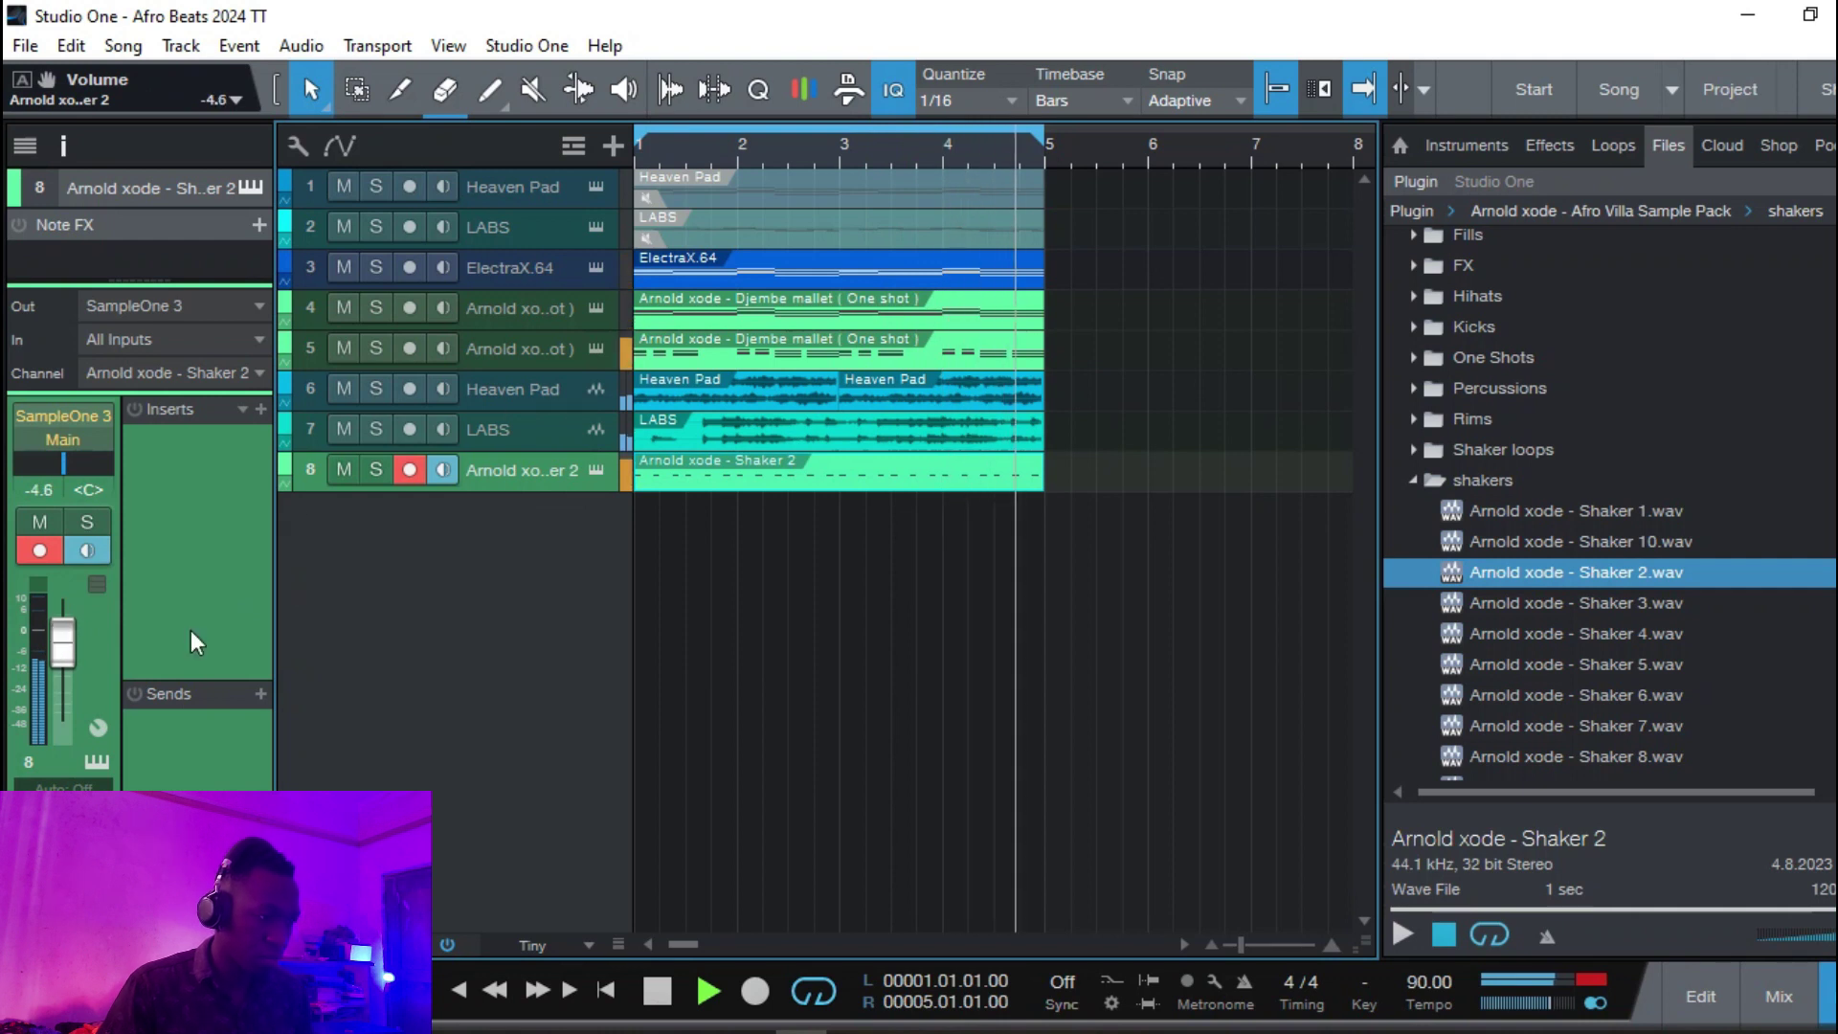
key("F2")
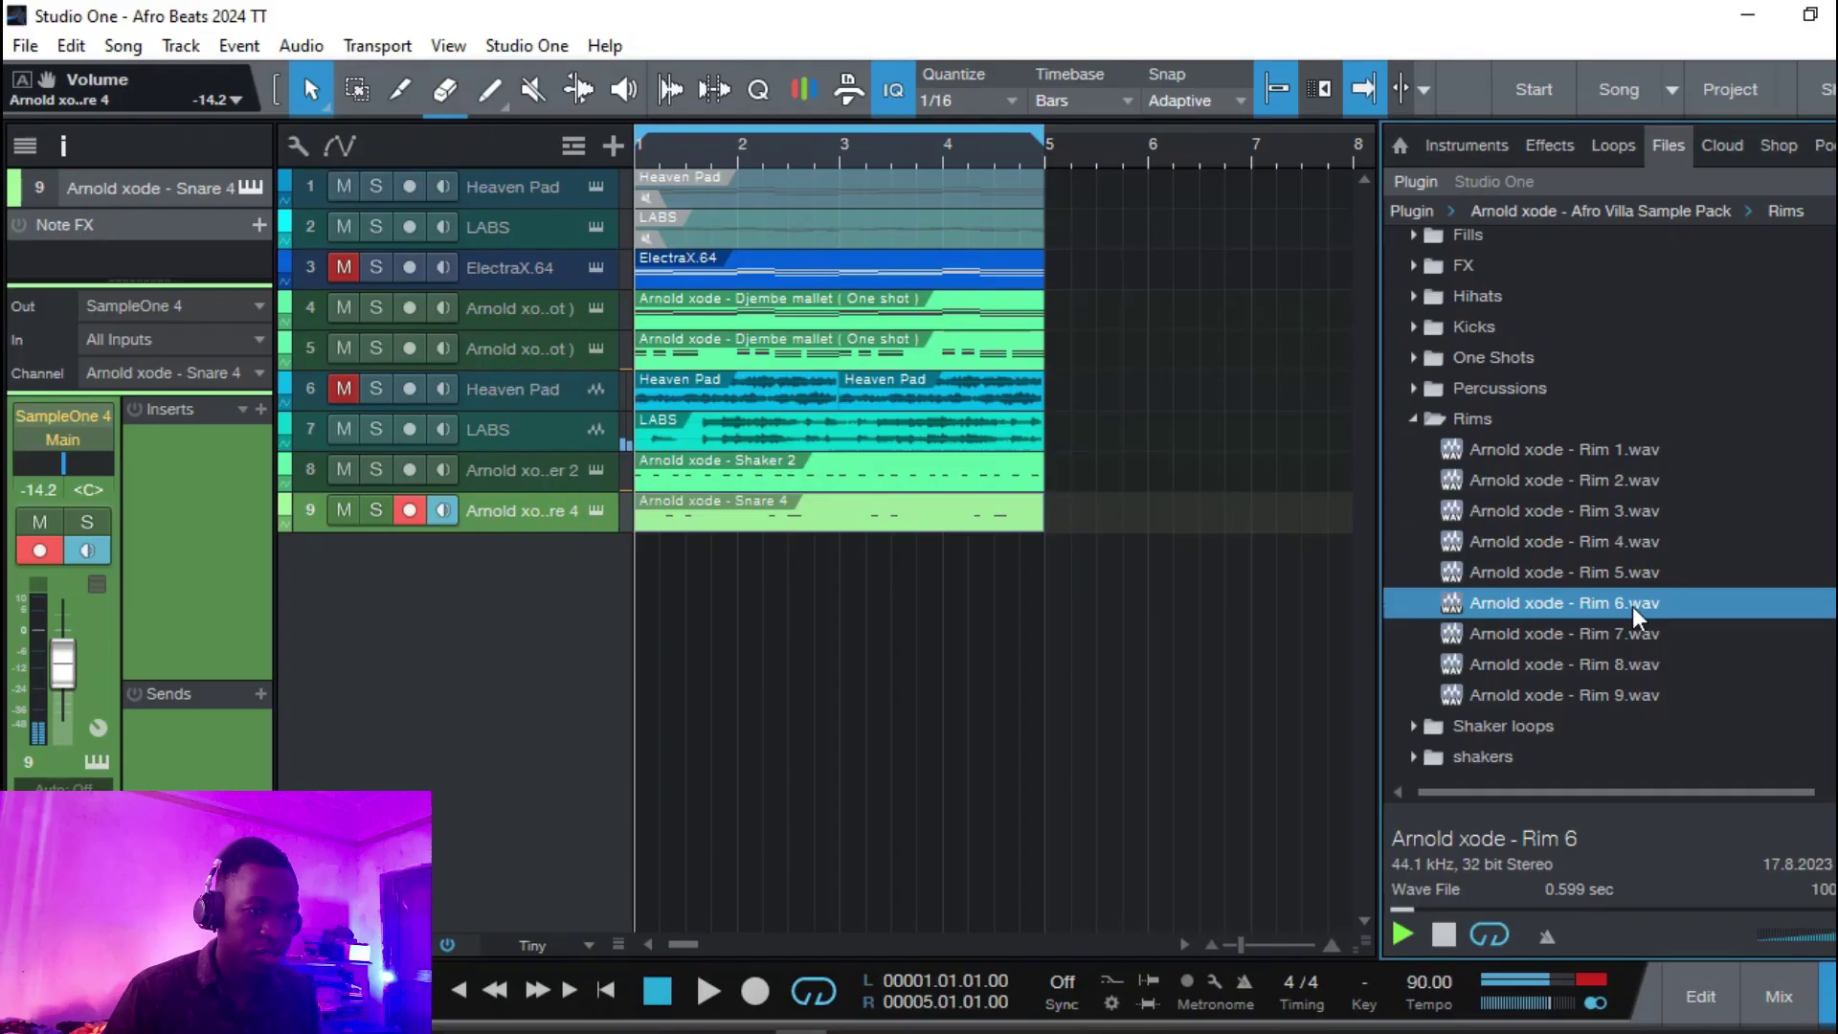
Audition the Rim 5 and Rim 6 samples and load Rim 6 into a new sampler.
left_click(1628, 578)
left_click(1629, 612)
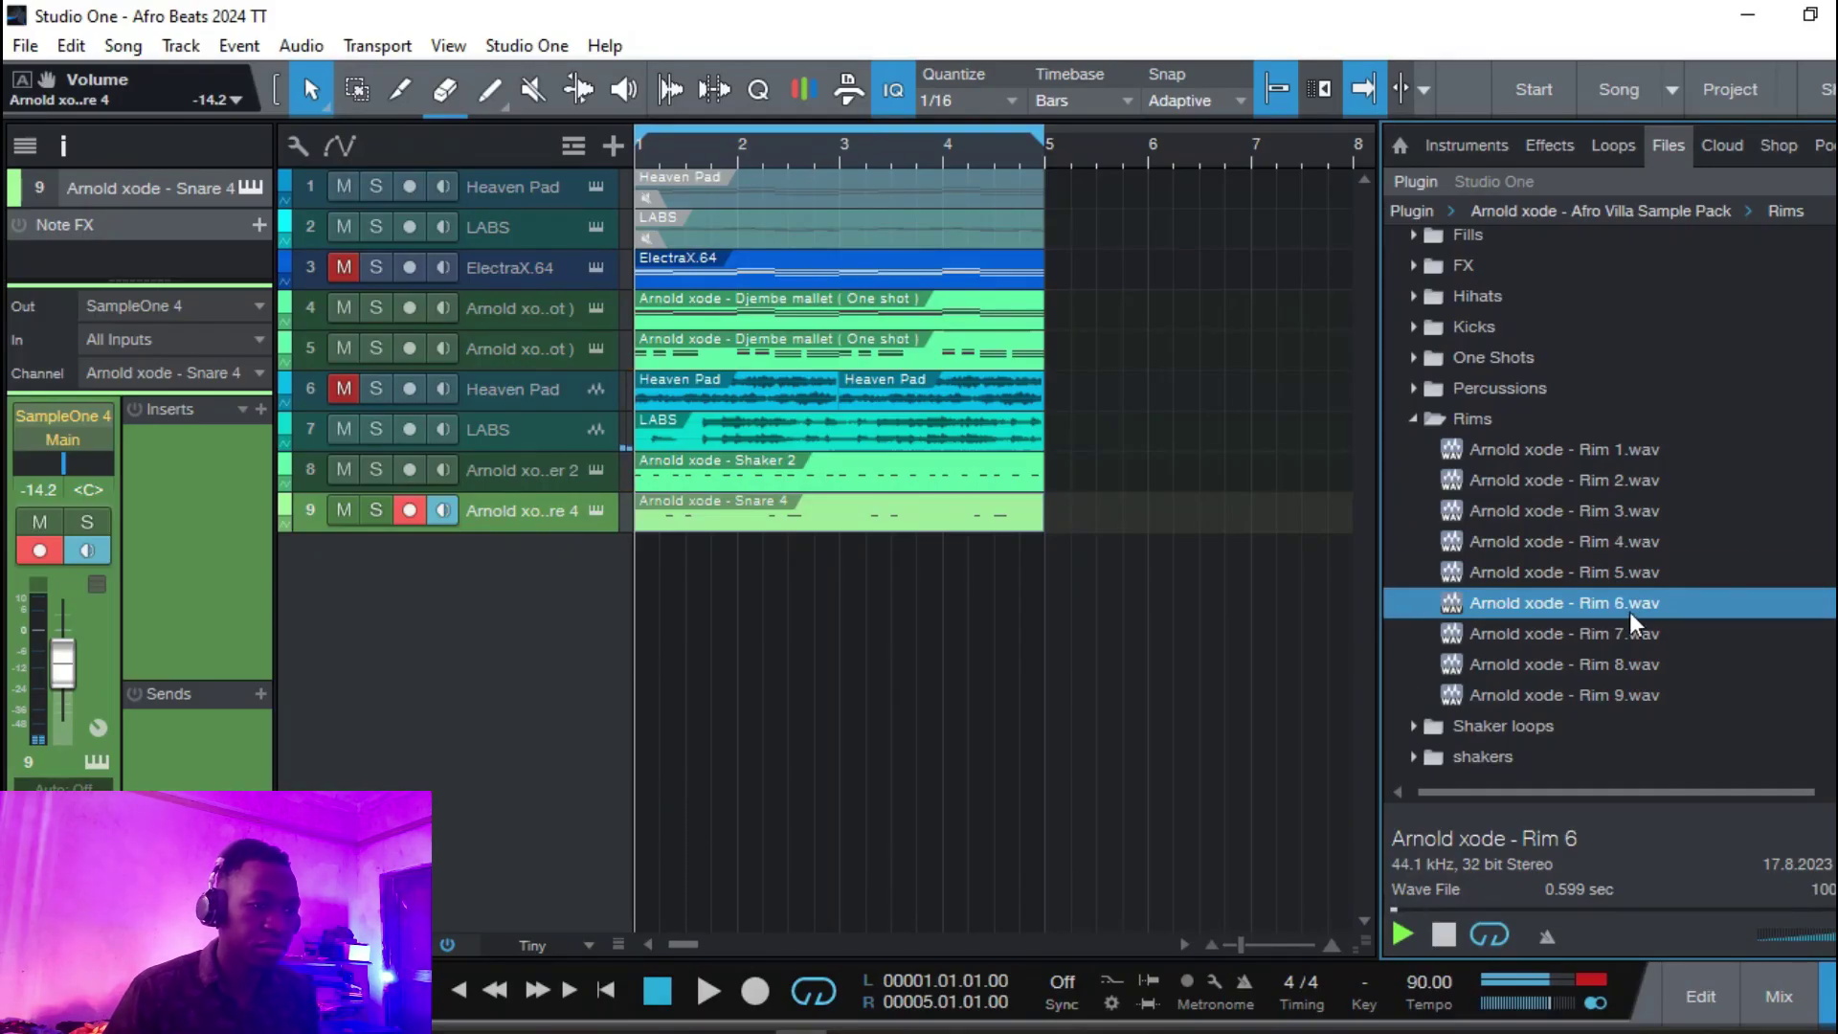
right_click(1629, 612)
left_click(1388, 116)
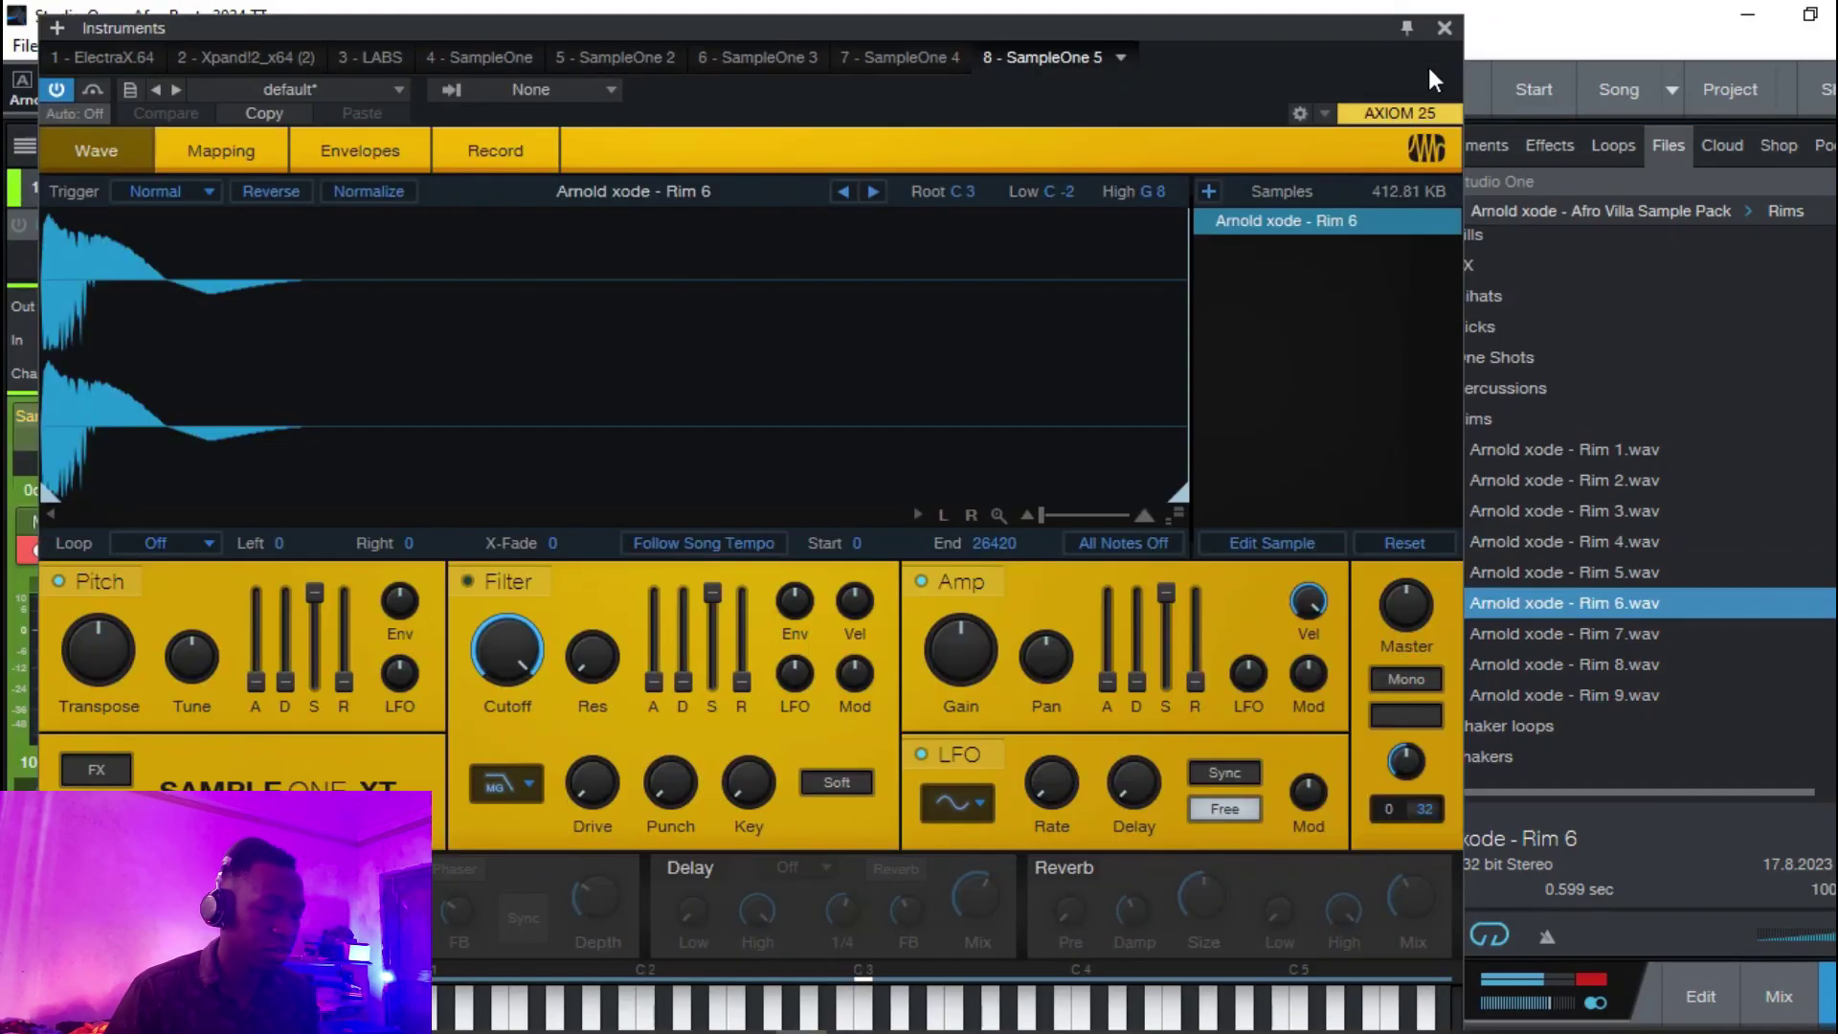
Program two C3 hits per bar on the Rim 6 track, duplicate them to fill four bars, and return to the arrangement.
key("F2")
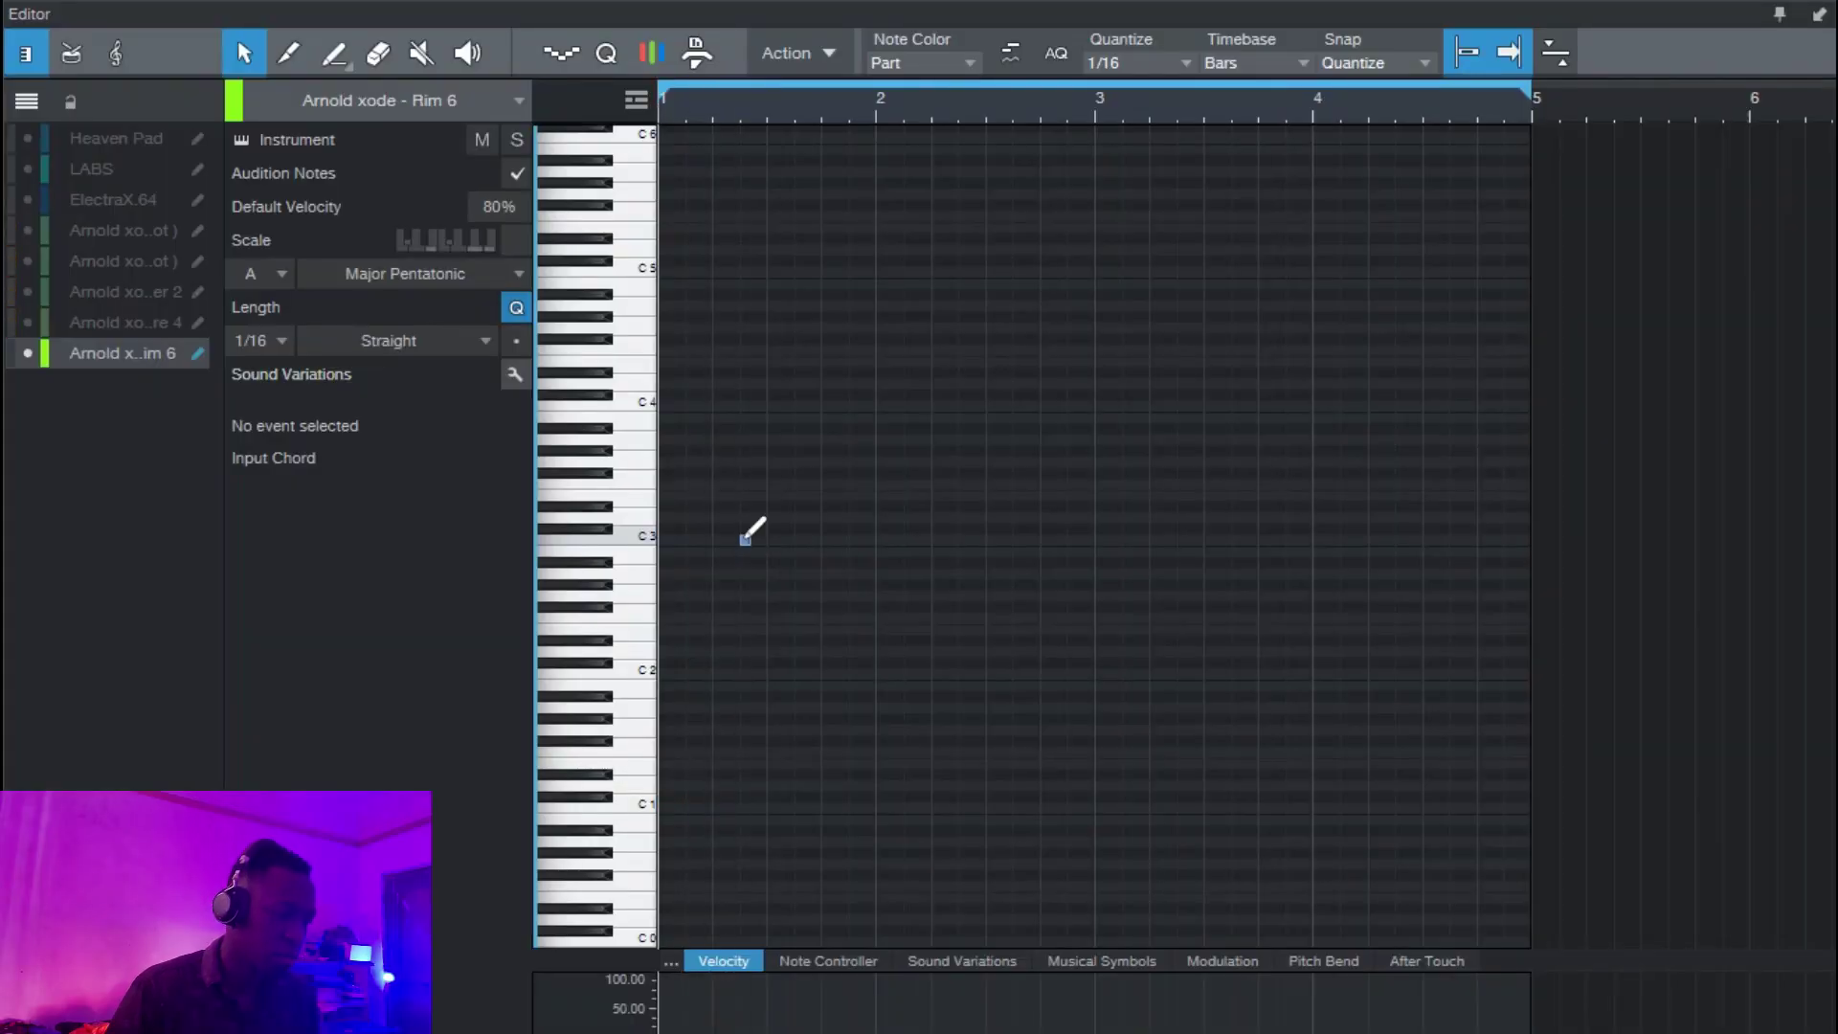
left_click(745, 538)
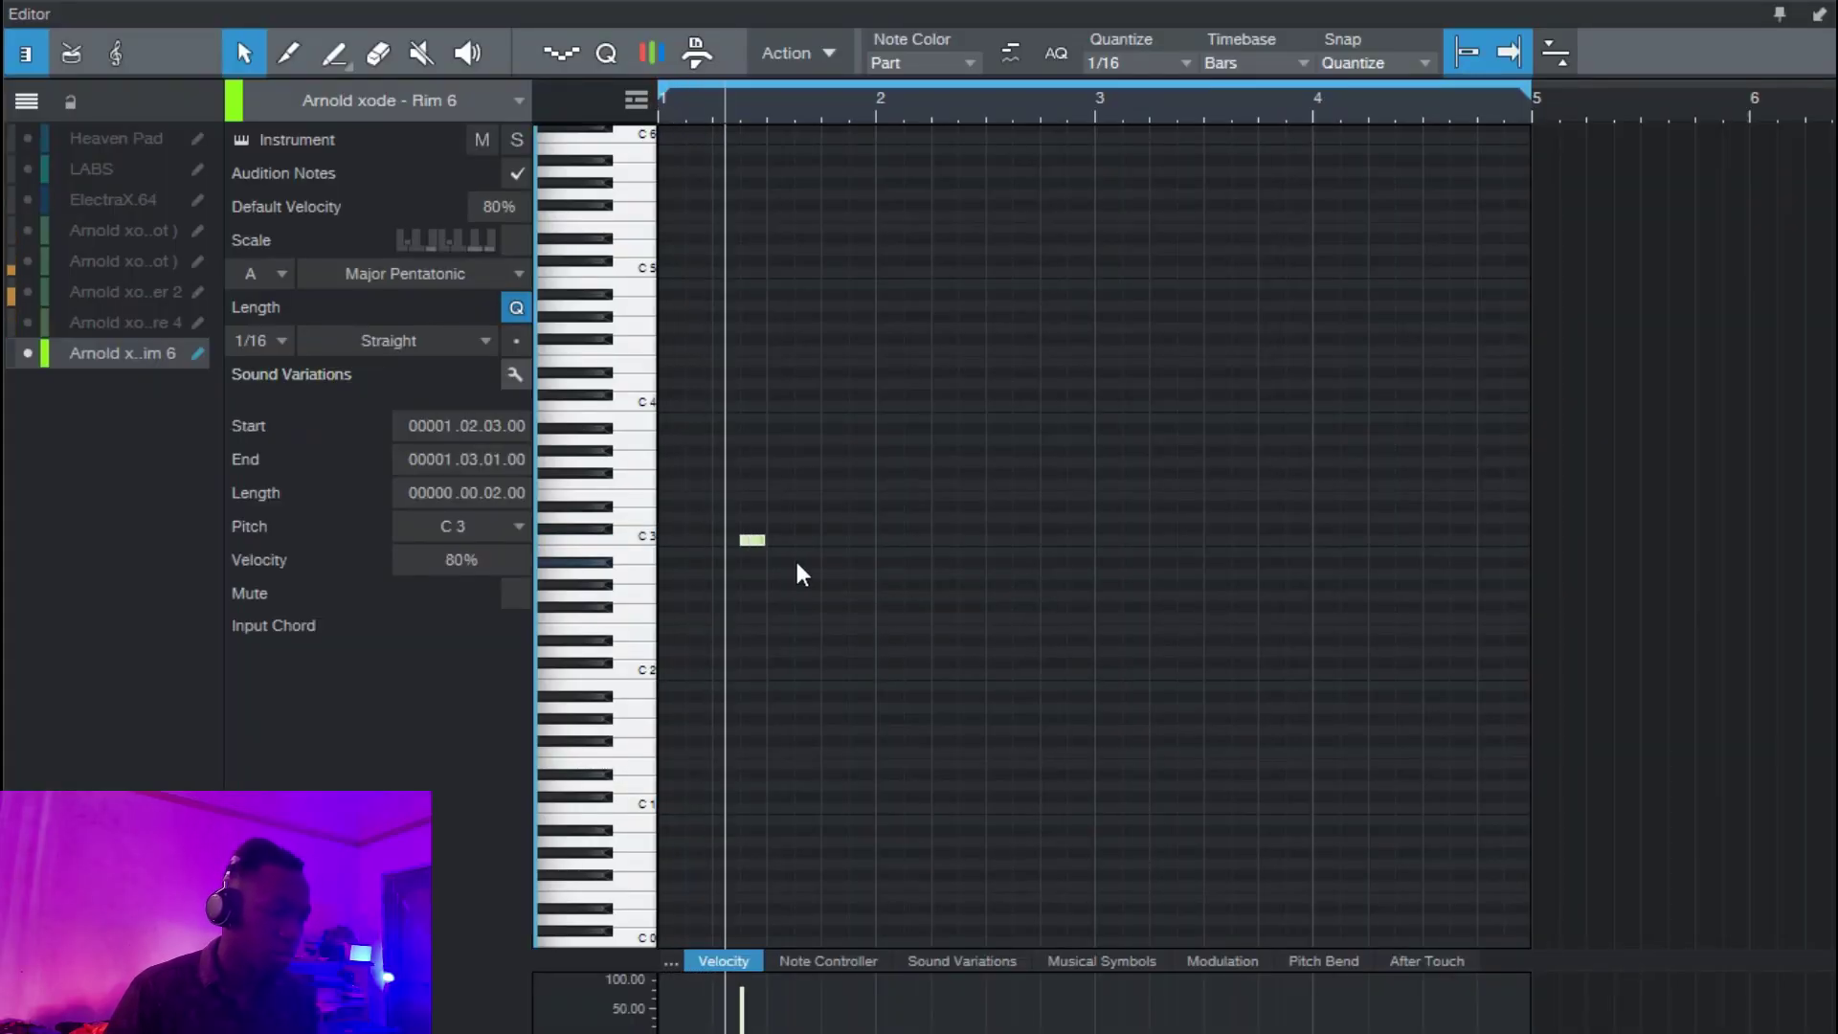
double_click(853, 538)
left_click_drag(864, 540, 880, 549)
left_click_drag(1011, 637, 400, 360)
key("d")
key("ctrl+a")
key("d")
key("space")
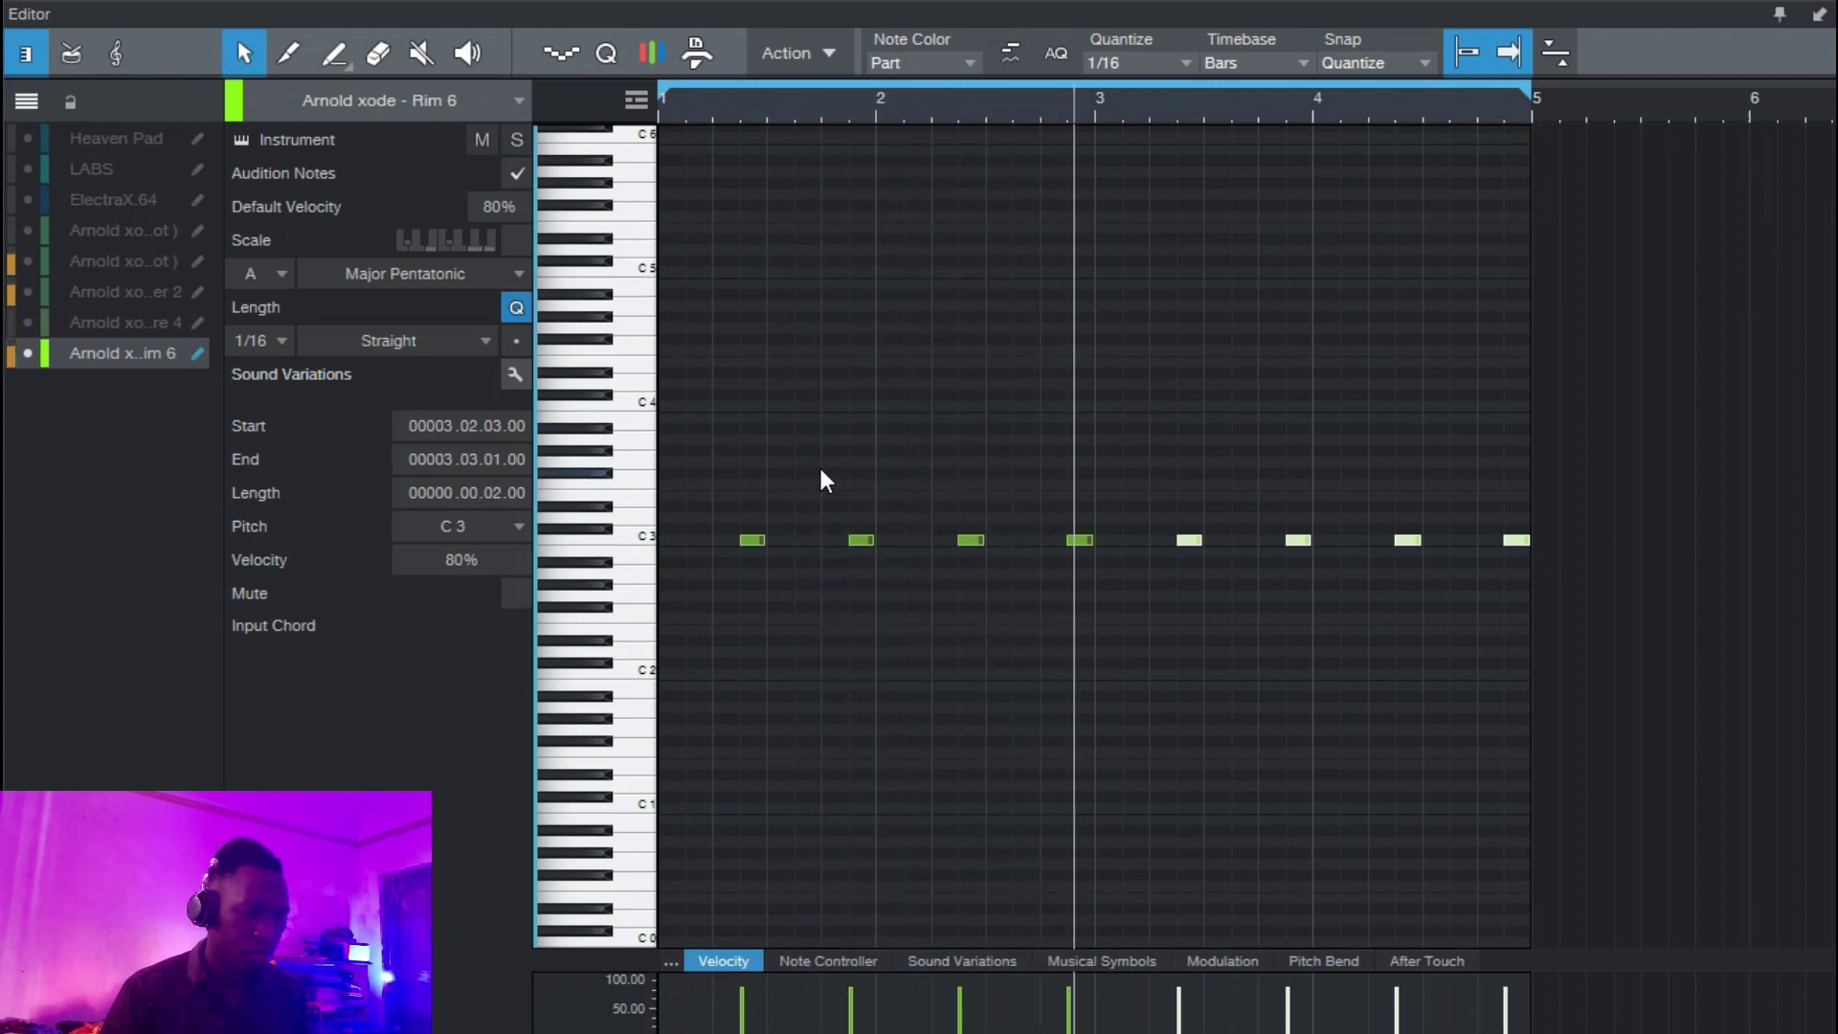
left_click(1833, 14)
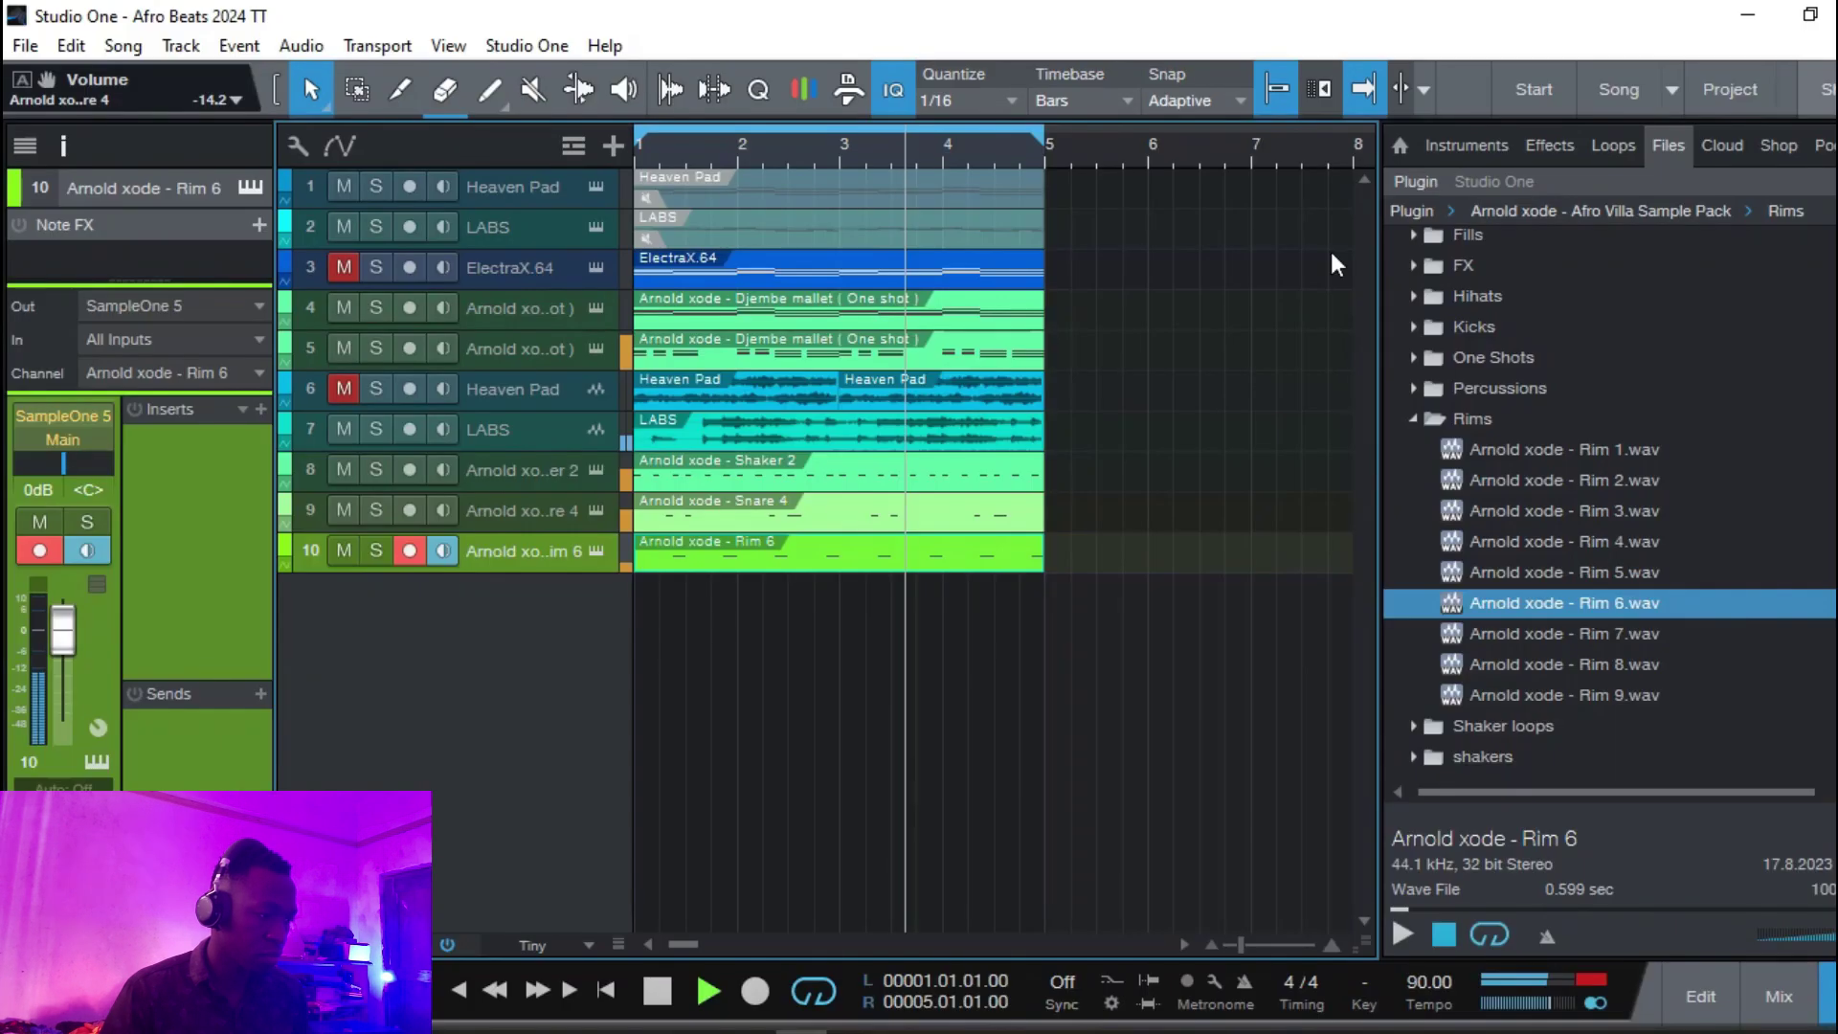
Add perc 7 from the sample pack as a new track with one C3 hit near the end of bars 1 and 2.
left_click(492, 478)
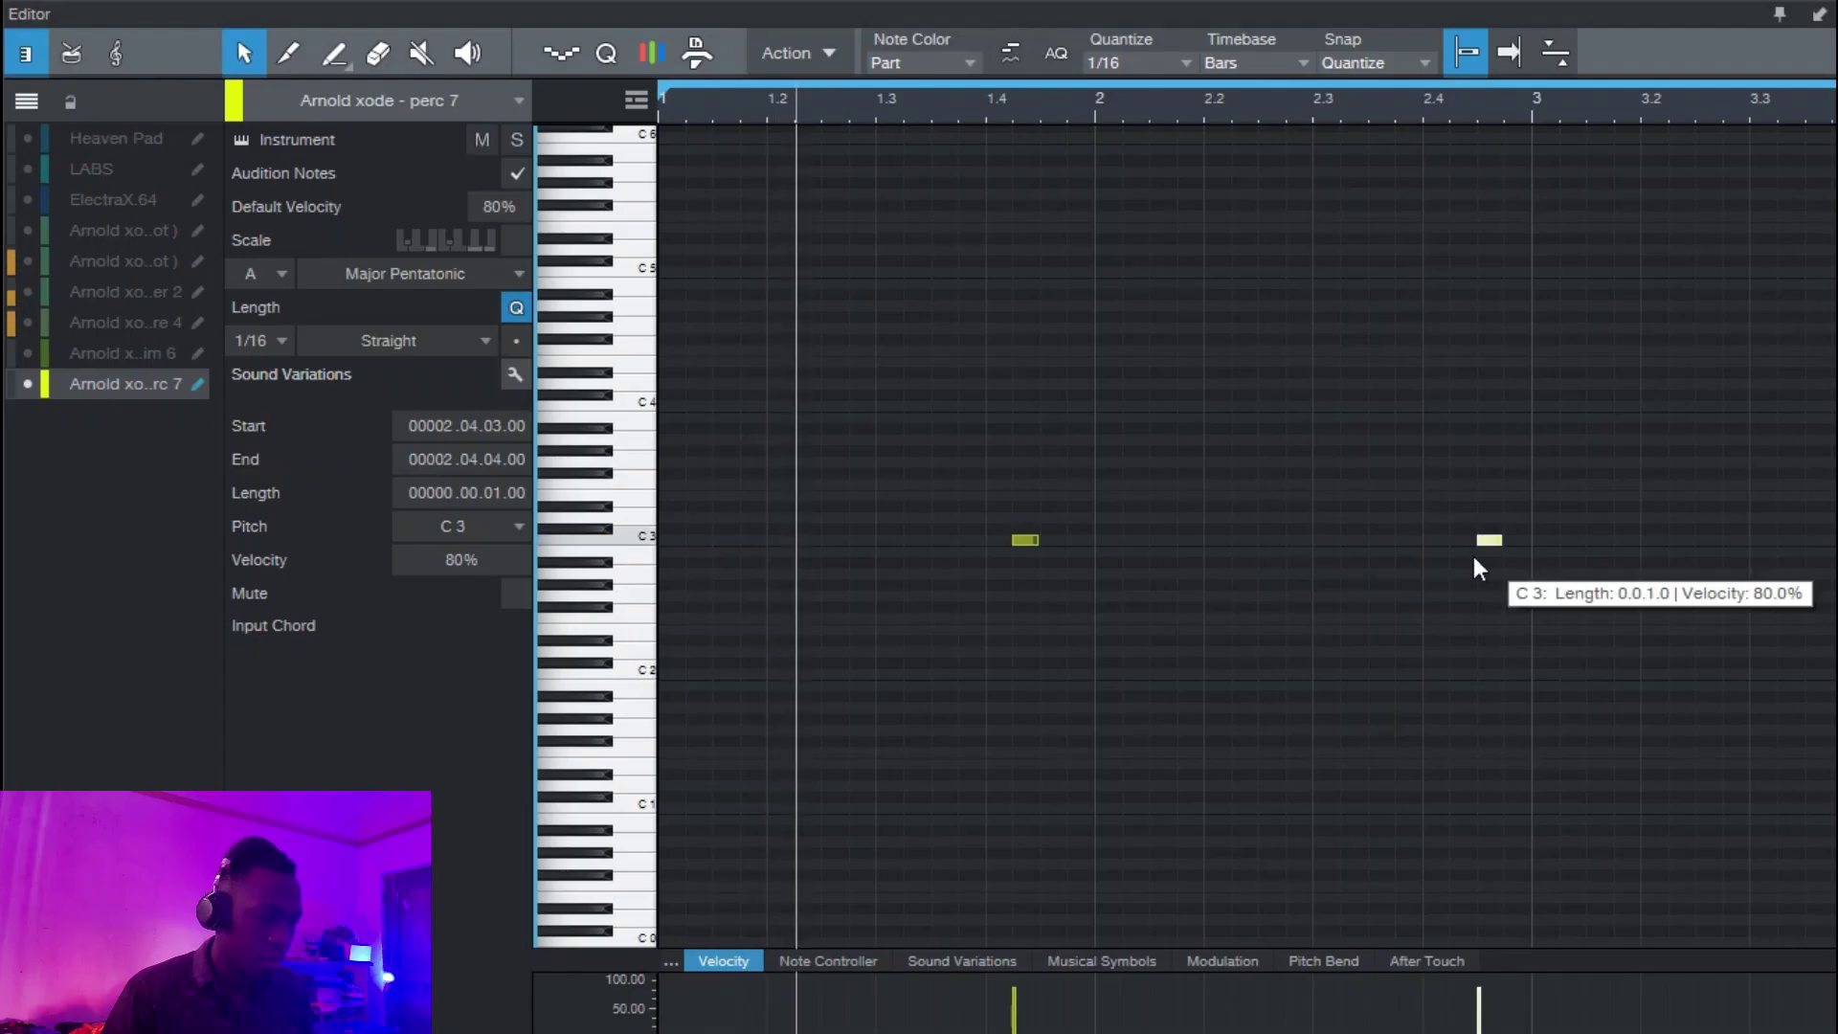
key("w")
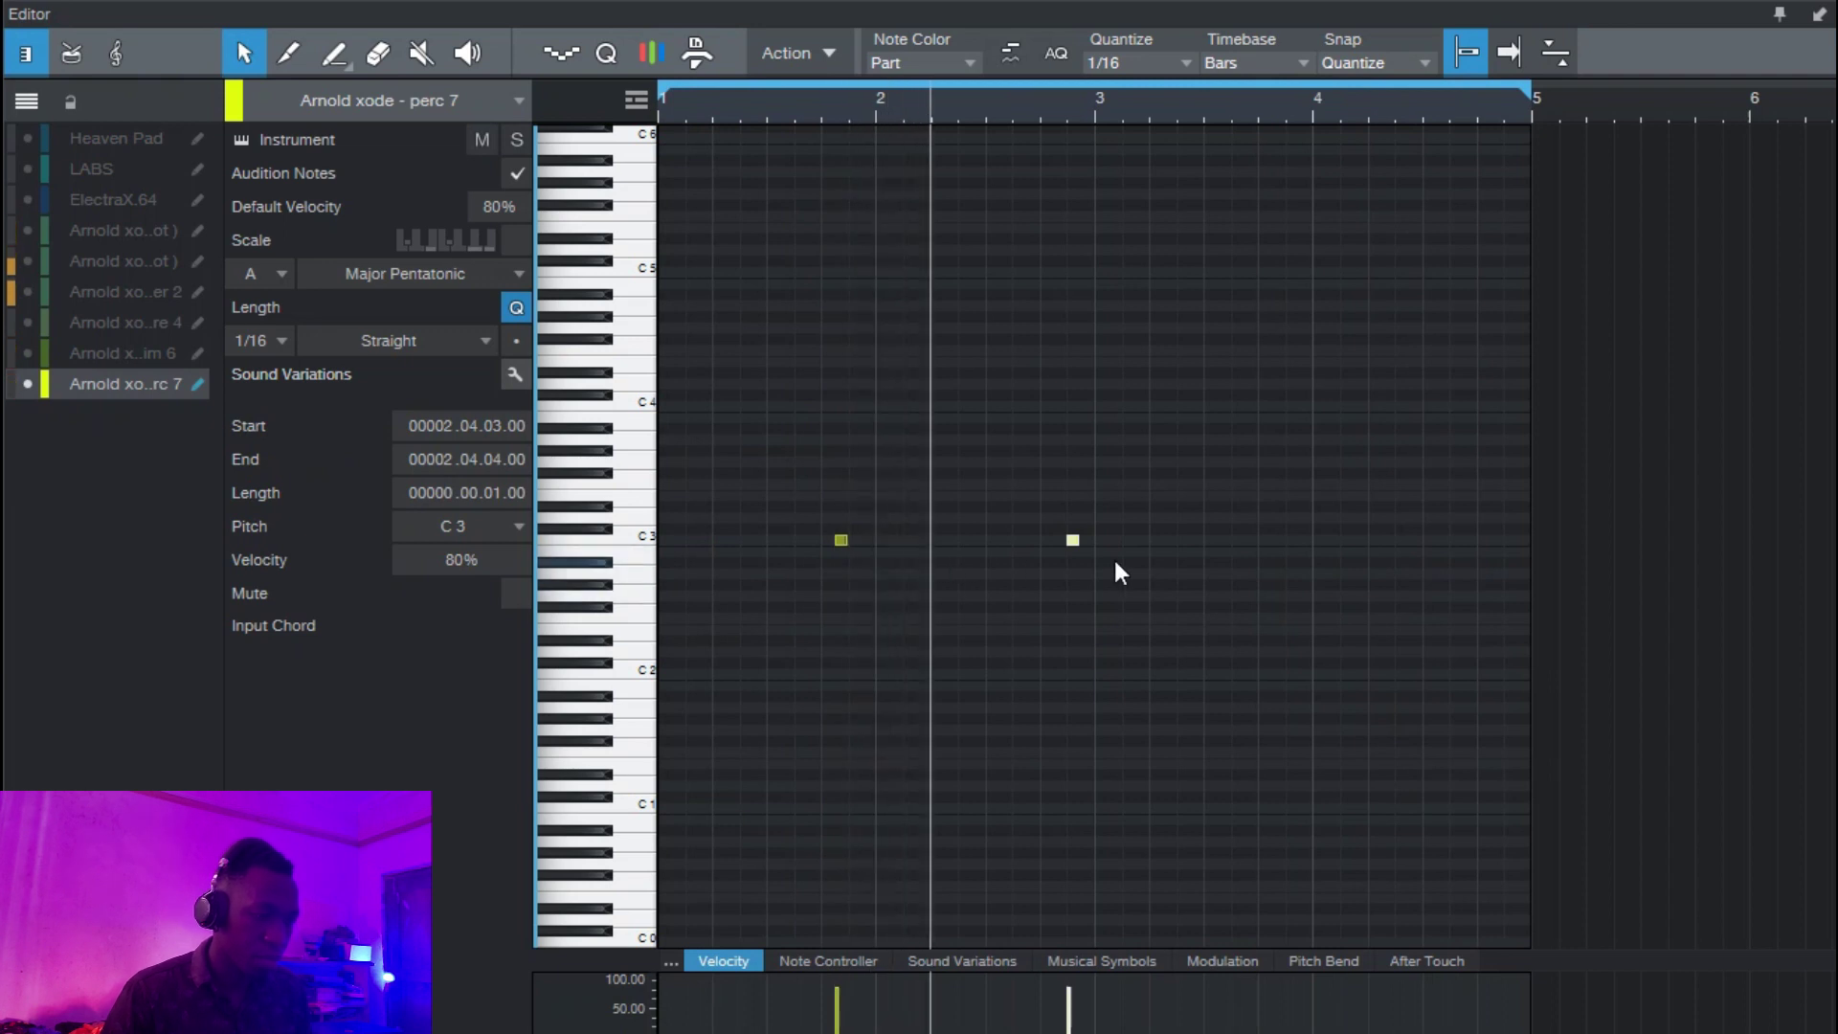
key("d")
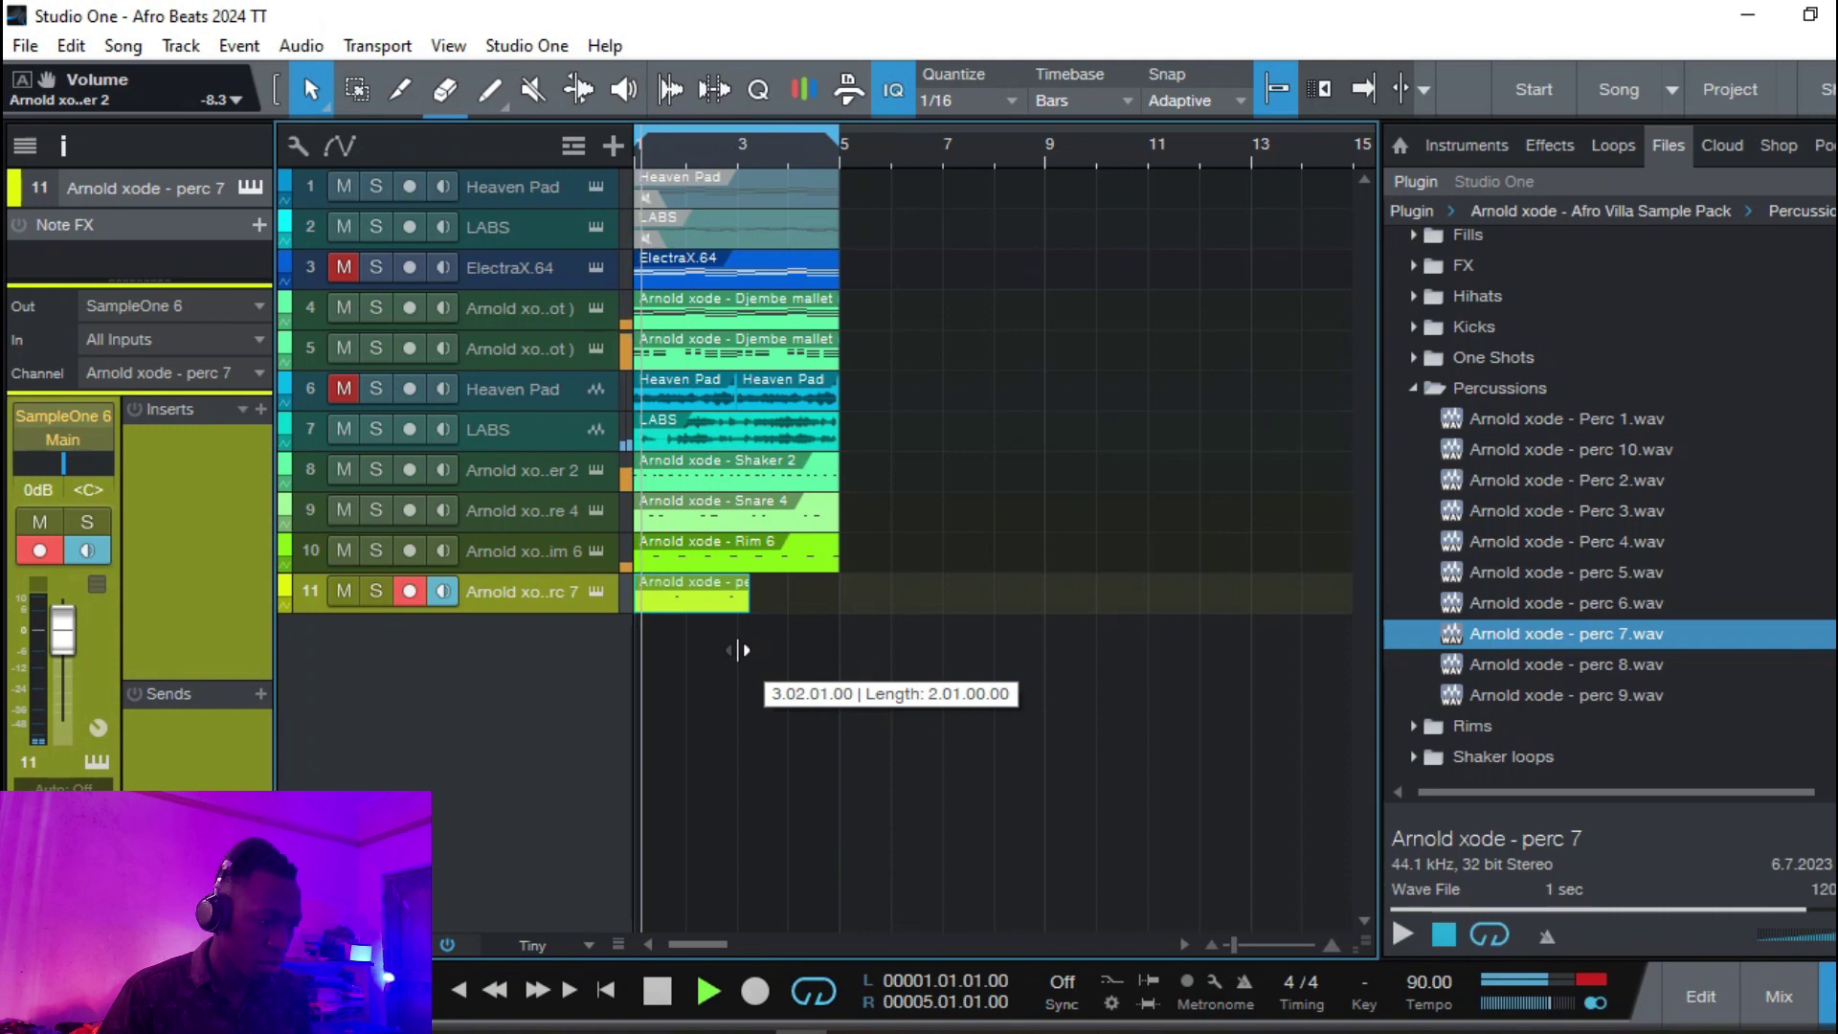
Trim the perc 7 part to two bars and duplicate it to fill four bars.
left_click_drag(737, 650, 724, 658)
key("d")
left_click_drag(904, 601, 616, 605)
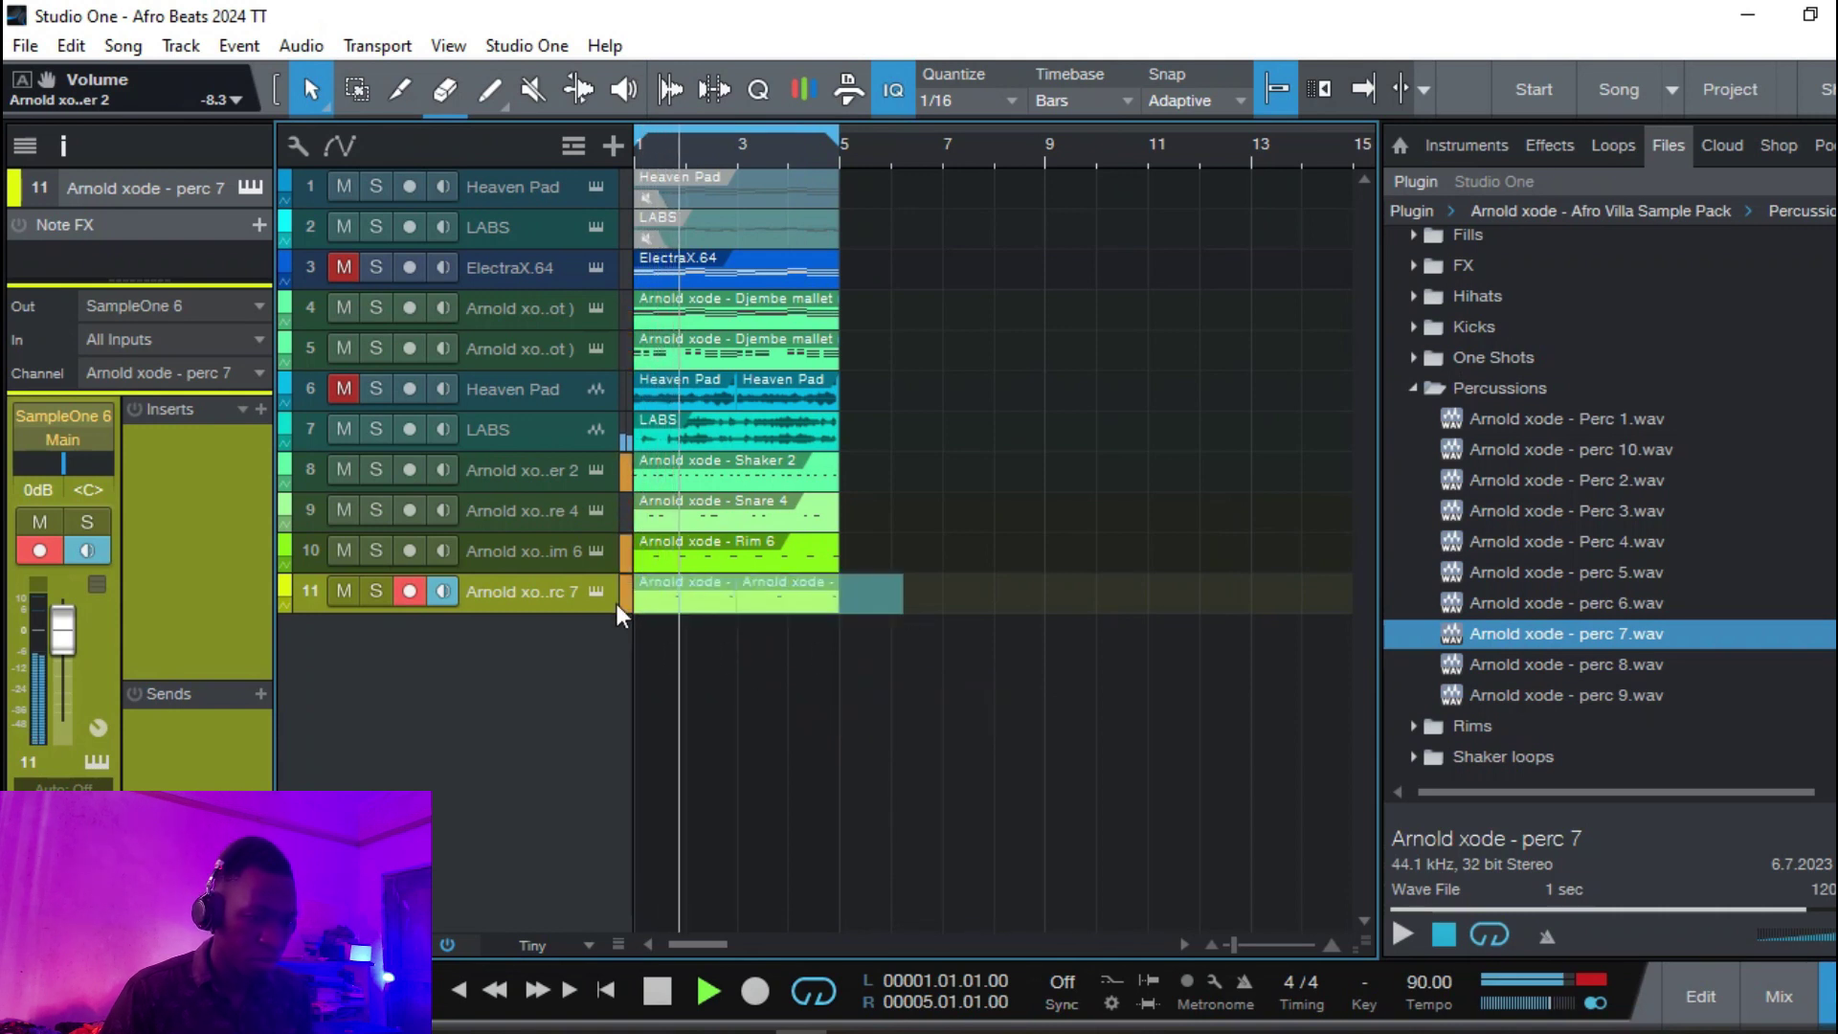
Add perc 8 as a new track, program short C3 hits starting on the second and fourth sixteenths of bar 1, and return to the arrangement.
left_click(1606, 662)
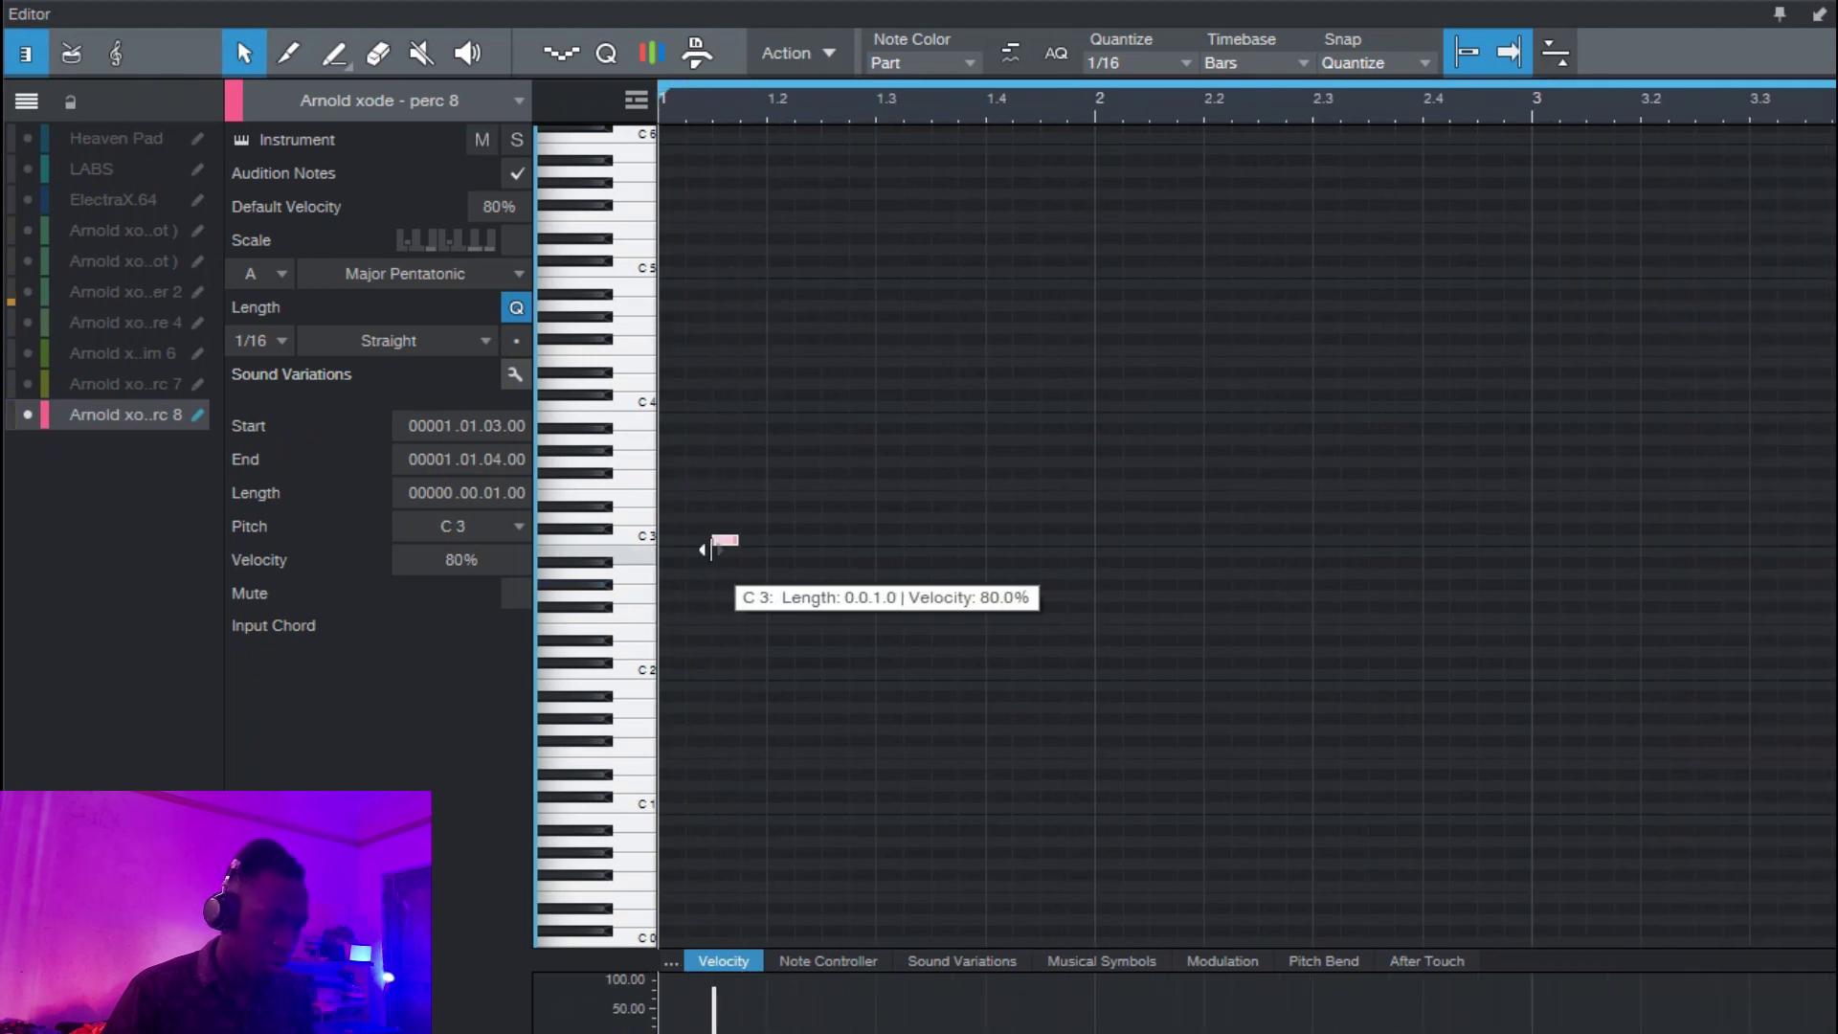
key("alt+Right")
key("space")
key("space")
double_click(710, 542)
key("space")
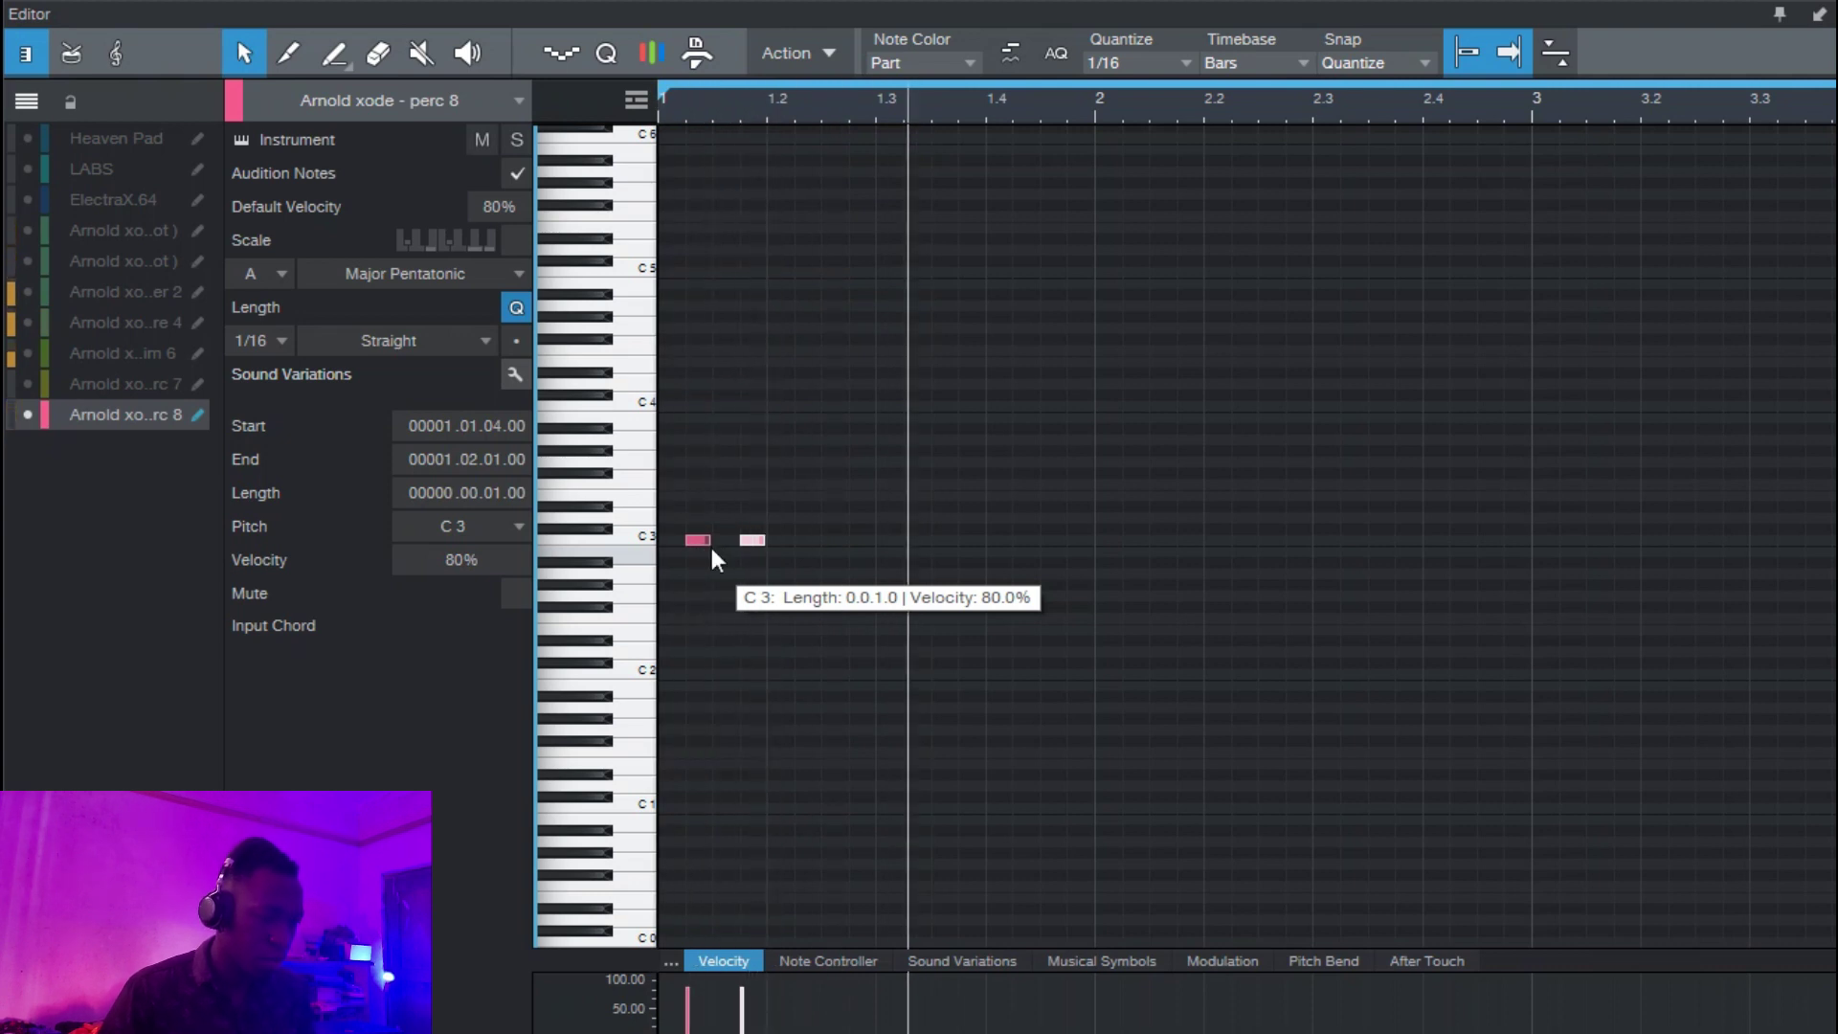
key("w")
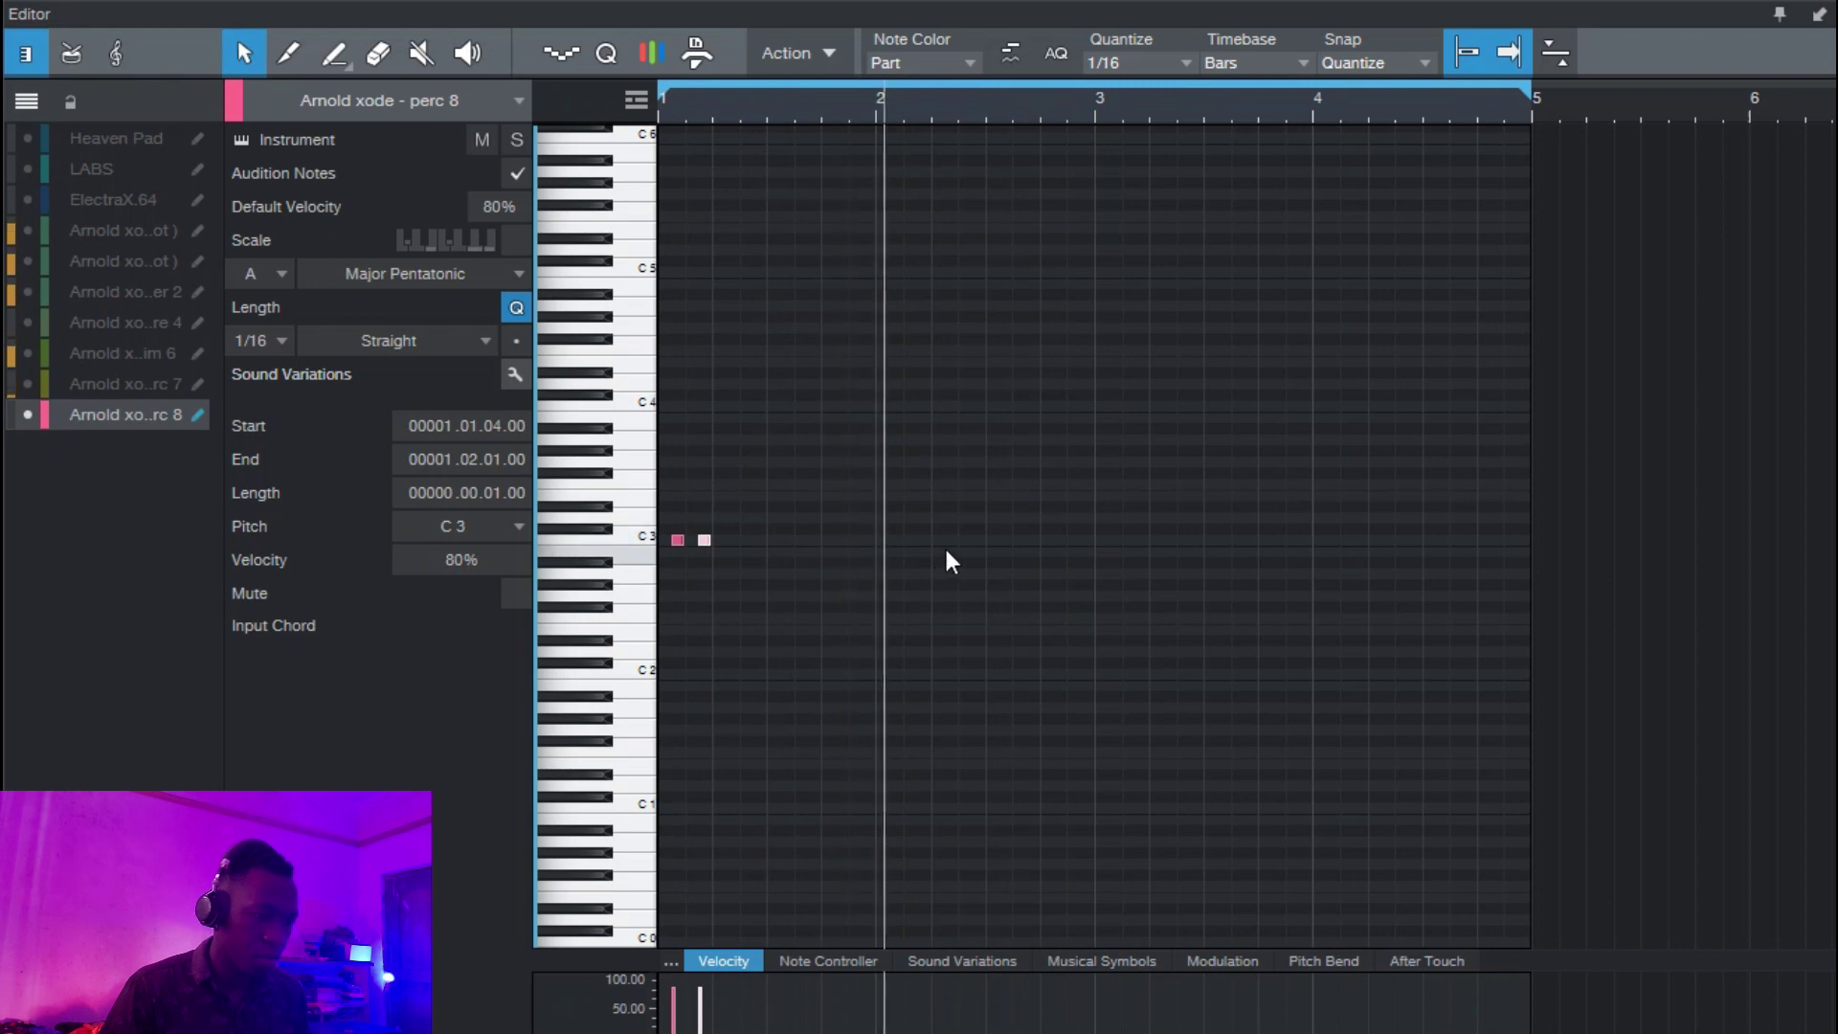
key("space")
double_click(1064, 534)
key("F2")
Trim the perc 8 part to two bars, duplicate it, and merge both copies into one four-bar part.
left_click_drag(851, 647, 748, 712)
key("d")
left_click_drag(905, 629, 695, 645)
key("g")
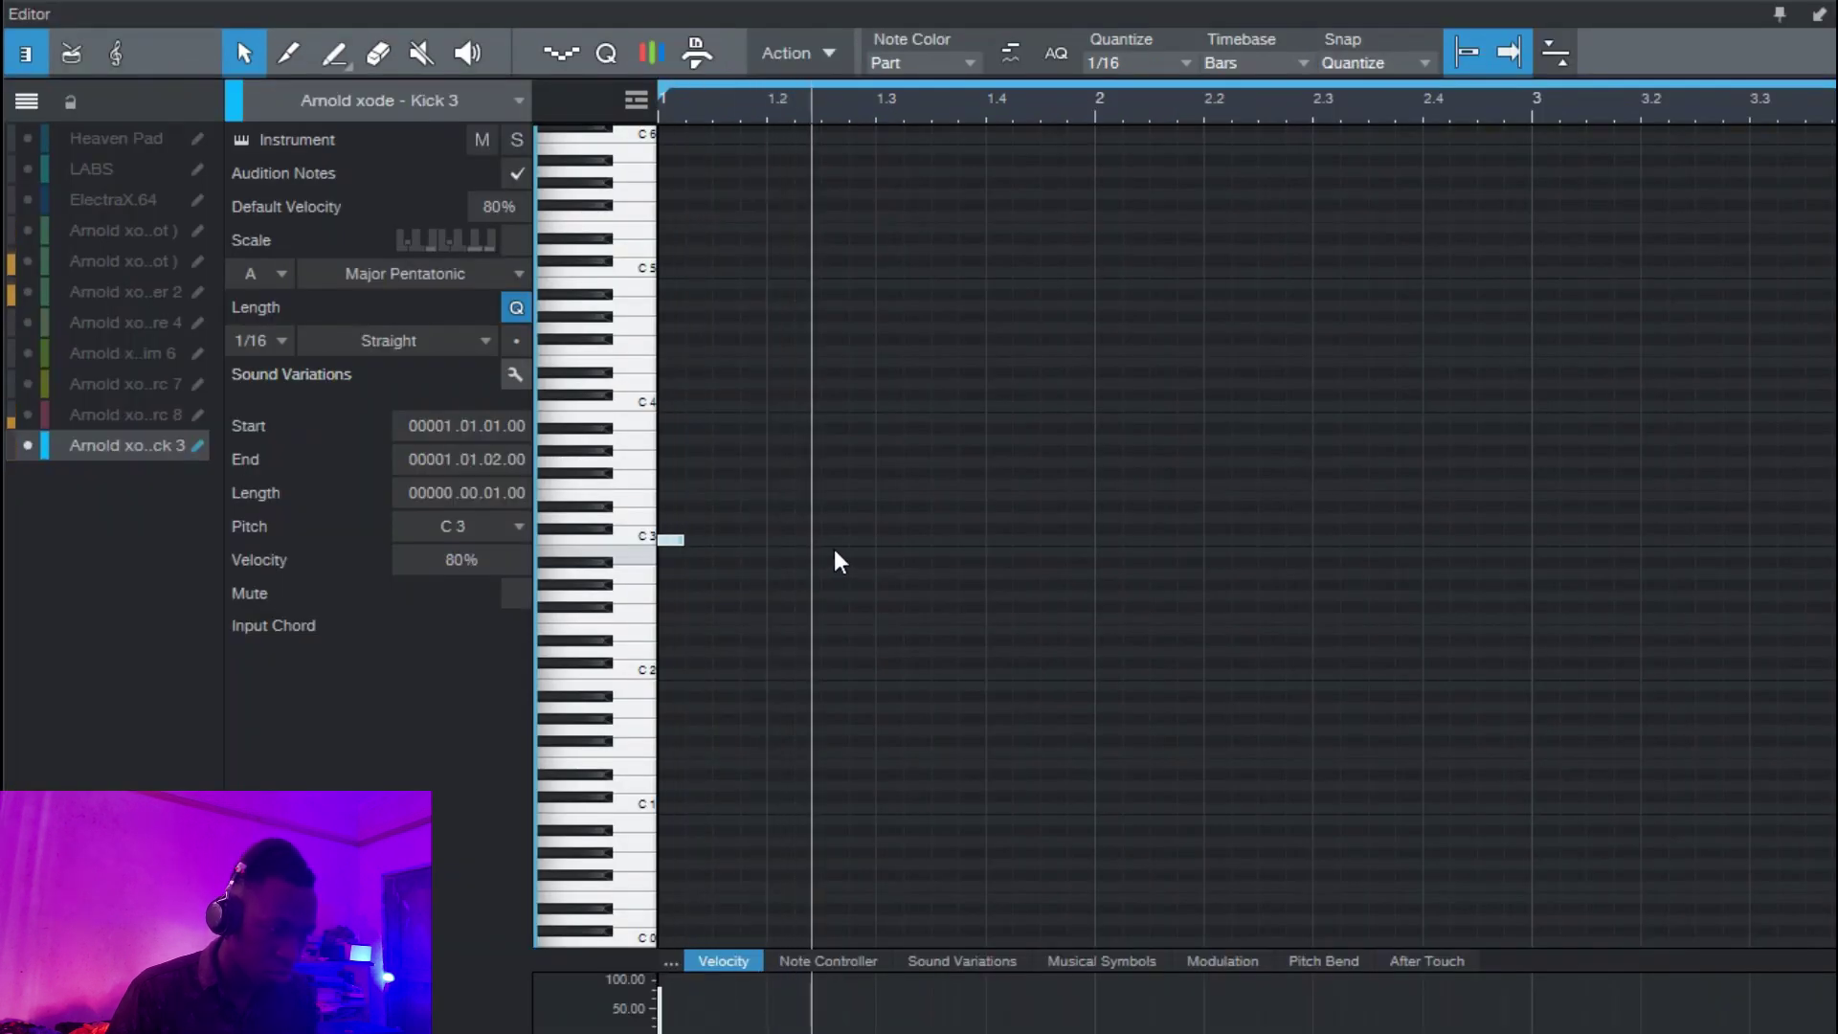
Program a two-bar C3 pattern for Kick 3, lengthen its first note to two sixteenths, and duplicate the pattern to fill four bars.
left_click(885, 540)
key("w")
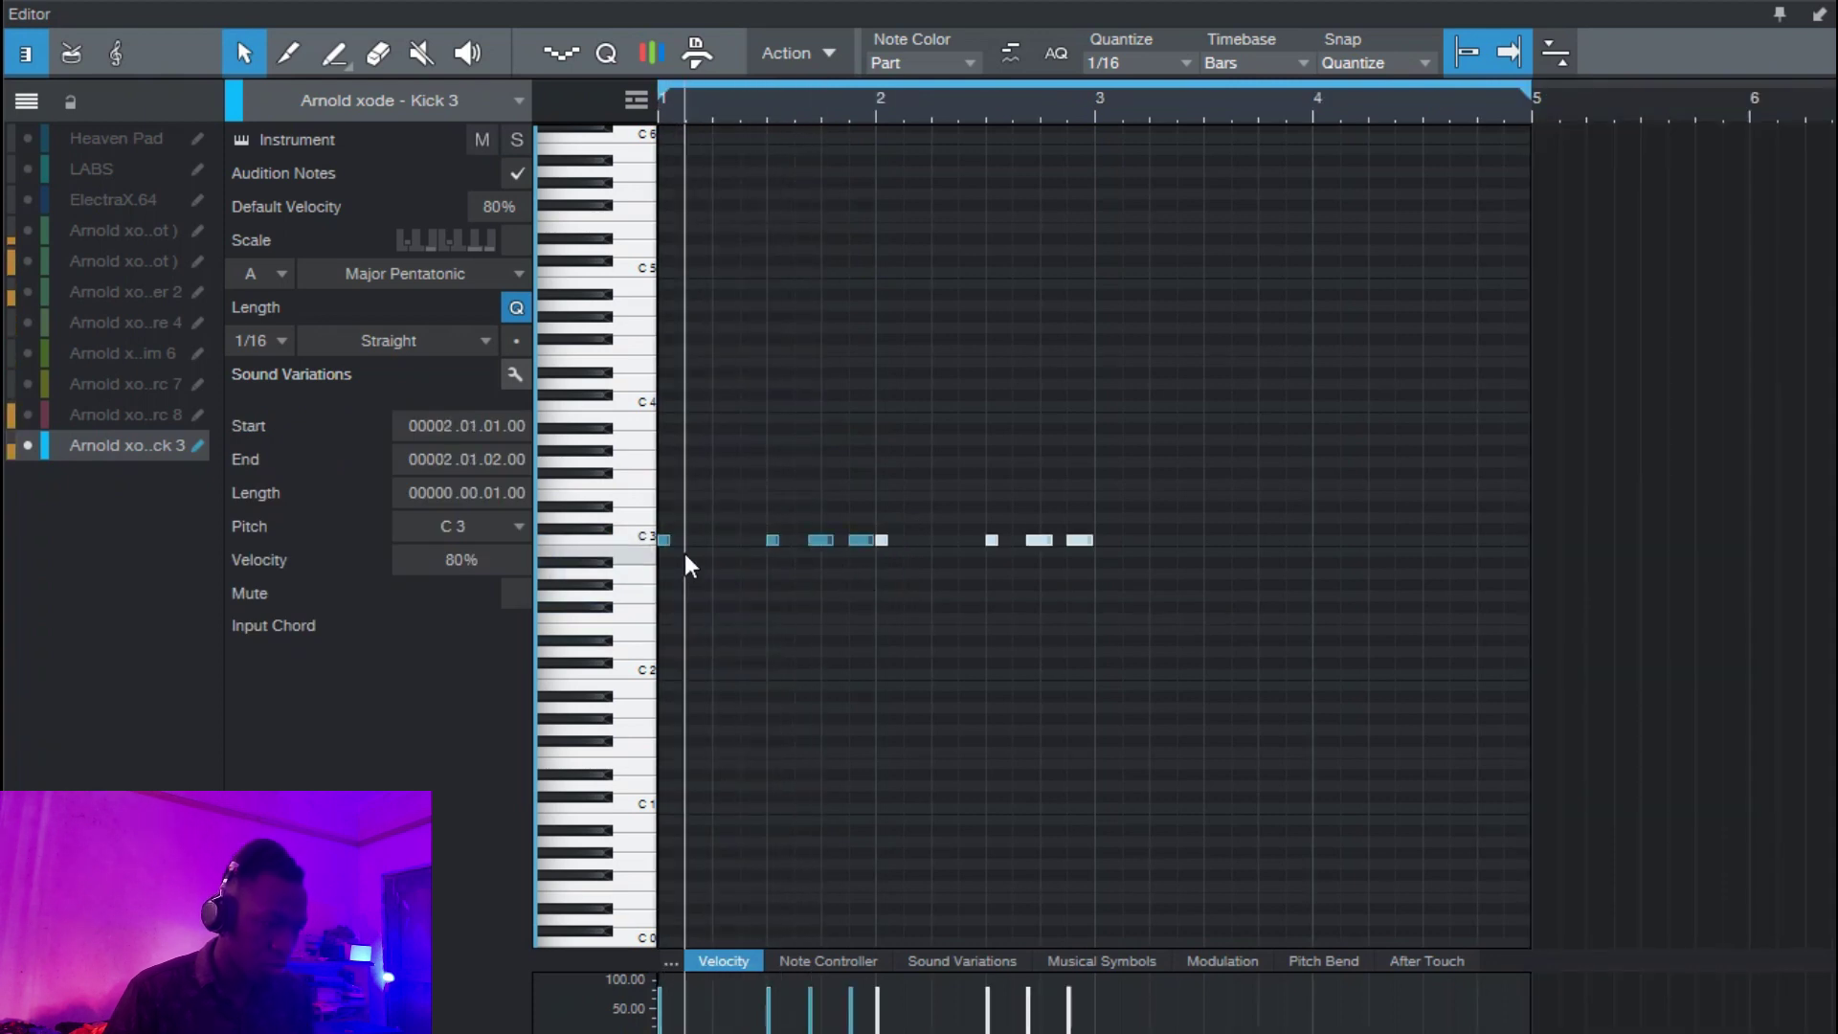
left_click_drag(669, 539, 687, 571)
key("space")
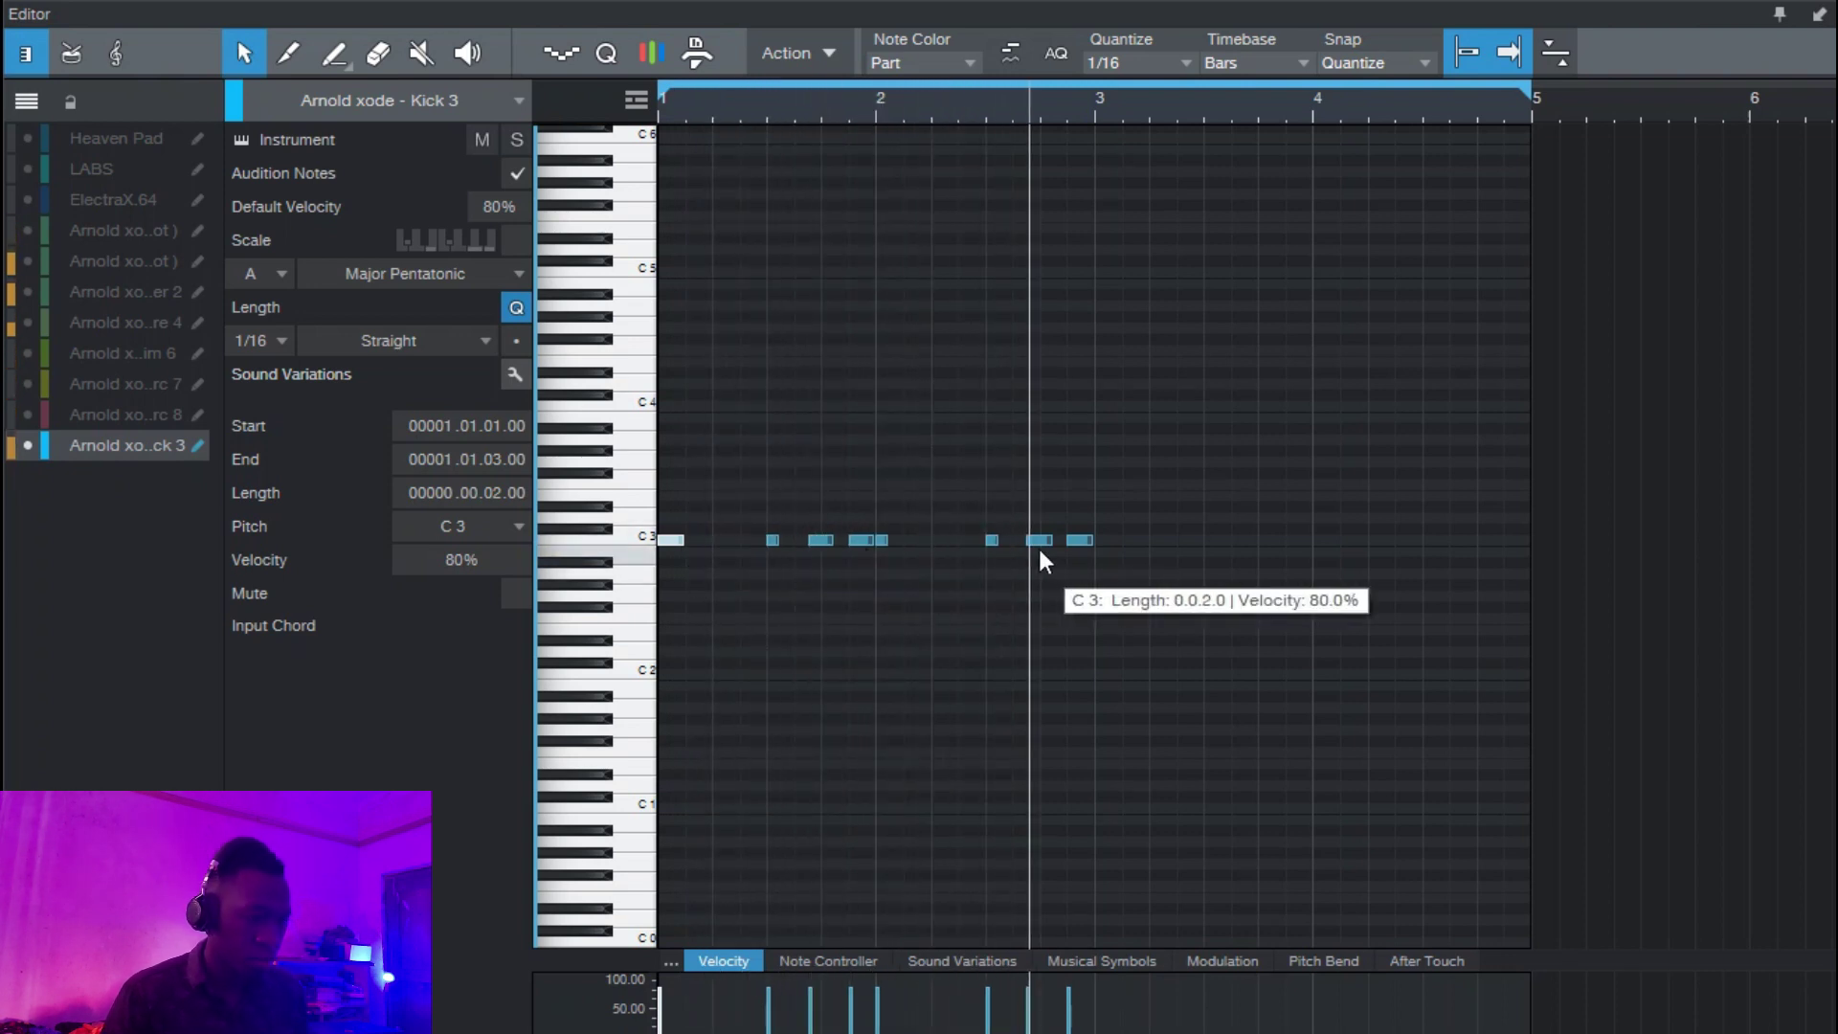
key("space")
key("d")
key("space")
key("F2")
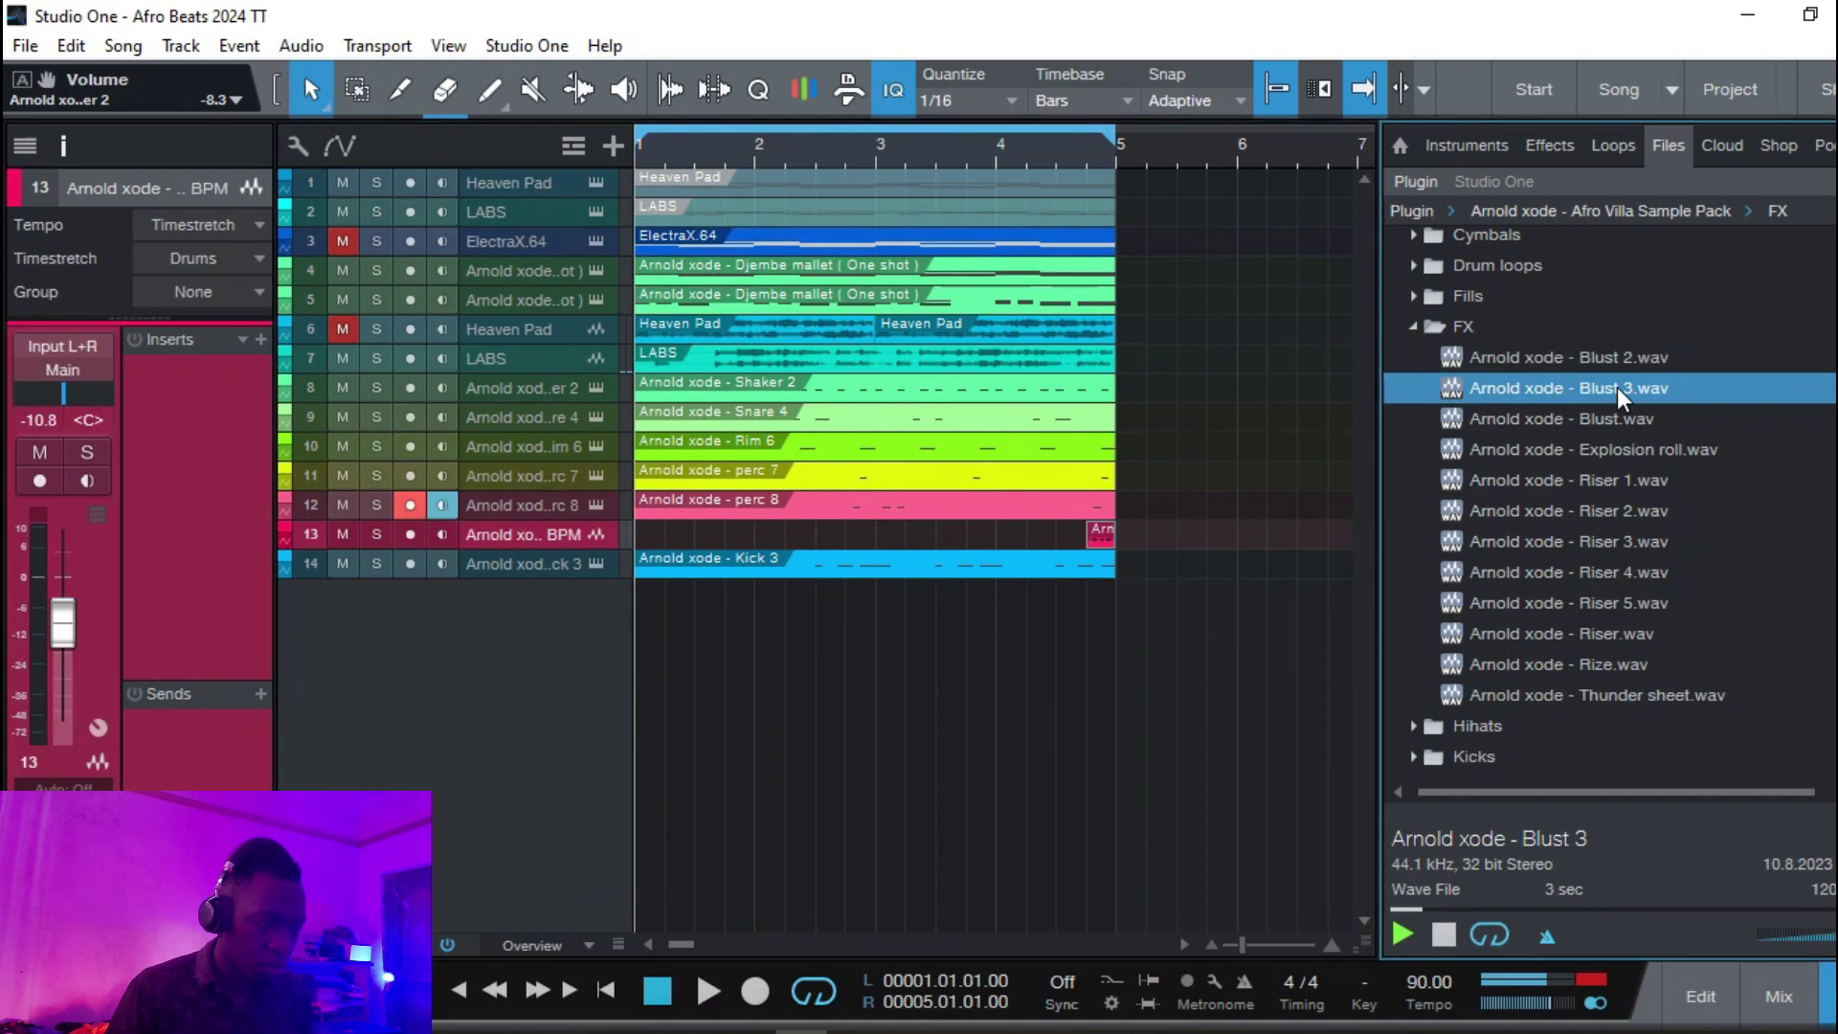
Add the Blust 3 sample from the FX folder as a new audio track starting at bar 1.
left_click_drag(1570, 387, 644, 546)
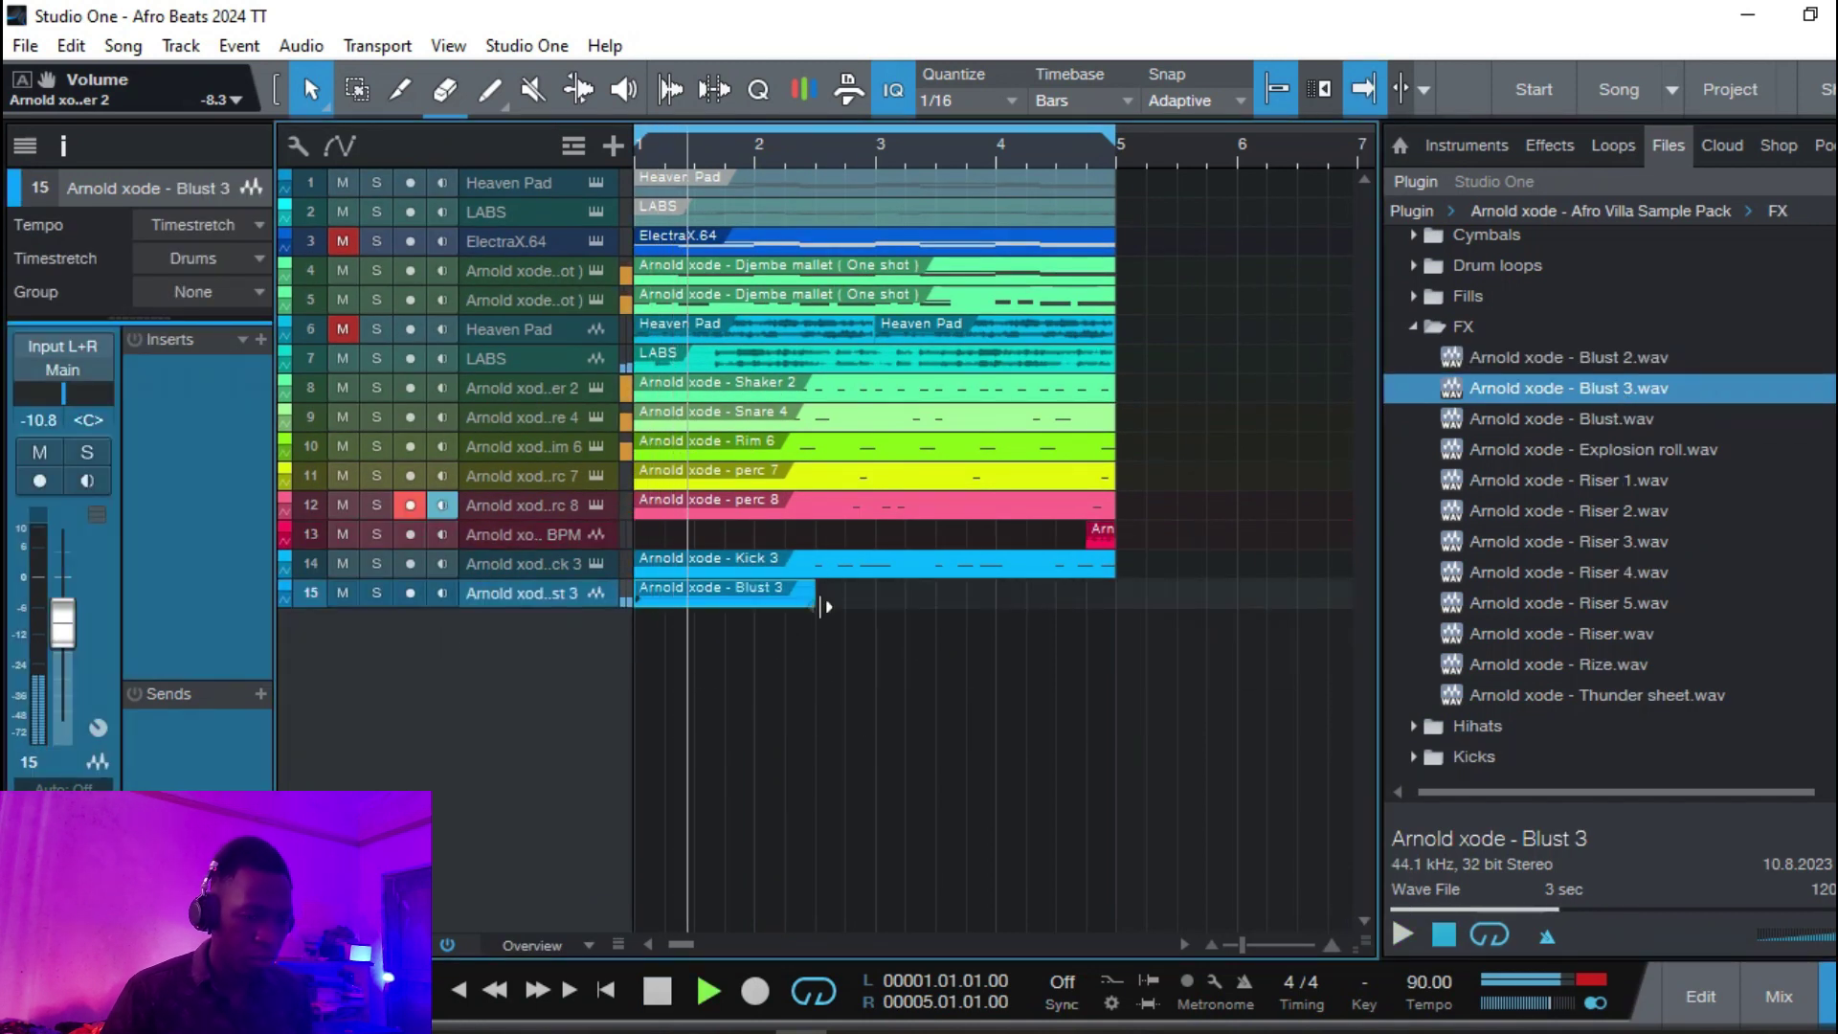
key("F5")
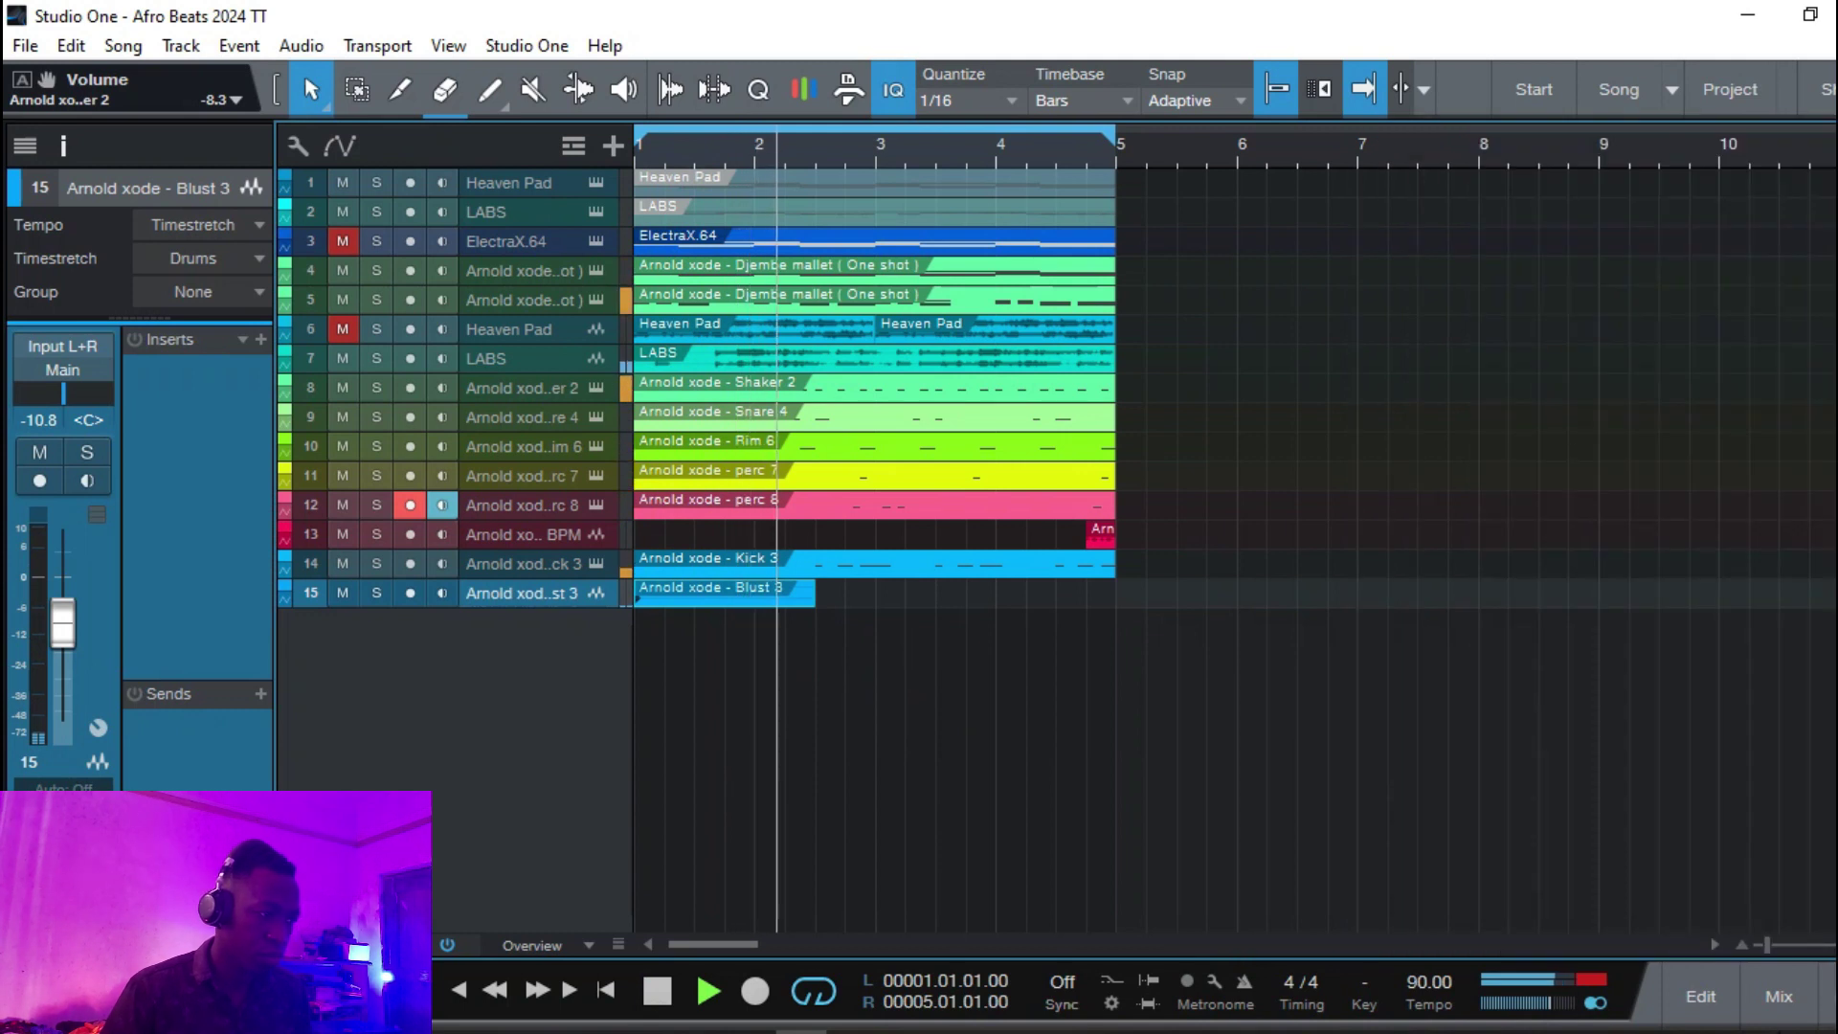
key("F5")
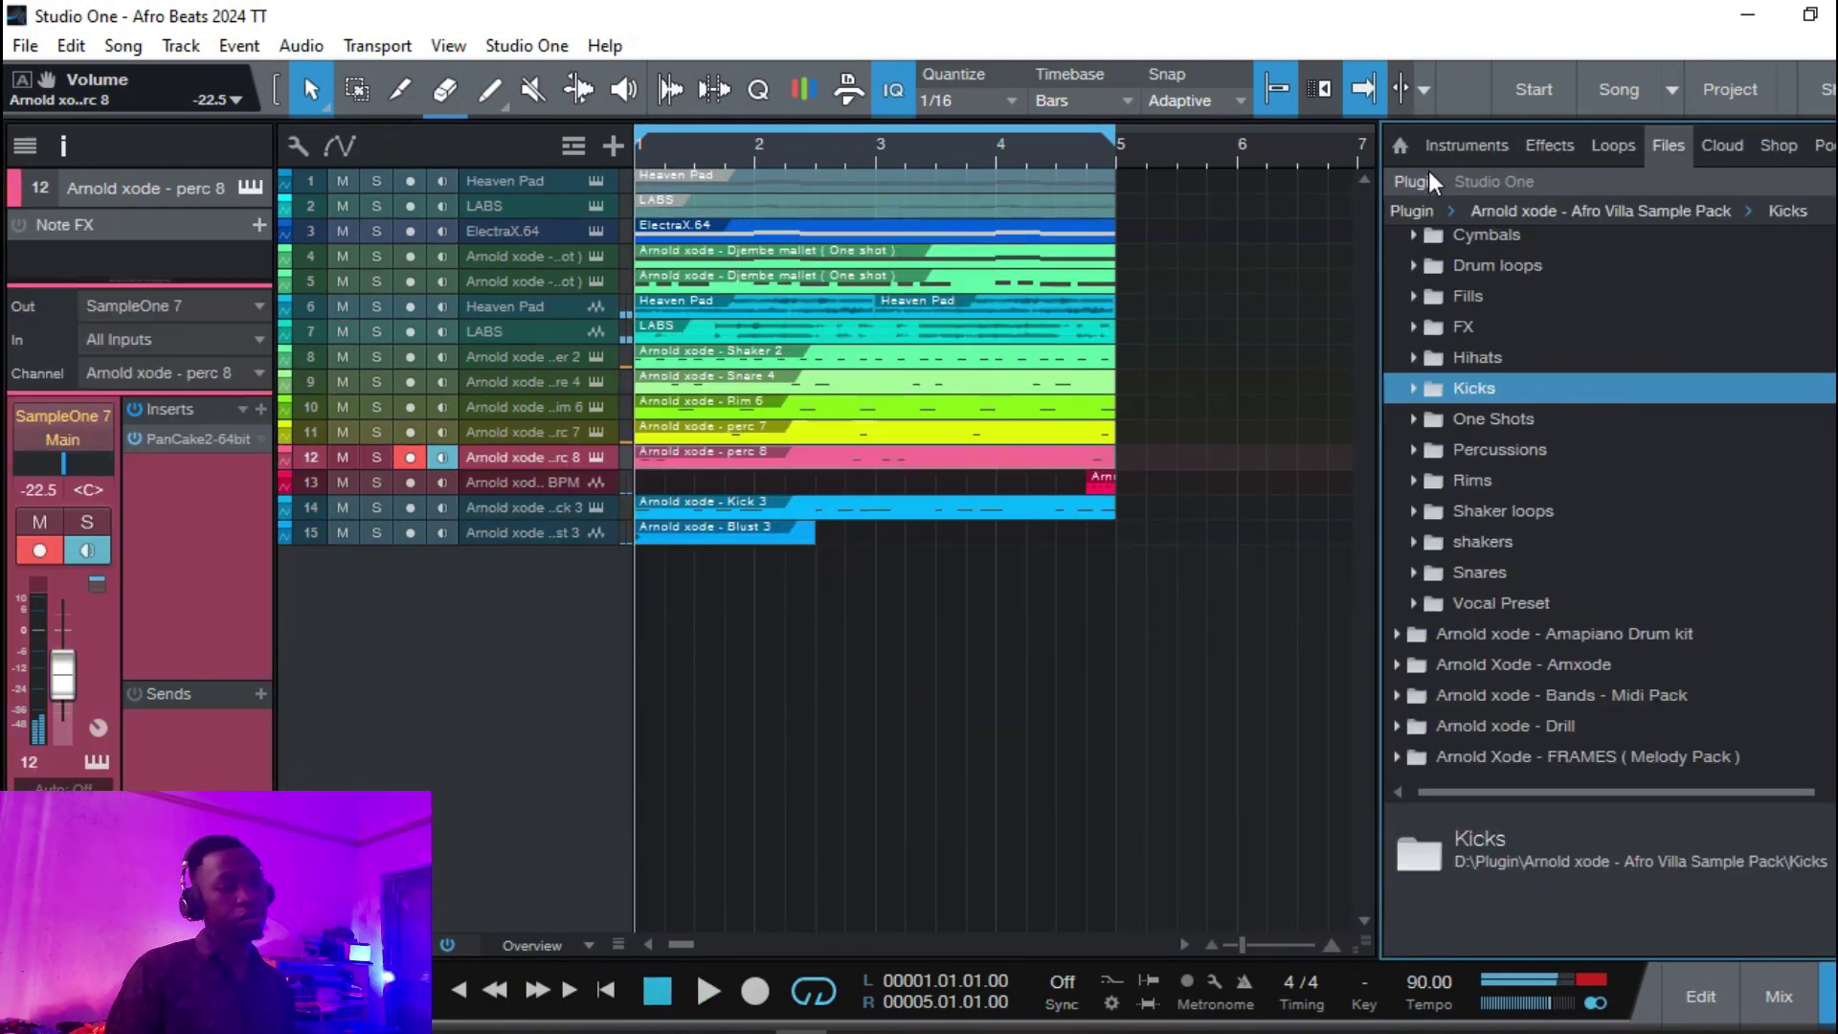
Add a TRITON instrument track with a two-bar bass line and duplicate its notes to fill four bars.
key("F6")
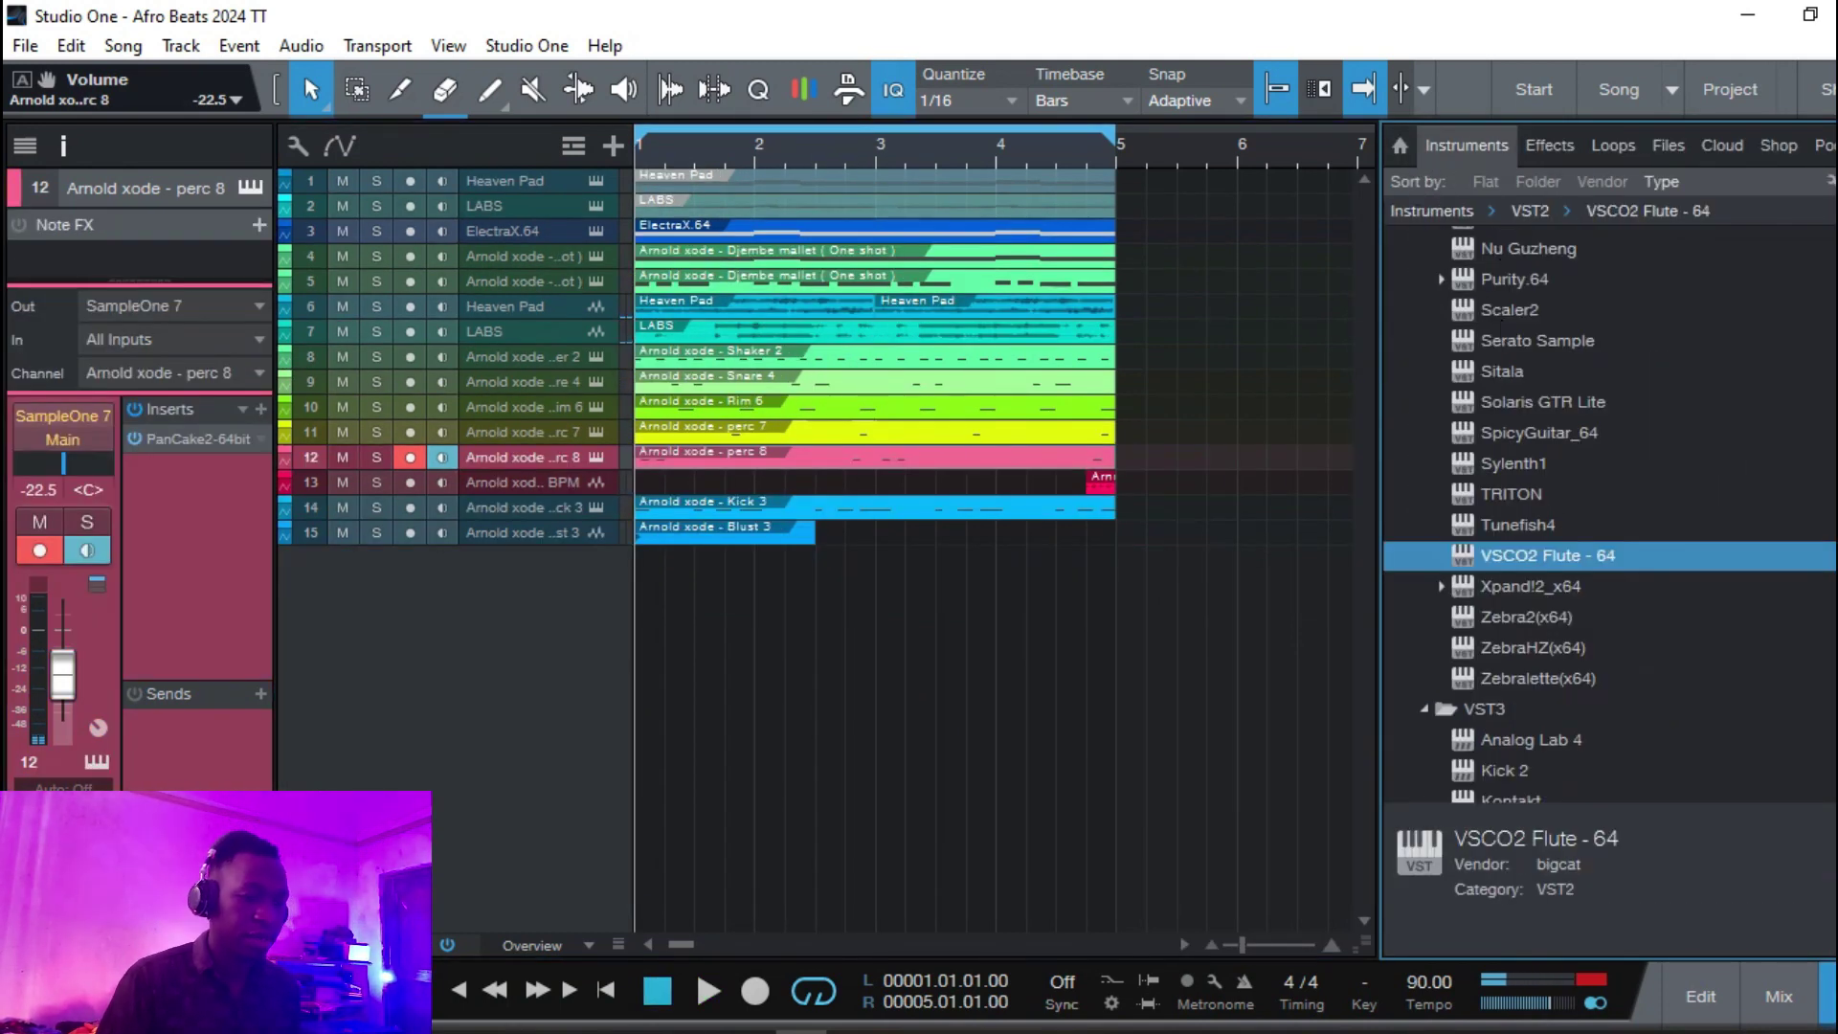
scroll(1570, 533, "down", 5)
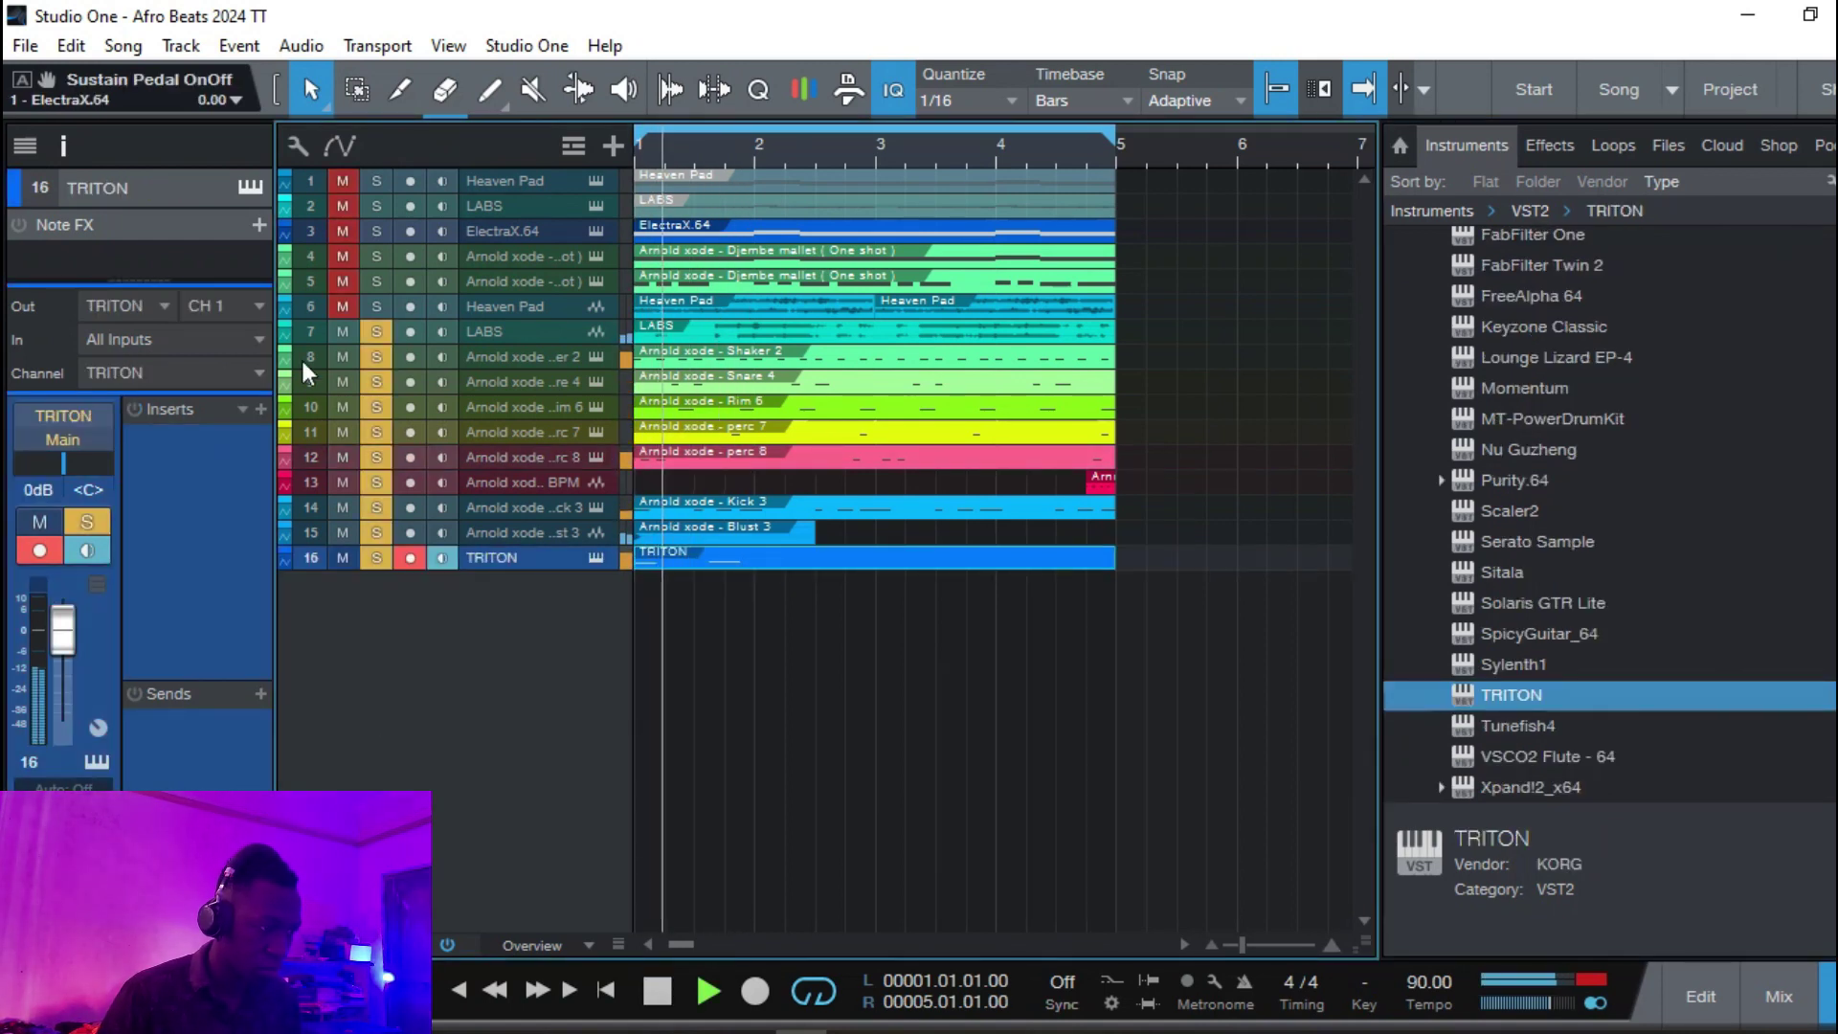
left_click_drag(1148, 846, 460, 597)
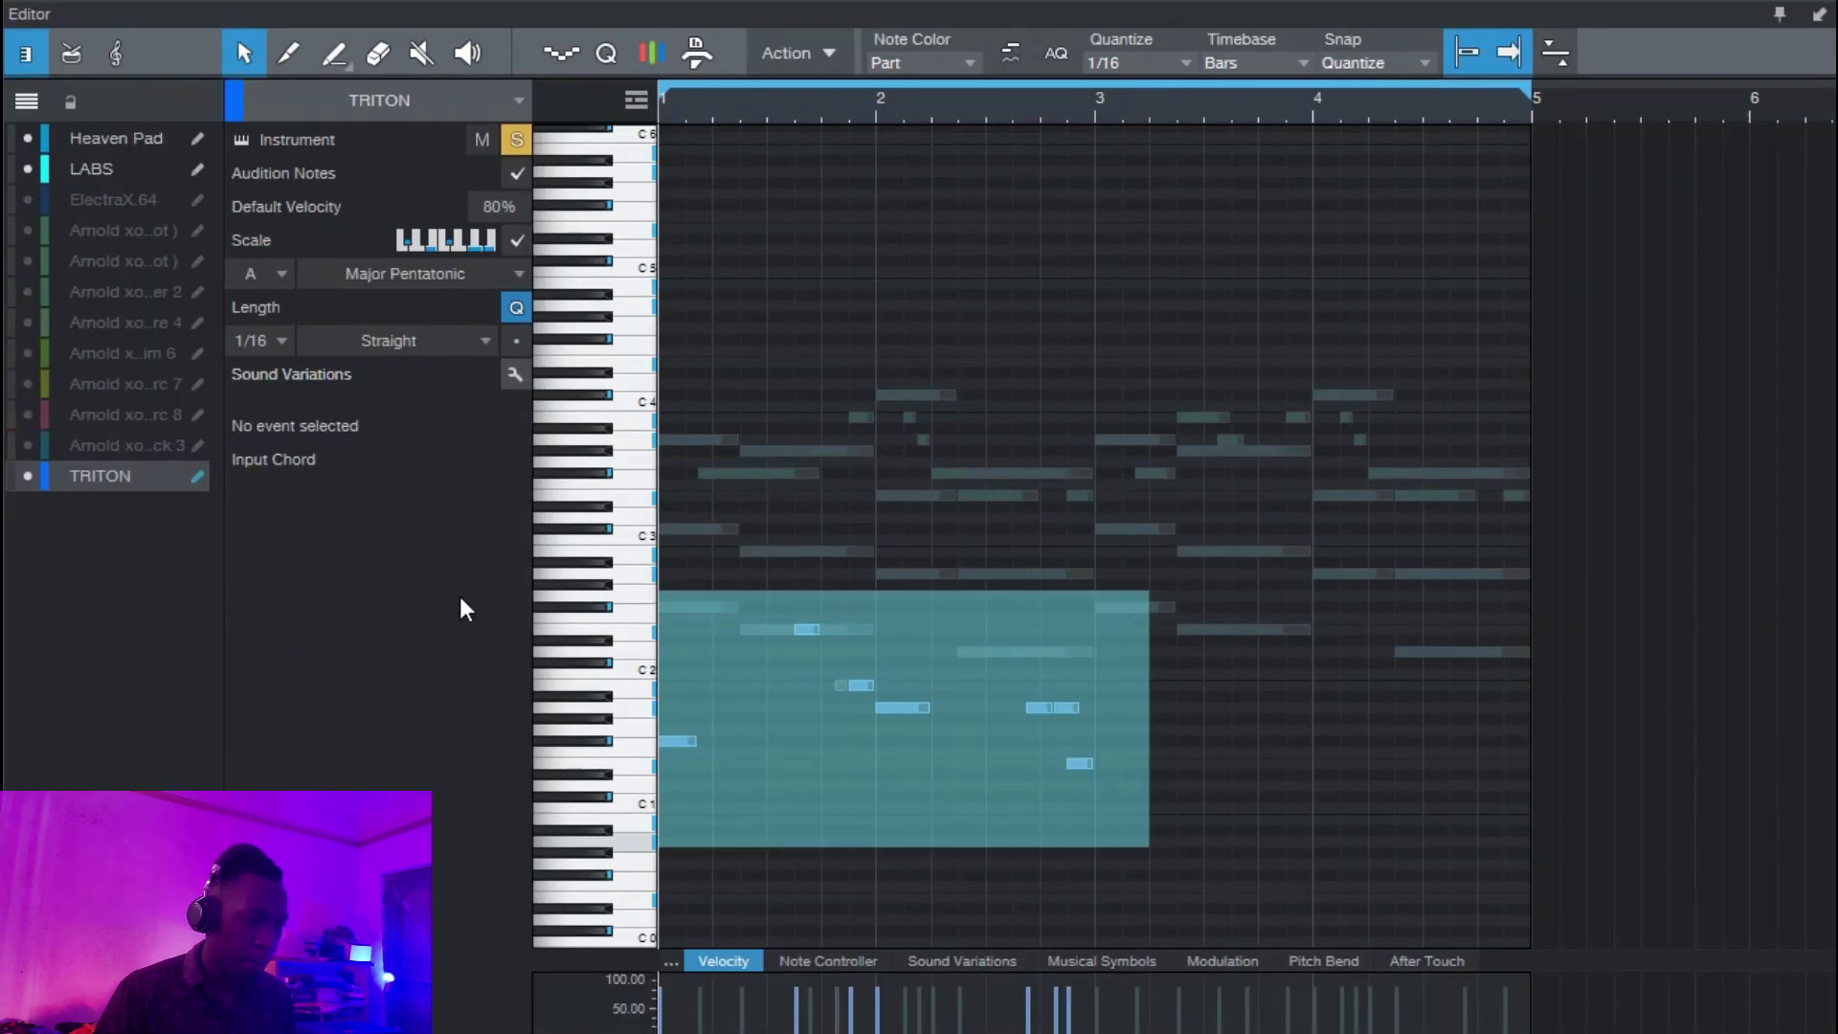
Raise the last TRITON bass note of bar 1 to C#2 and delete the muted B1 note just before it.
left_click_drag(858, 684, 861, 666)
left_click(842, 687)
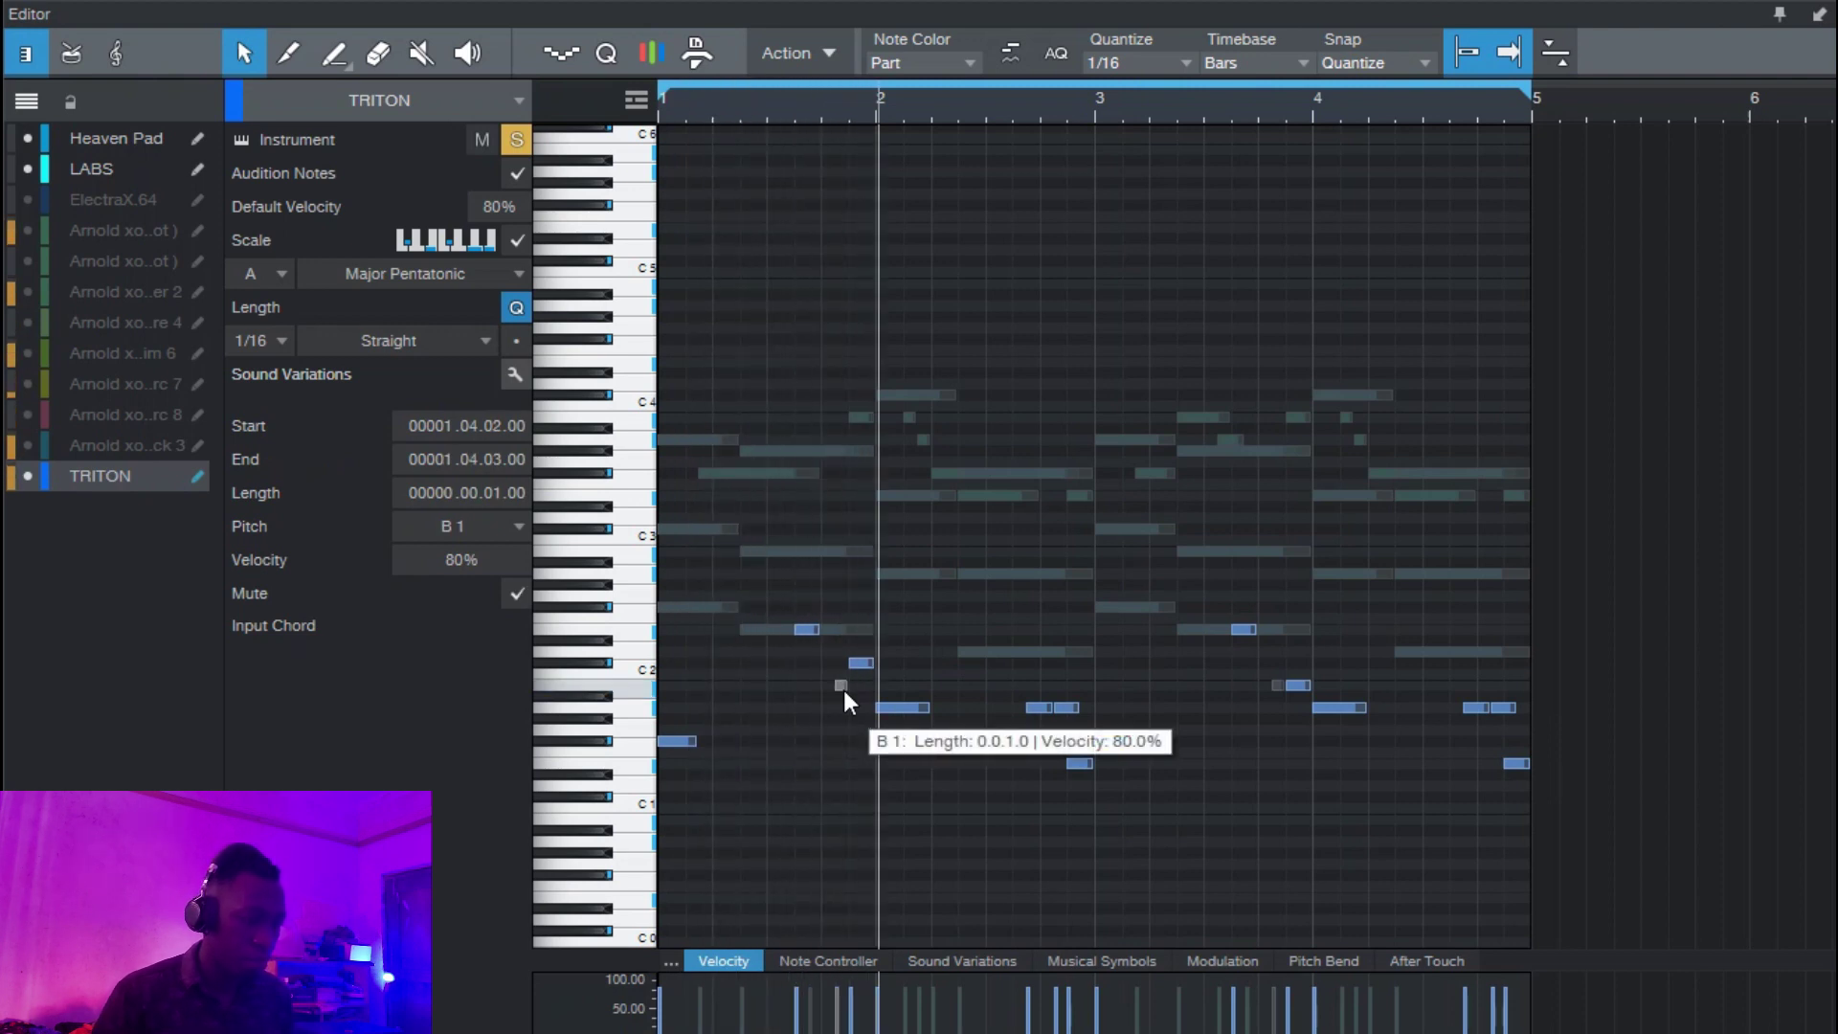
left_click_drag(844, 696, 831, 685)
key("Delete")
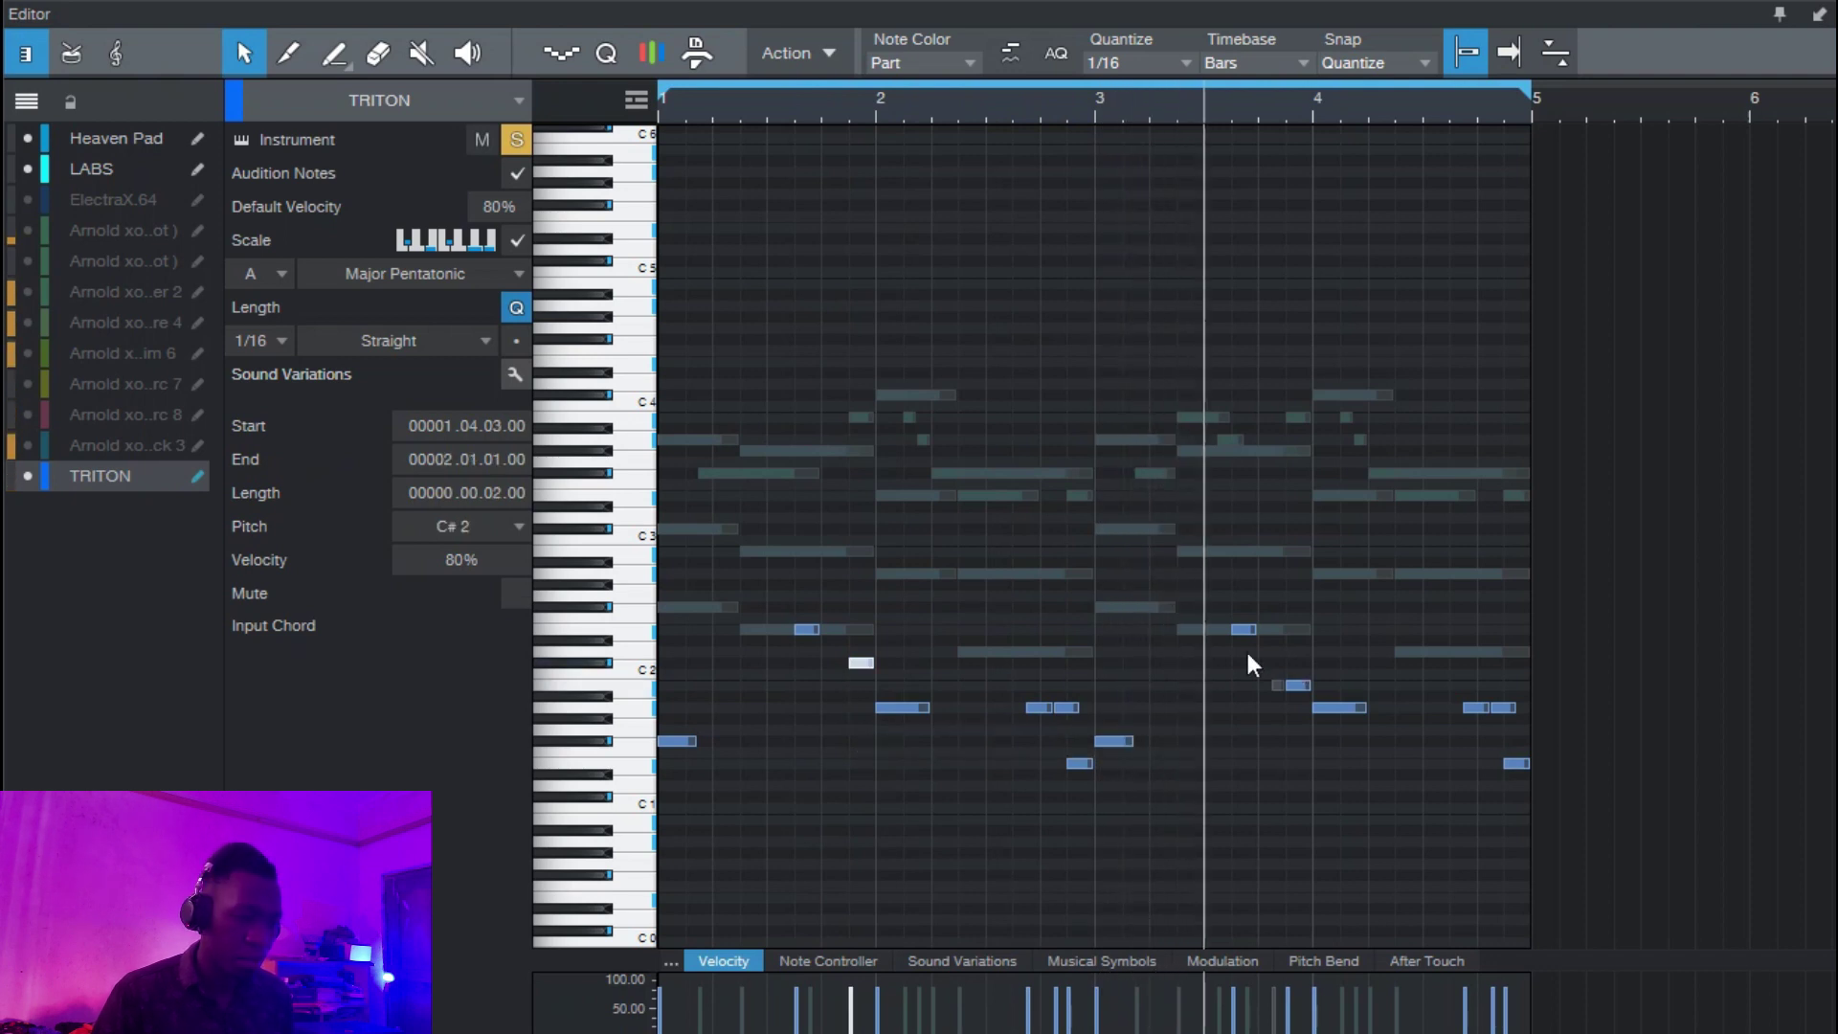